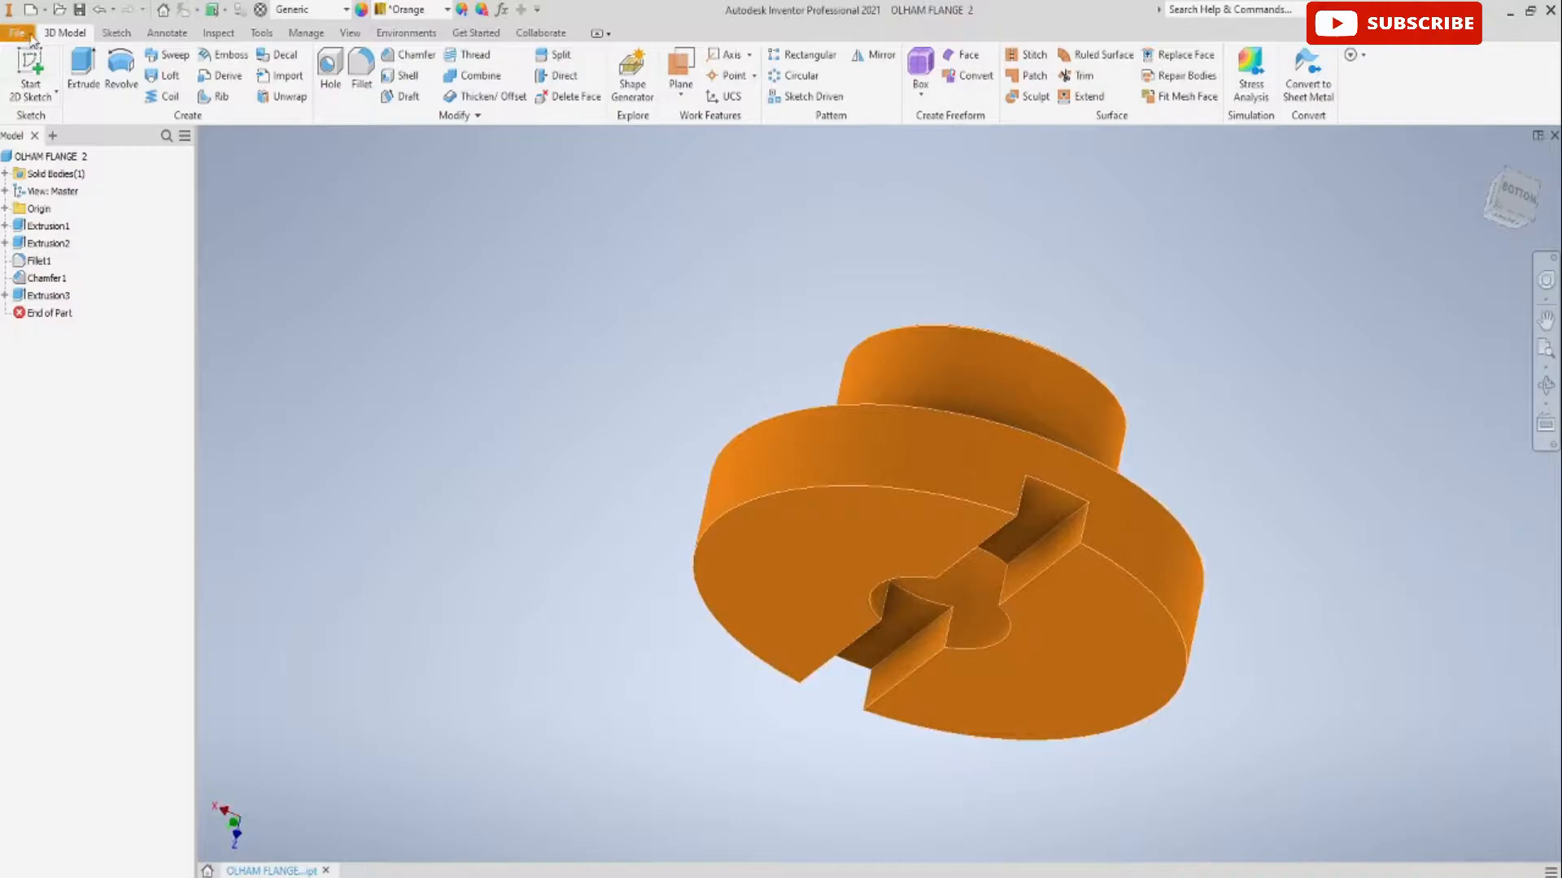
Create a new part file from the Standard.ipt template
click(17, 32)
click(39, 120)
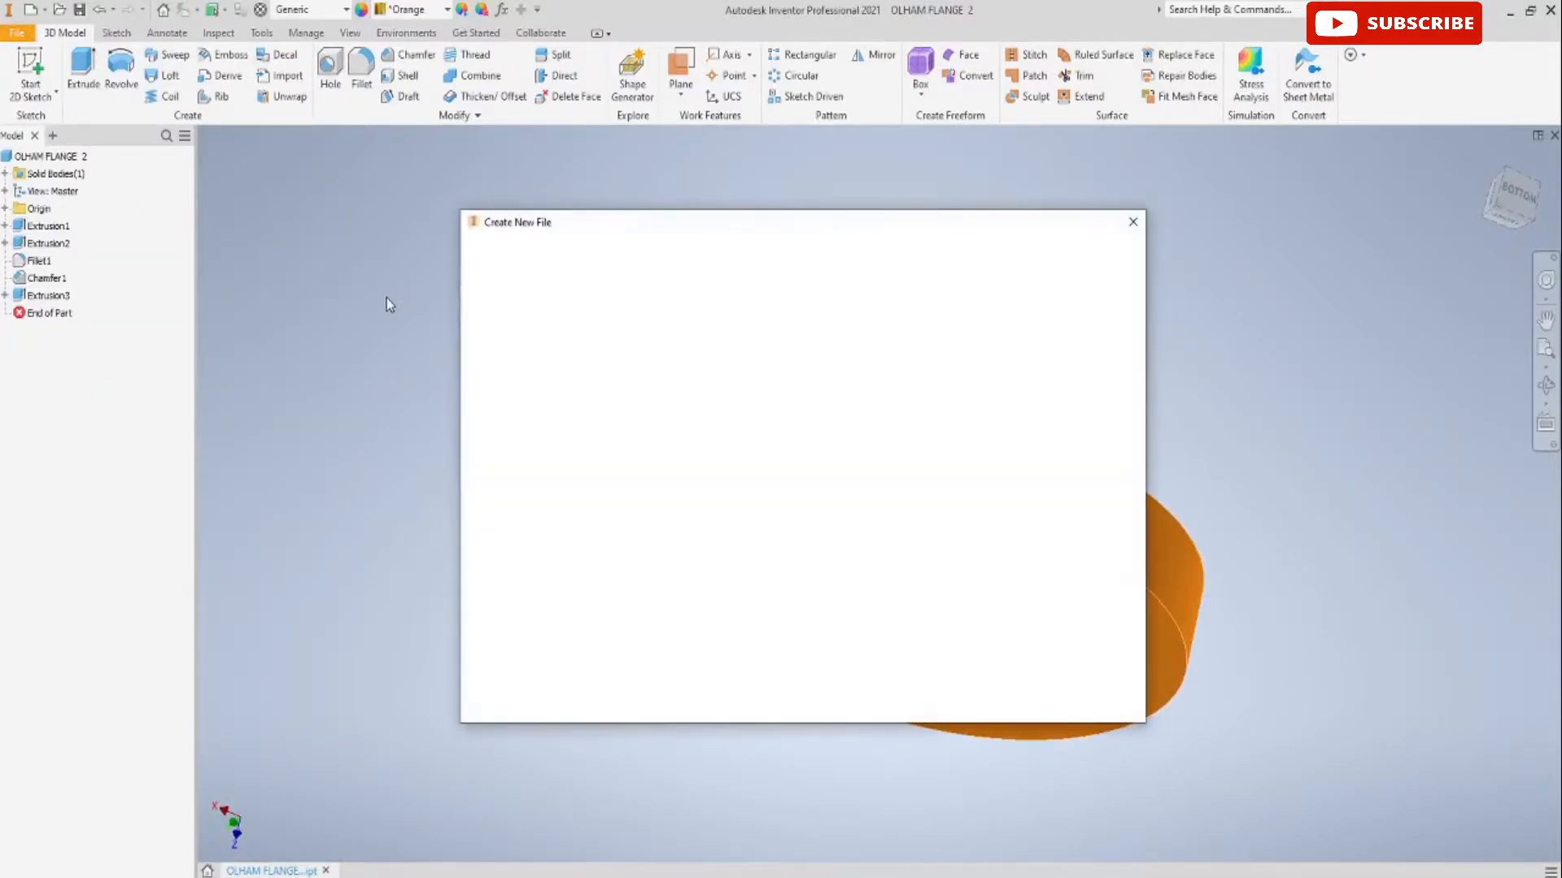
click(816, 325)
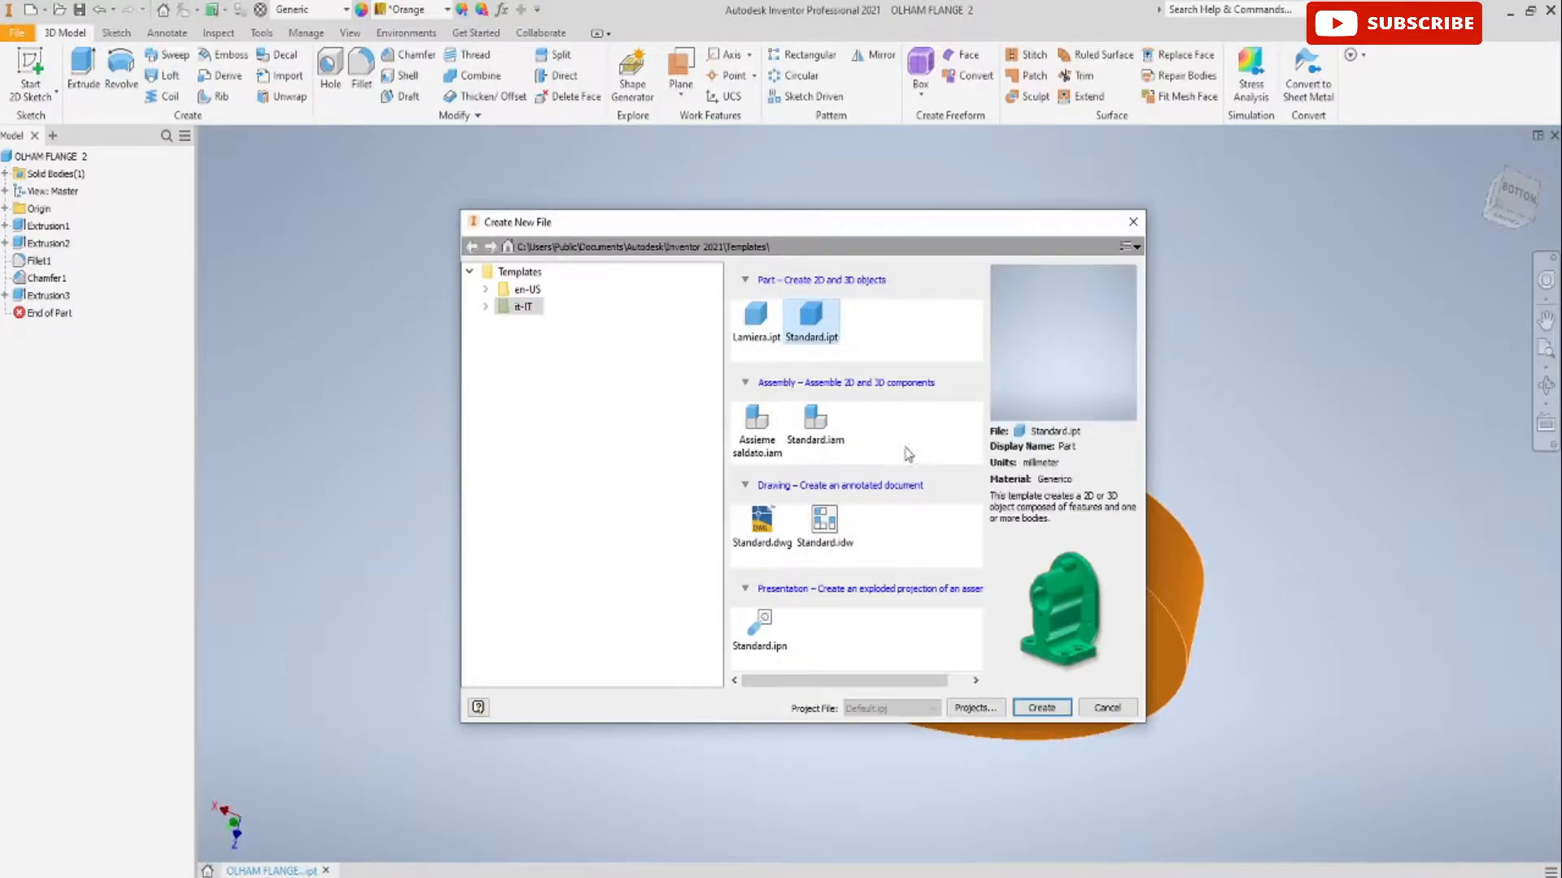
click(1032, 706)
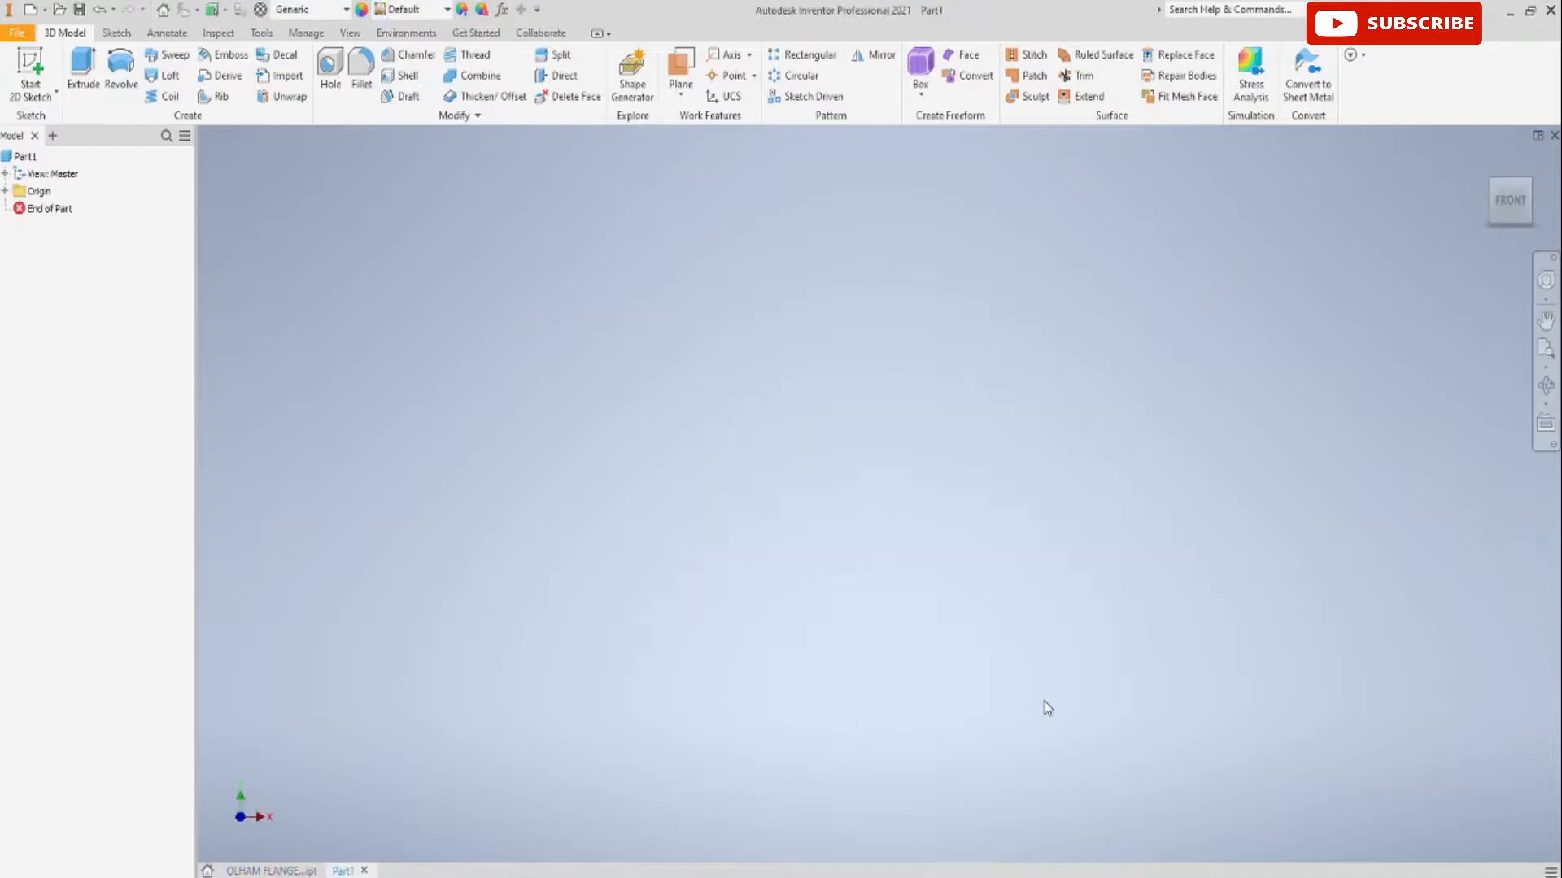
Start a sketch on the XY plane and project the X and Y axes into it
click(47, 61)
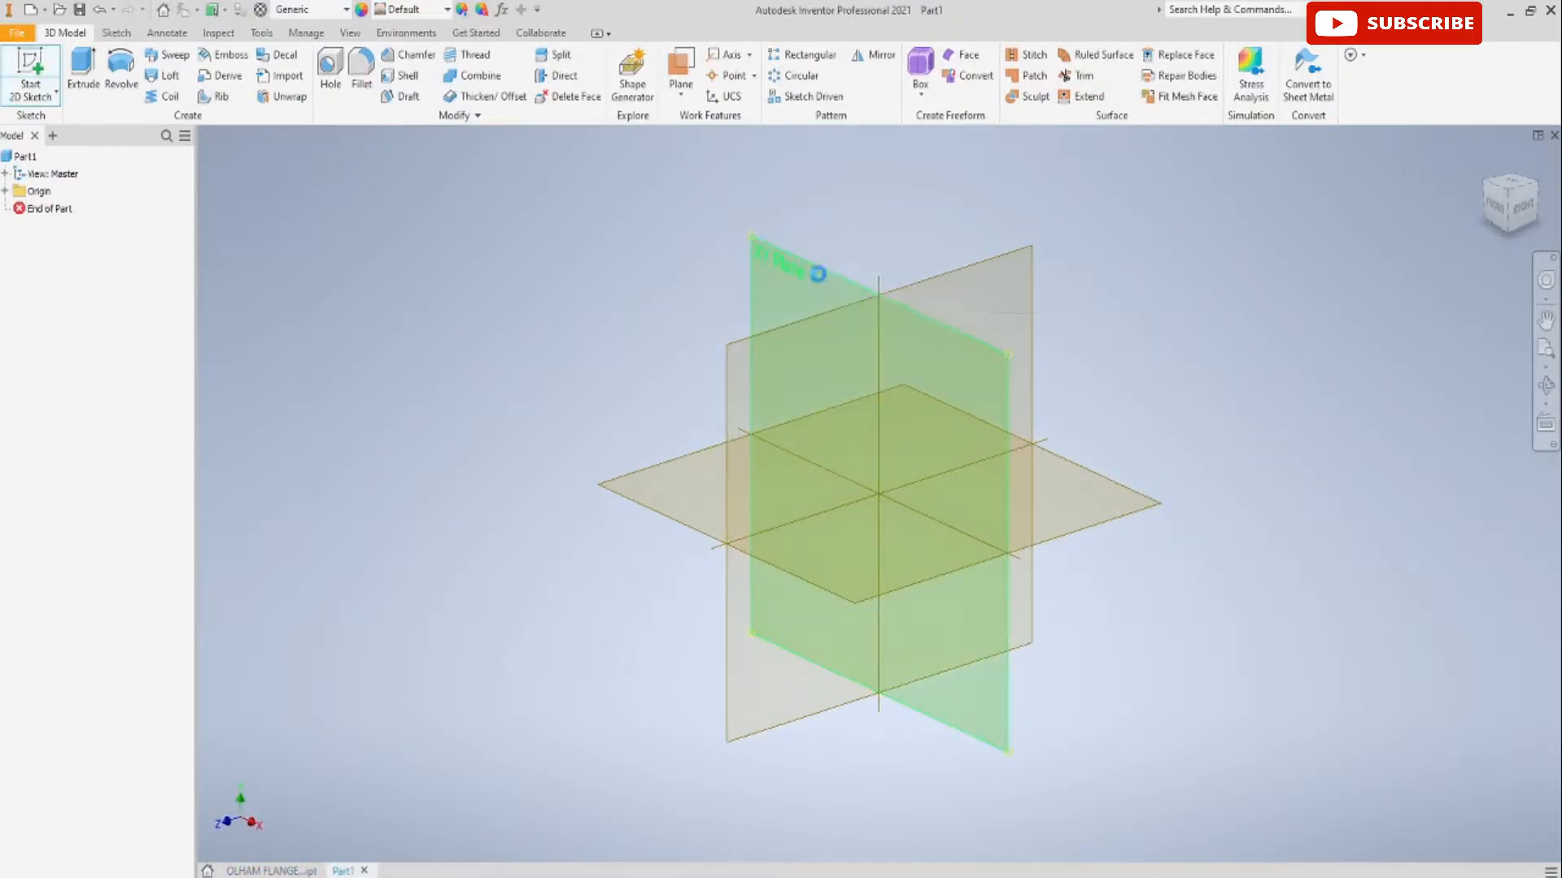
click(818, 275)
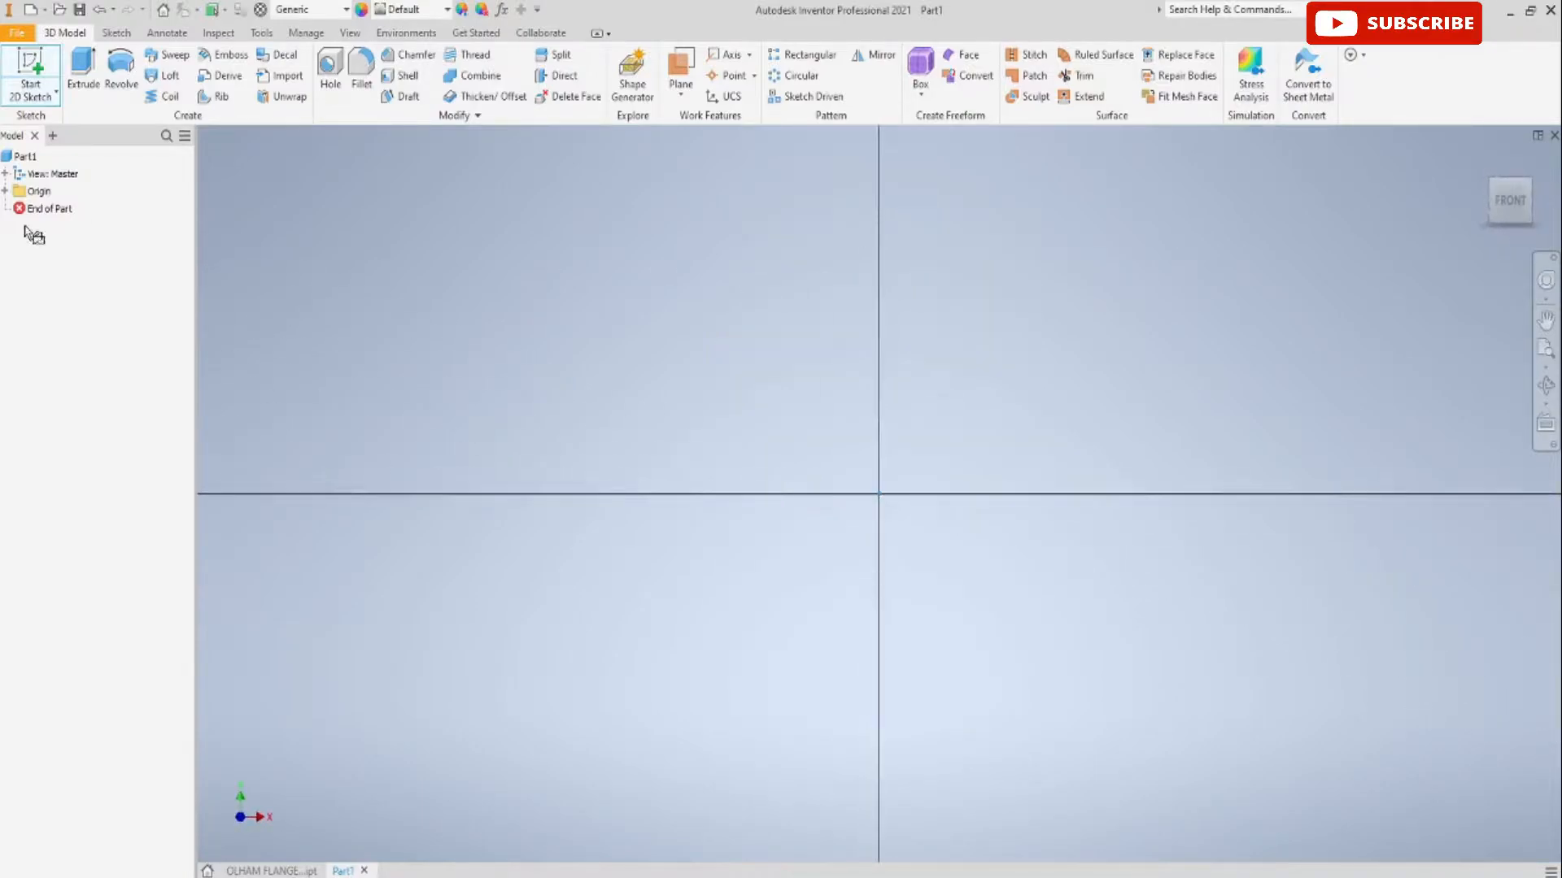
click(4, 192)
click(49, 258)
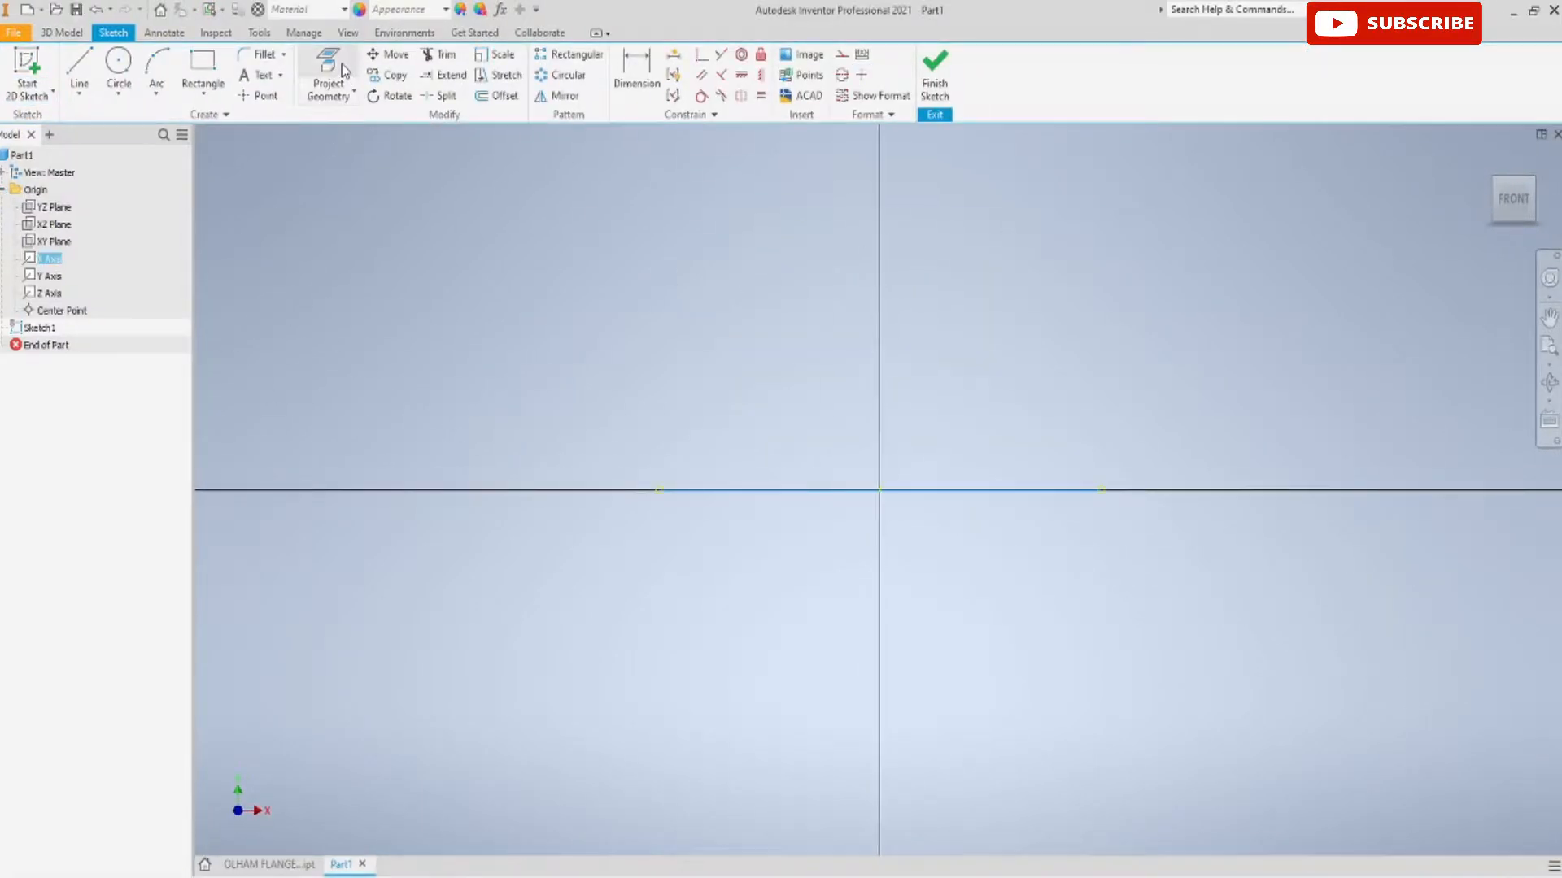
click(343, 69)
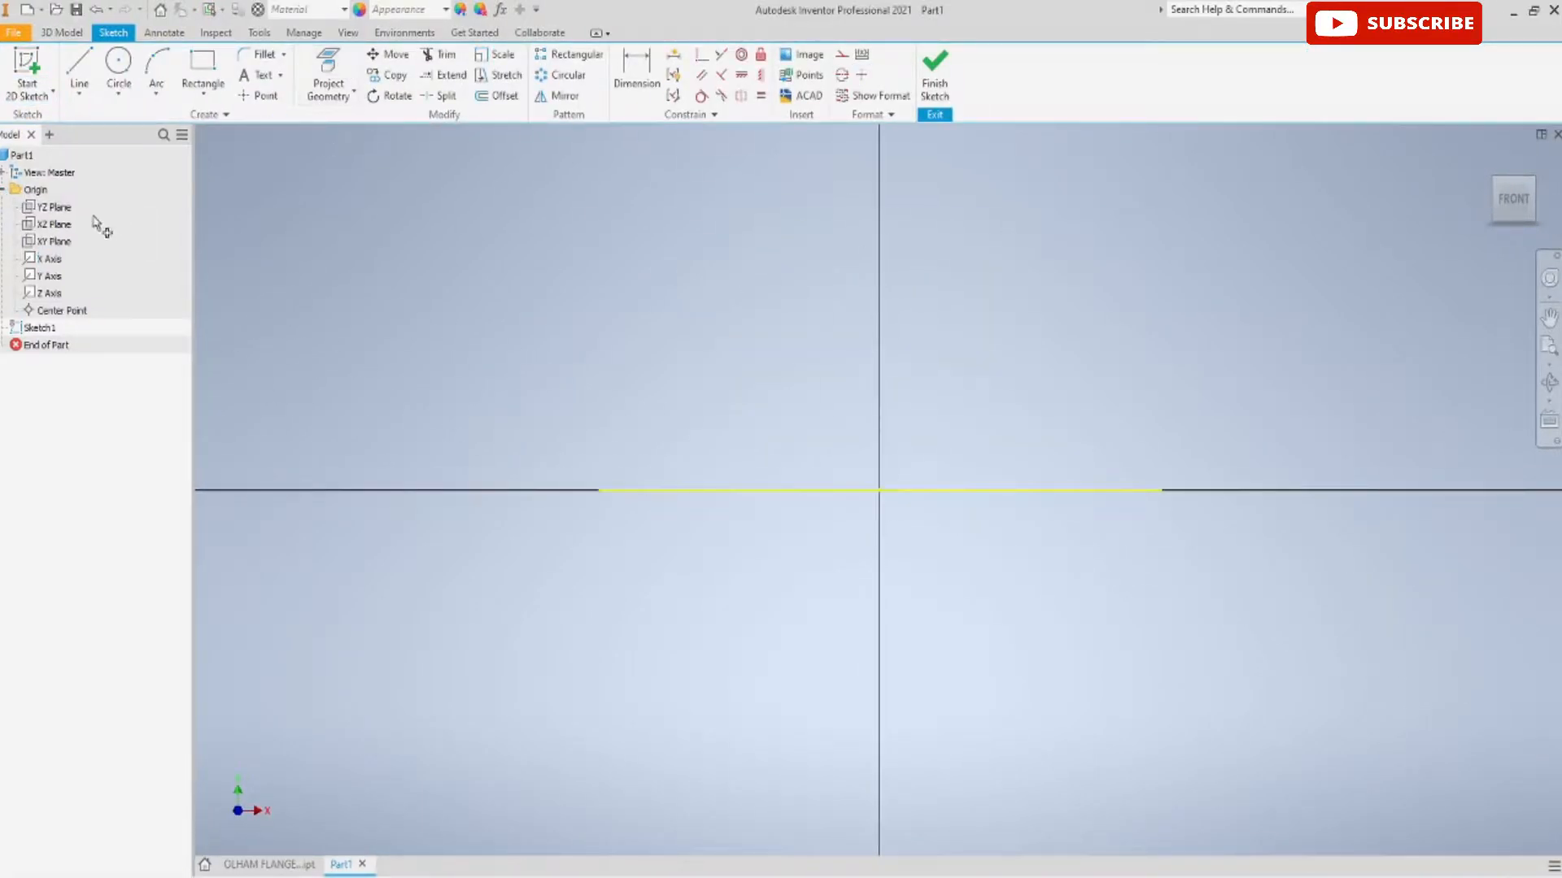
click(52, 259)
click(50, 276)
Draw two concentric circles of 30 mm and 60 mm diameter centred on the origin and finish the sketch
click(120, 73)
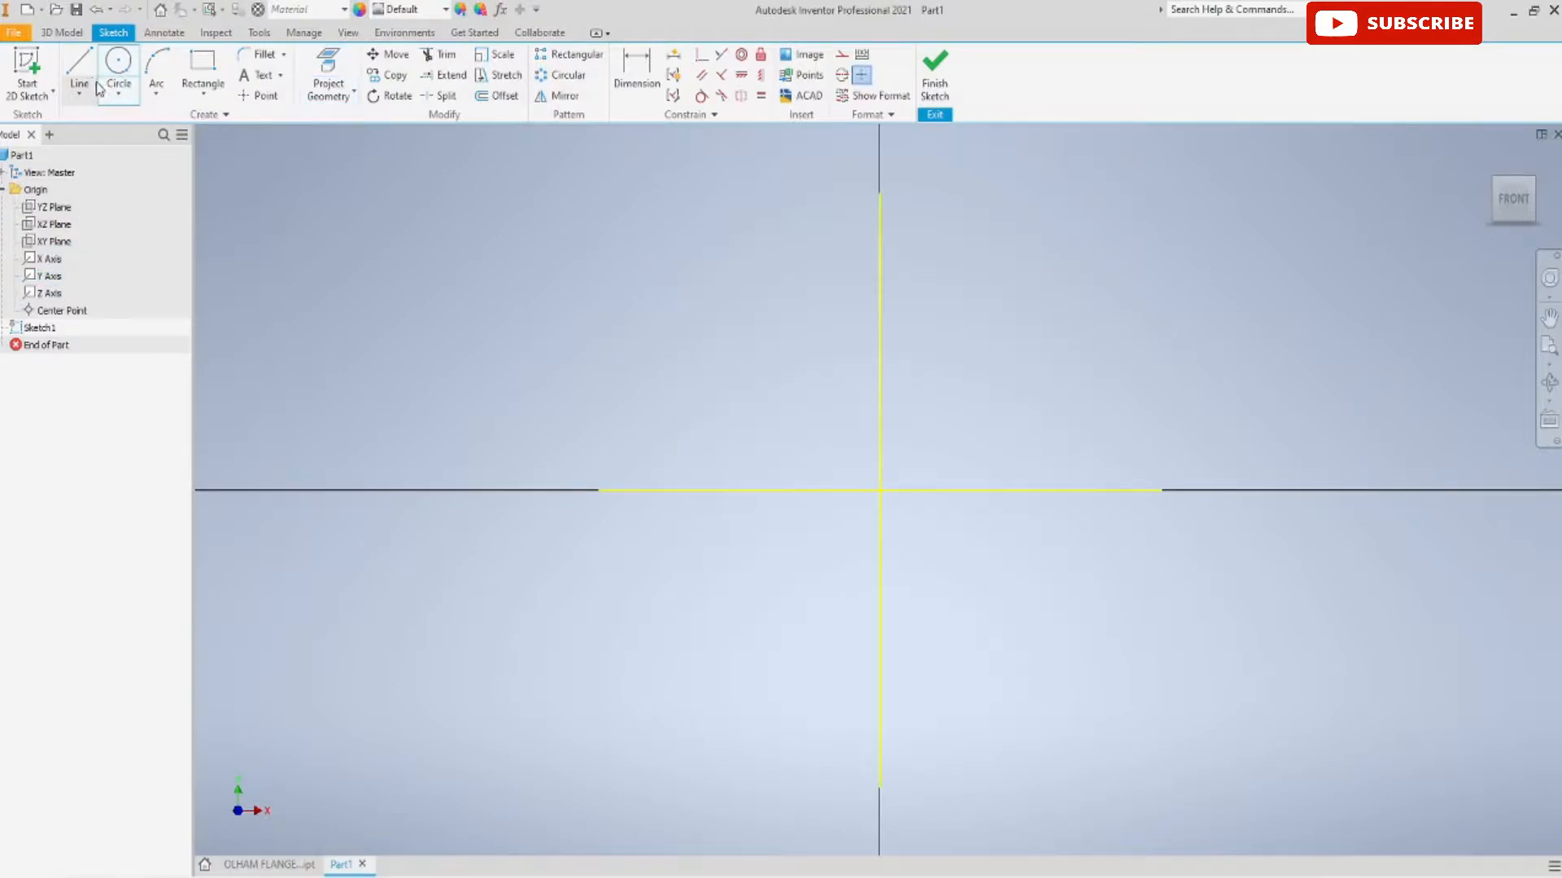
click(879, 489)
text(30)
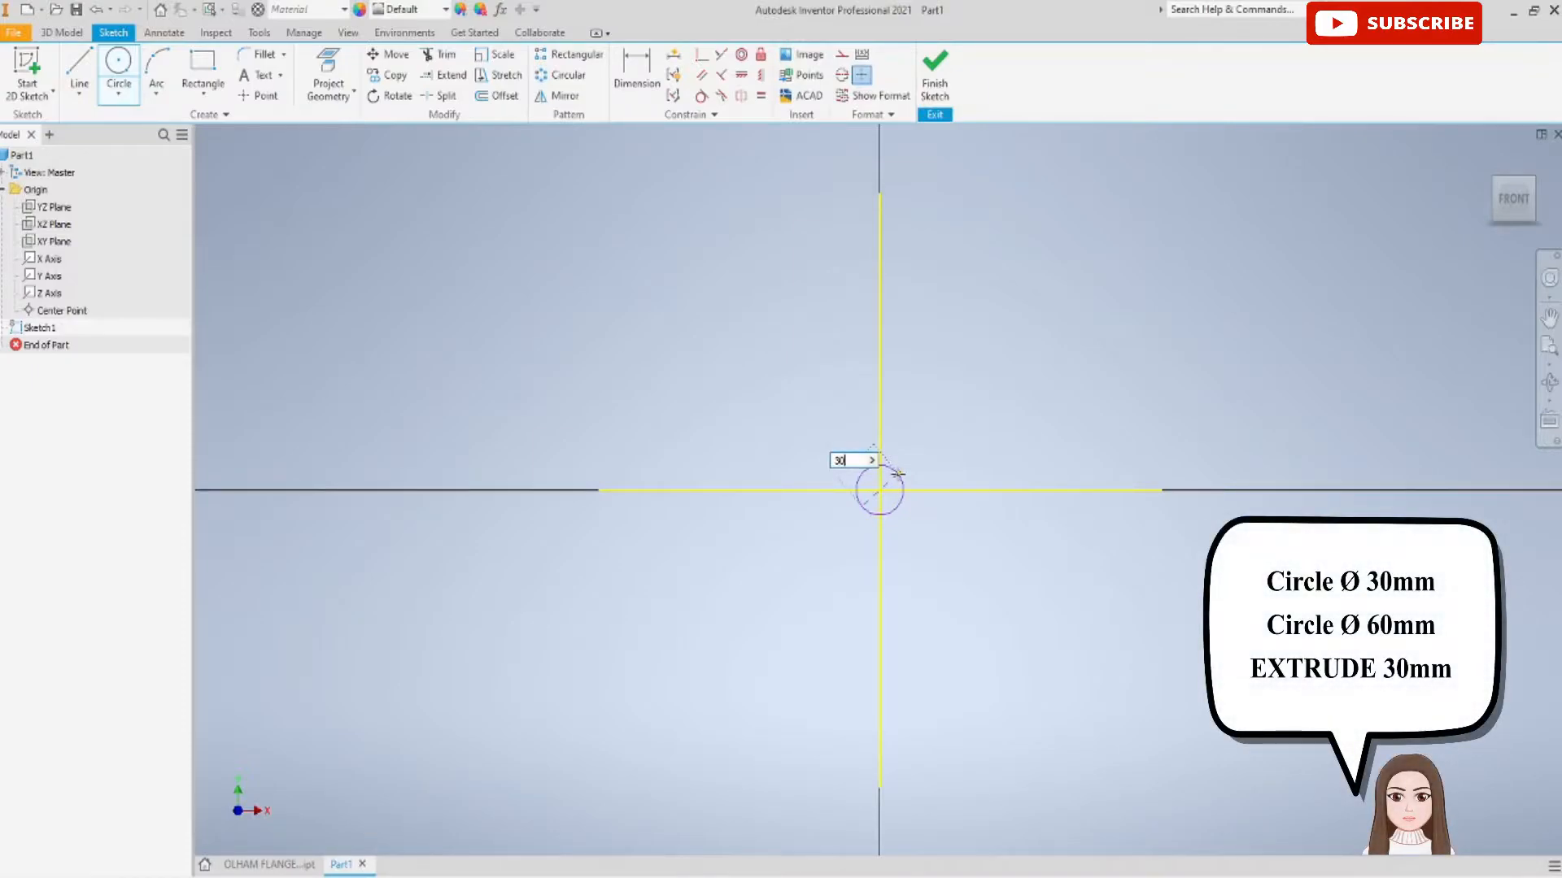
key(Return)
scroll(894, 479, down, 2)
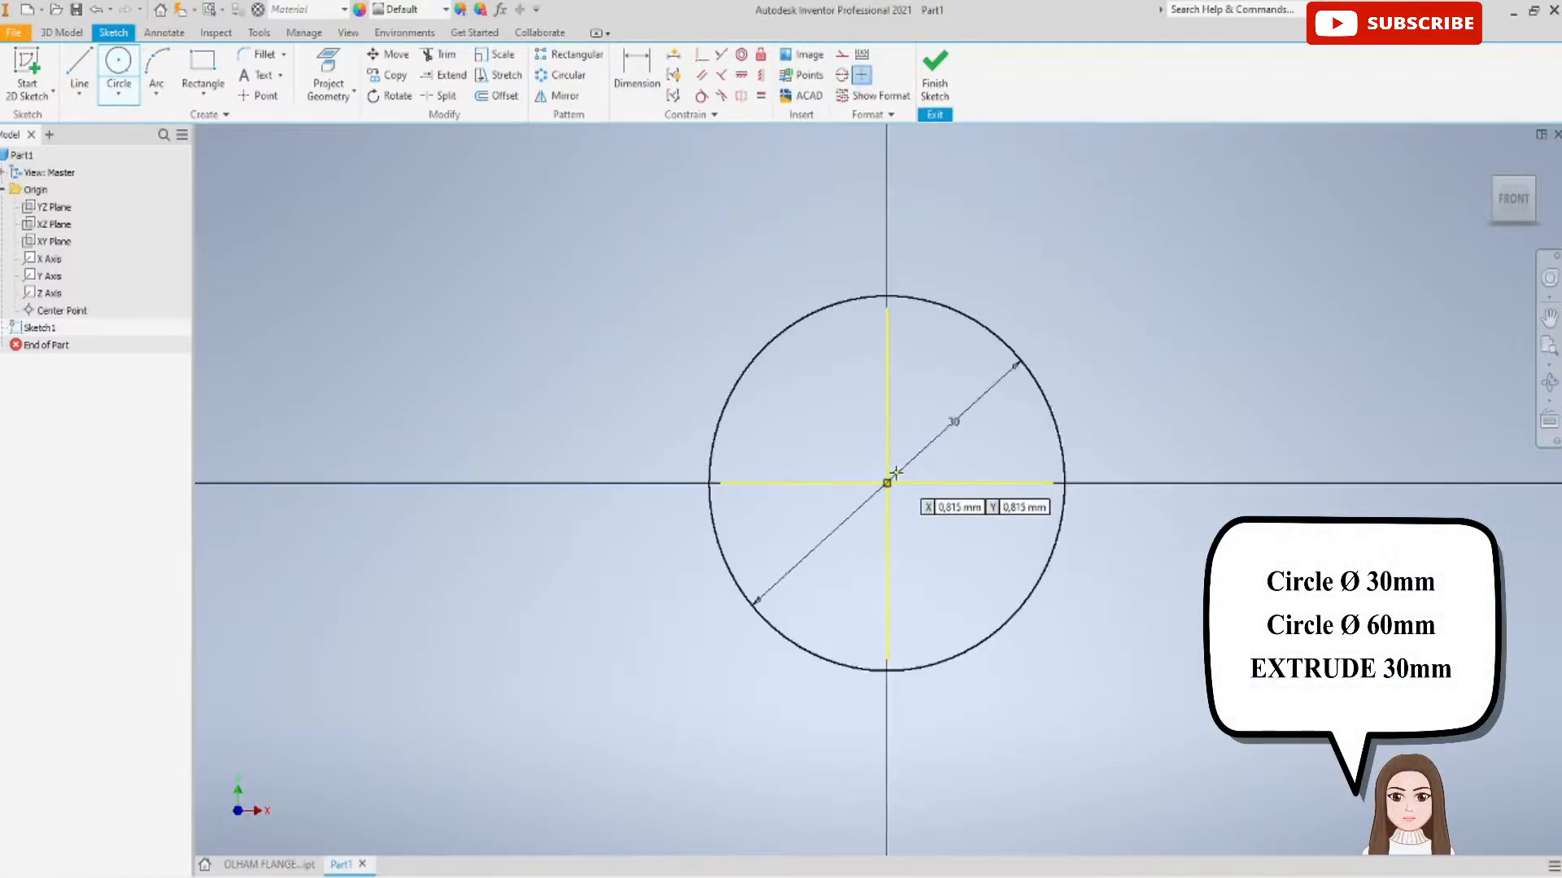
click(887, 483)
text(60)
key(Return)
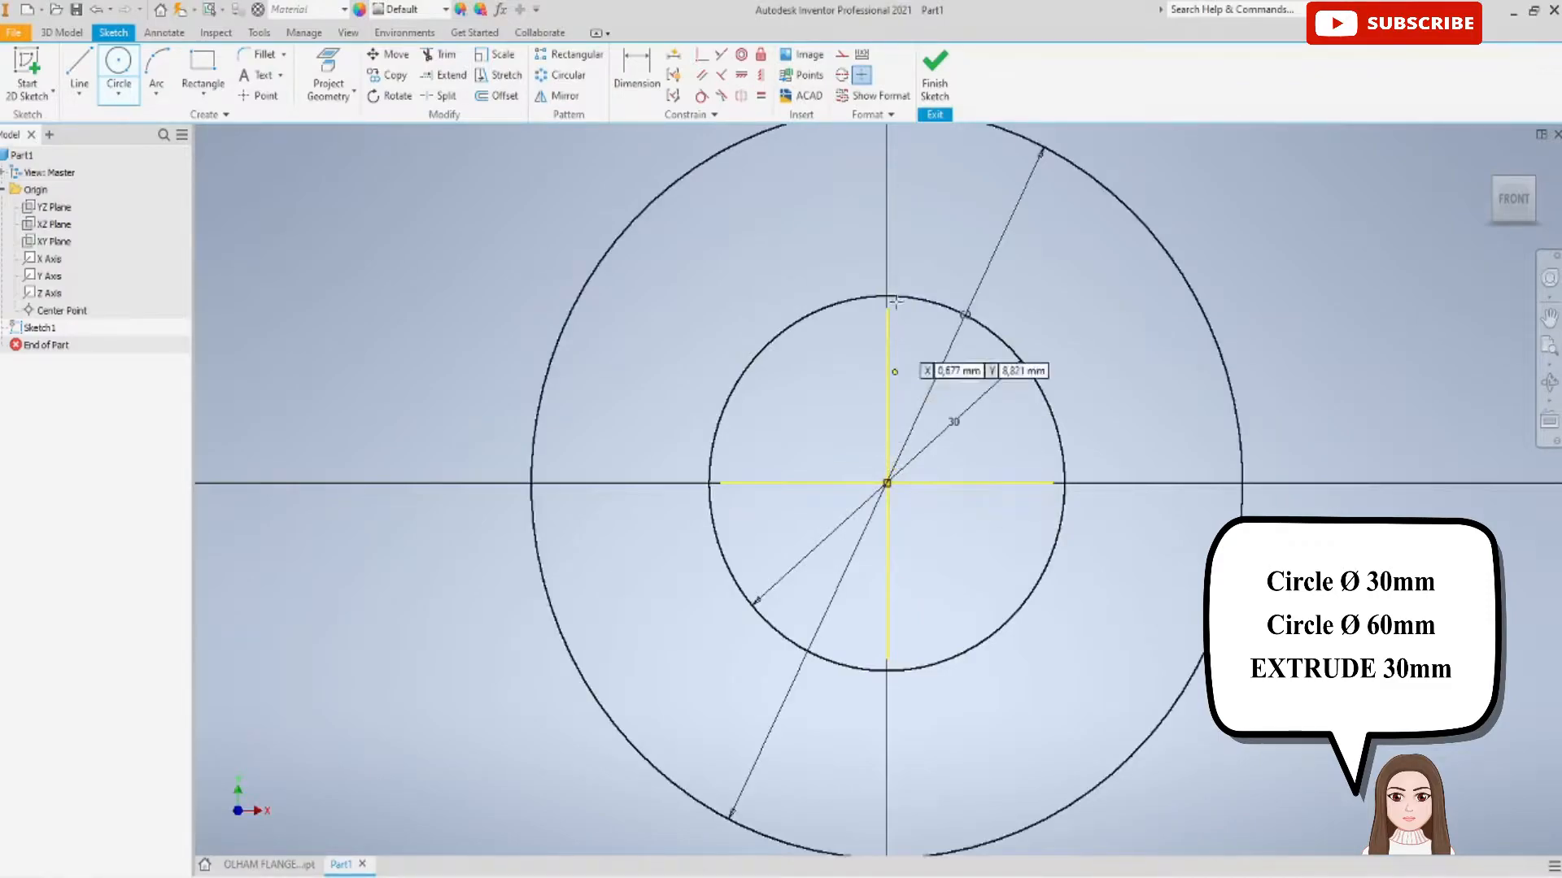
click(934, 85)
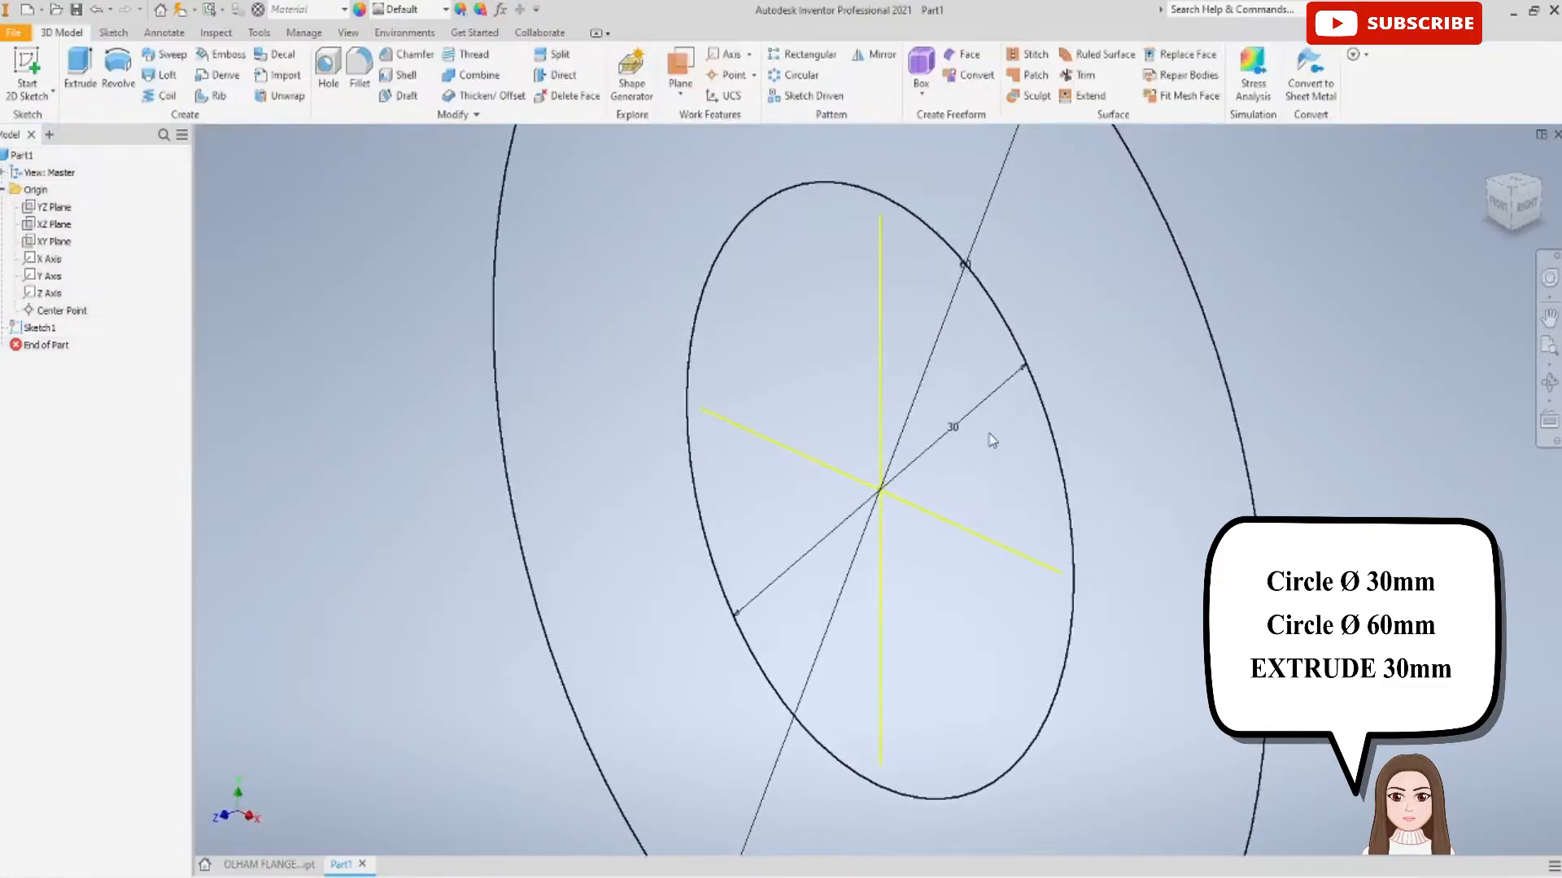
Extrude all four sections of the ring between the two circles by 30 mm
middle_drag(535, 262, 538, 299)
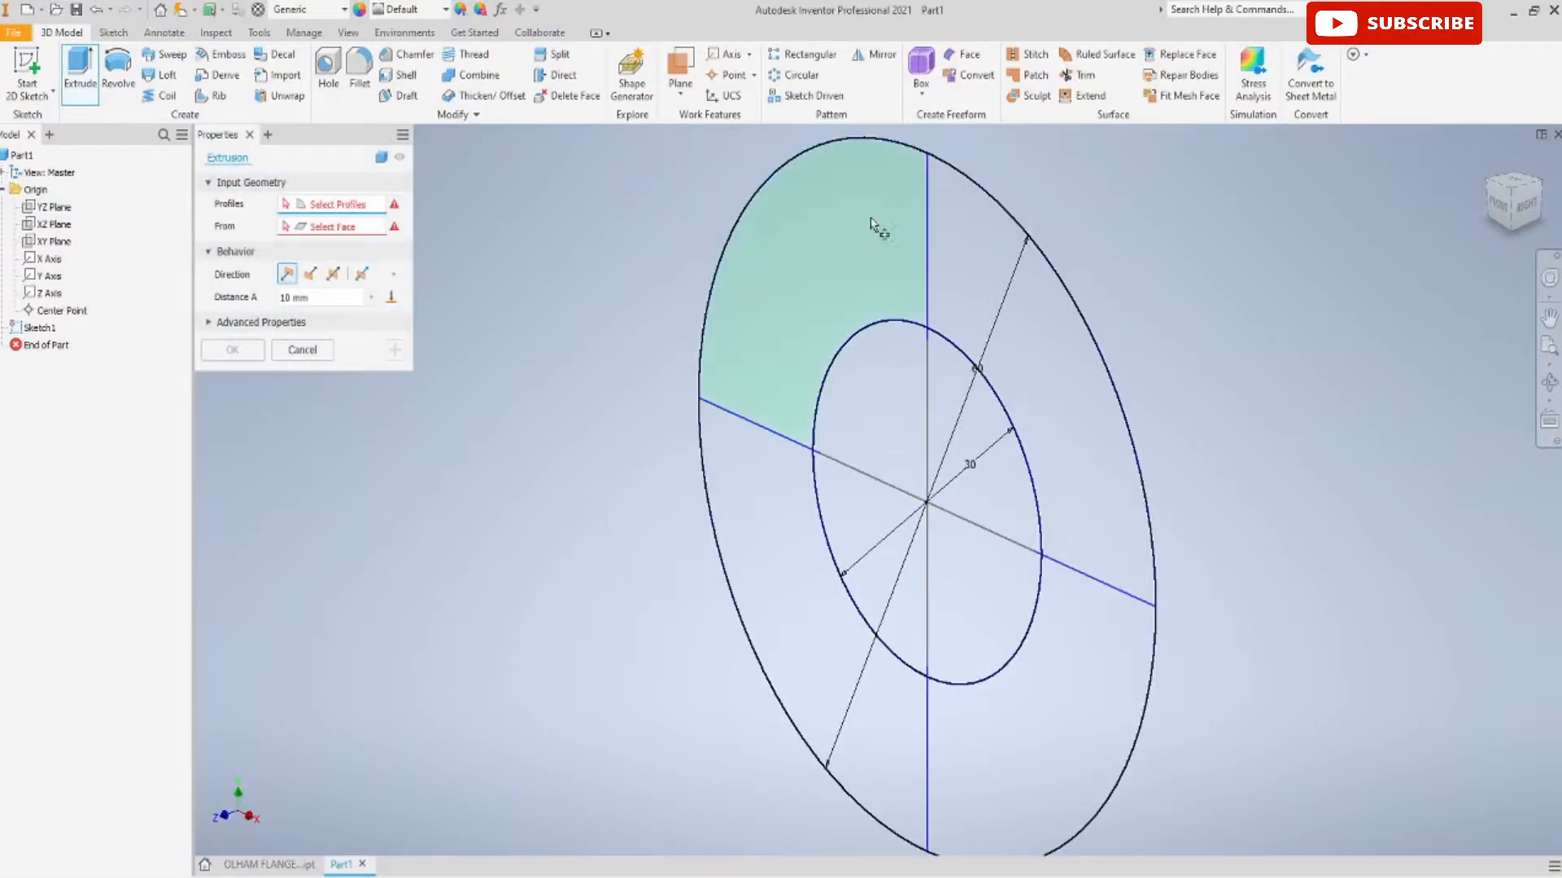
click(975, 258)
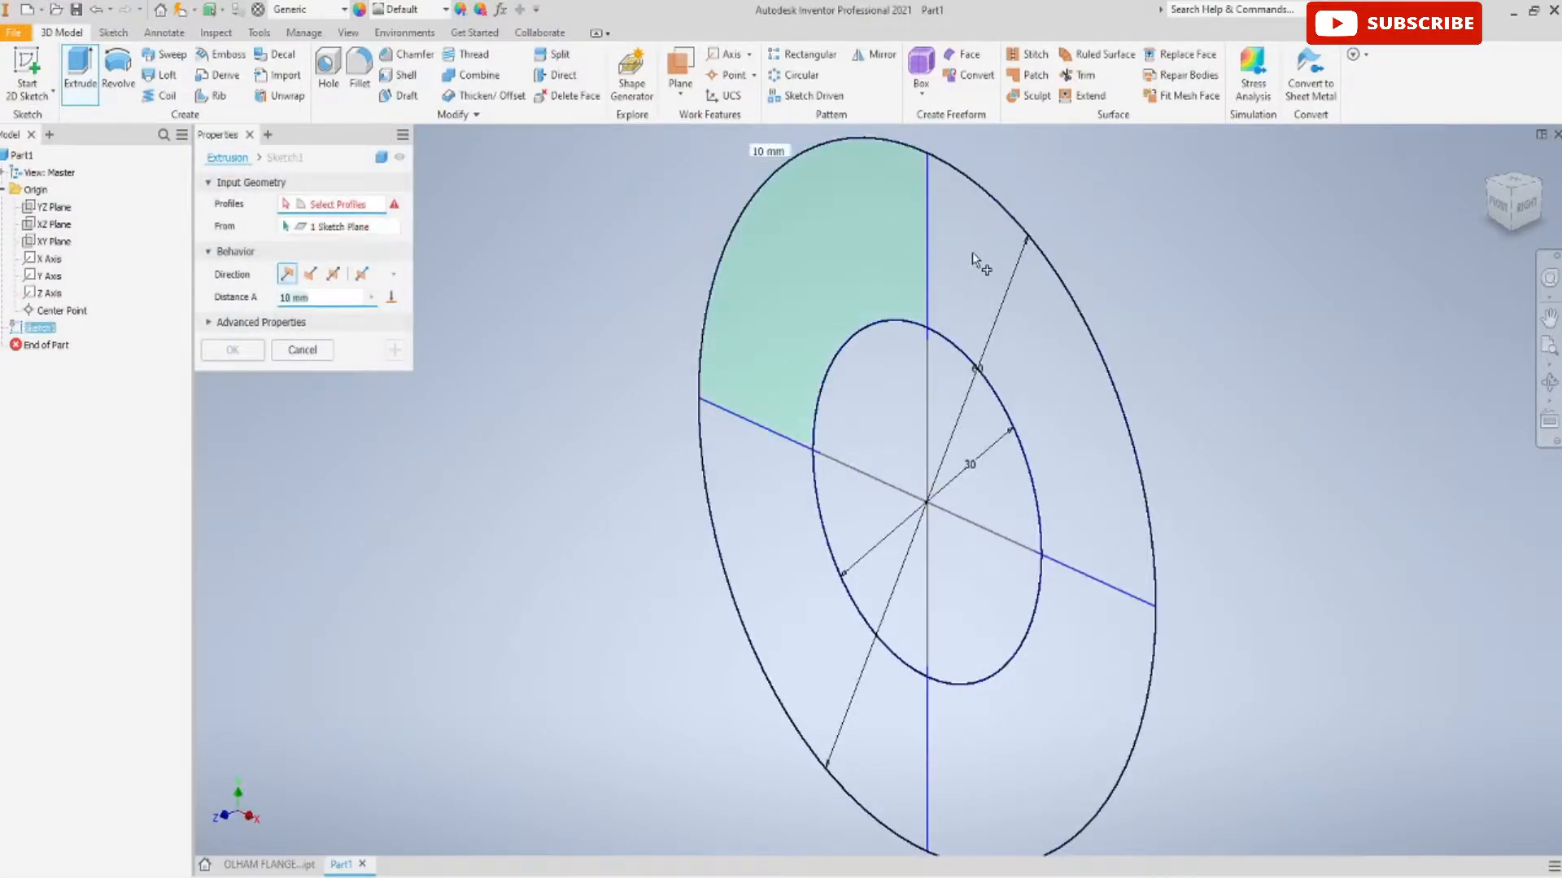
click(1102, 695)
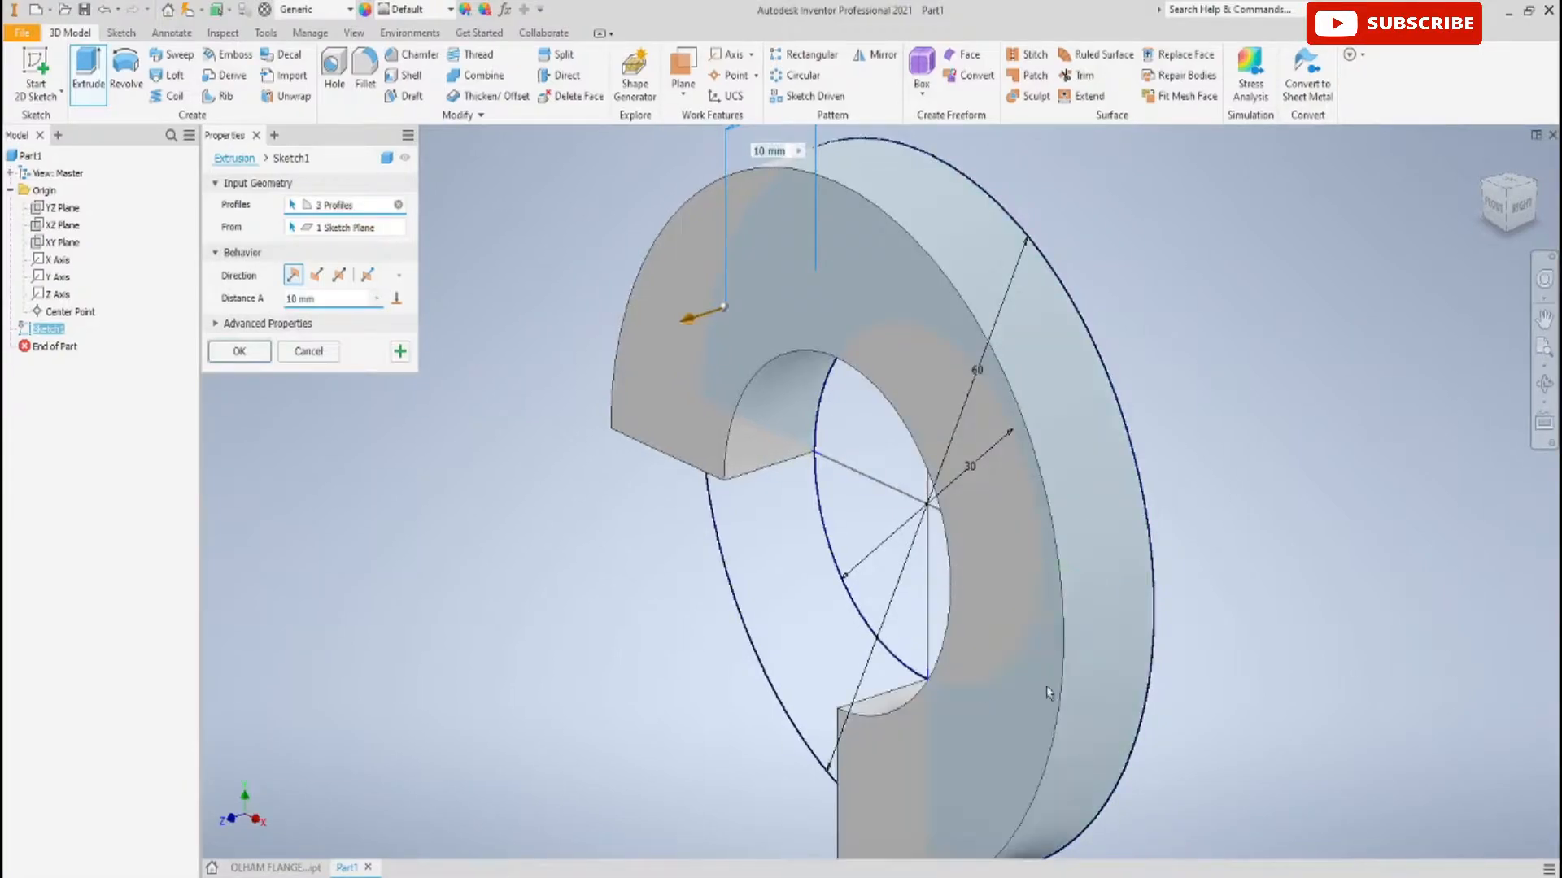
click(836, 642)
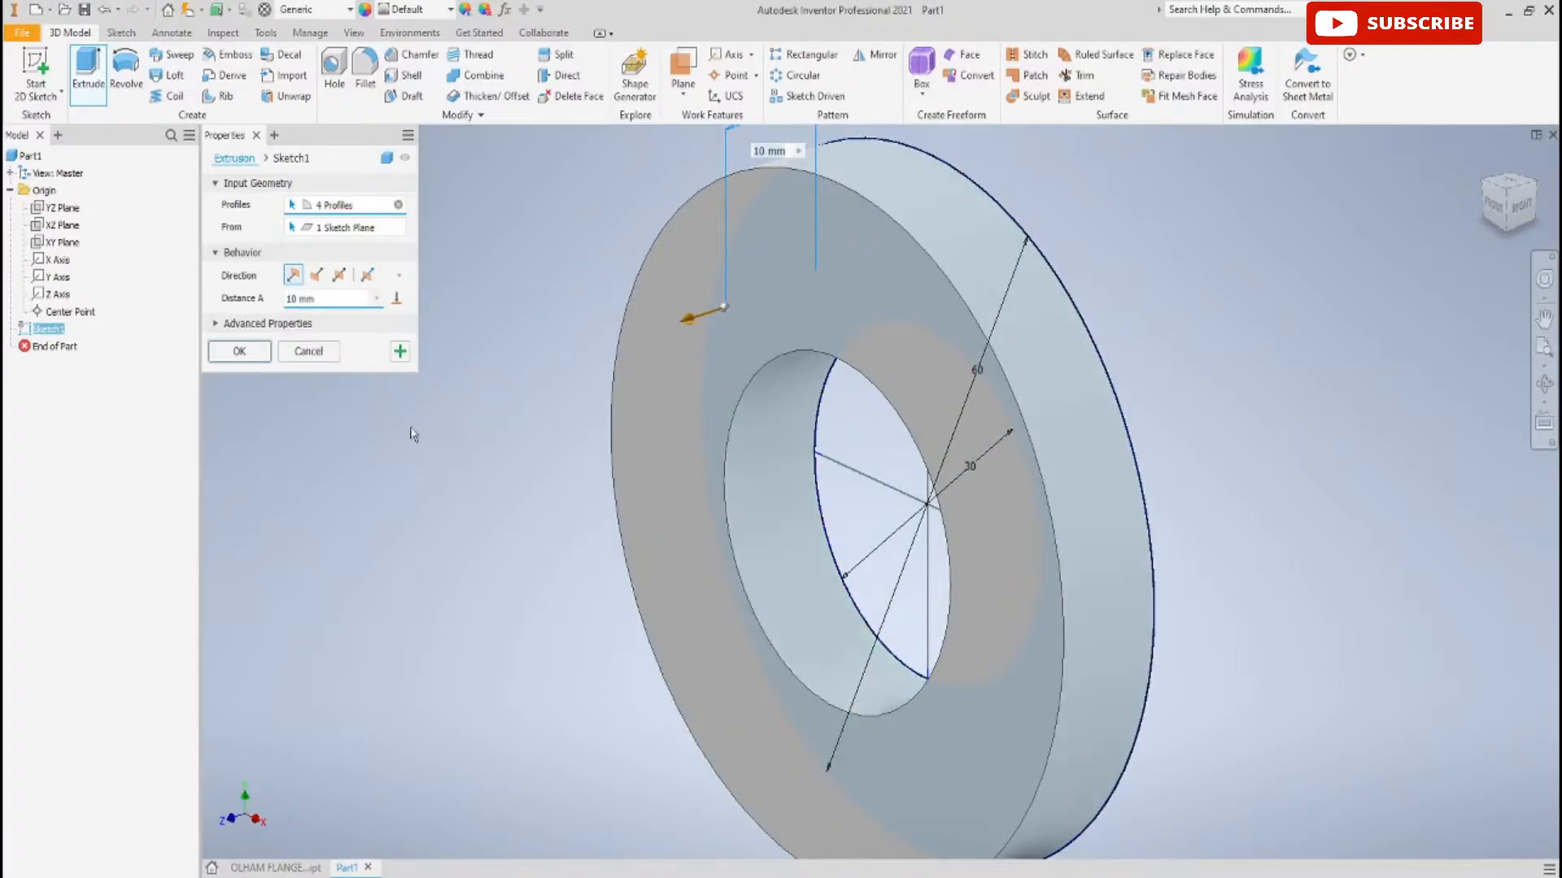
click(331, 298)
key(BackSpace)
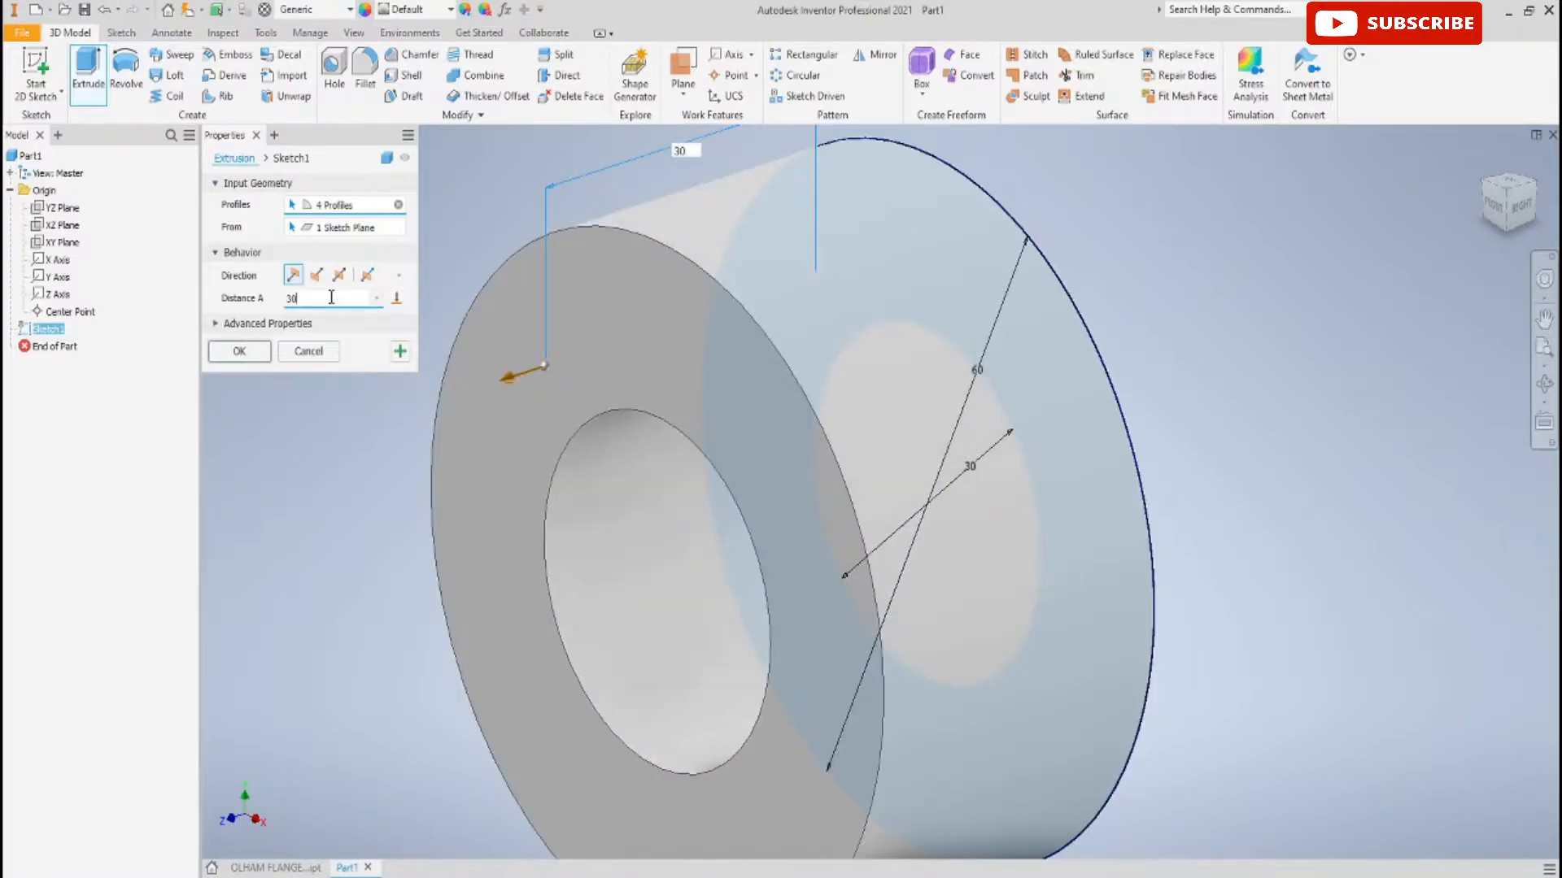
key(Return)
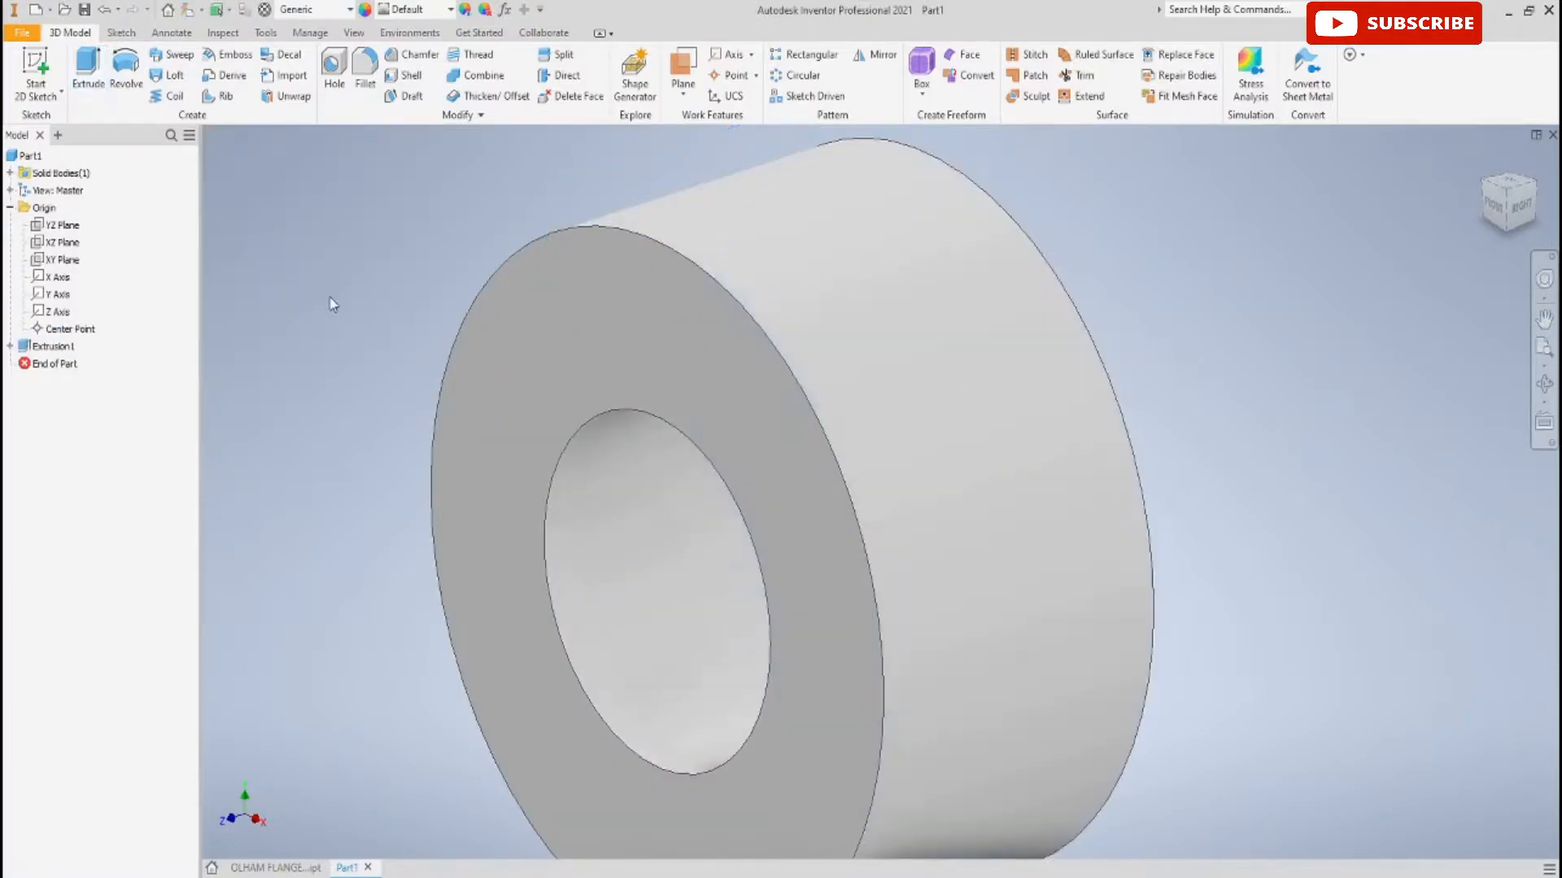
Sketch two concentric circles of diameter 30 mm and 30*3.5 mm on the ring's front face, centred on the bore, and finish the sketch
scroll(334, 299, up, 3)
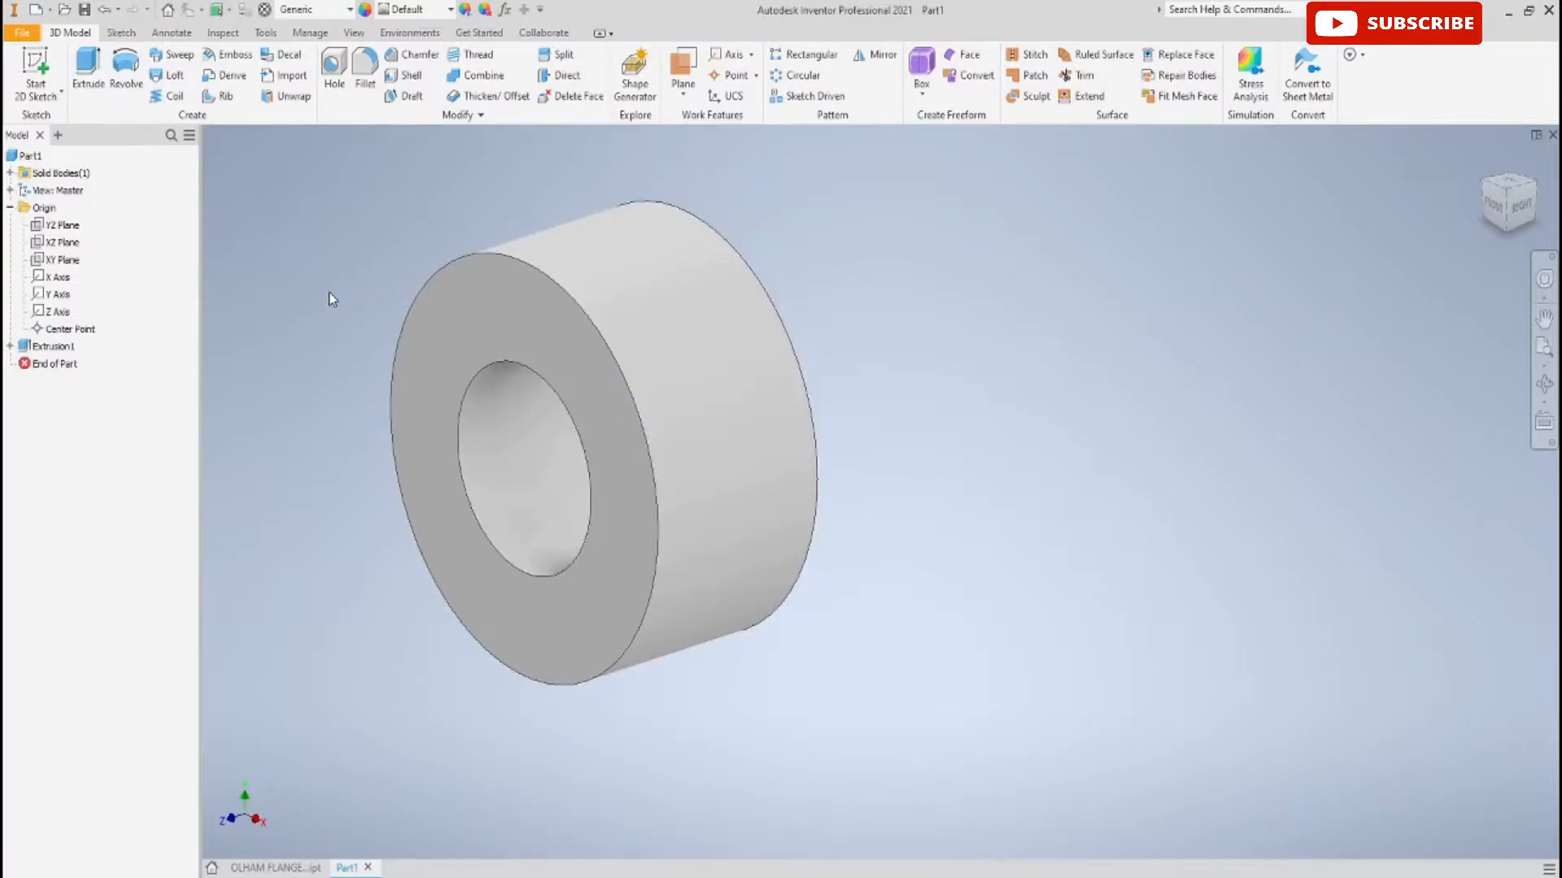
shift+middle_drag(323, 302, 441, 290)
click(64, 91)
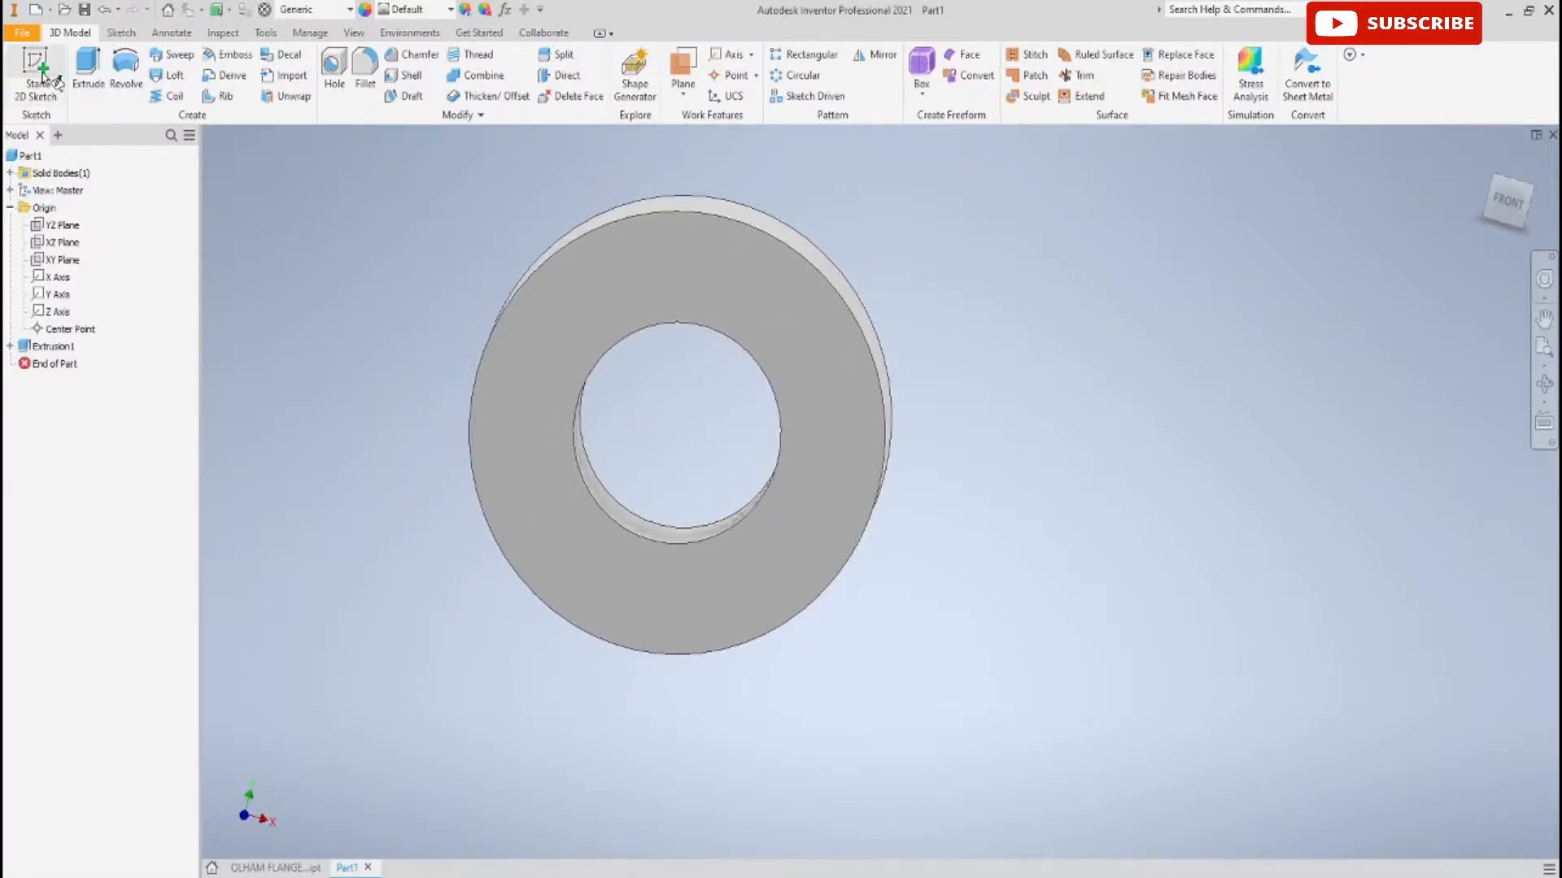
click(600, 293)
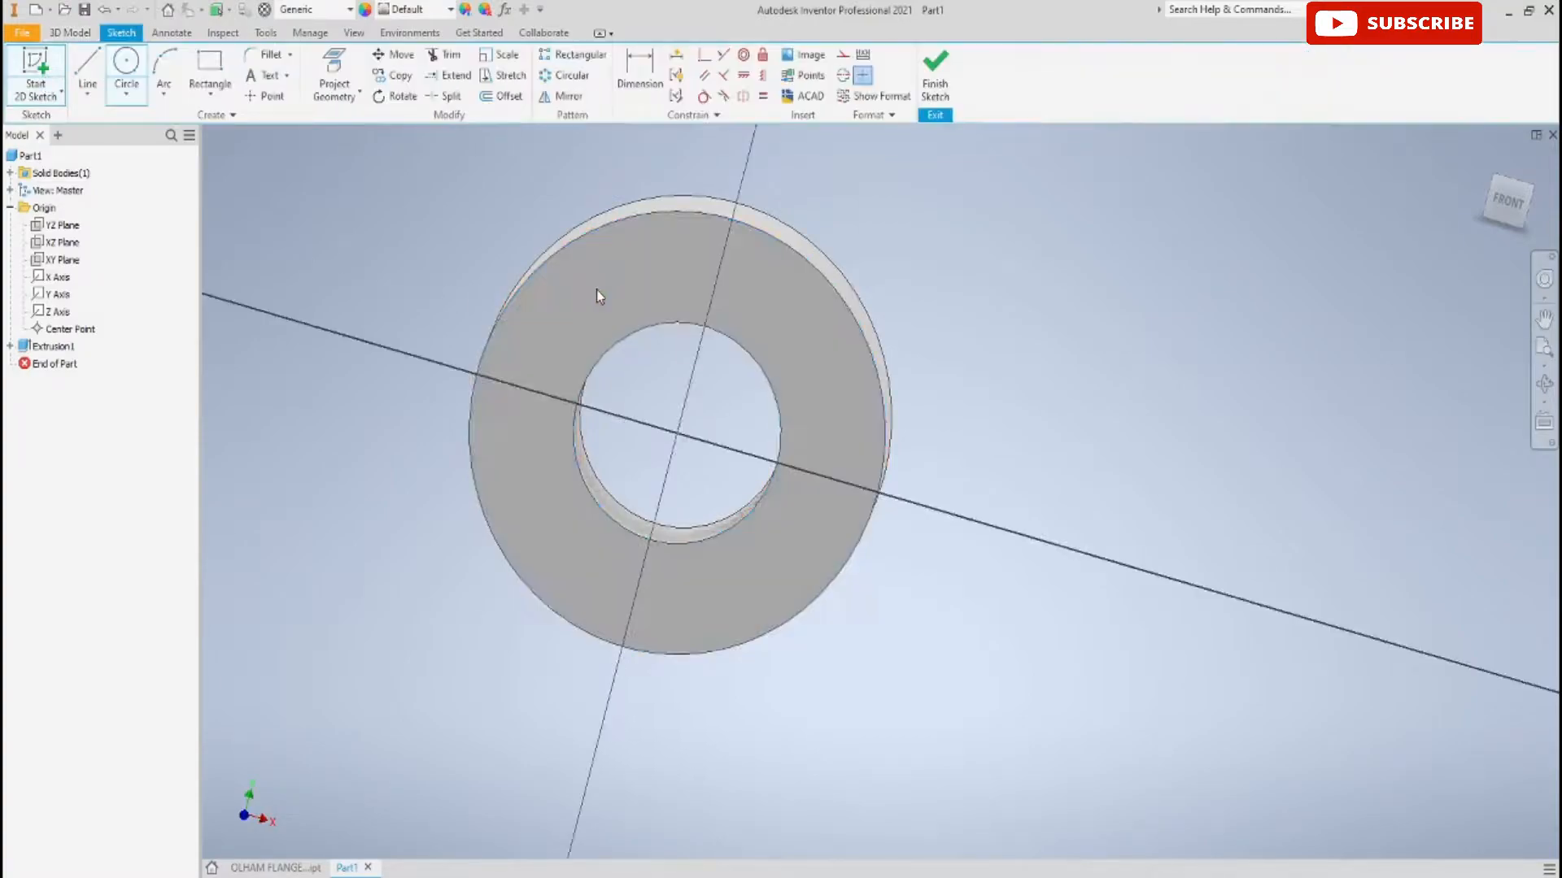
click(126, 65)
click(880, 494)
text(30)
key(Return)
text(30)
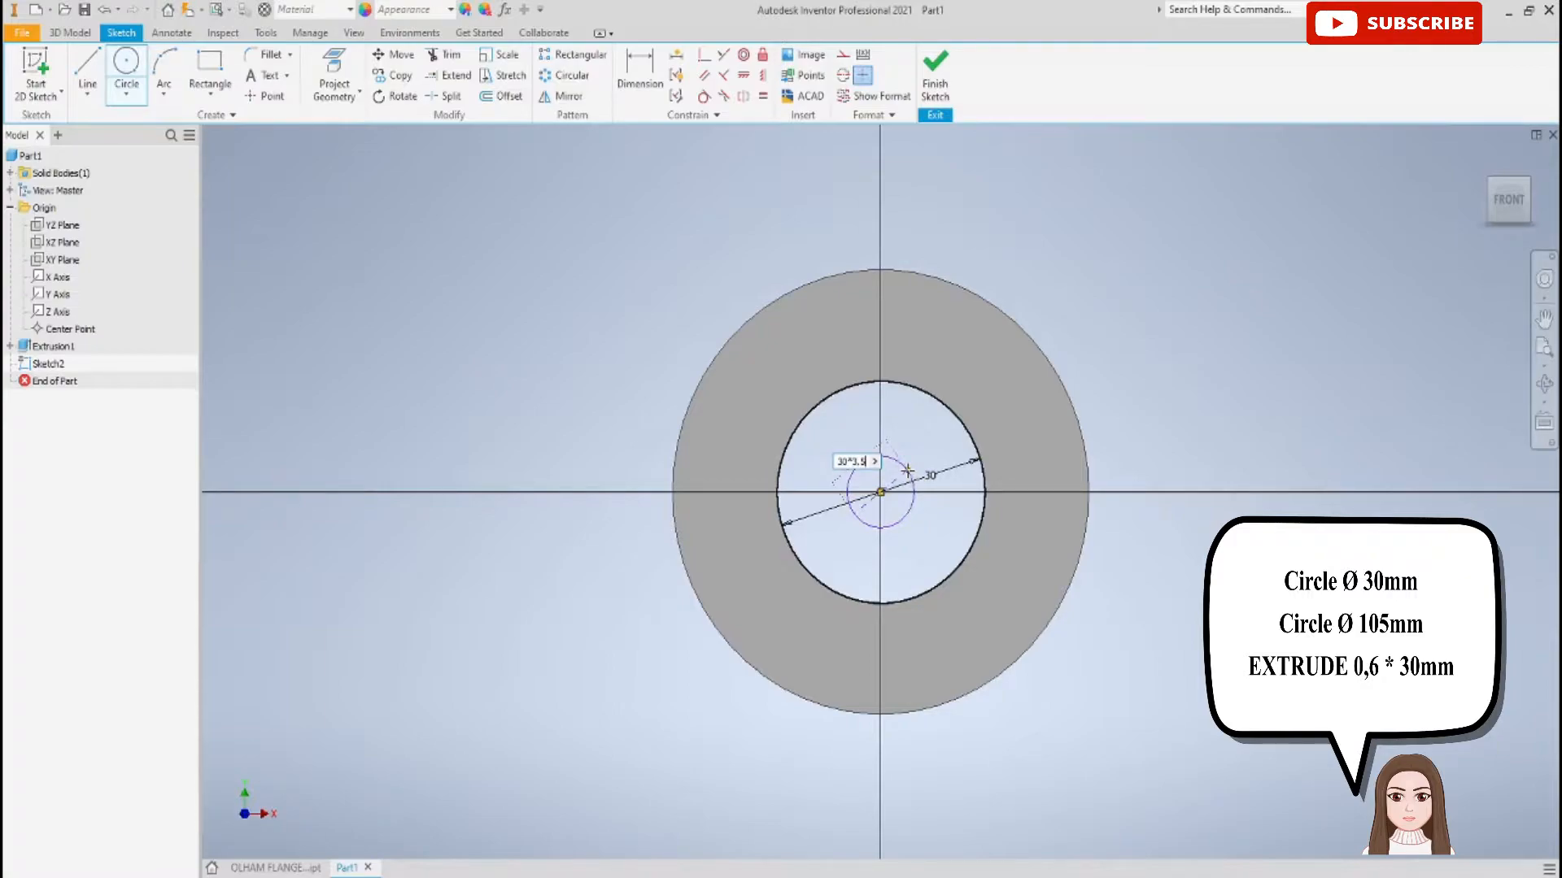
key(Return)
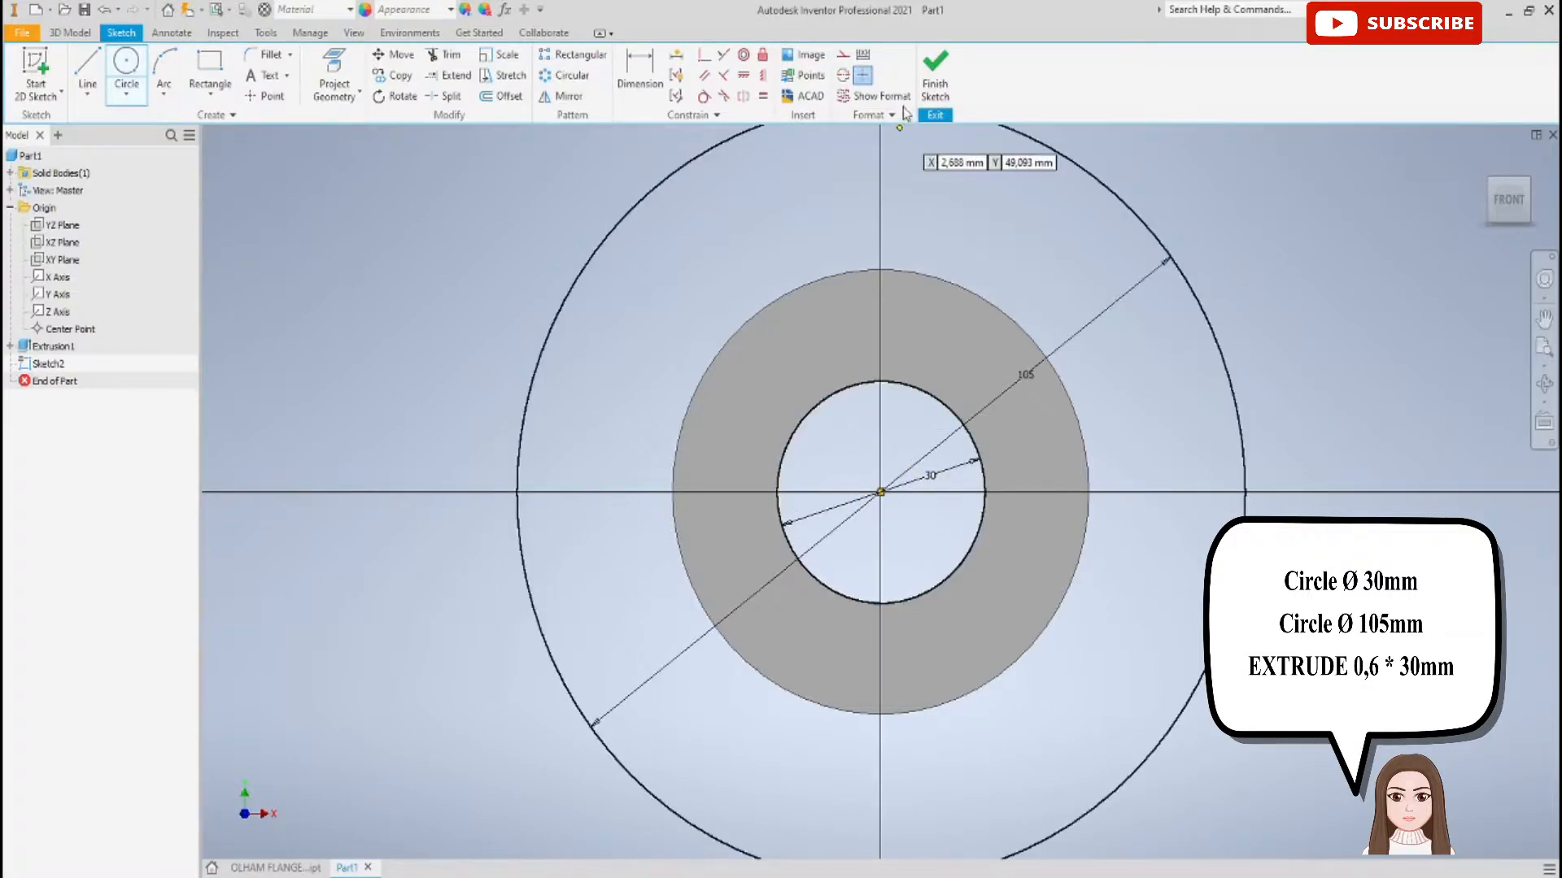
click(933, 83)
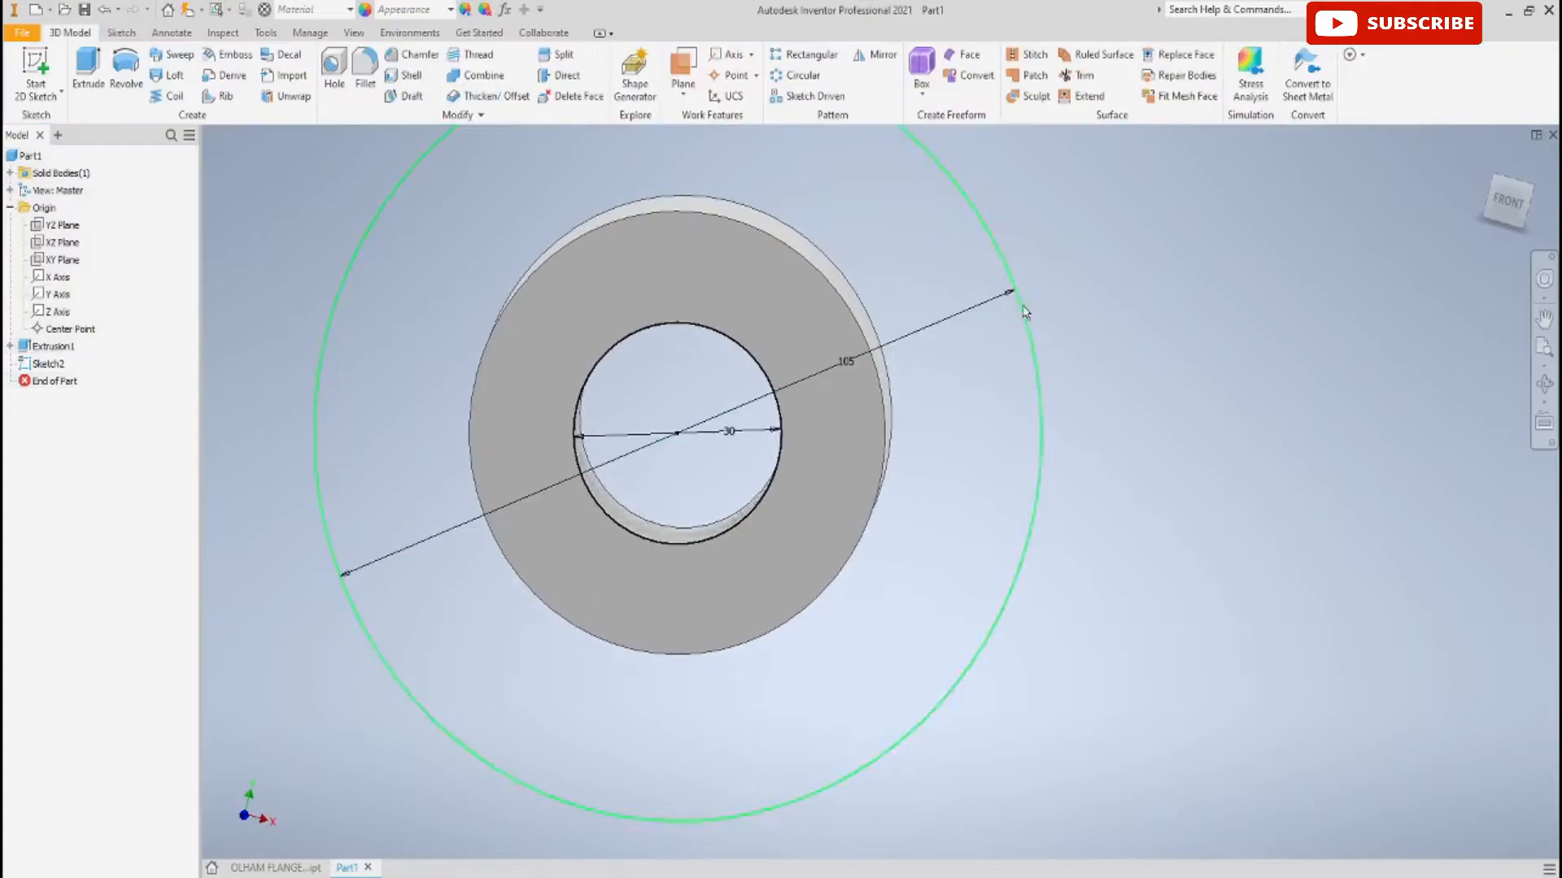
Extrude the ring-shaped profile between the 30 mm and 105 mm circles by 0.6*30 mm, joined to the hub
click(86, 82)
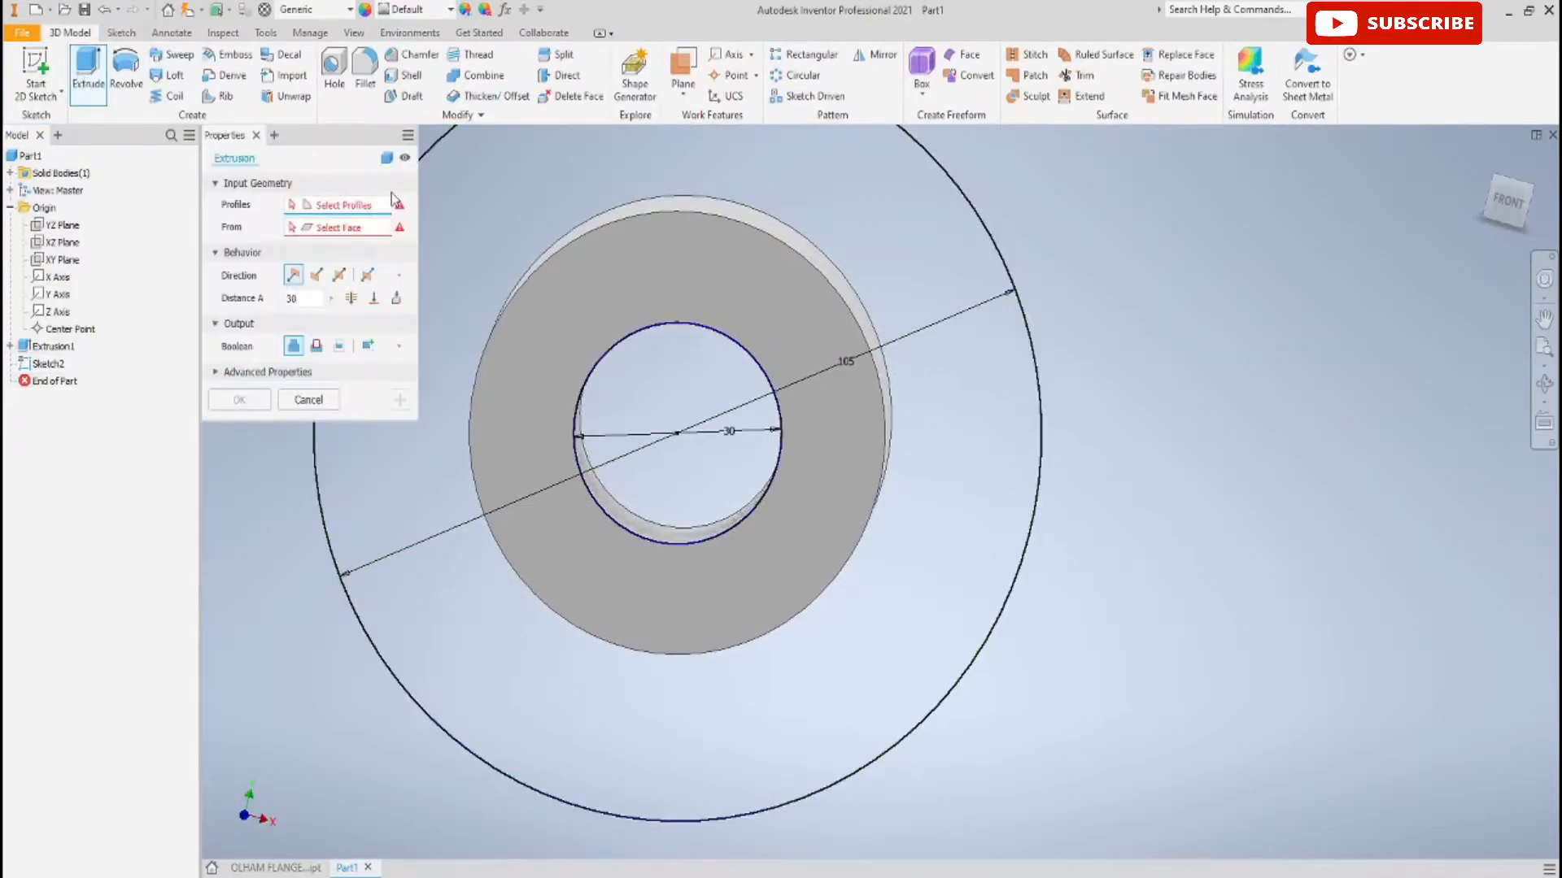
click(905, 270)
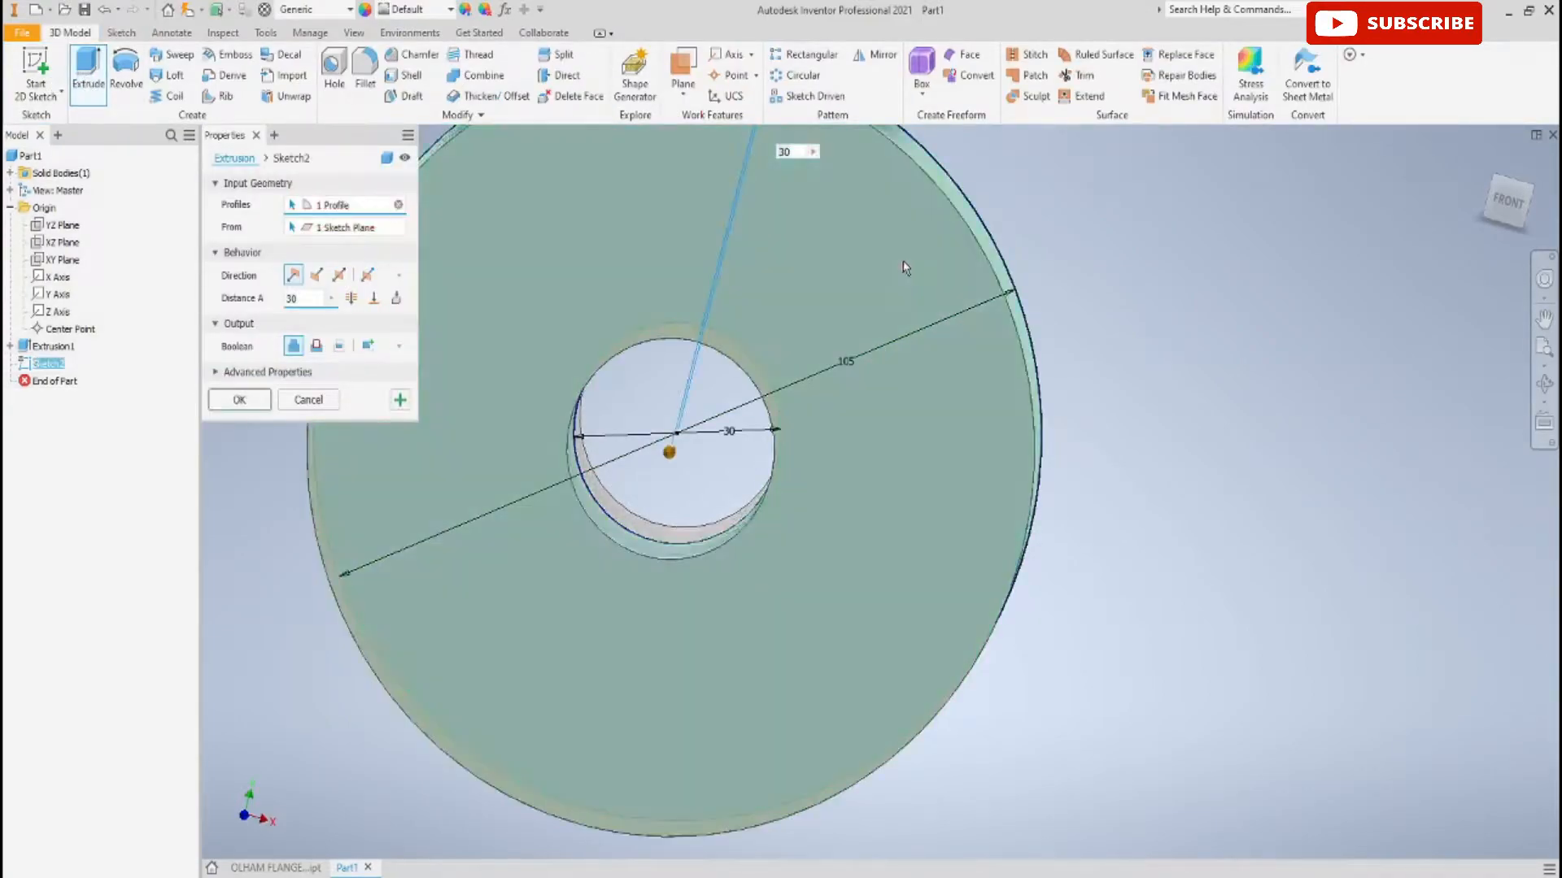
click(315, 299)
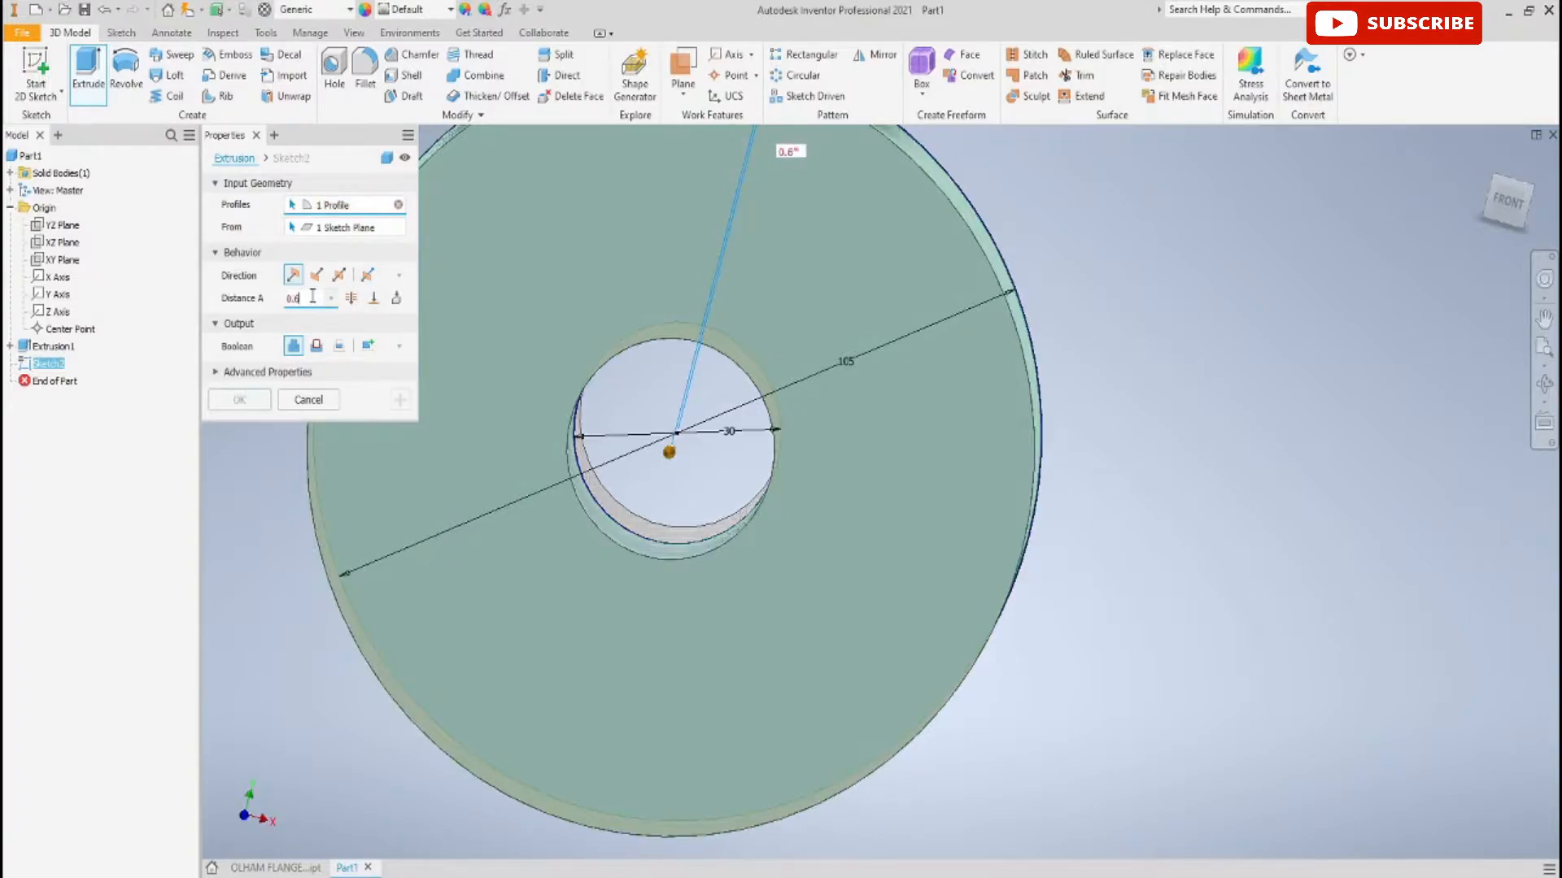
text(0.6*30)
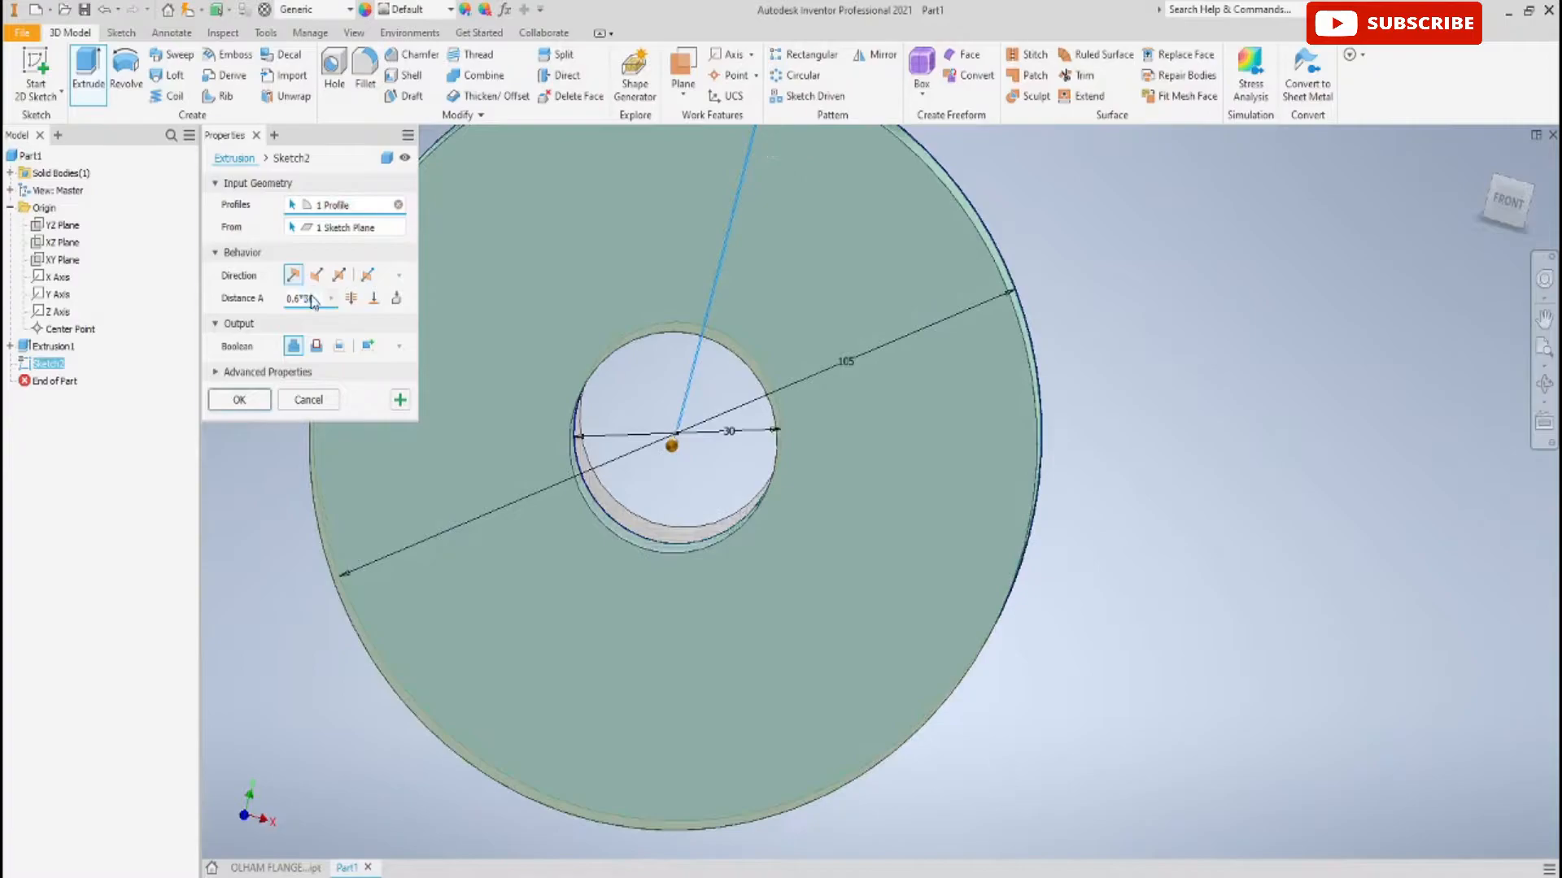
key(Return)
Start a sketch on the flat front face of the large flange and project the X and Y axes into it
scroll(1120, 533, down, 3)
mouse_move(1182, 533)
shift+middle_down()
mouse_move(979, 530)
mouse_move(1193, 534)
shift+middle_up()
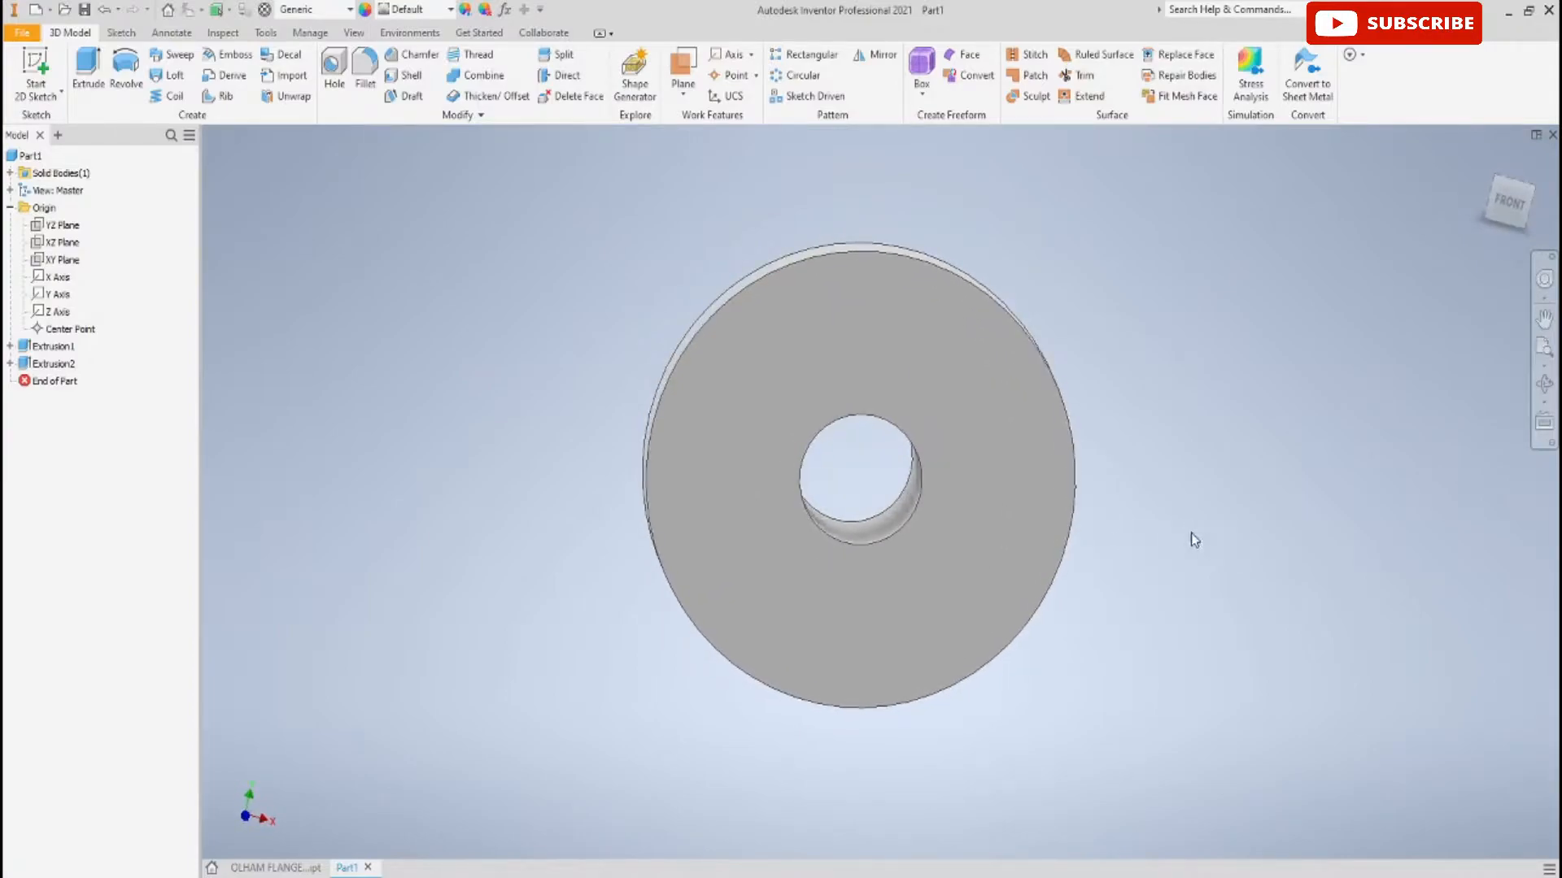
click(36, 81)
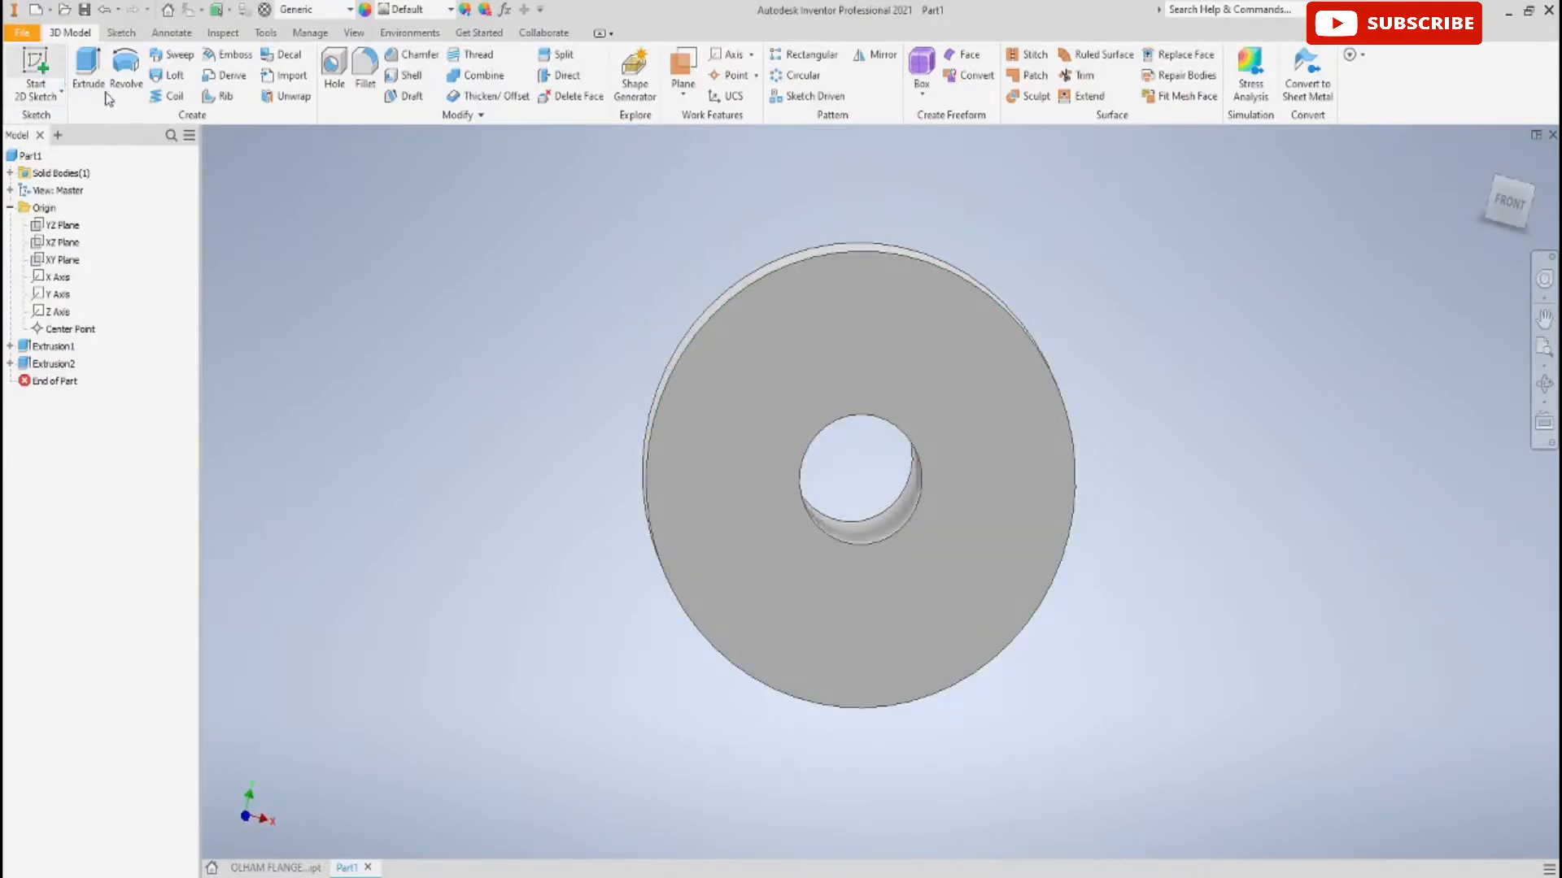
click(790, 319)
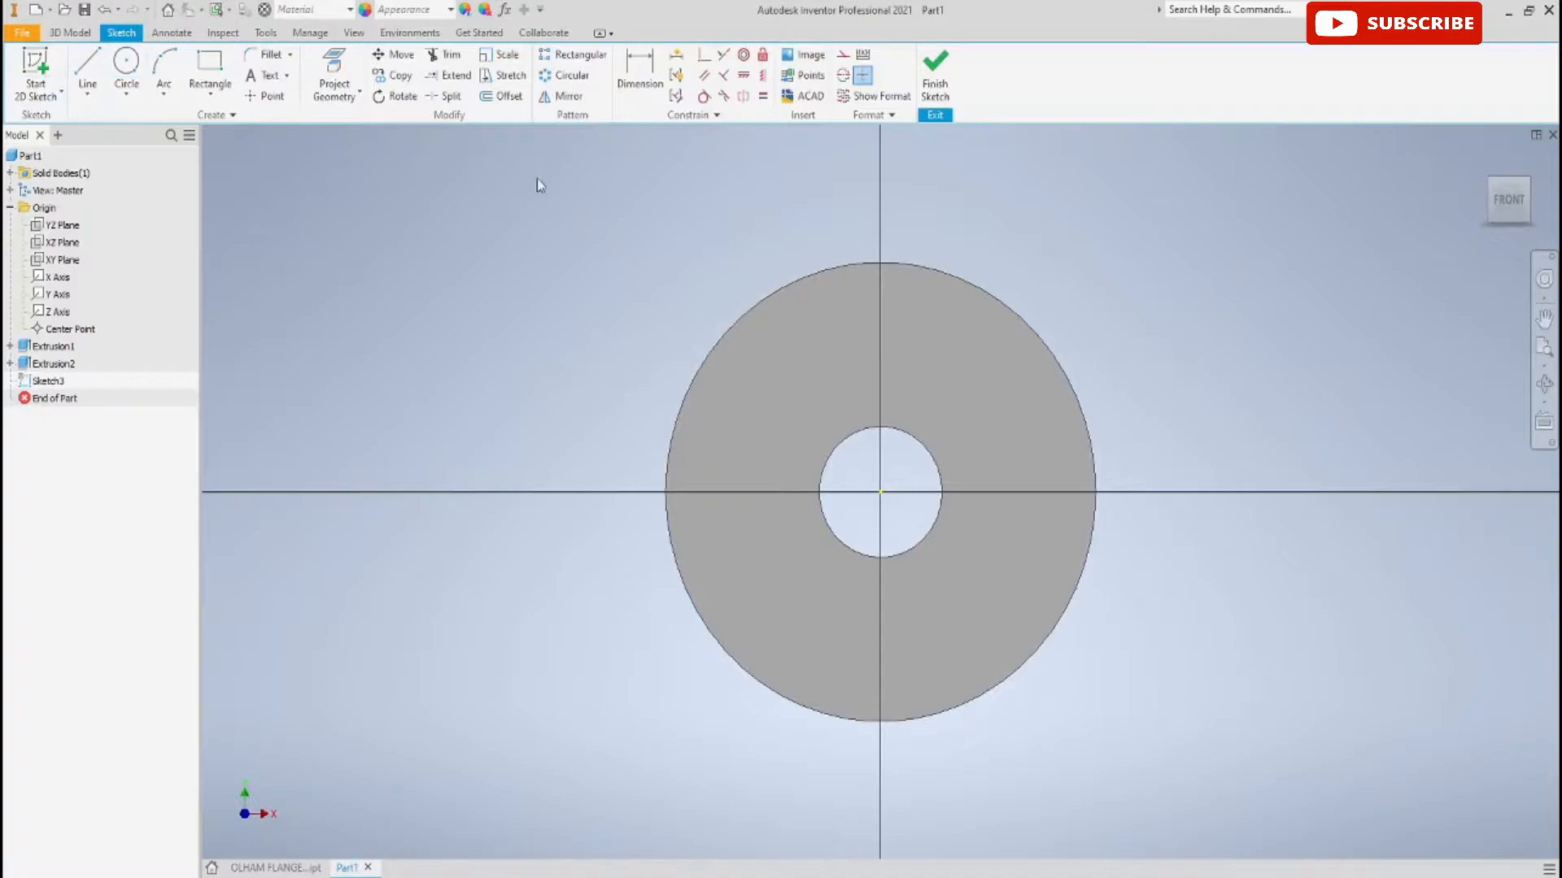
click(334, 75)
click(57, 280)
click(59, 296)
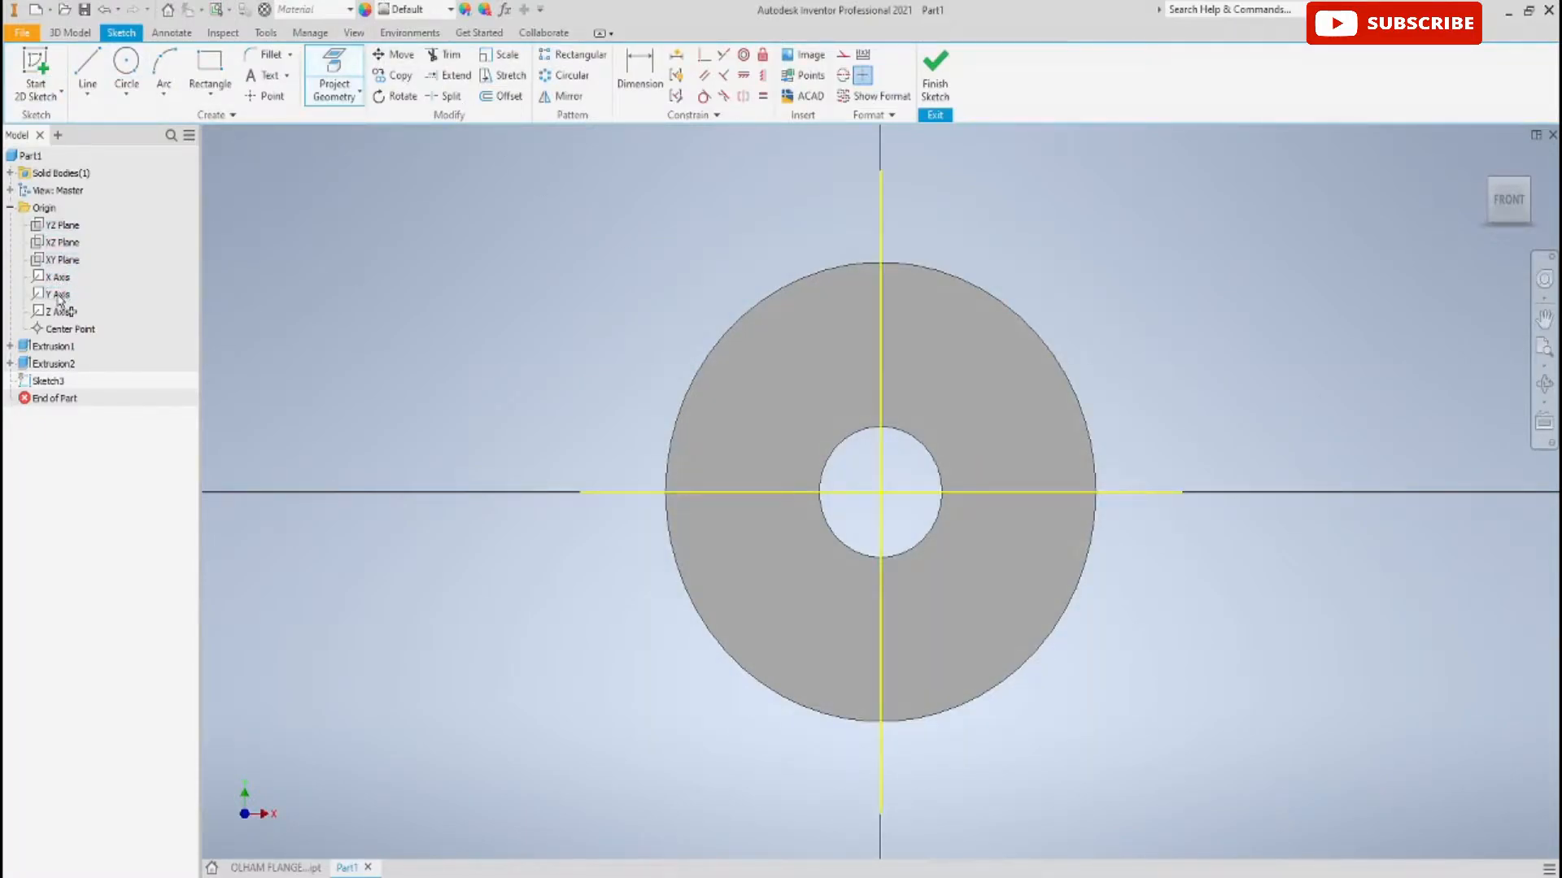
Draw a two-point center rectangle about 26 mm wide and 108 mm tall, centred on the flange's bore
click(211, 98)
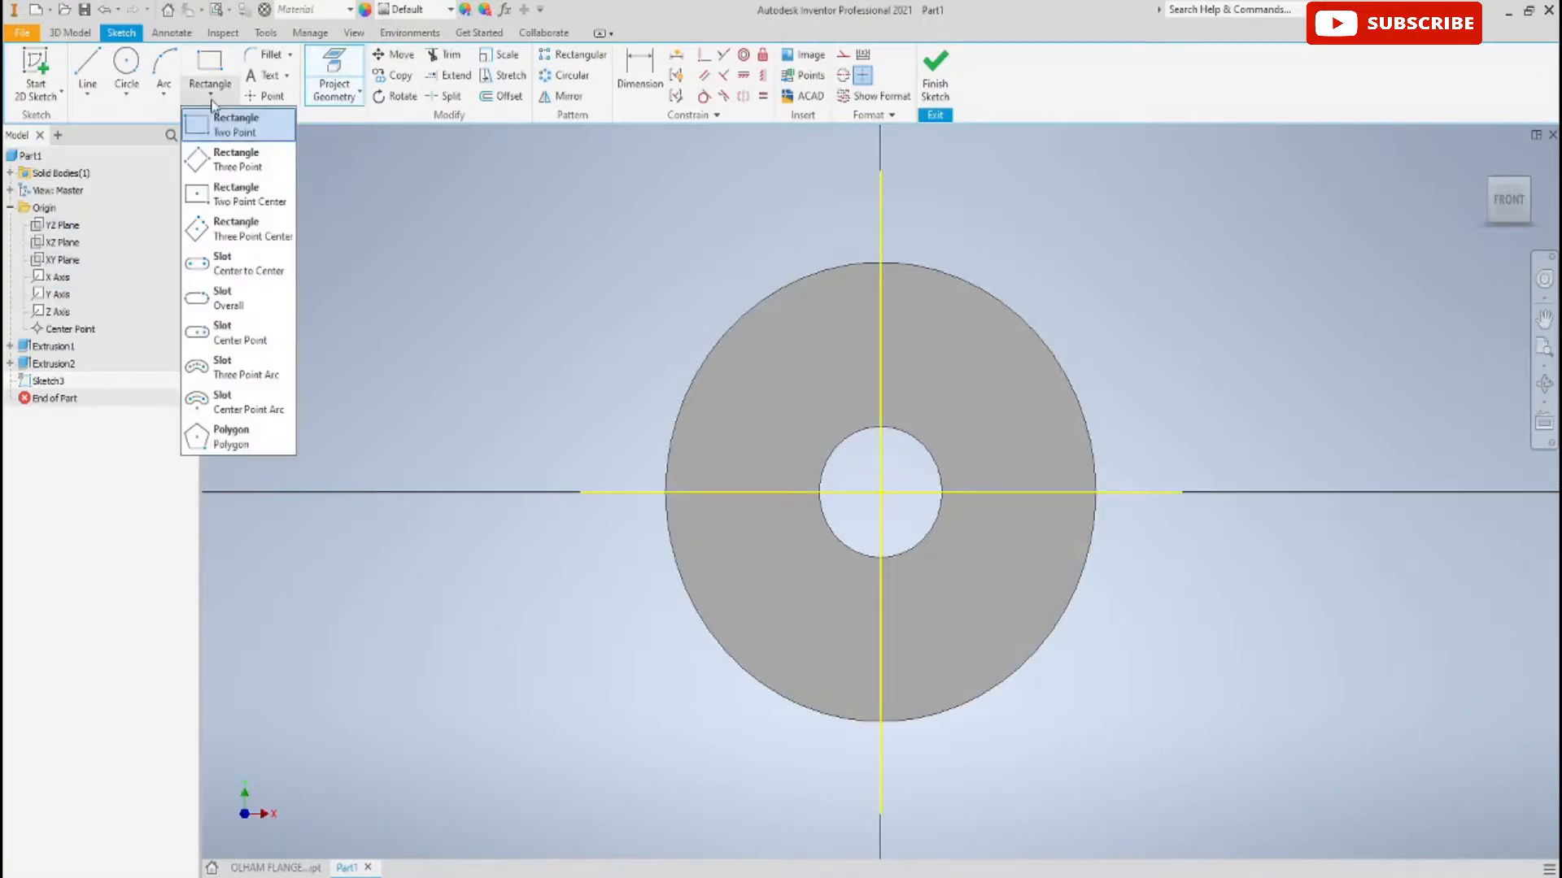
click(231, 198)
click(880, 492)
click(933, 256)
Dimension the slot rectangle's width across the flange face and set it to 15 mm
click(653, 53)
click(827, 394)
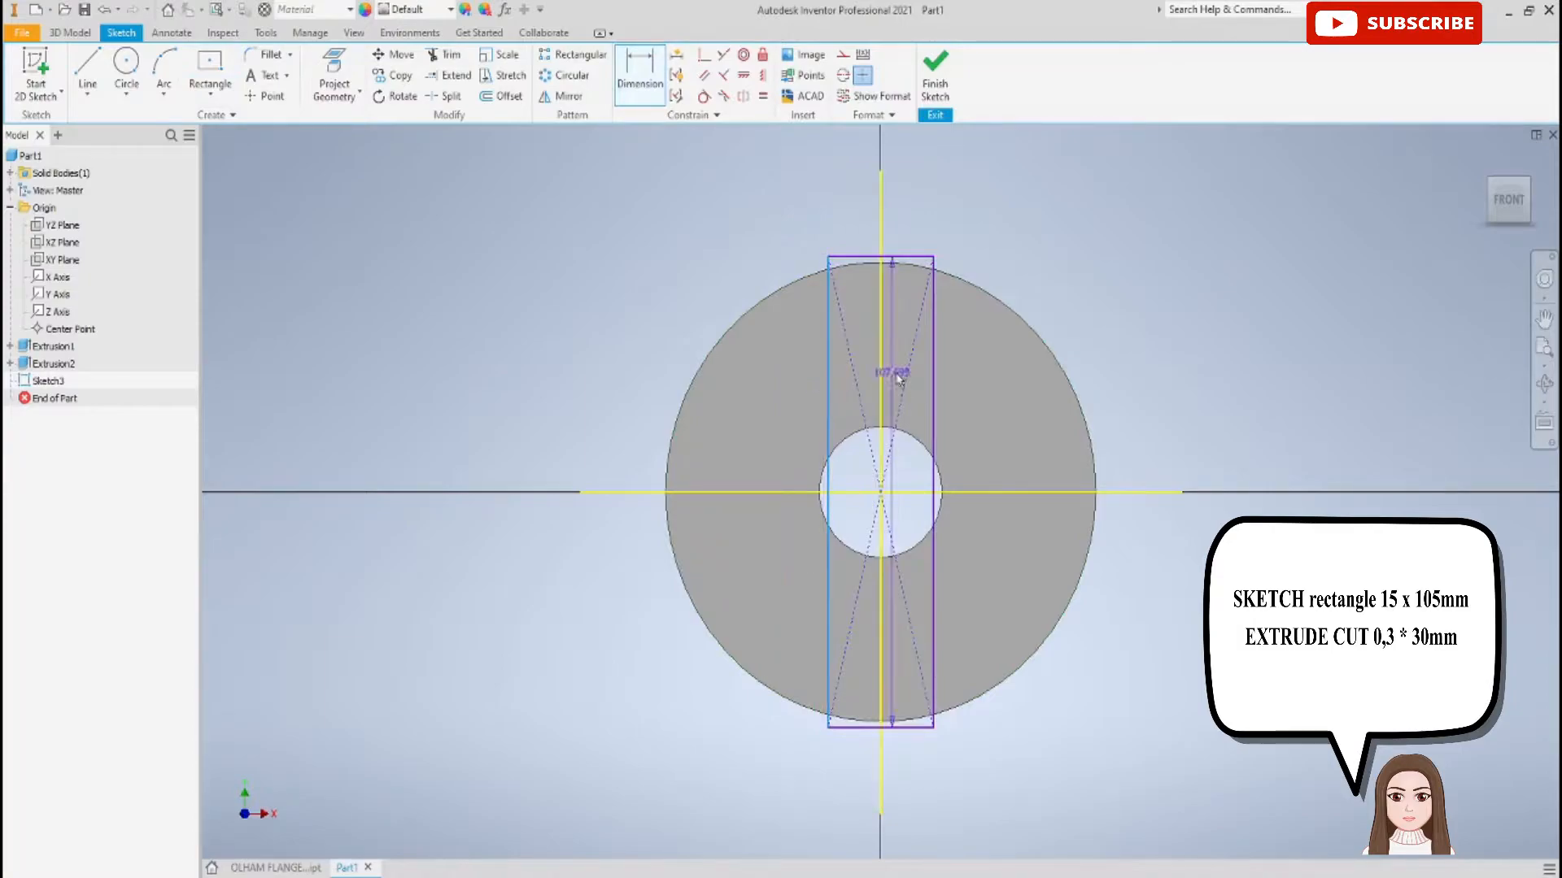
click(932, 374)
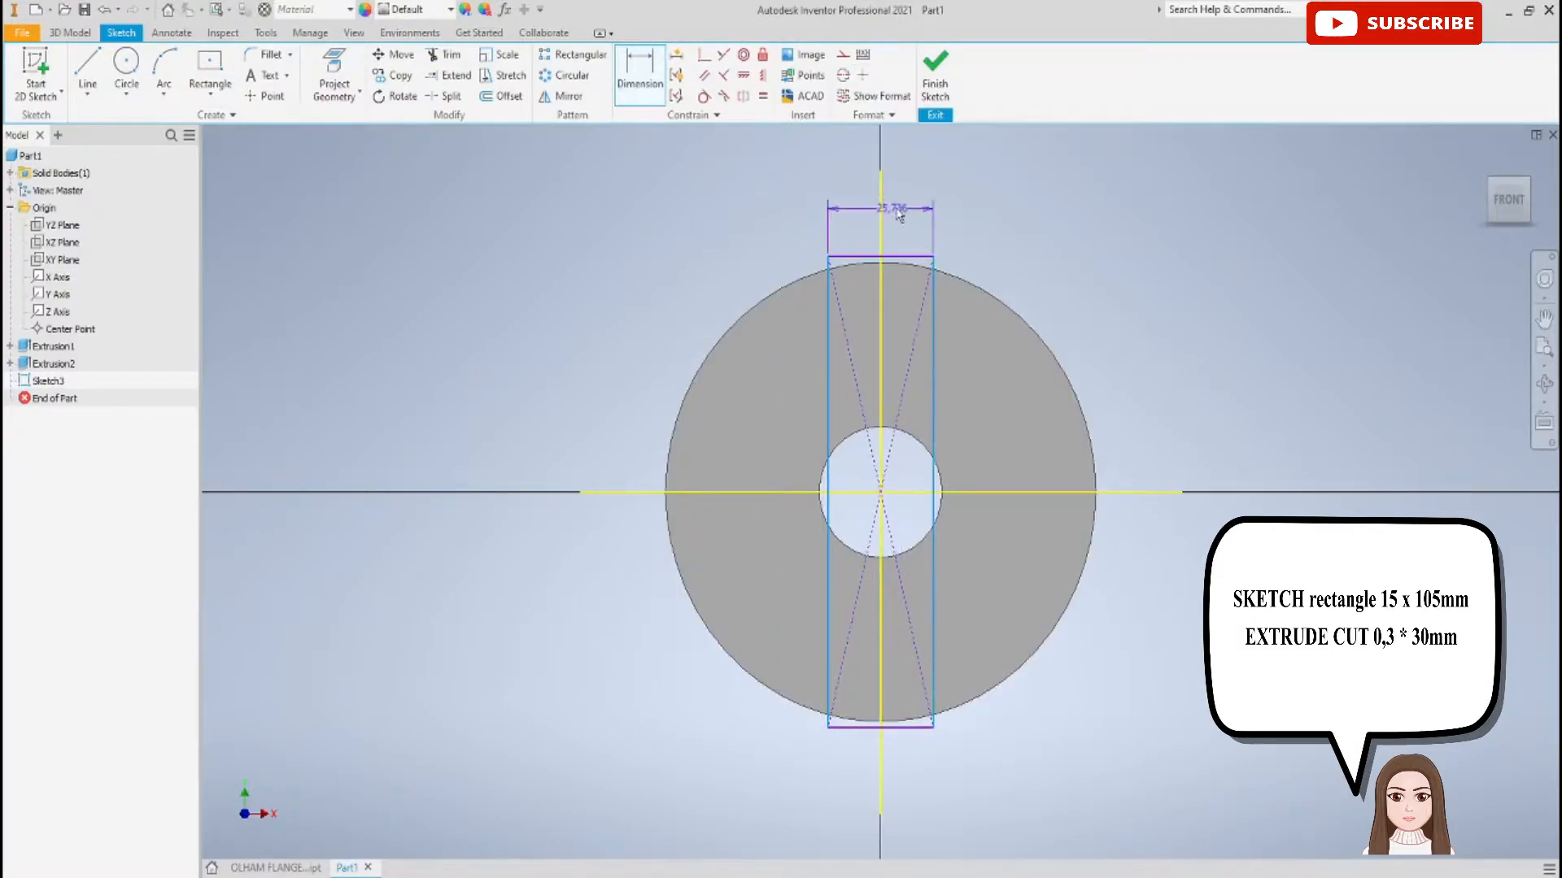
click(900, 209)
key(BackSpace)
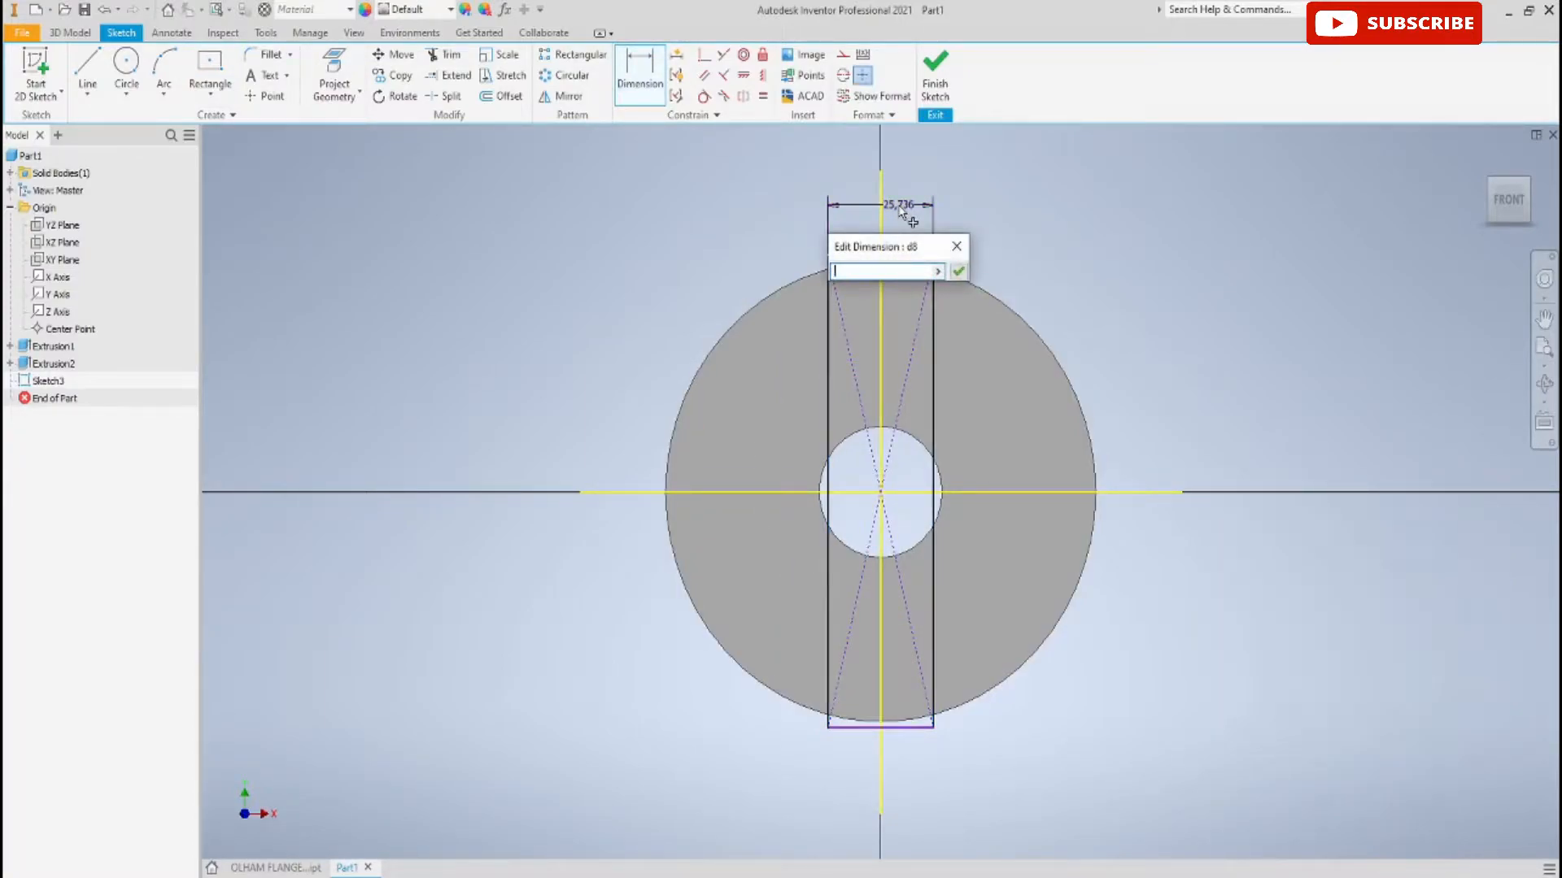
text(15)
key(Return)
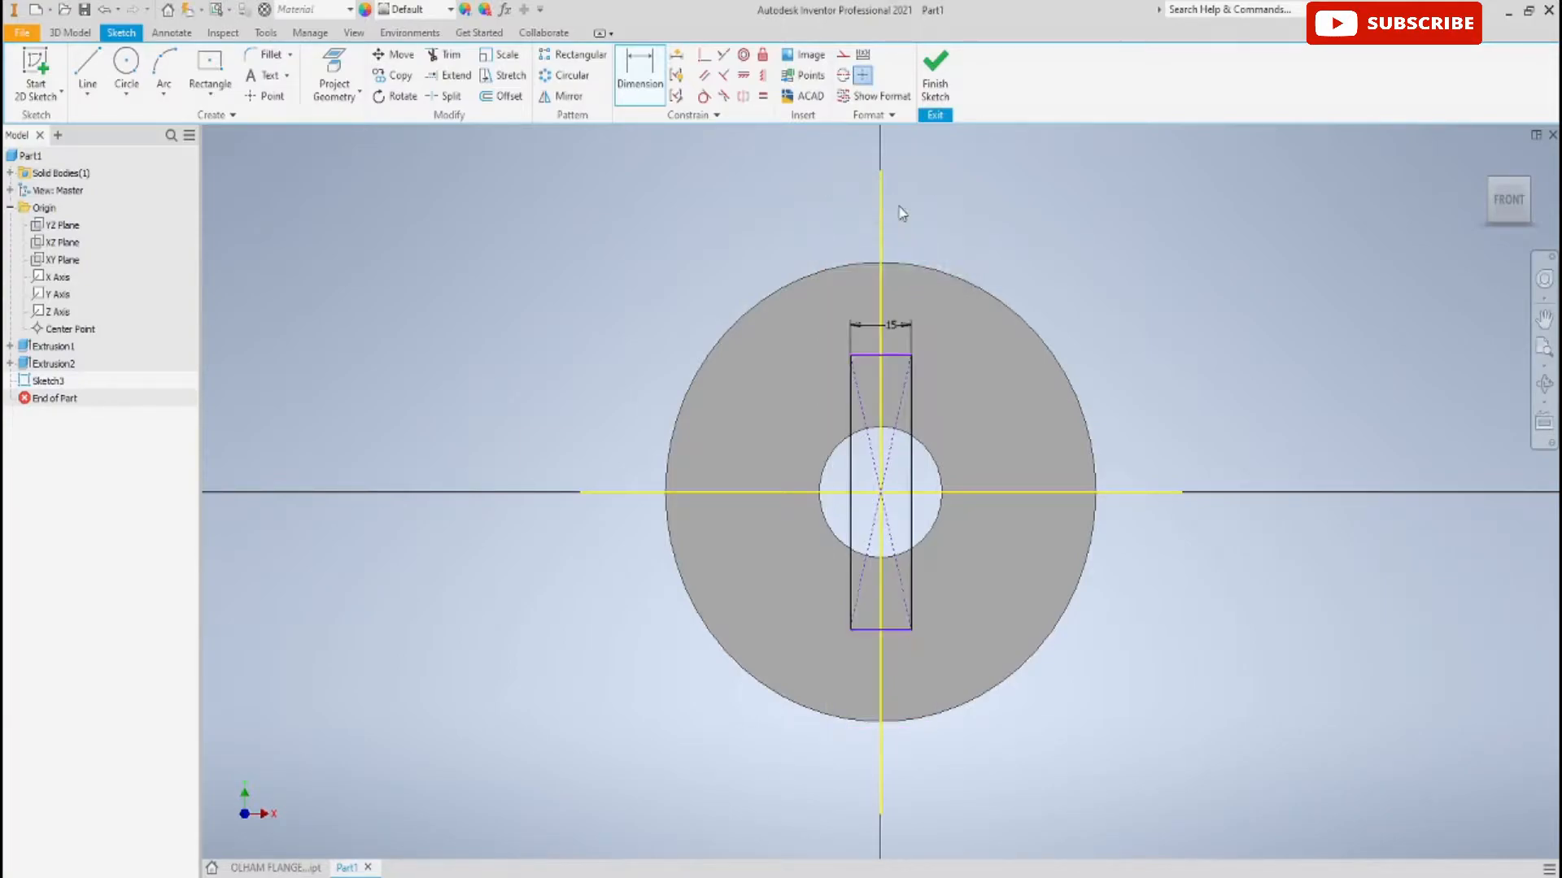
Dimension the slot rectangle's height, set it to 105 mm, and finish the sketch
click(893, 355)
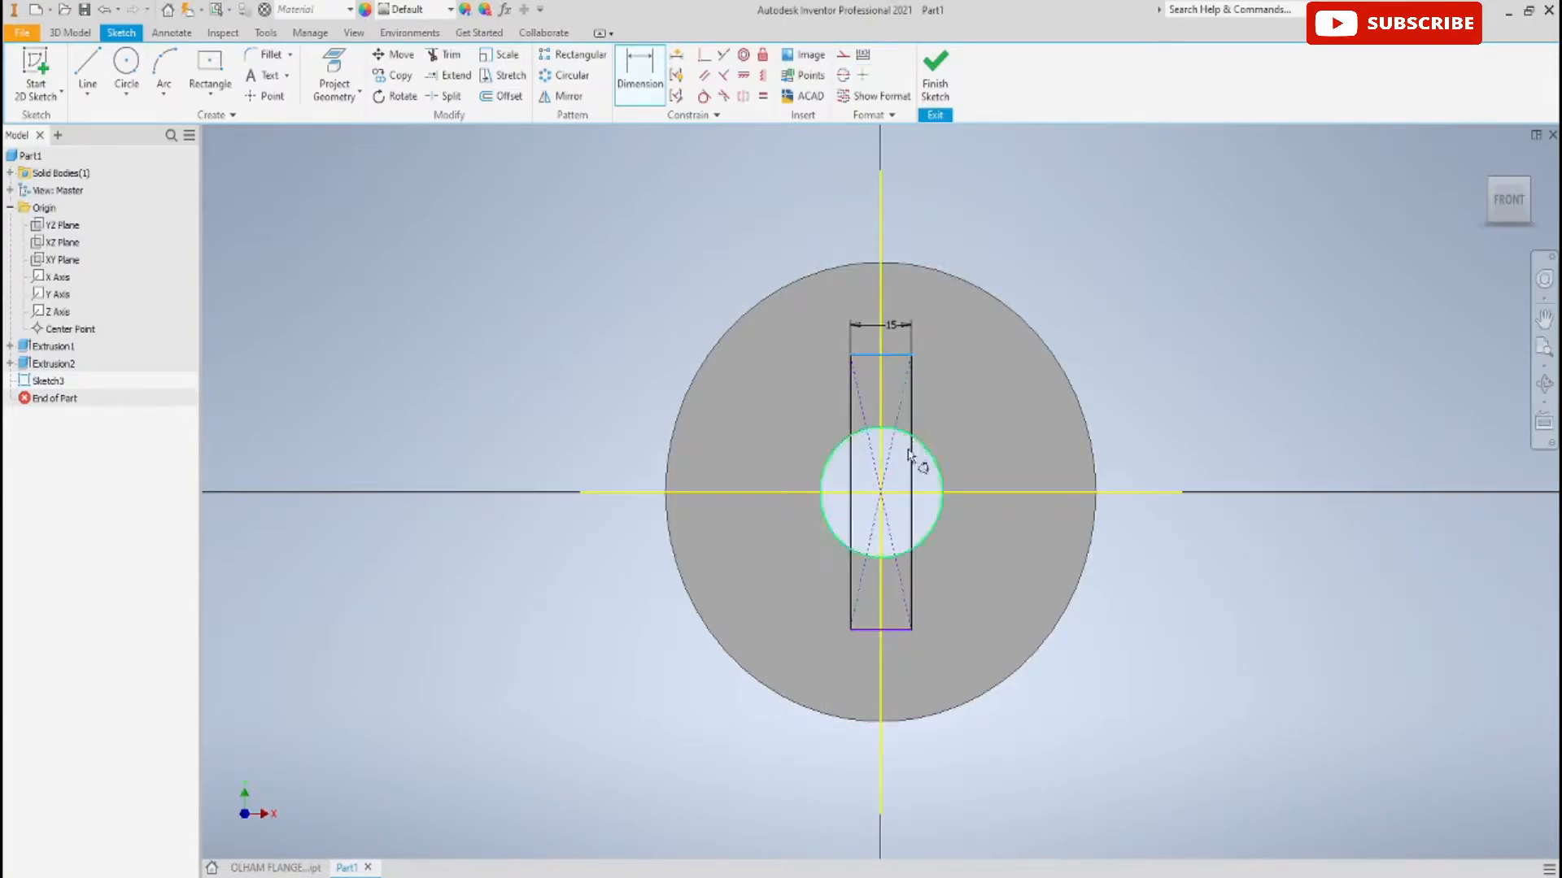
click(903, 627)
click(1164, 459)
key(BackSpace)
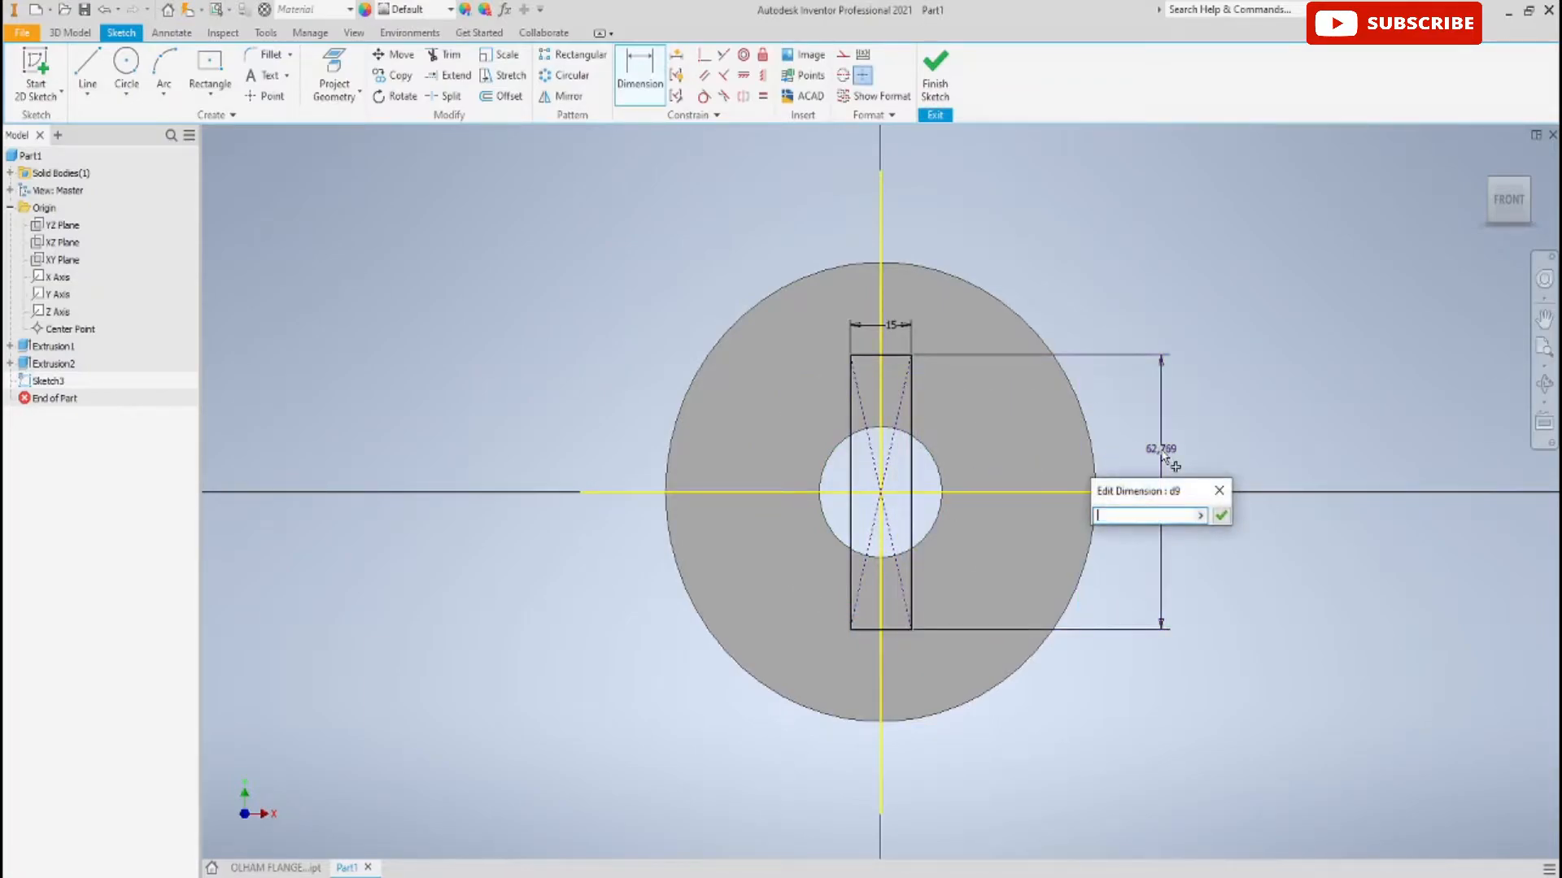
text(105)
key(Return)
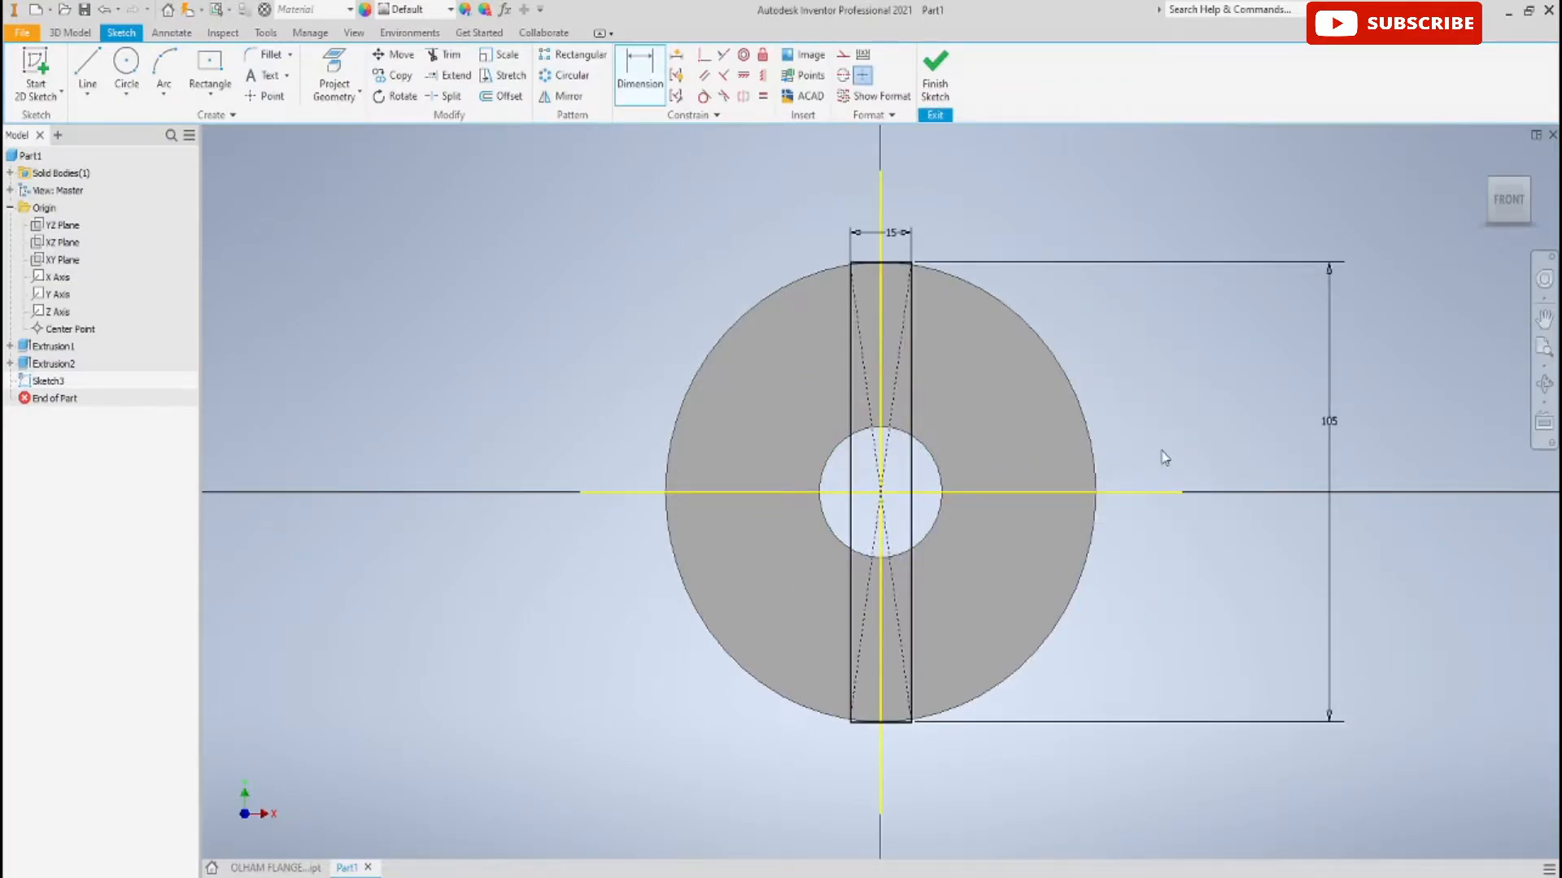
click(935, 72)
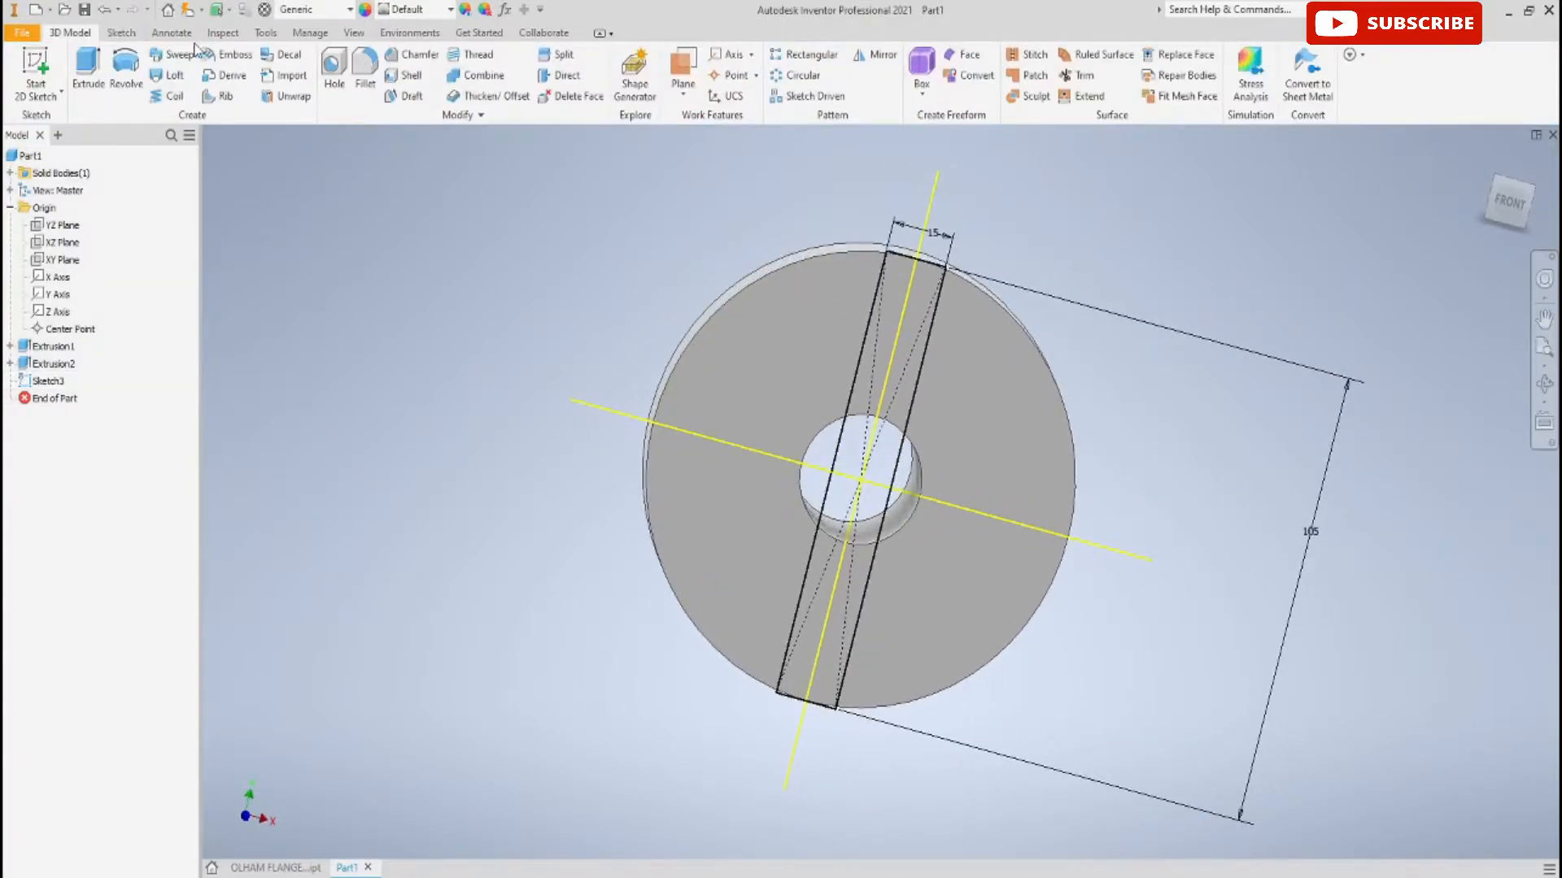
Extrude all four regions of the slot rectangle as a cut 0.3*30 mm deep into the flange face
click(87, 69)
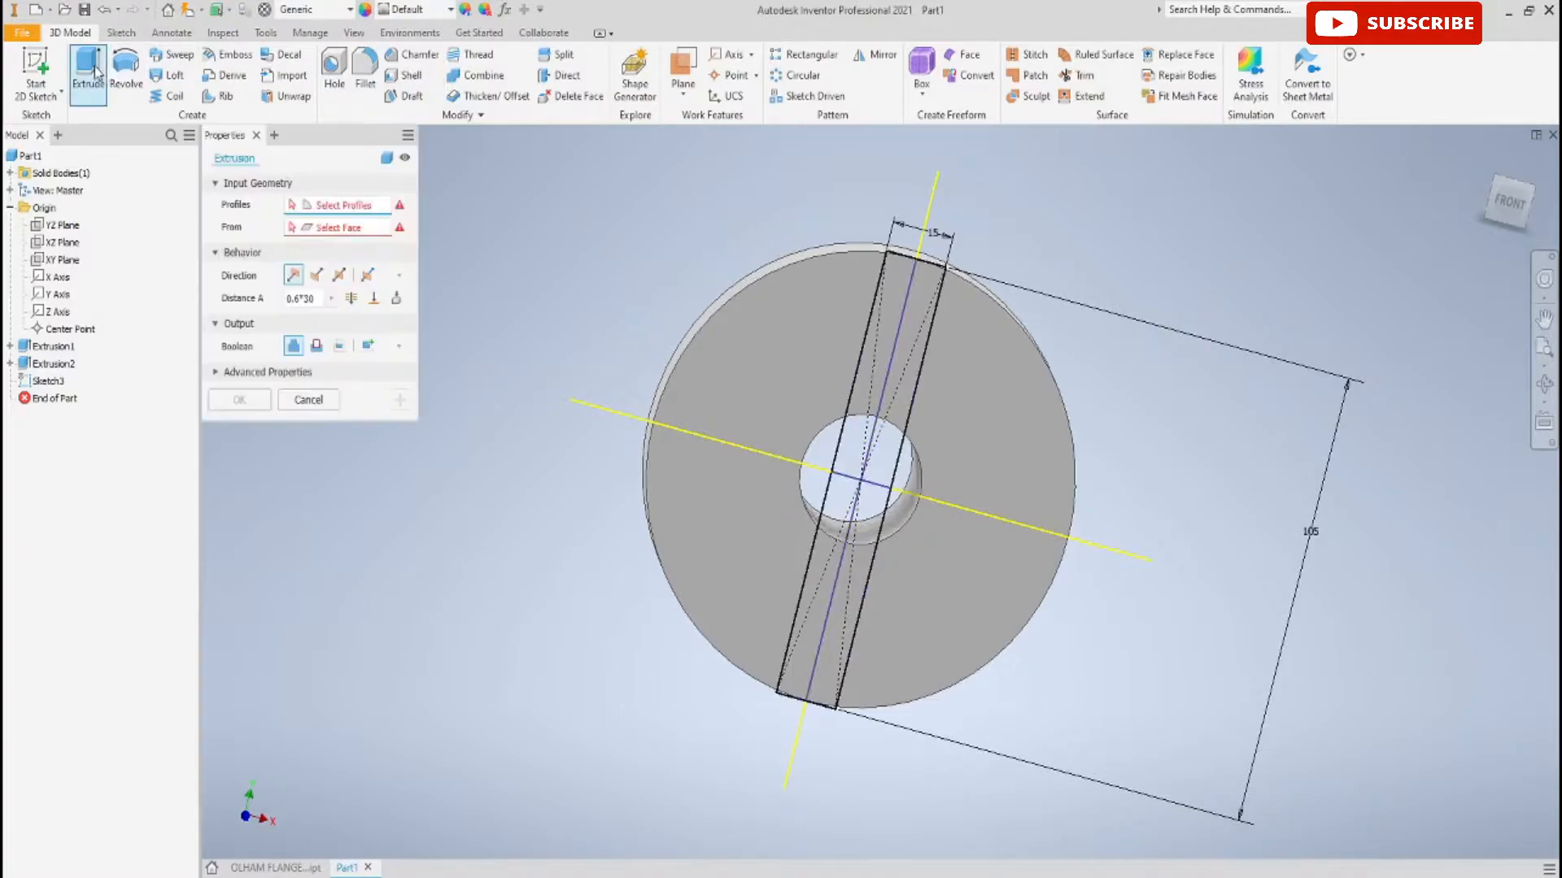
click(315, 347)
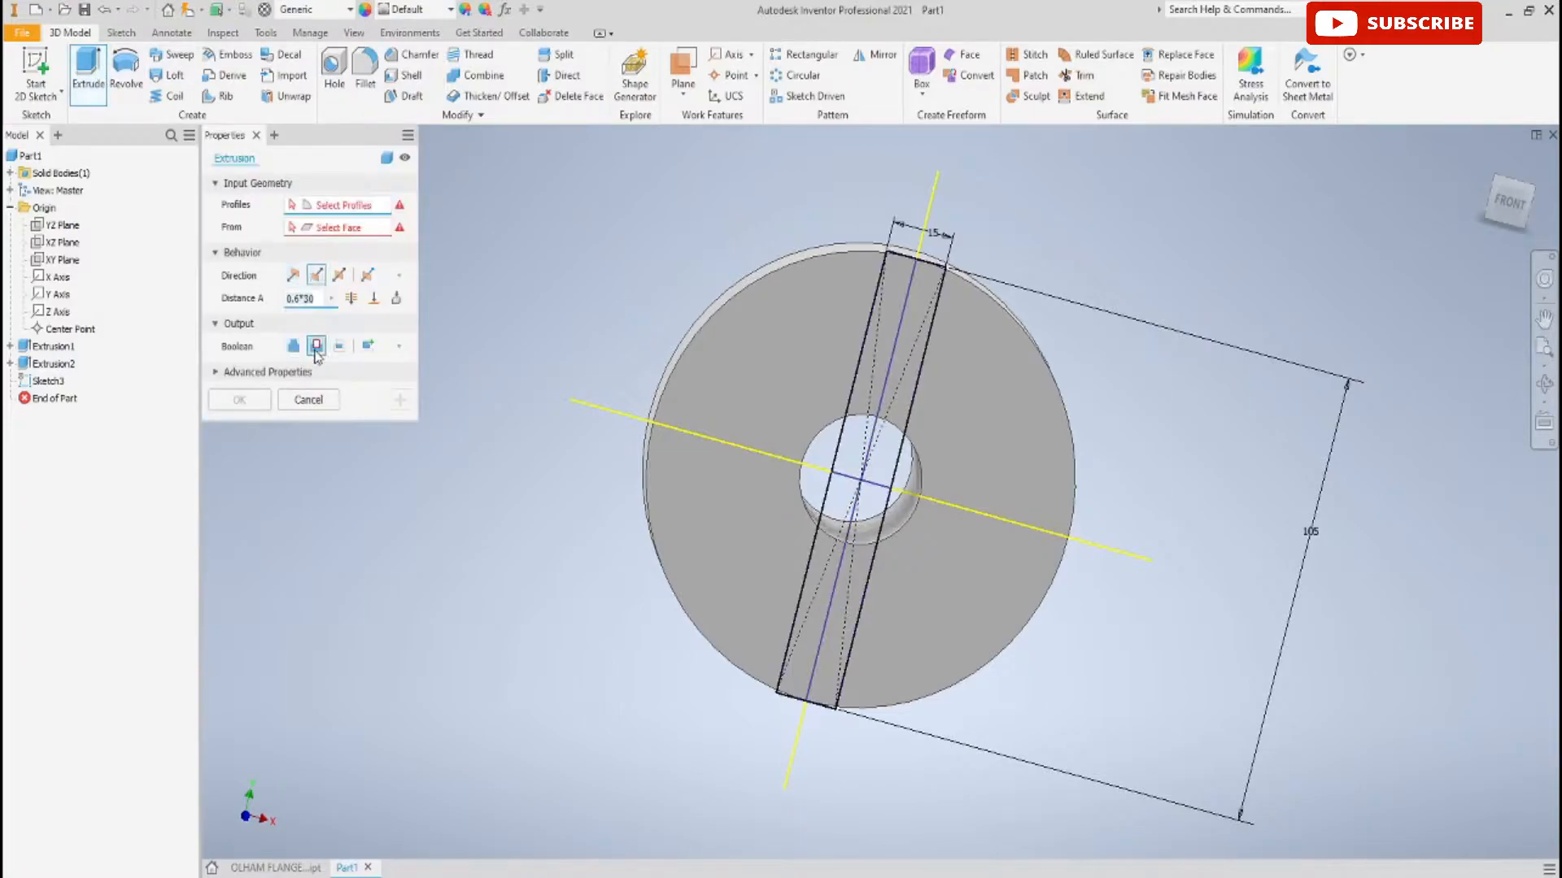
click(920, 286)
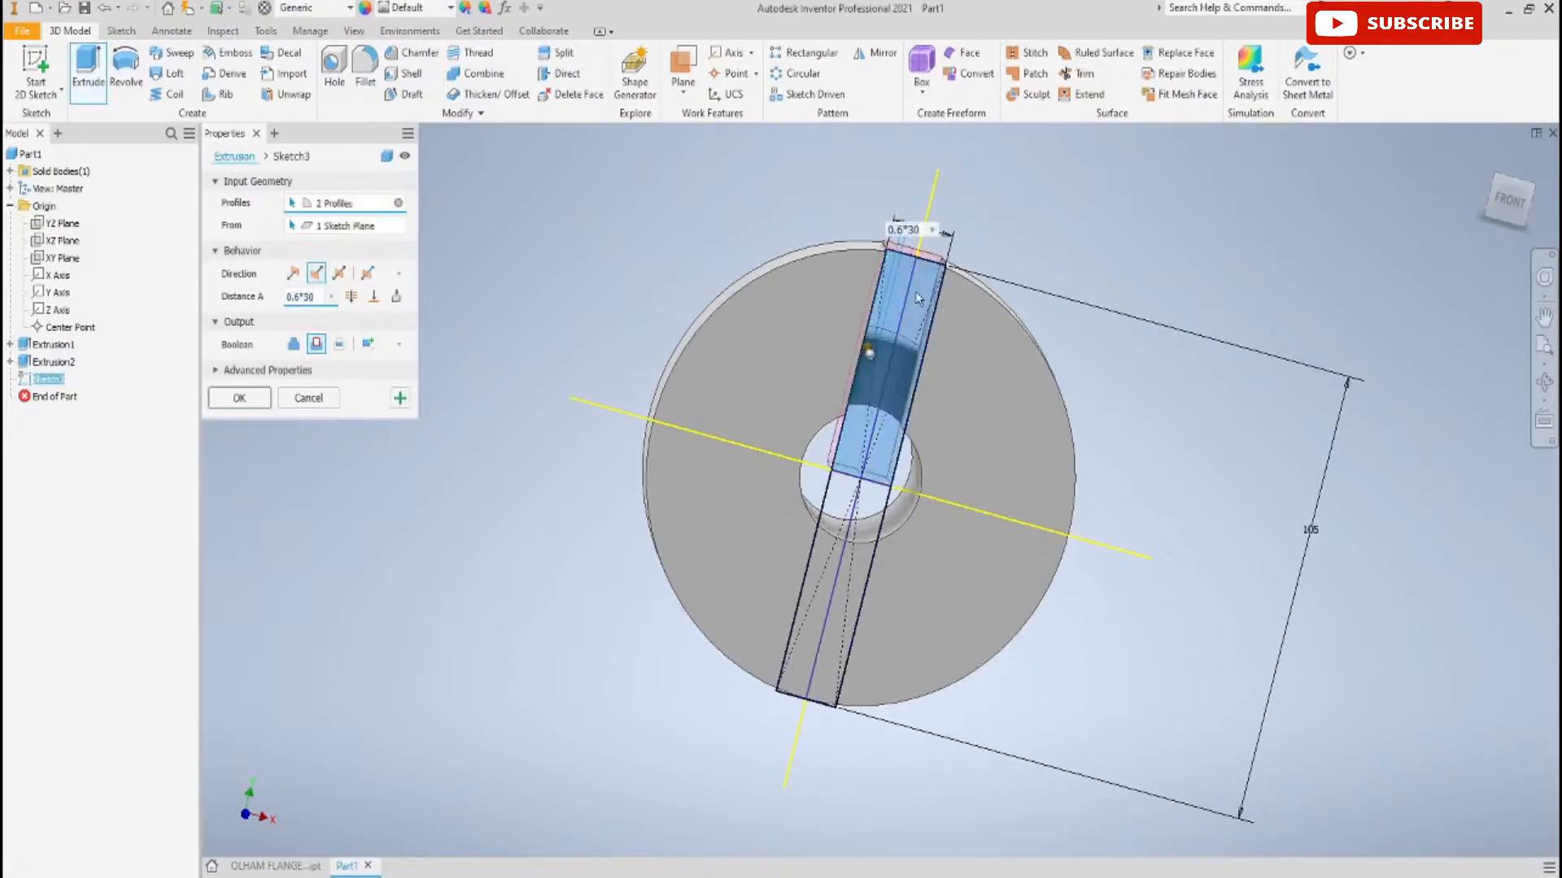
click(831, 546)
click(861, 550)
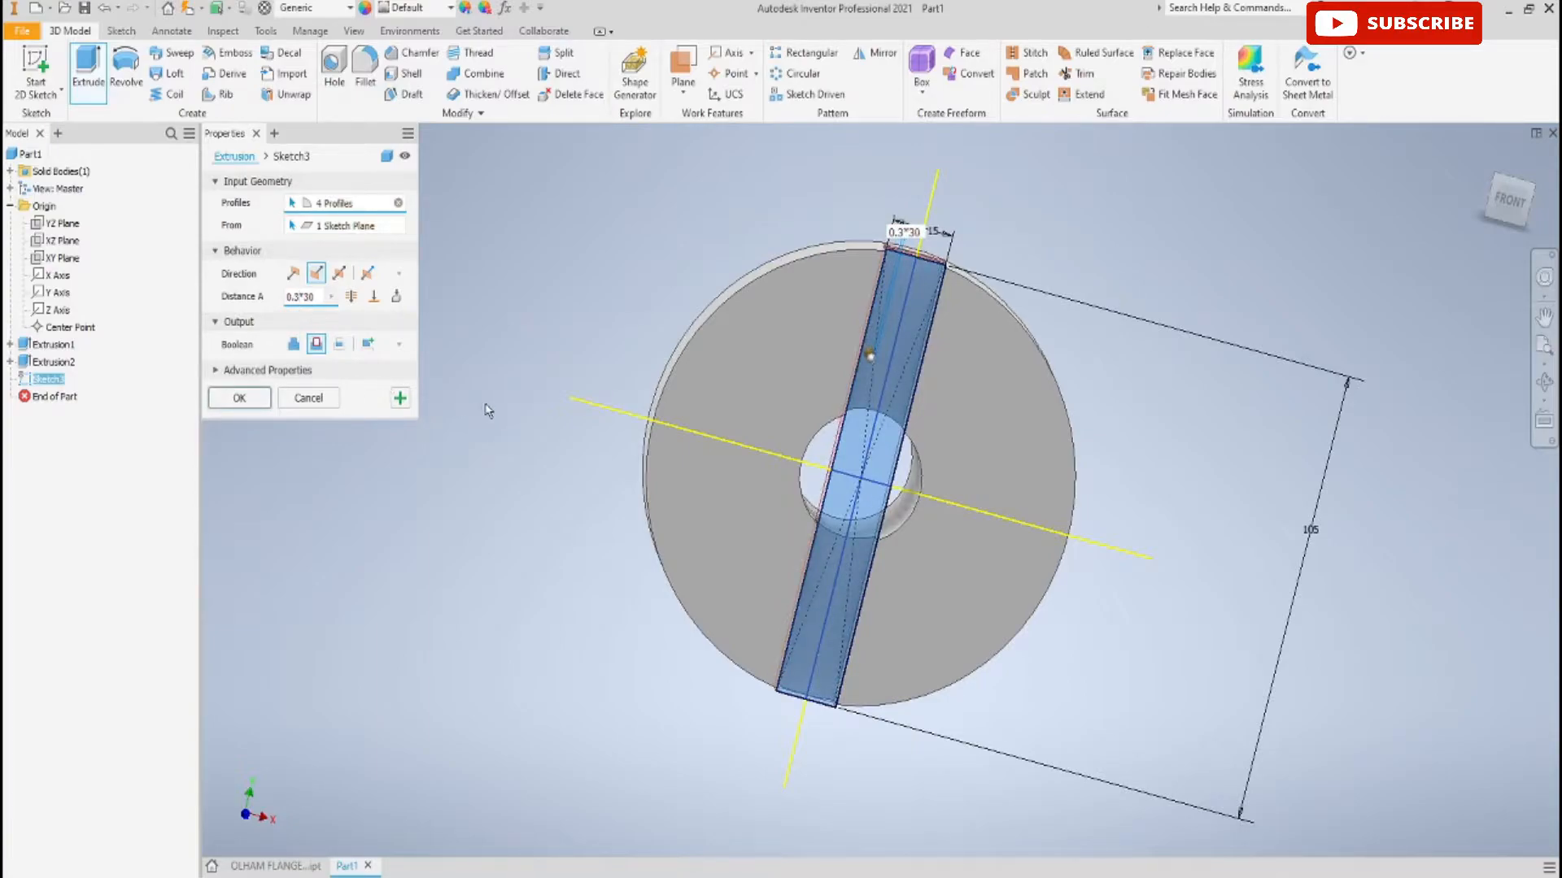
click(240, 398)
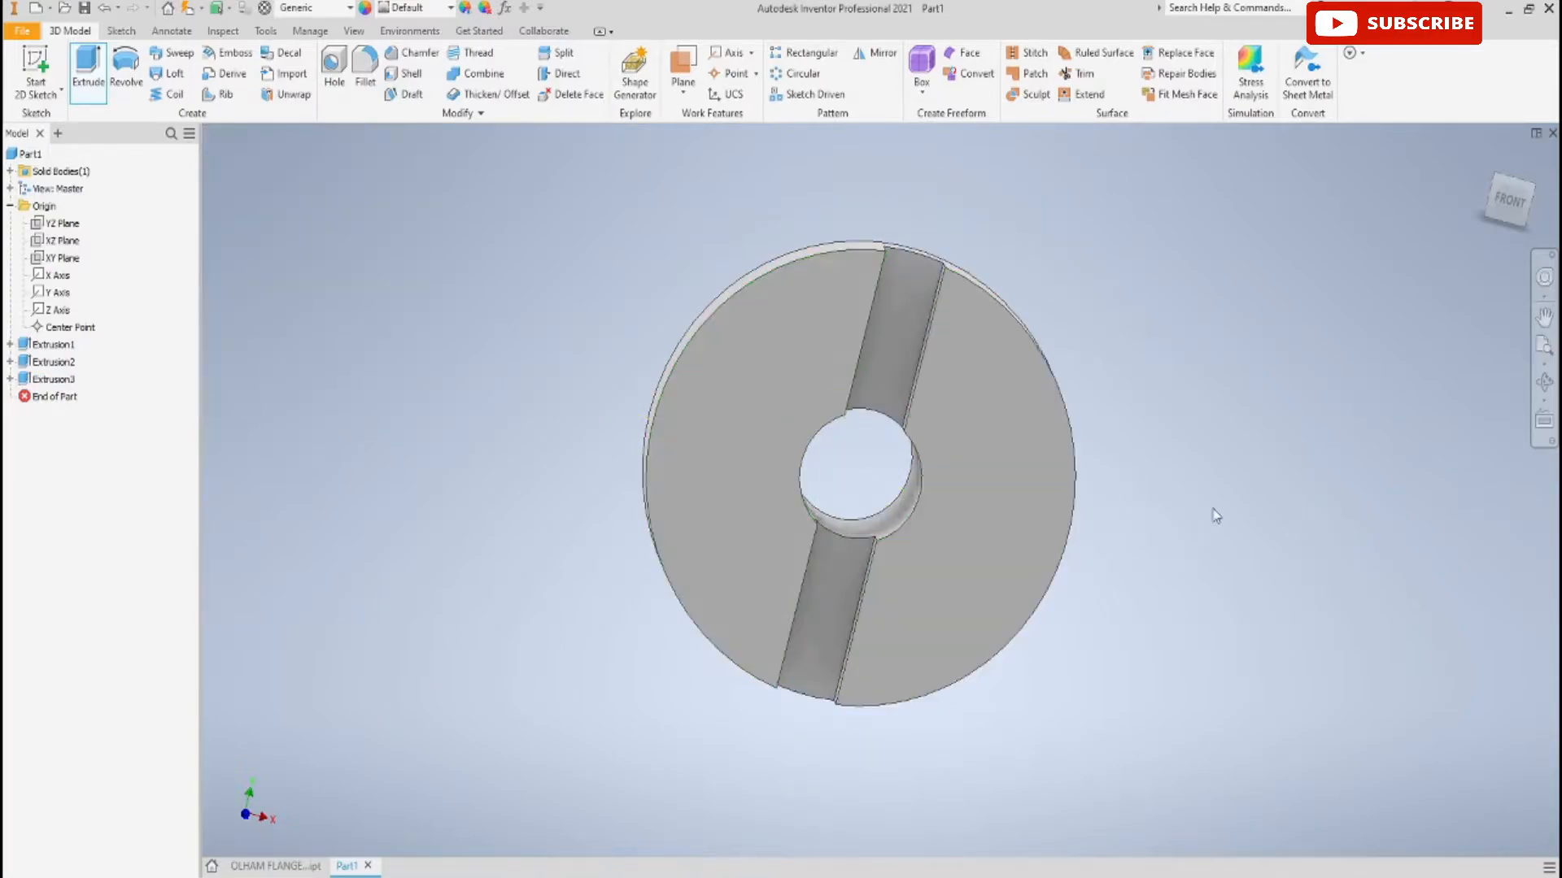
Fillet the circular edge where the hub meets the back of the flange with a 1 mm radius
shift+middle_drag(1220, 512, 977, 529)
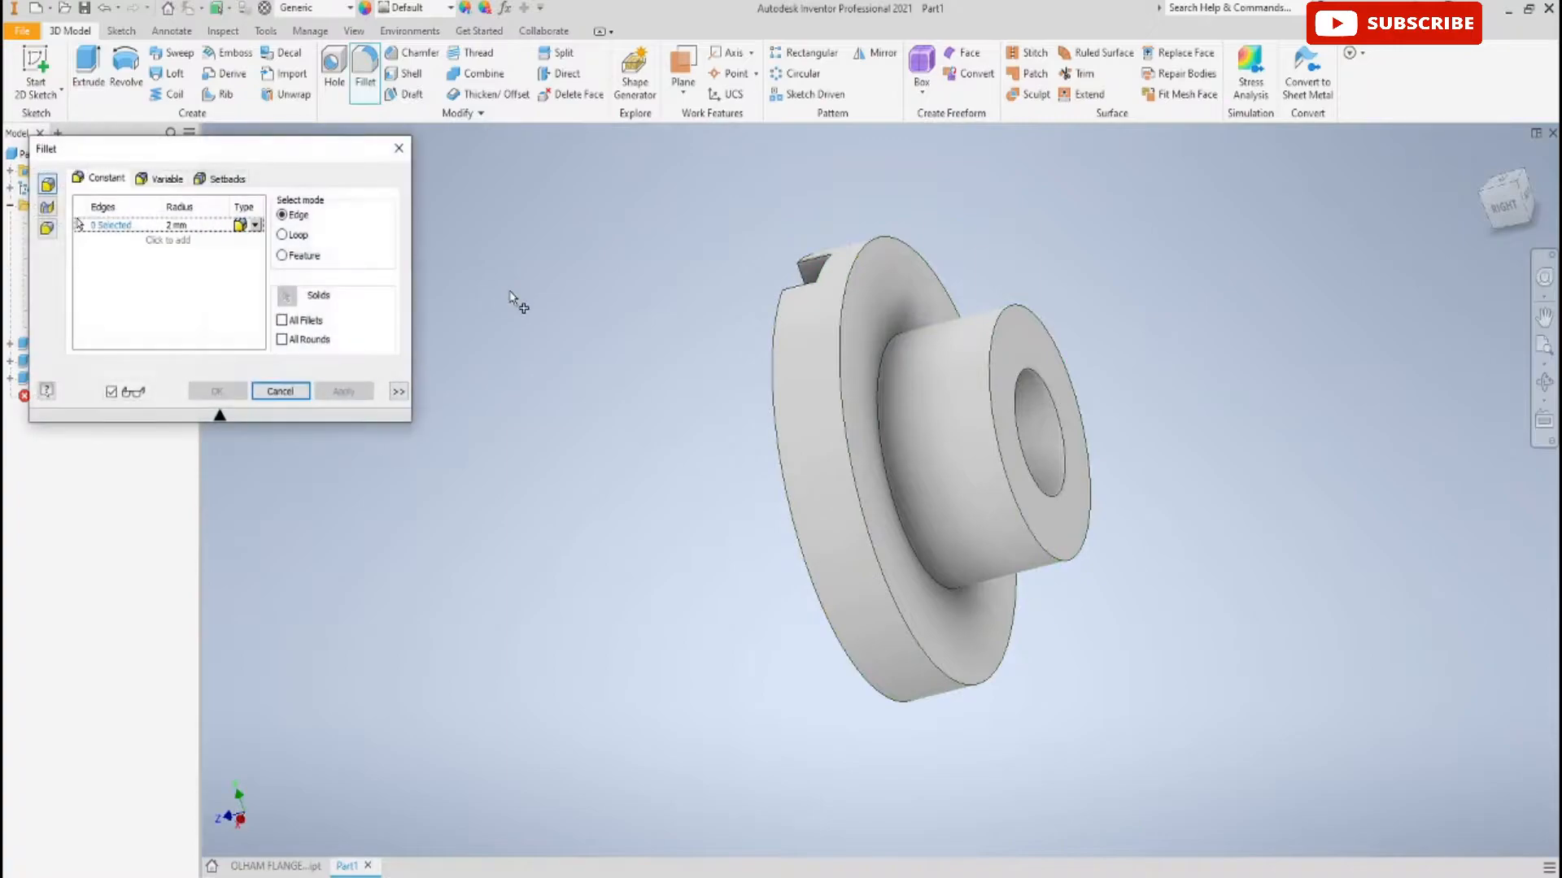
click(185, 229)
text(1)
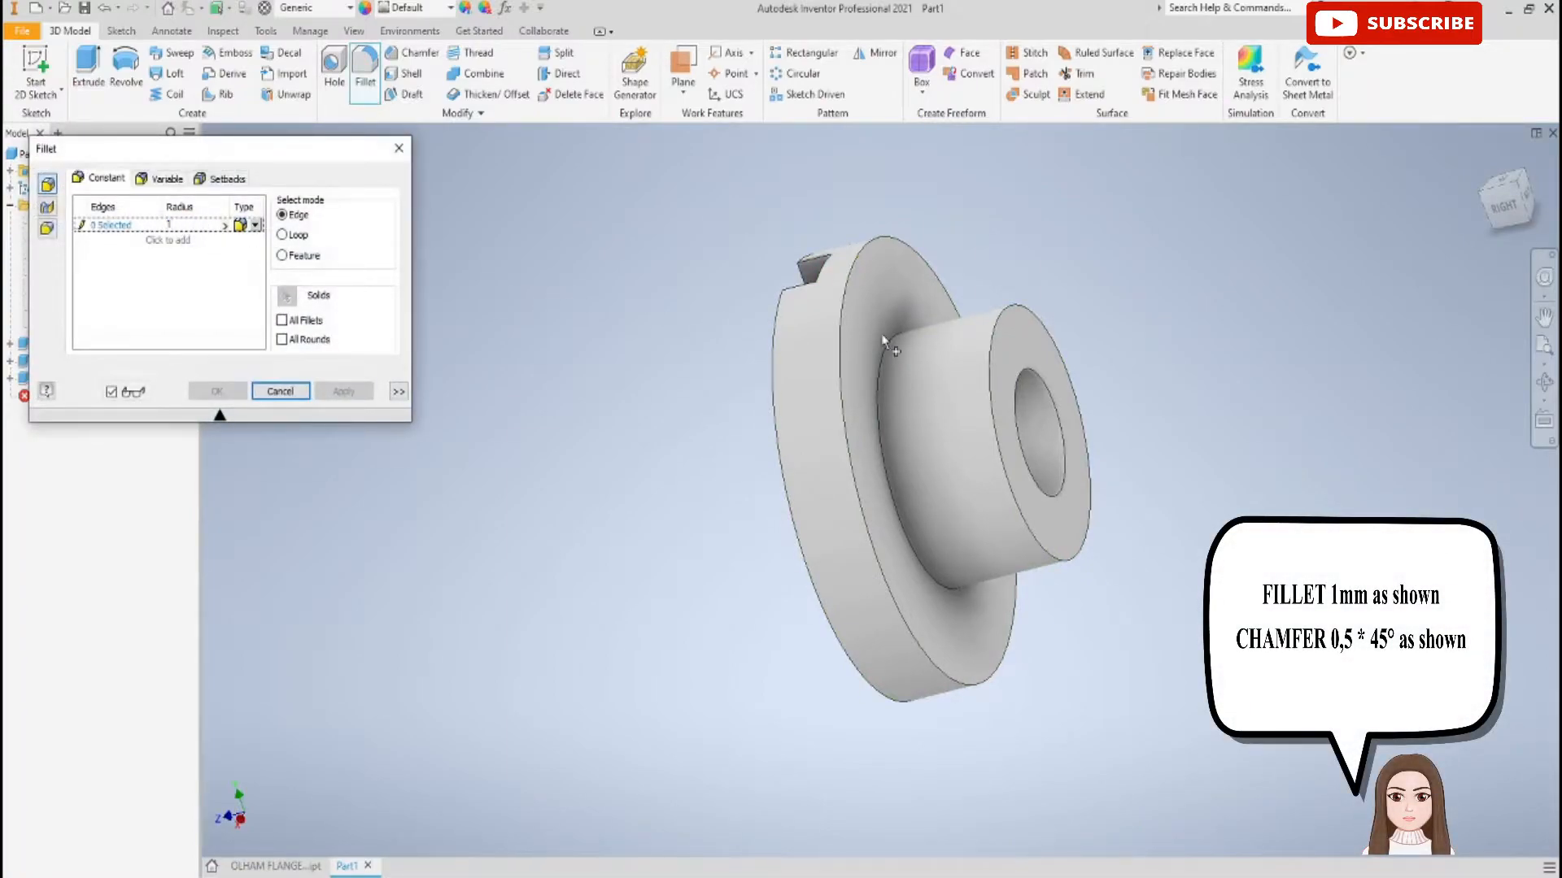
click(888, 364)
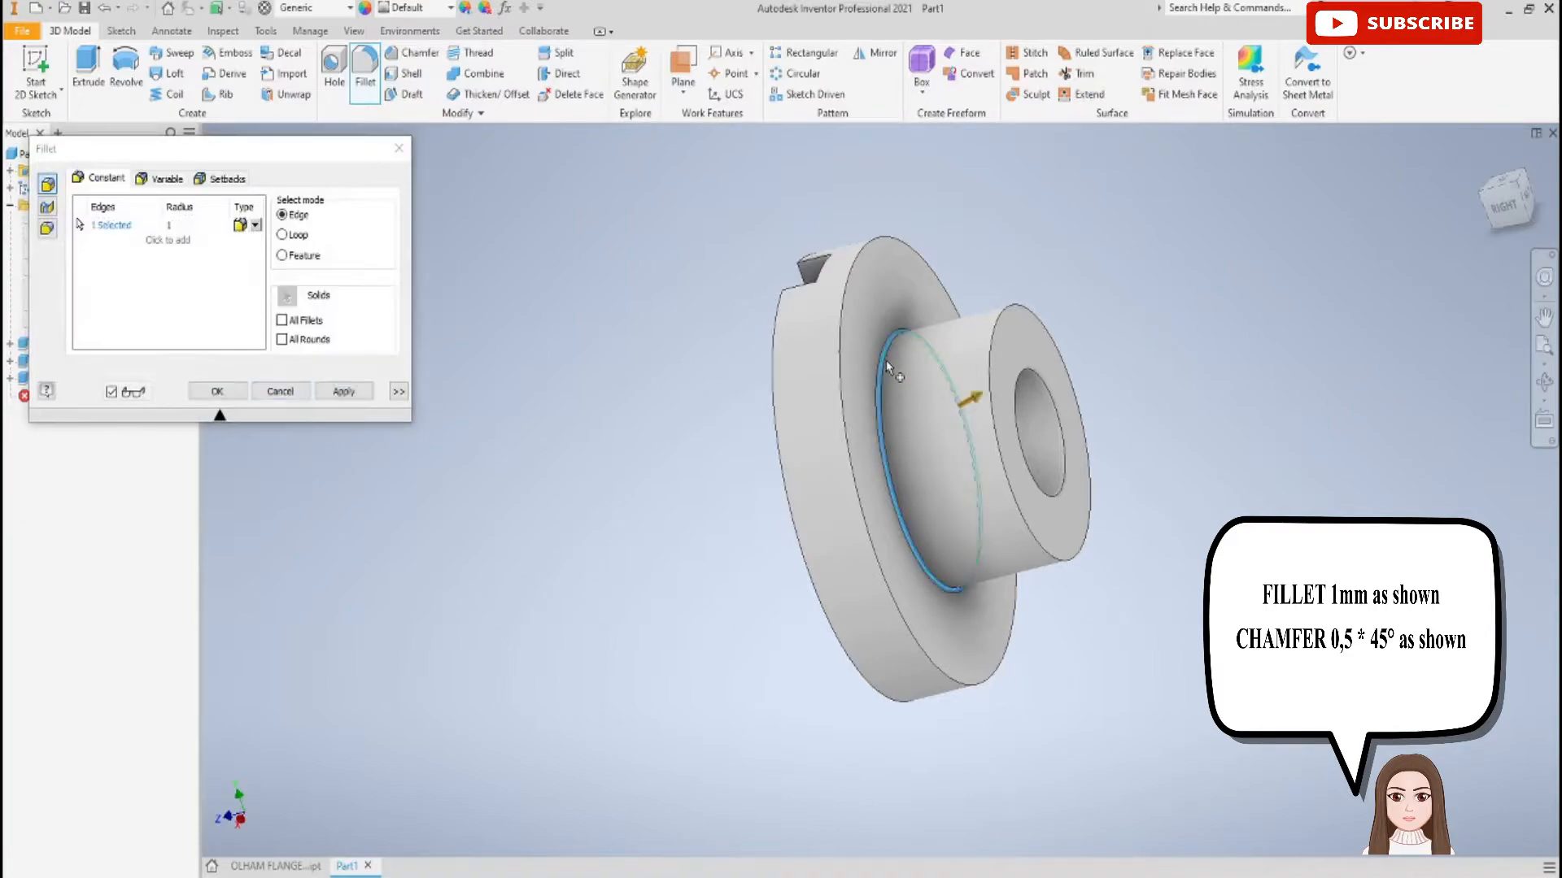
click(399, 148)
Chamfer the outer circular edge of the hub's free end with a distance of 0.5 mm
click(419, 57)
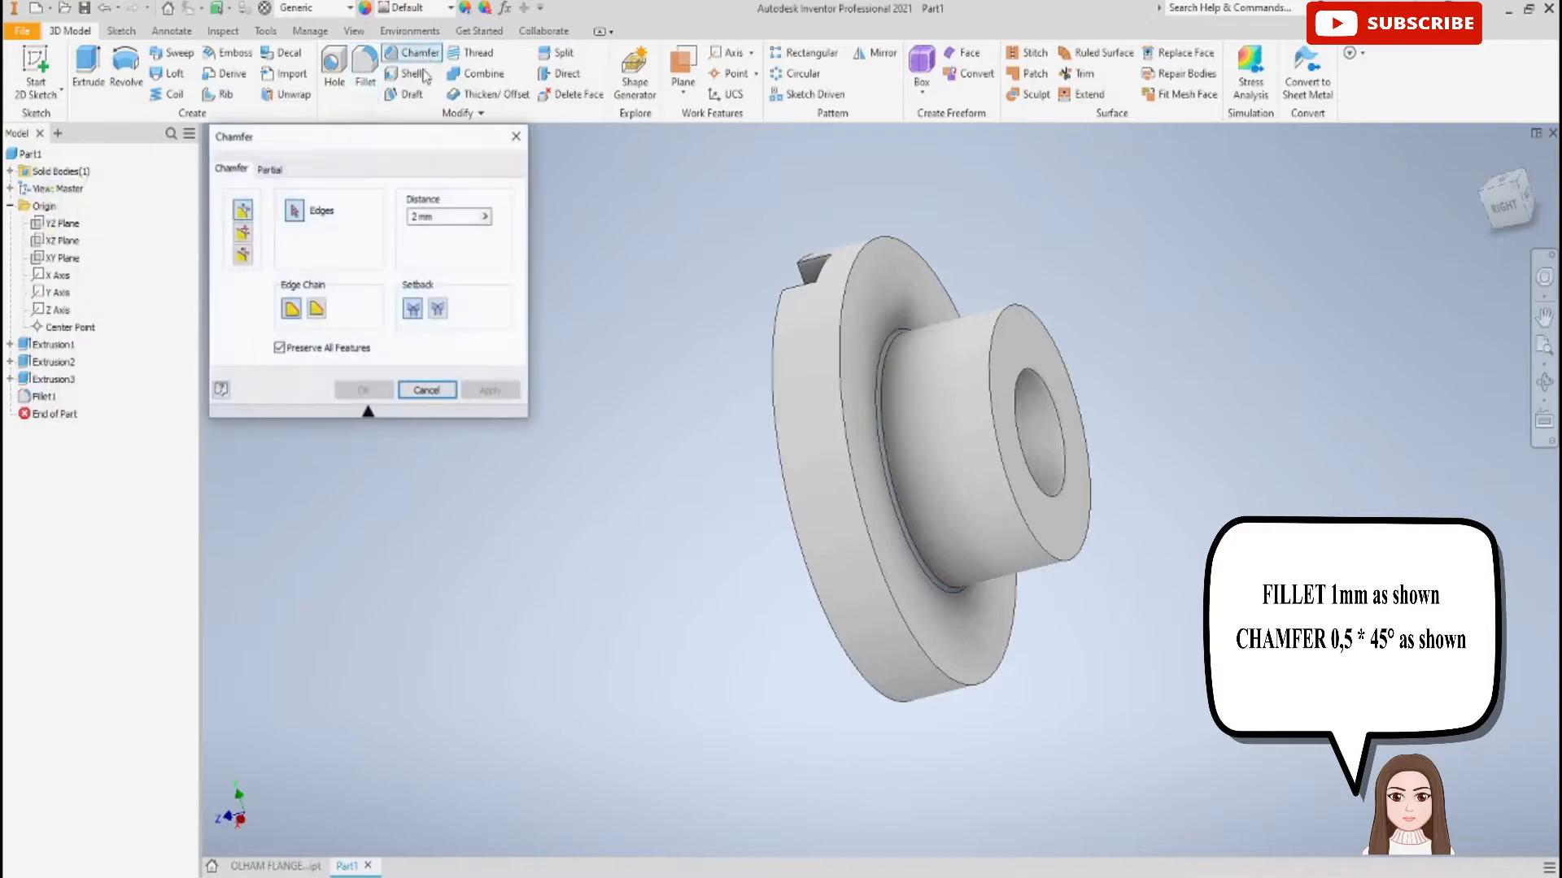
click(437, 217)
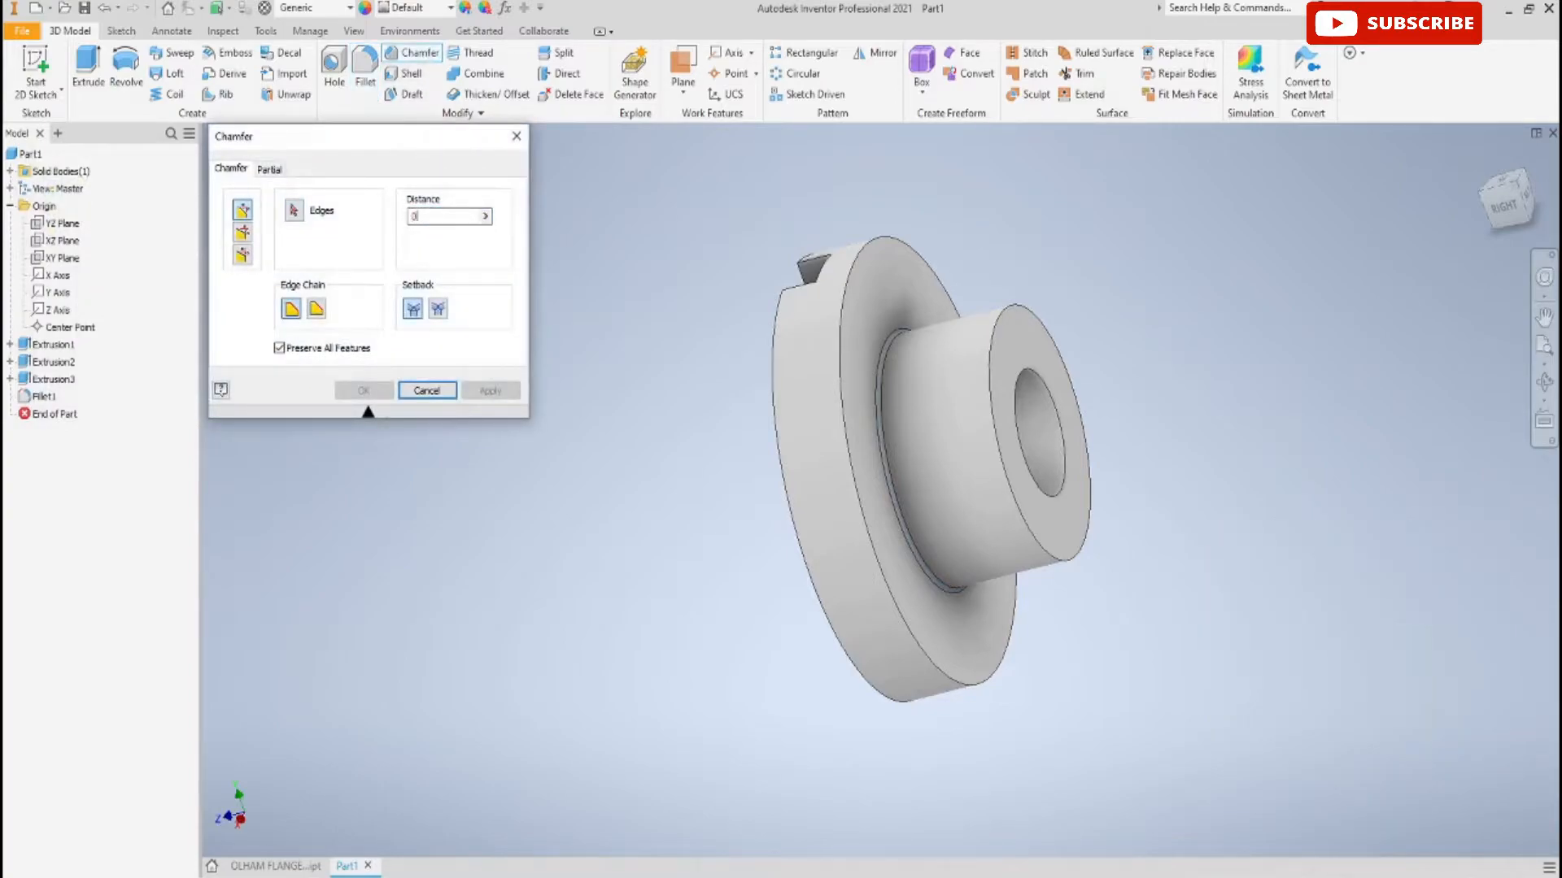
click(995, 330)
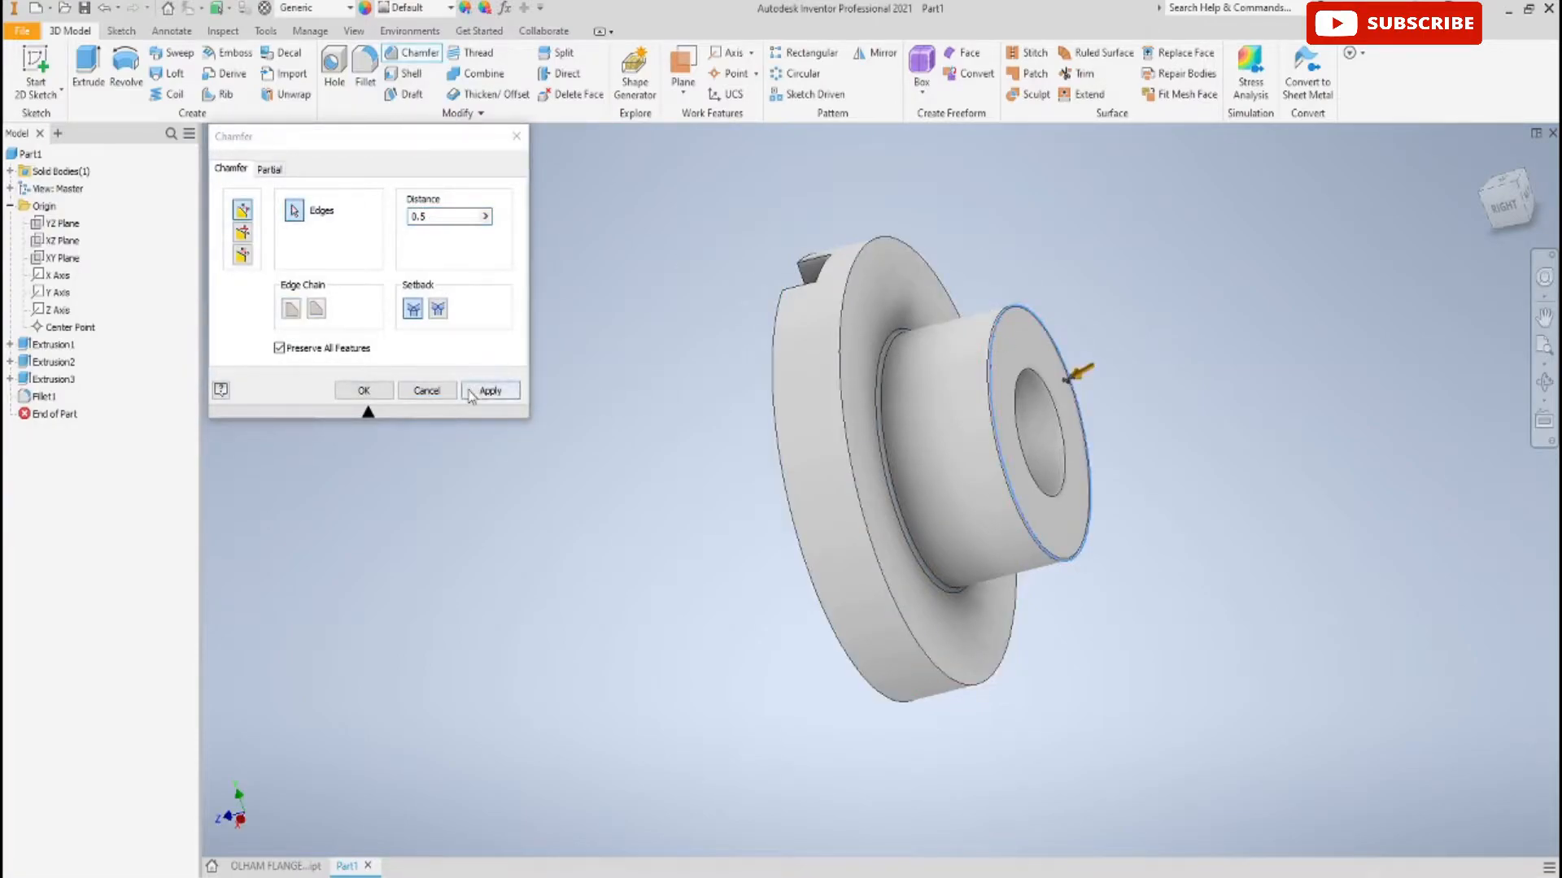
click(501, 391)
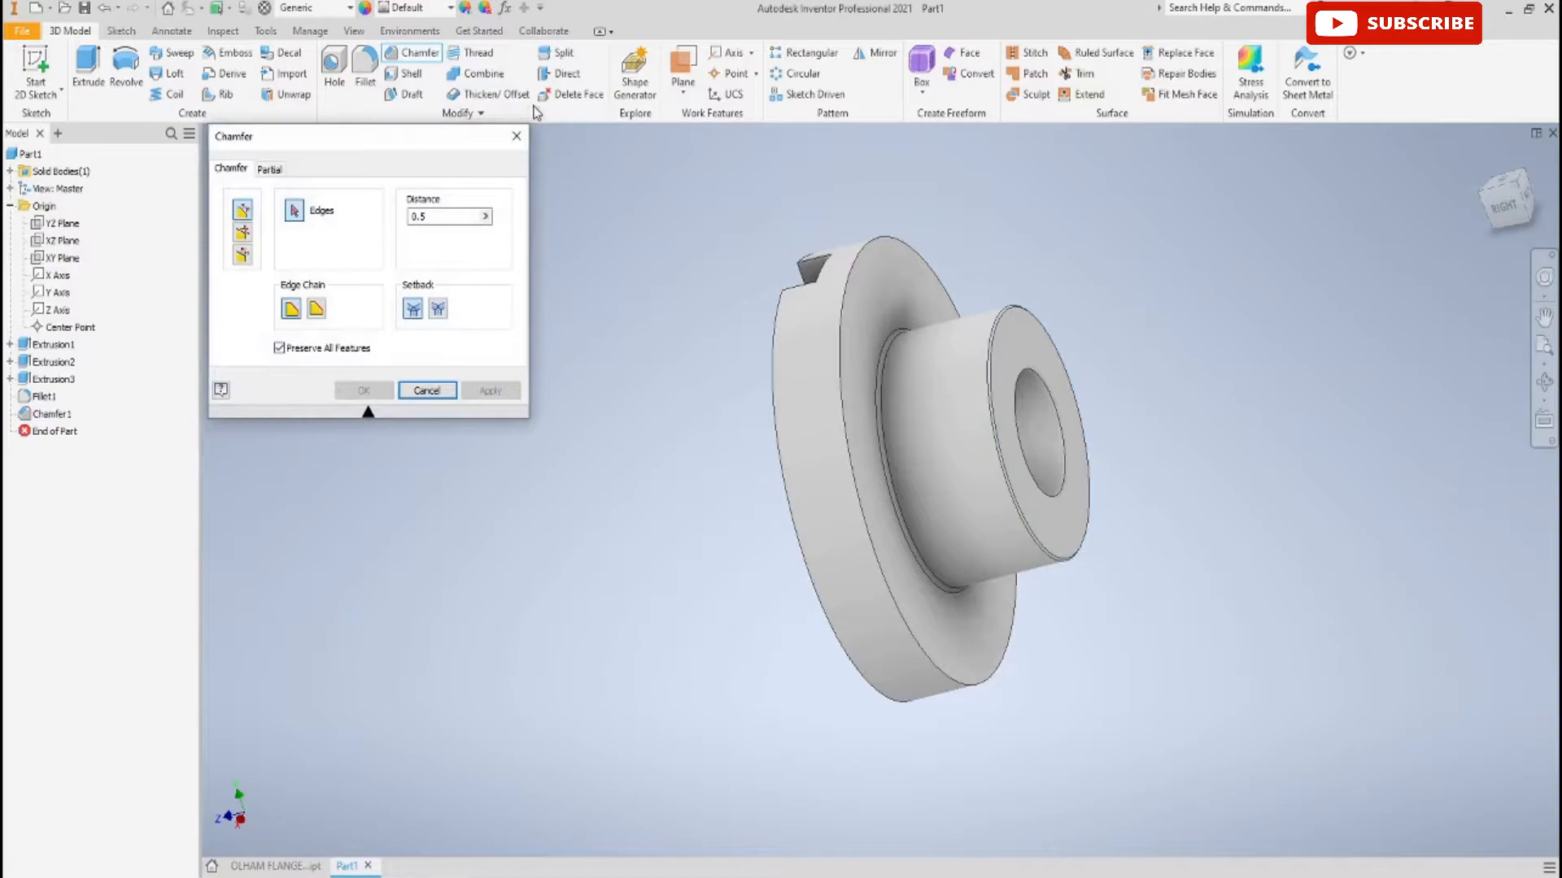
click(516, 135)
Apply the Orange appearance from the Inventor Material Library to the whole flange part
shift+middle_drag(569, 392, 764, 369)
scroll(759, 376, up, 4)
scroll(490, 239, down, 5)
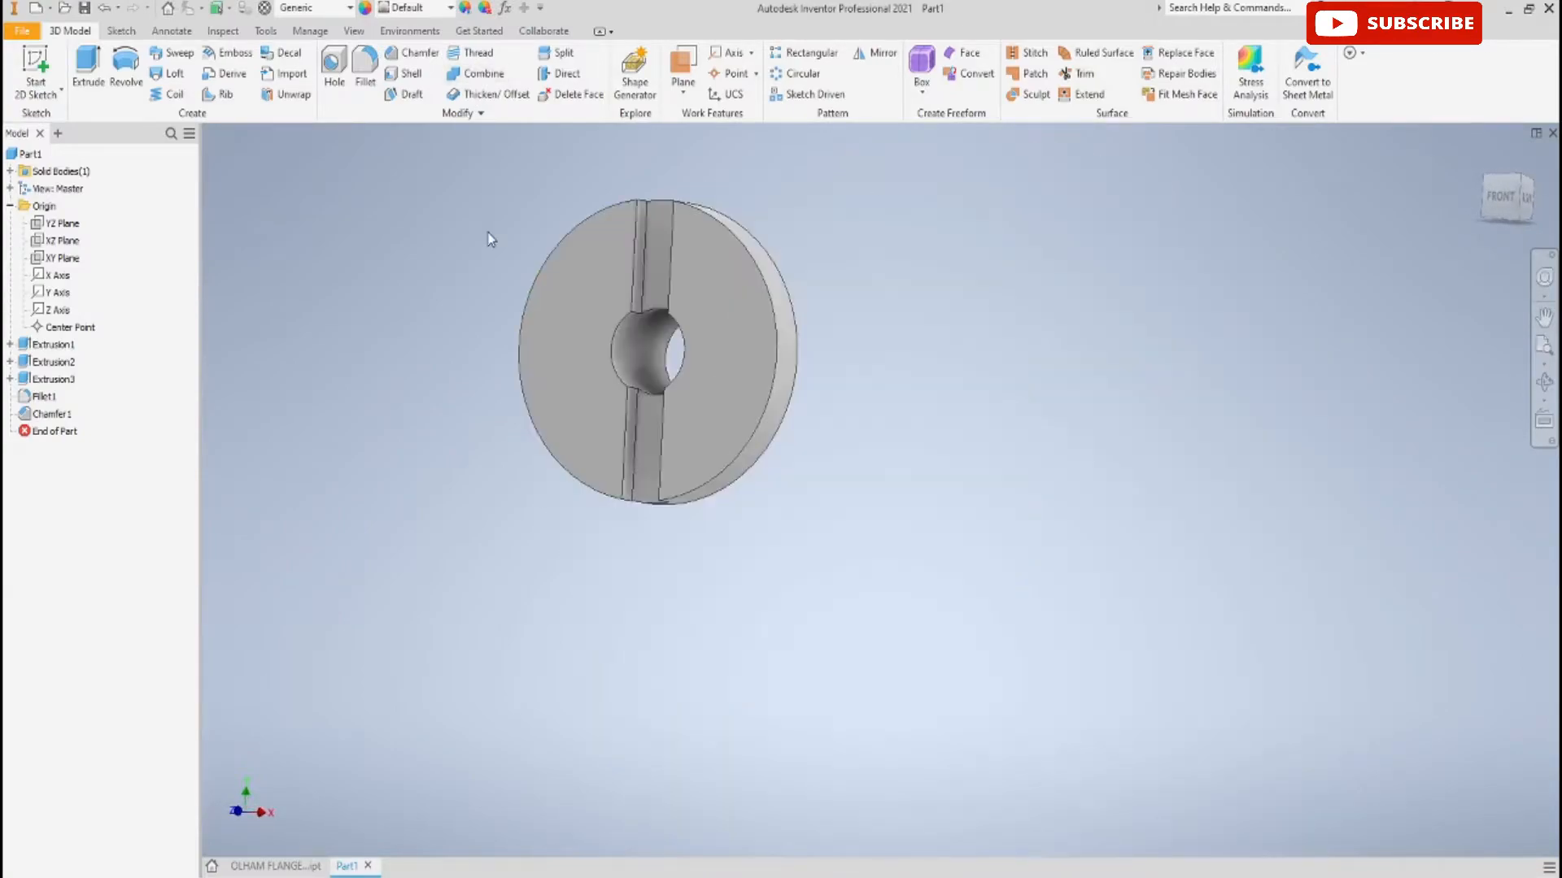
middle_drag(426, 296, 634, 369)
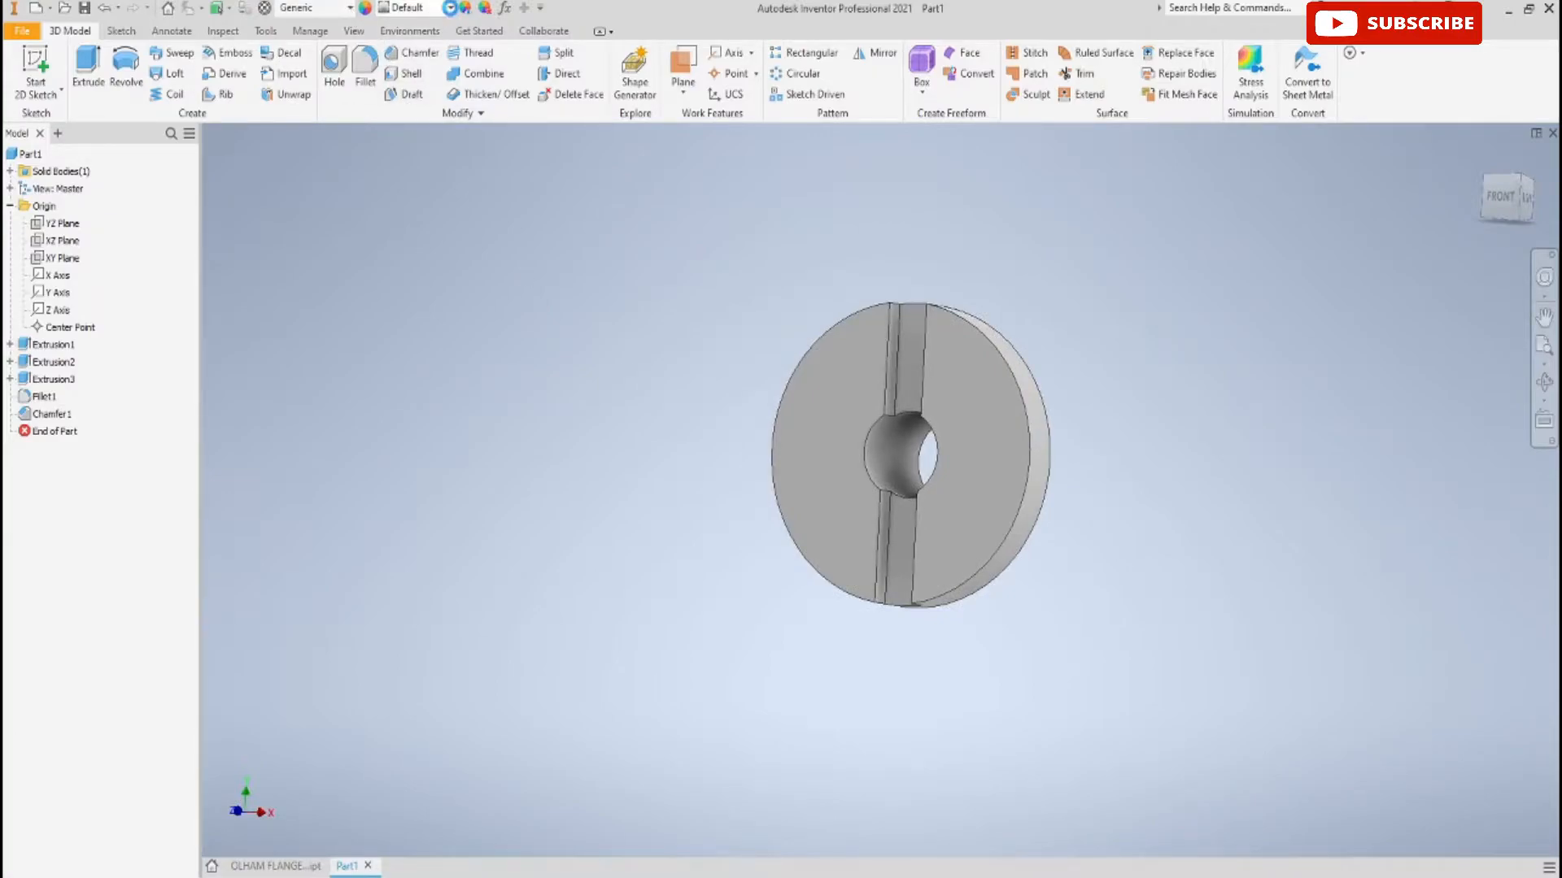
click(450, 9)
scroll(470, 278, down, 6)
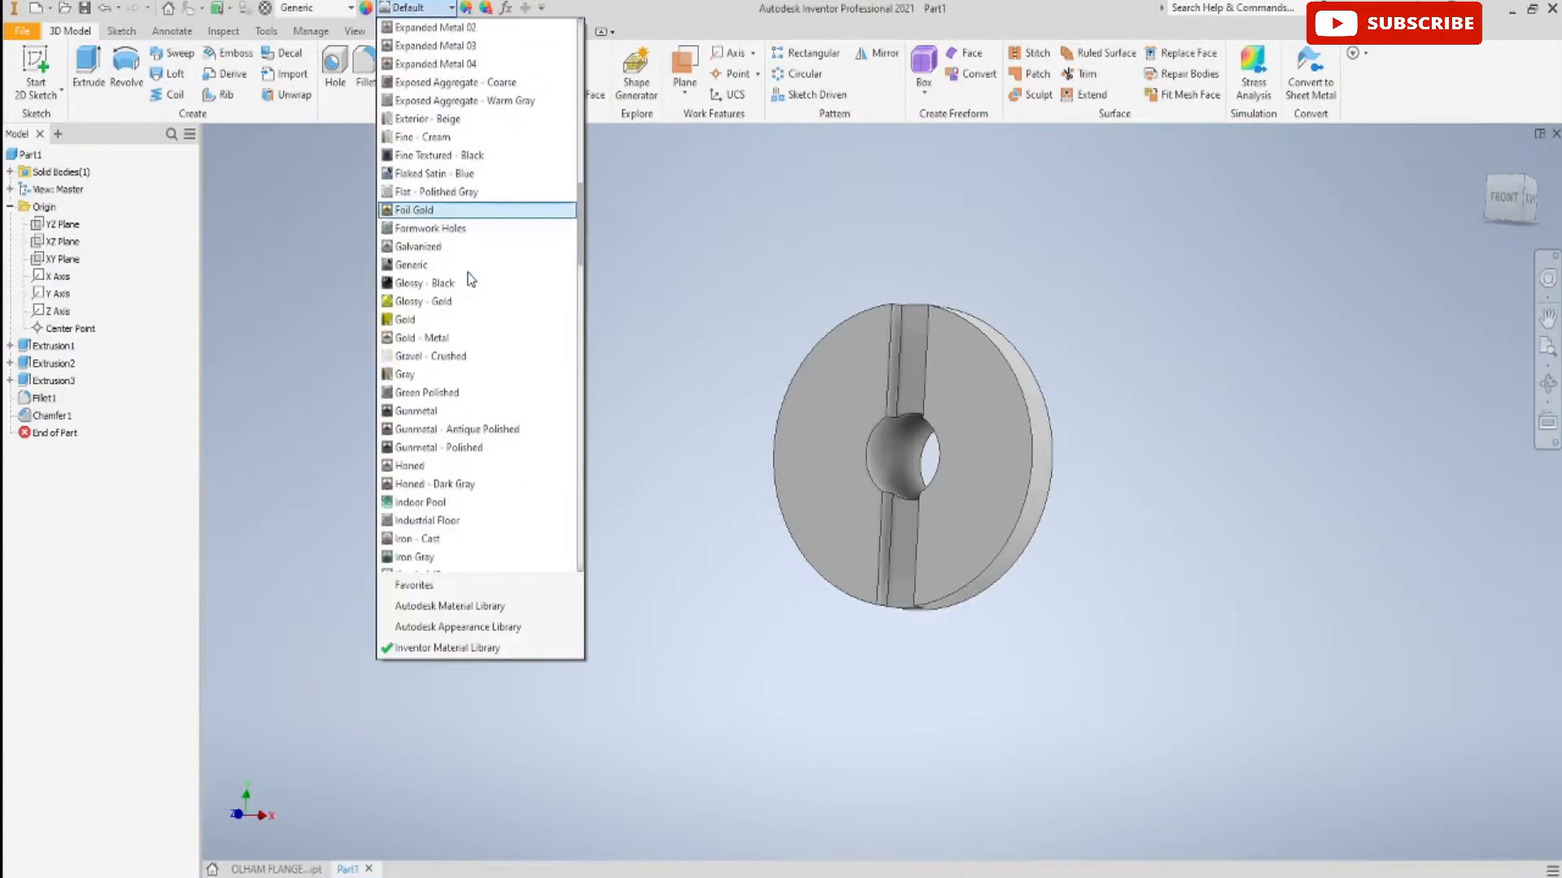
scroll(471, 279, down, 8)
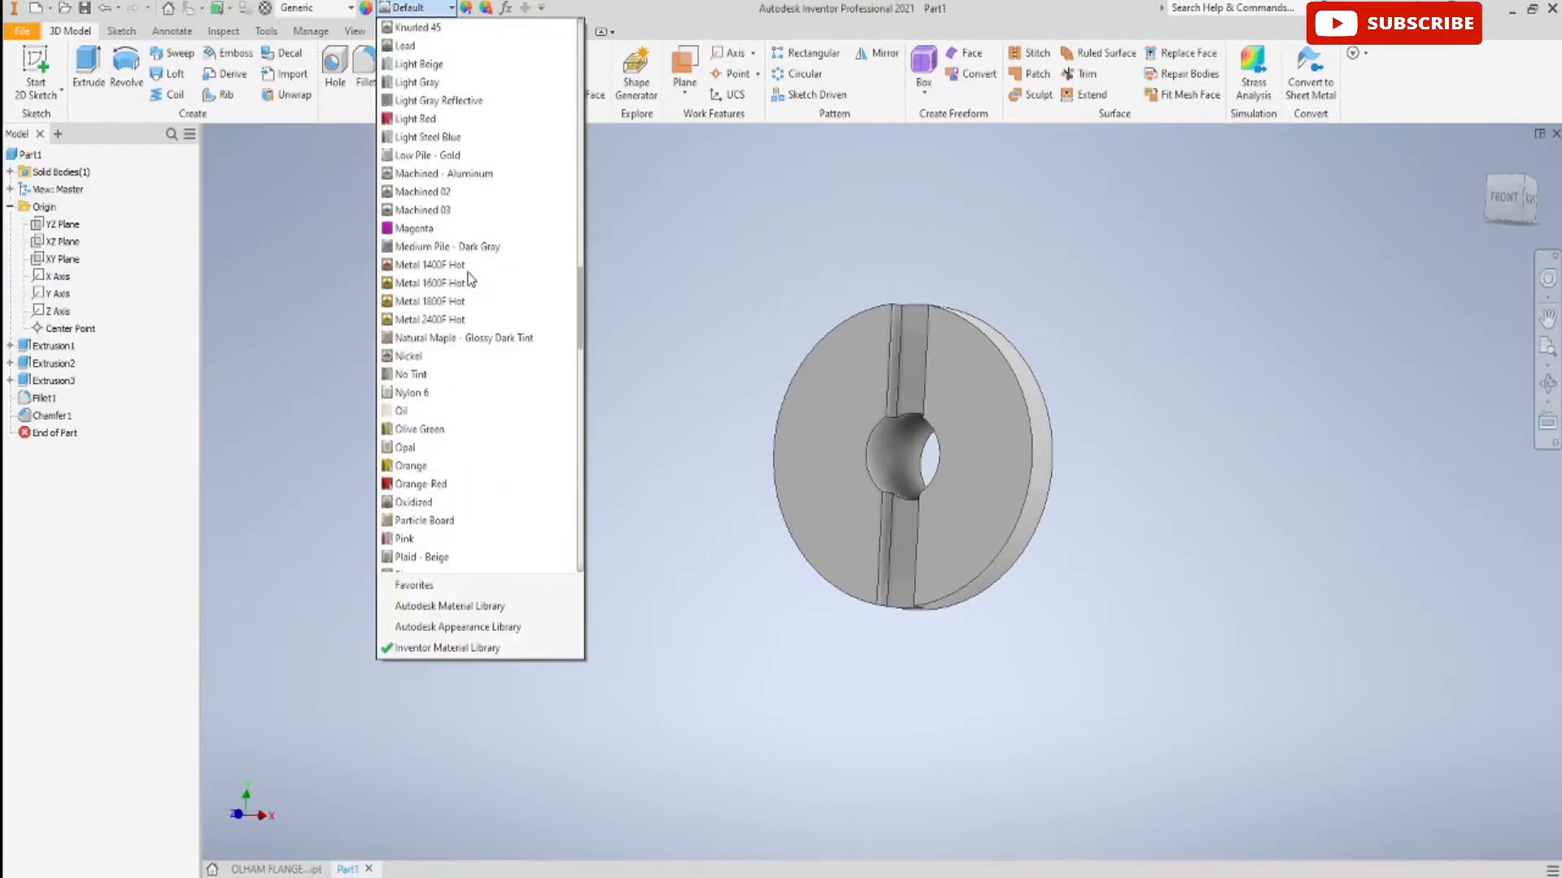
click(477, 465)
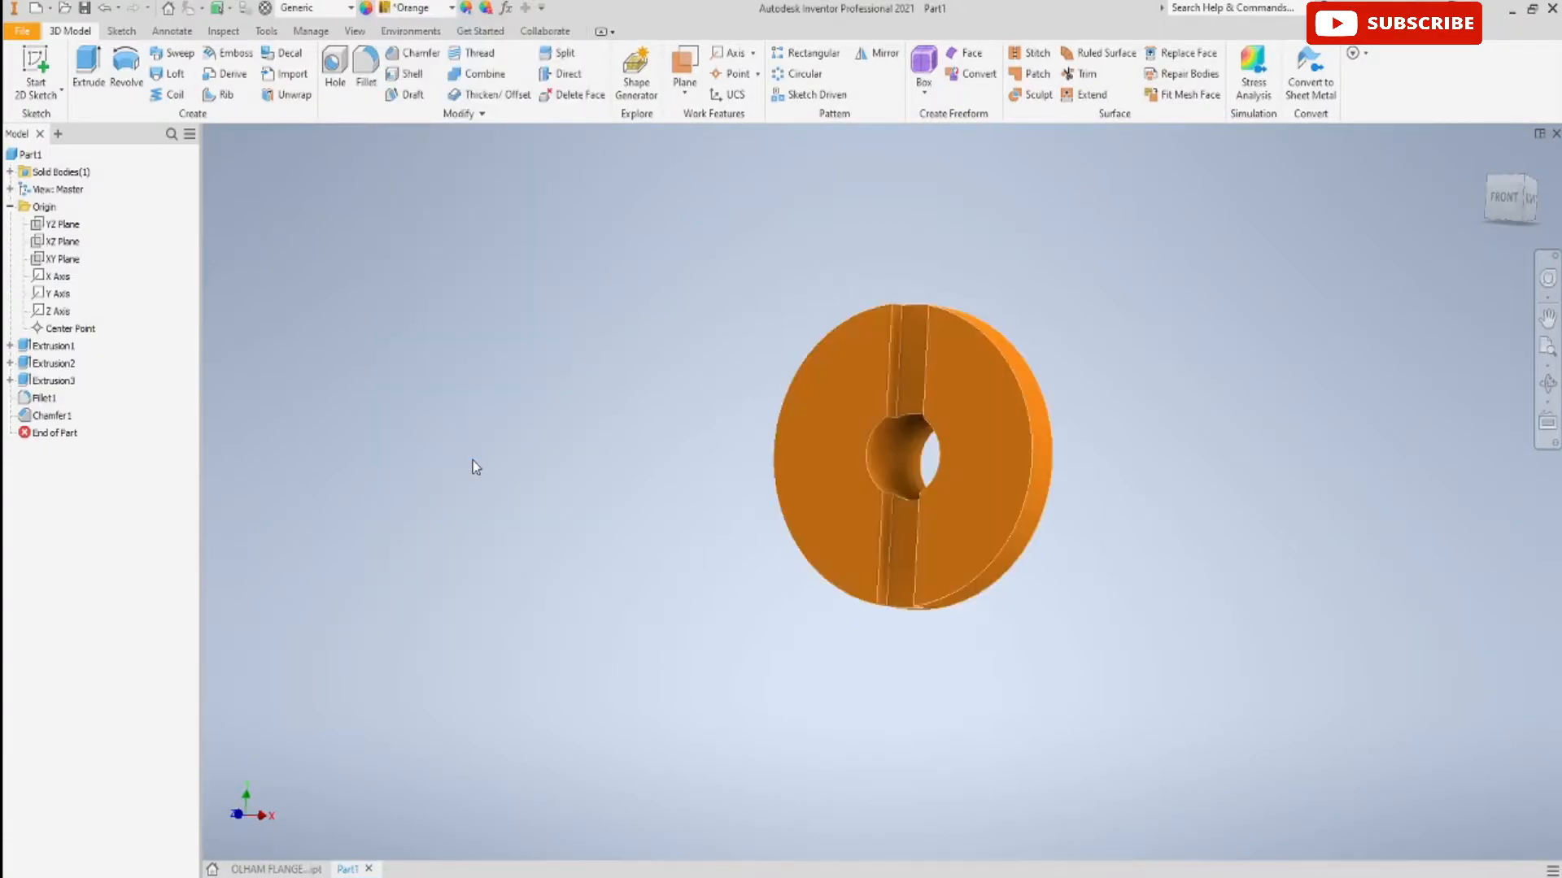
shift+middle_drag(1158, 608, 667, 359)
shift+middle_drag(630, 362, 649, 326)
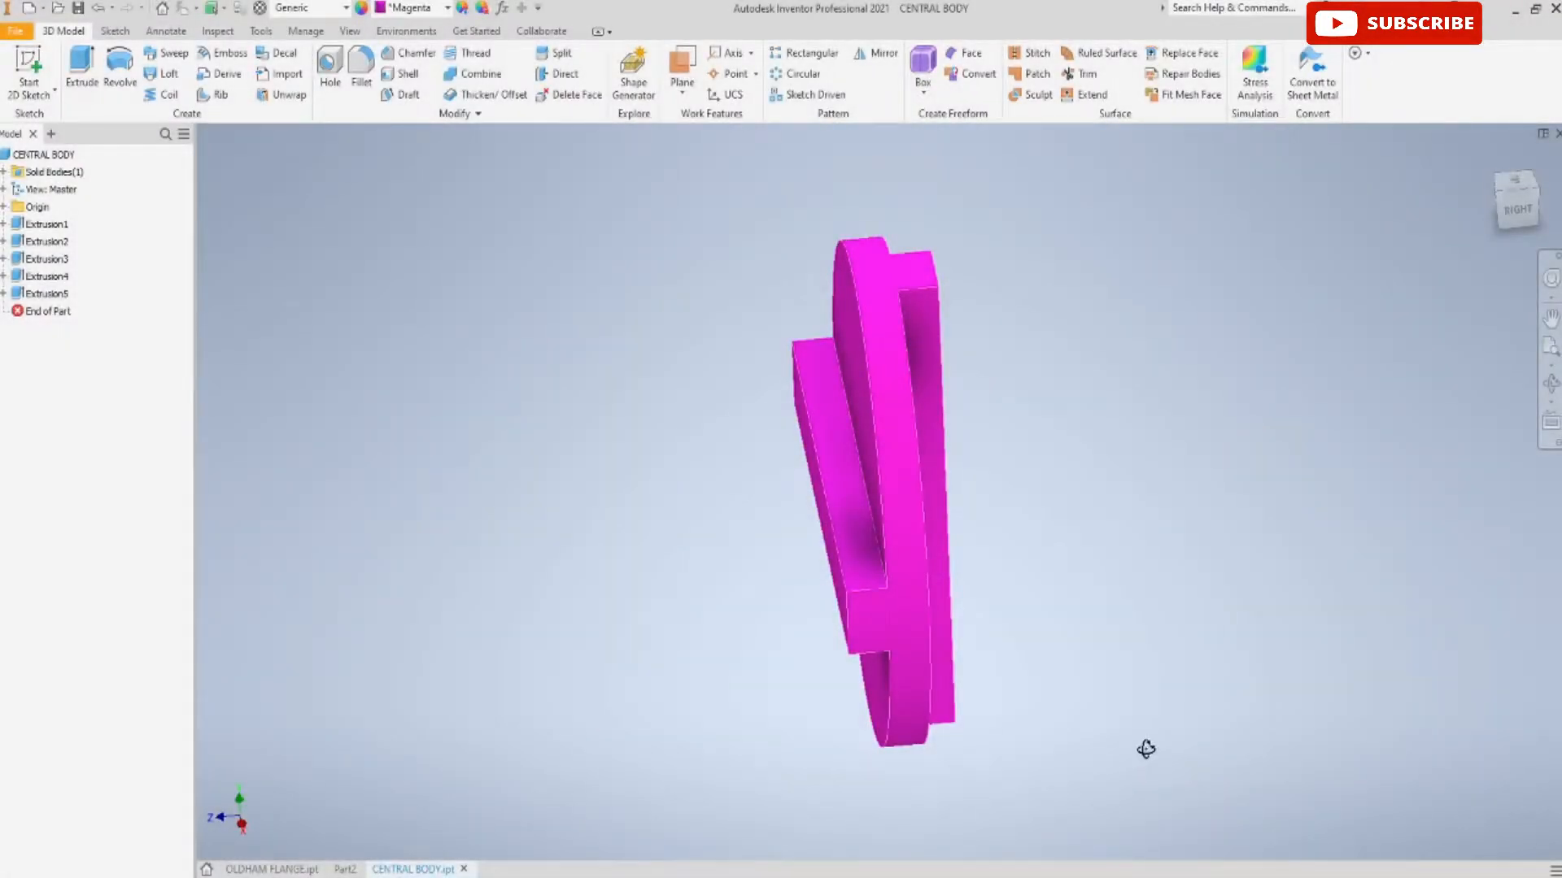
shift+middle_drag(1146, 749, 1105, 475)
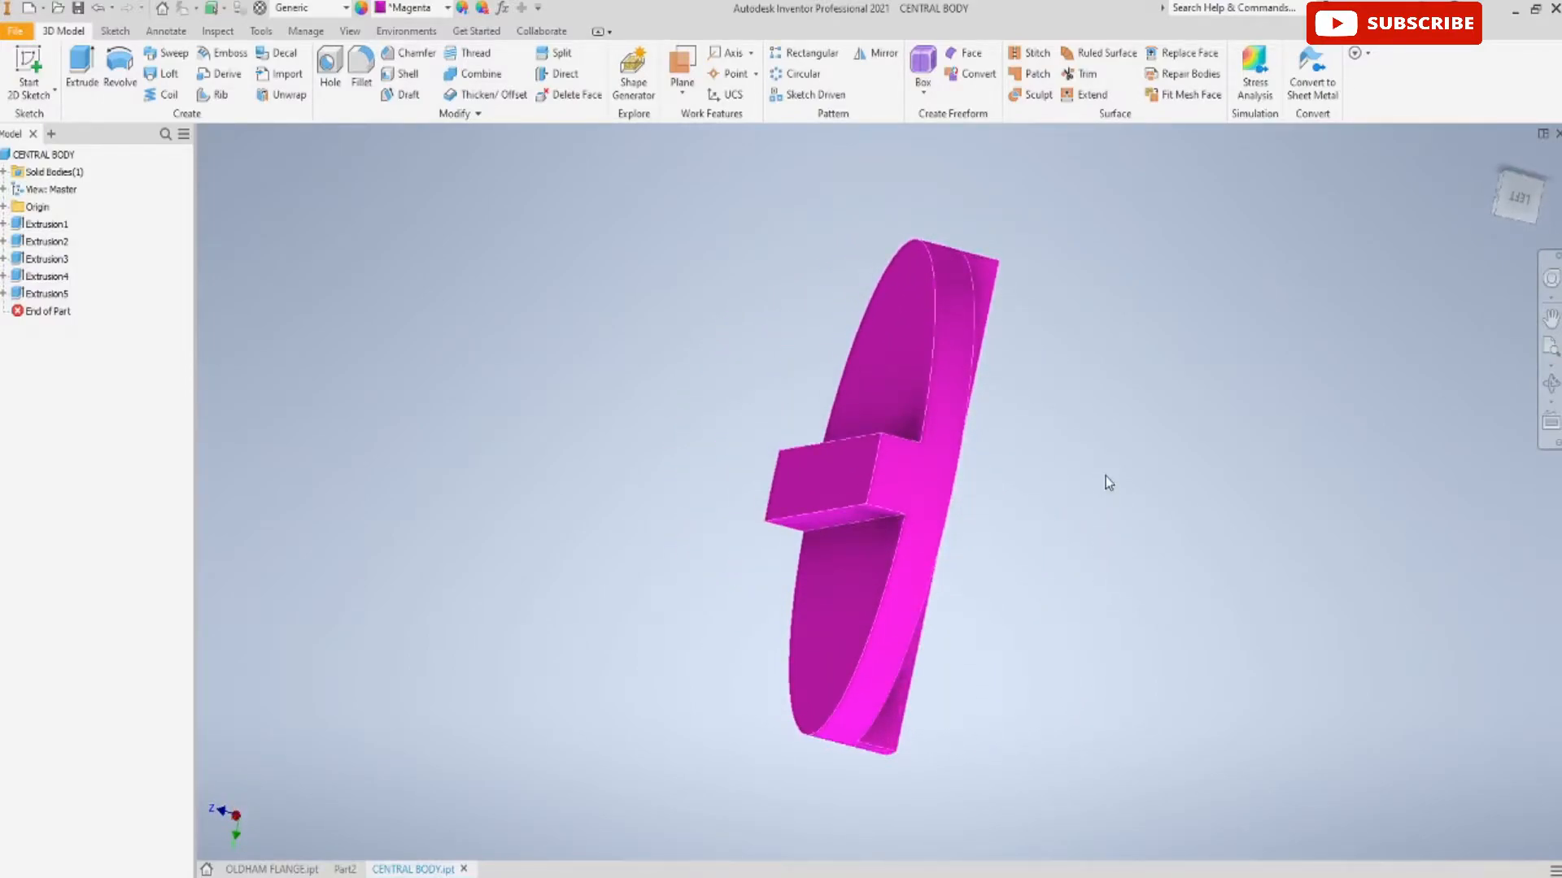
Create a new part from the Standard.ipt template
click(20, 34)
click(34, 100)
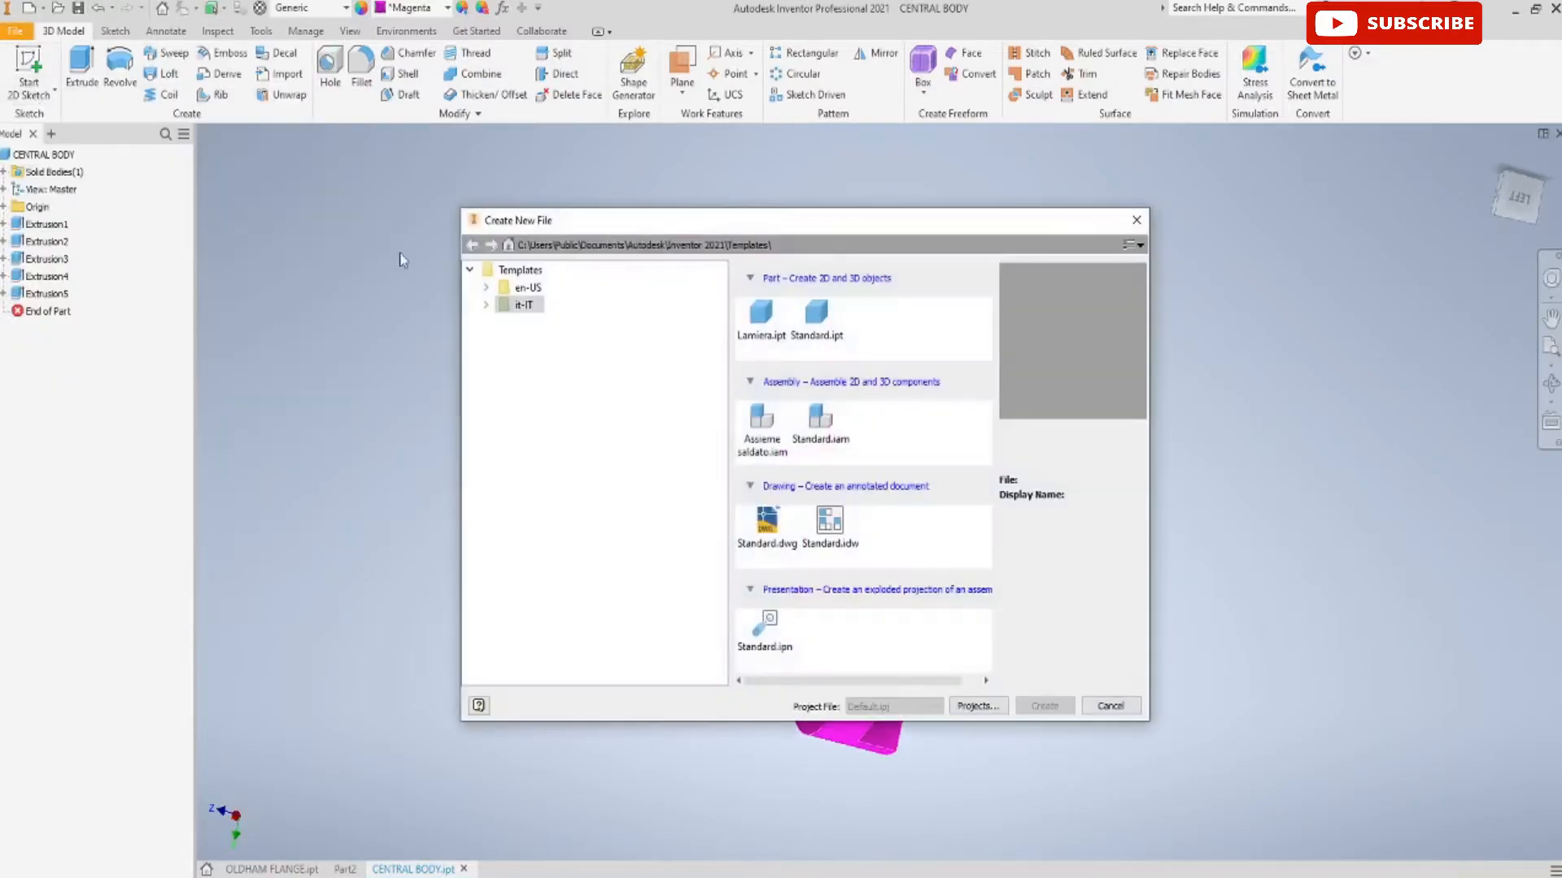
click(815, 321)
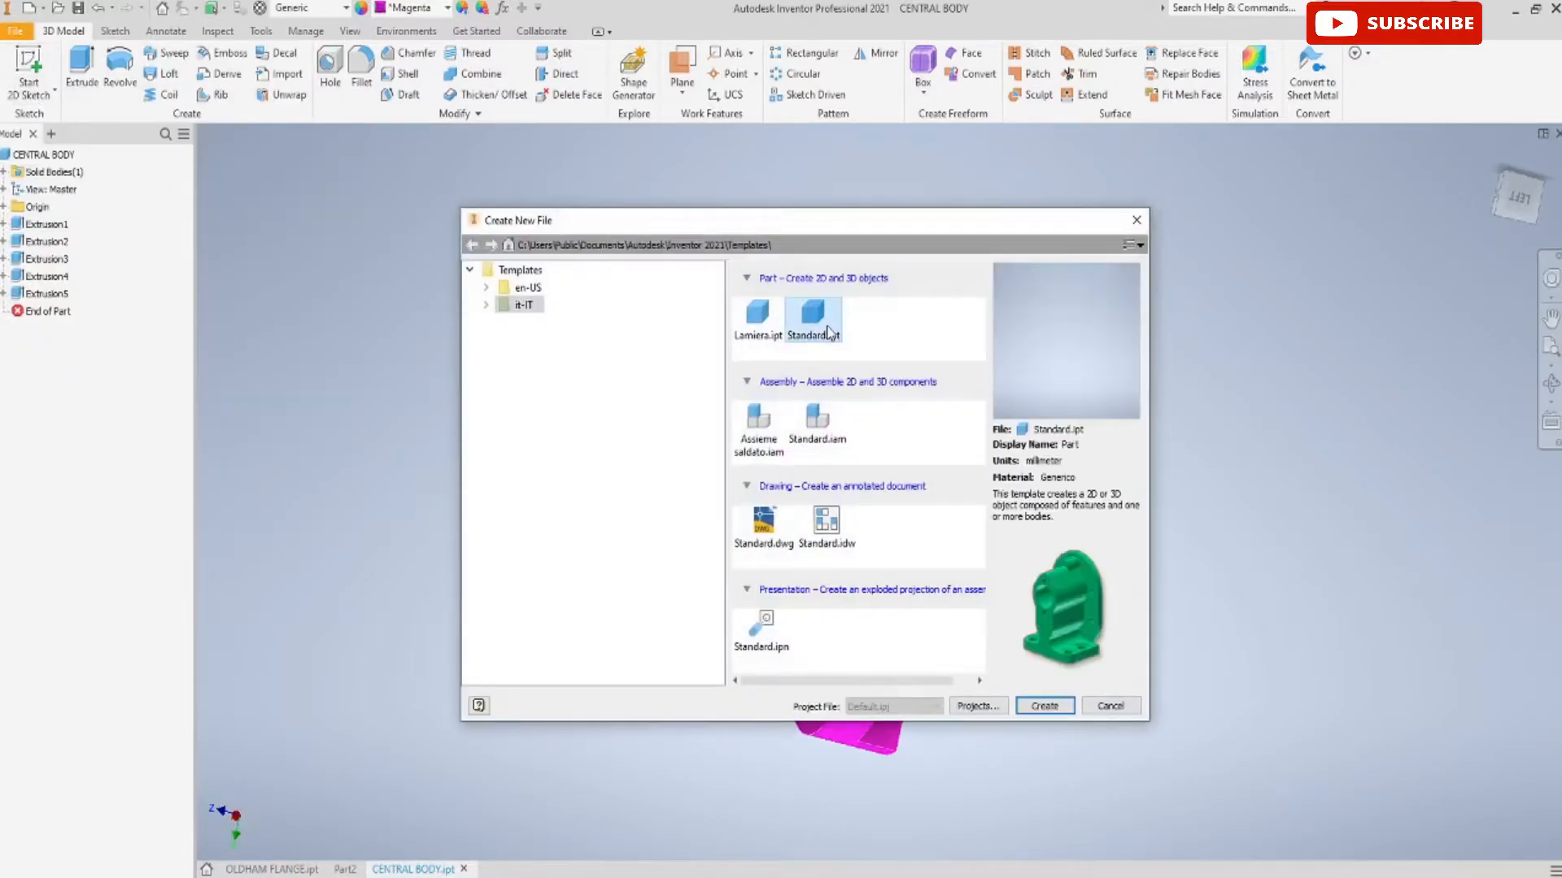
click(1045, 706)
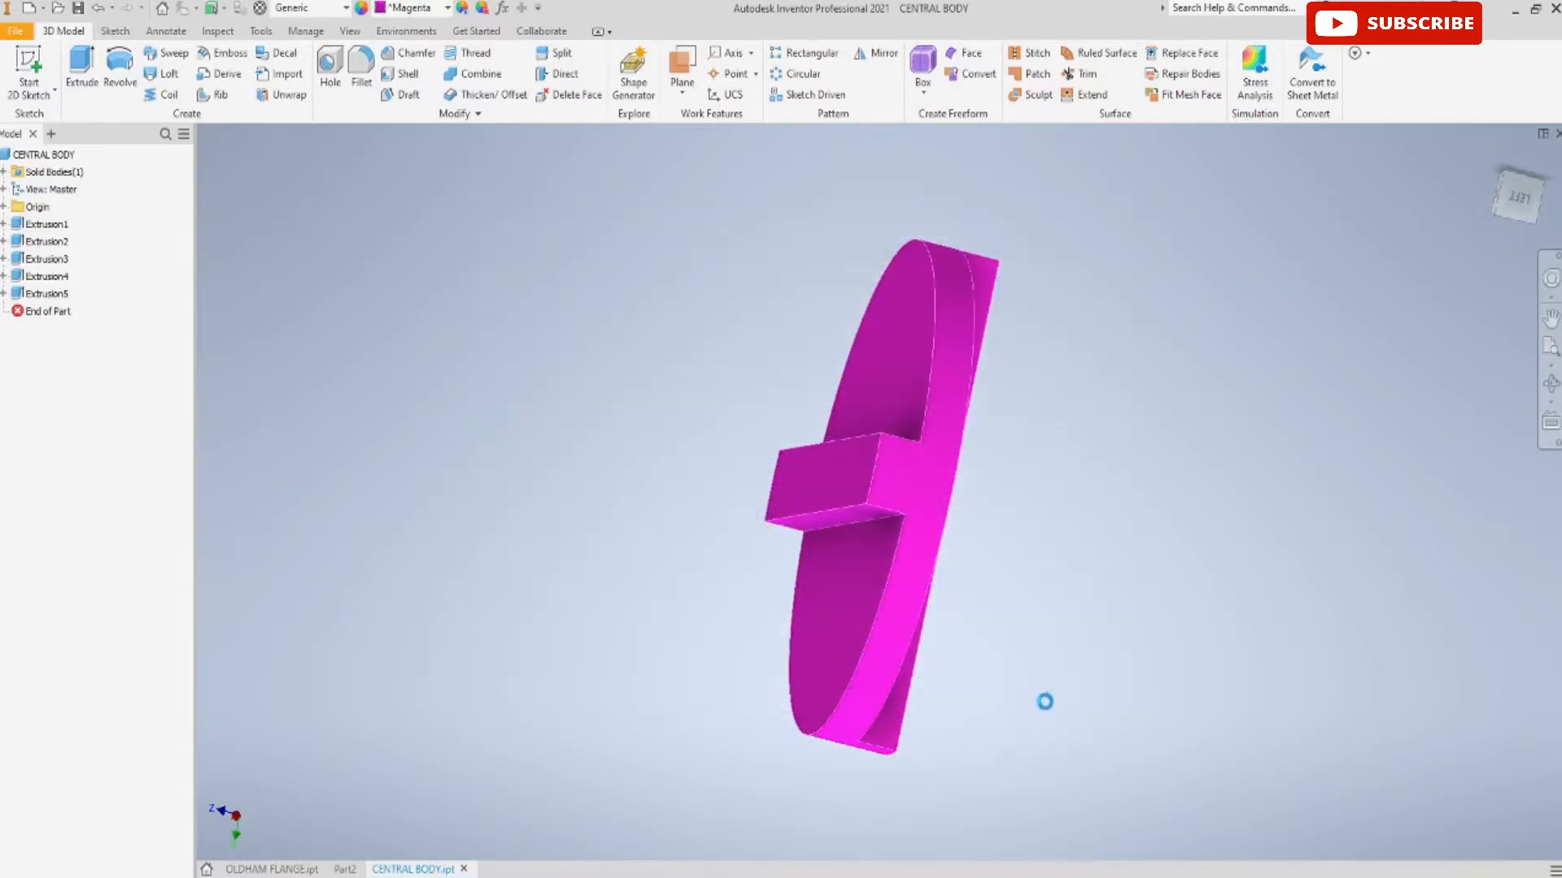
Start a sketch on the XY plane and project the X and Y axes into it
click(28, 69)
click(783, 265)
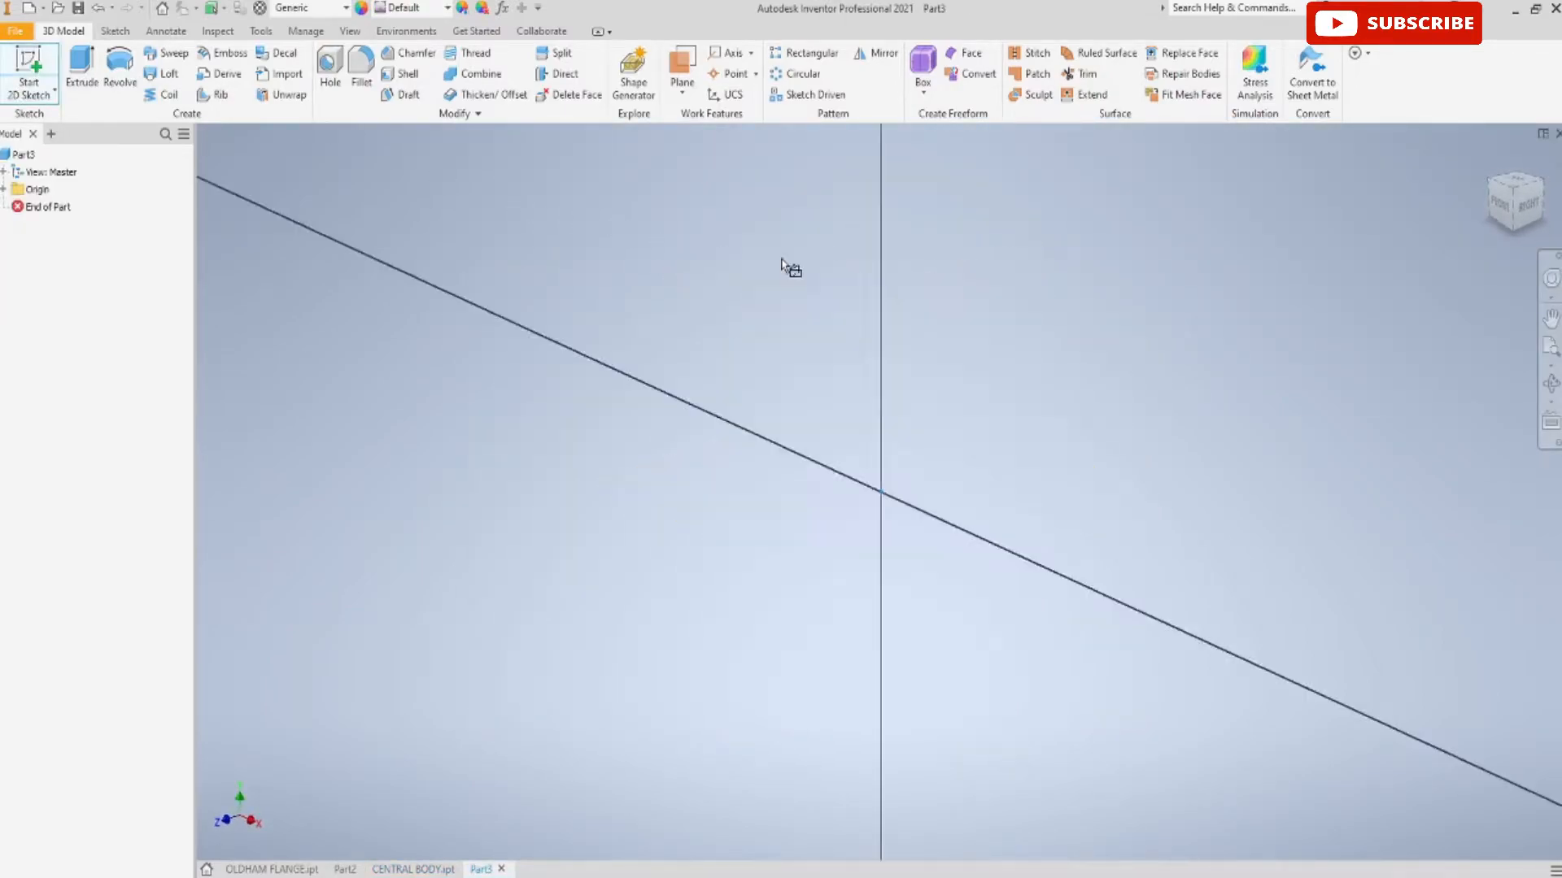
click(3, 189)
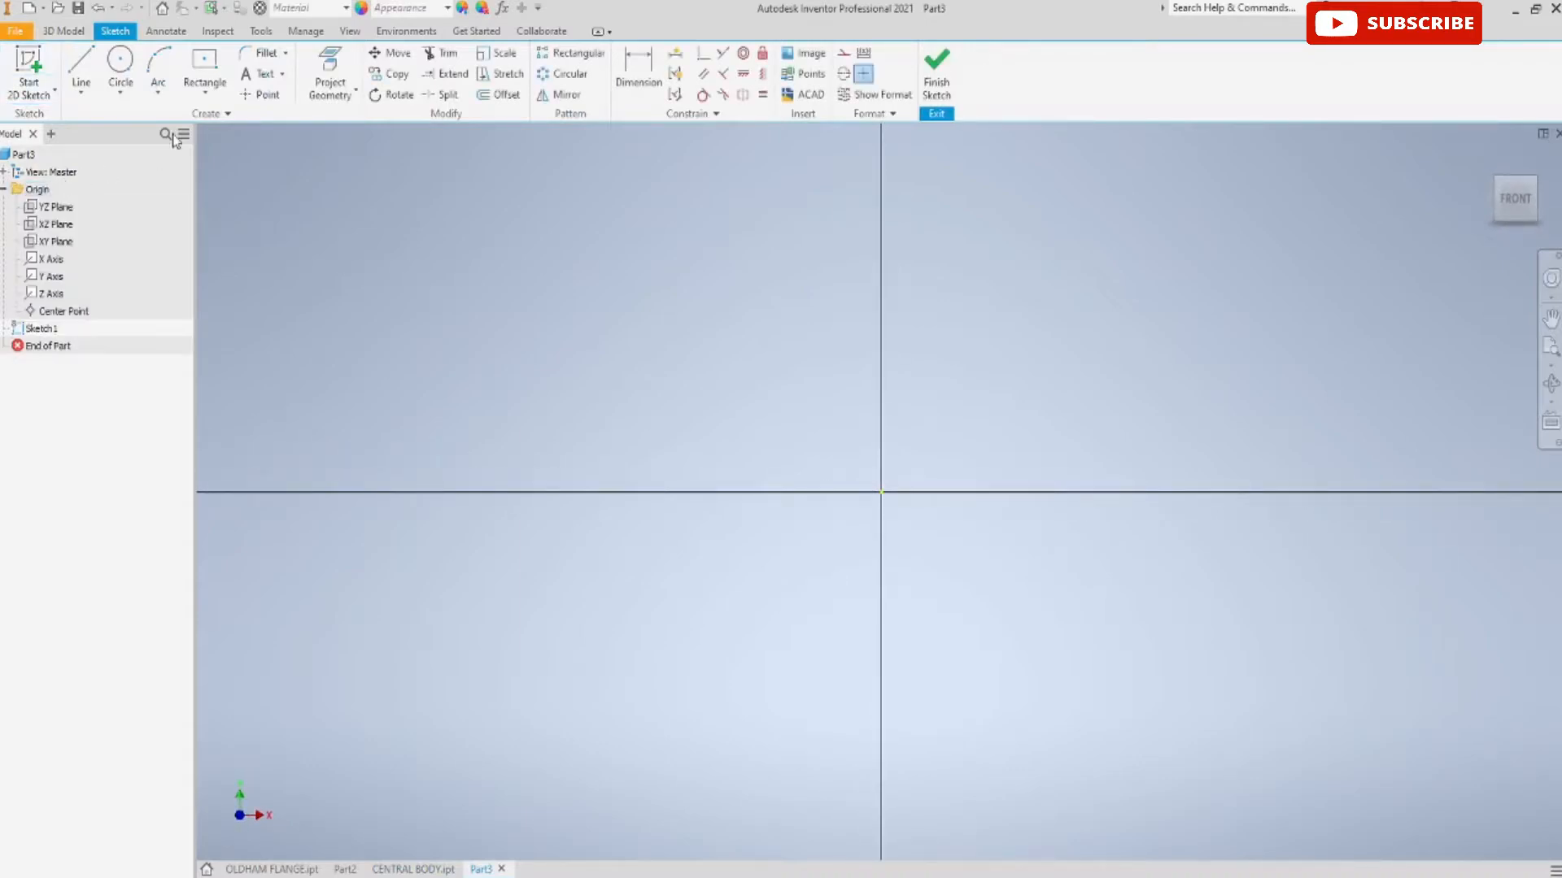
key(p)
click(48, 258)
click(47, 276)
Draw a circle of diameter 3.5*30 mm centred on the origin
click(121, 69)
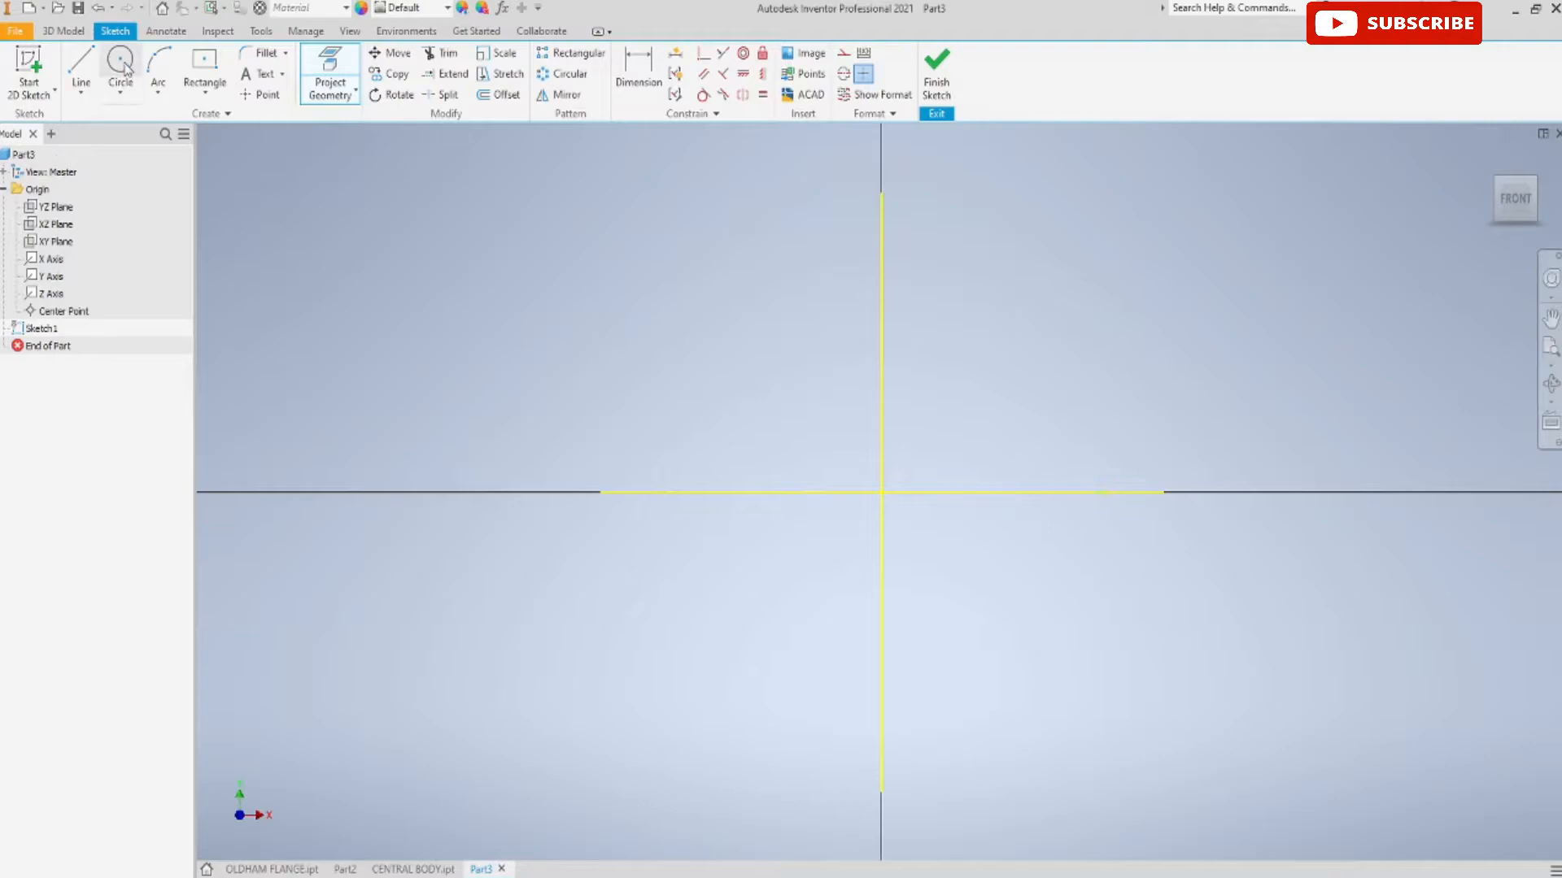
click(883, 493)
text(3.5*30)
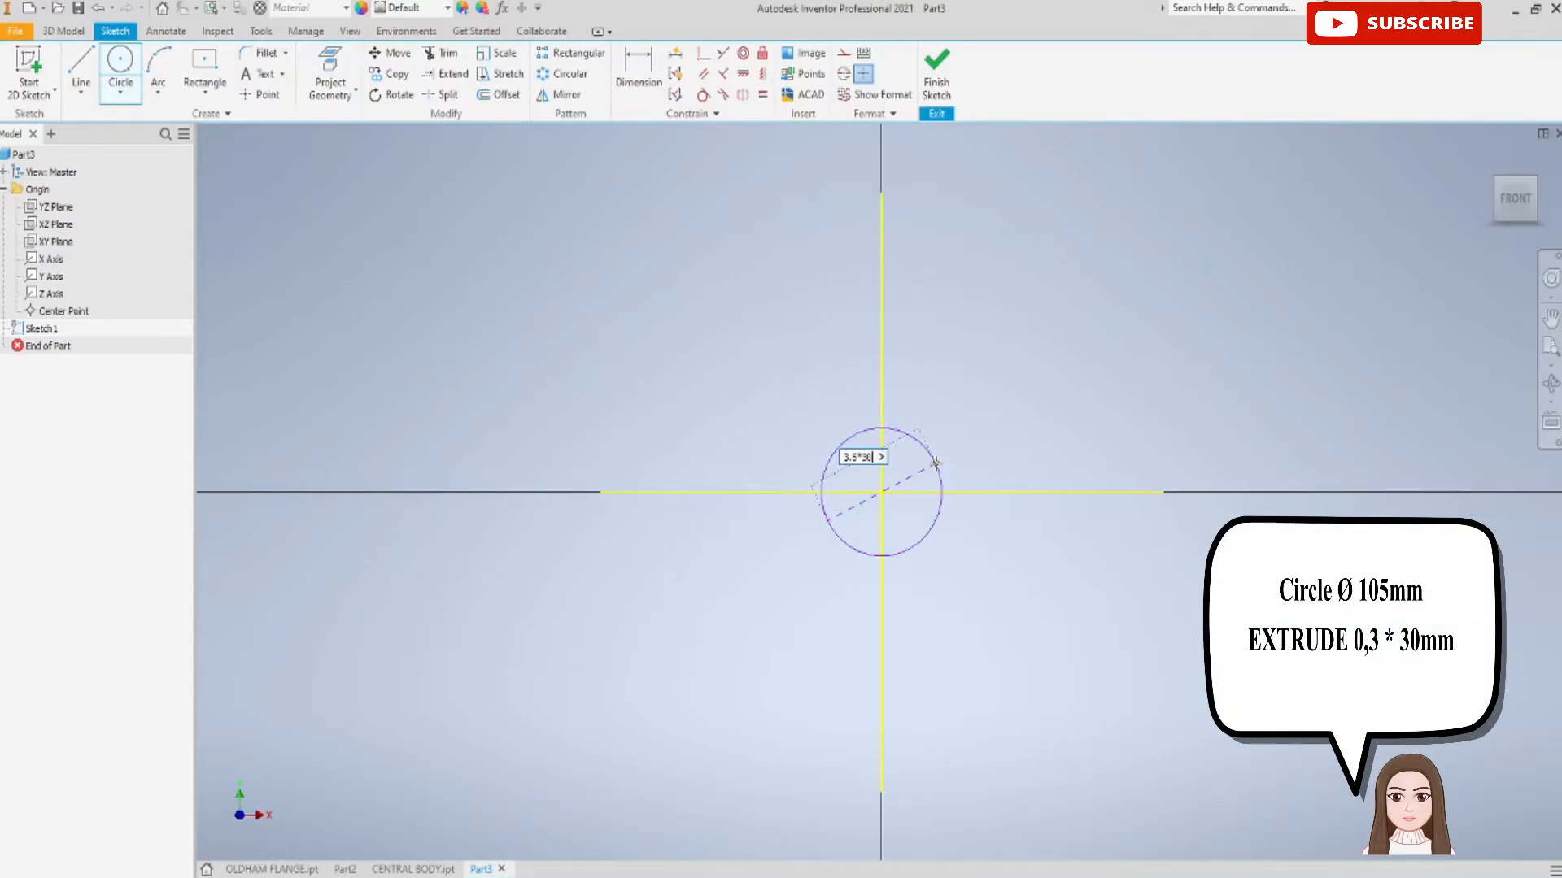
key(Return)
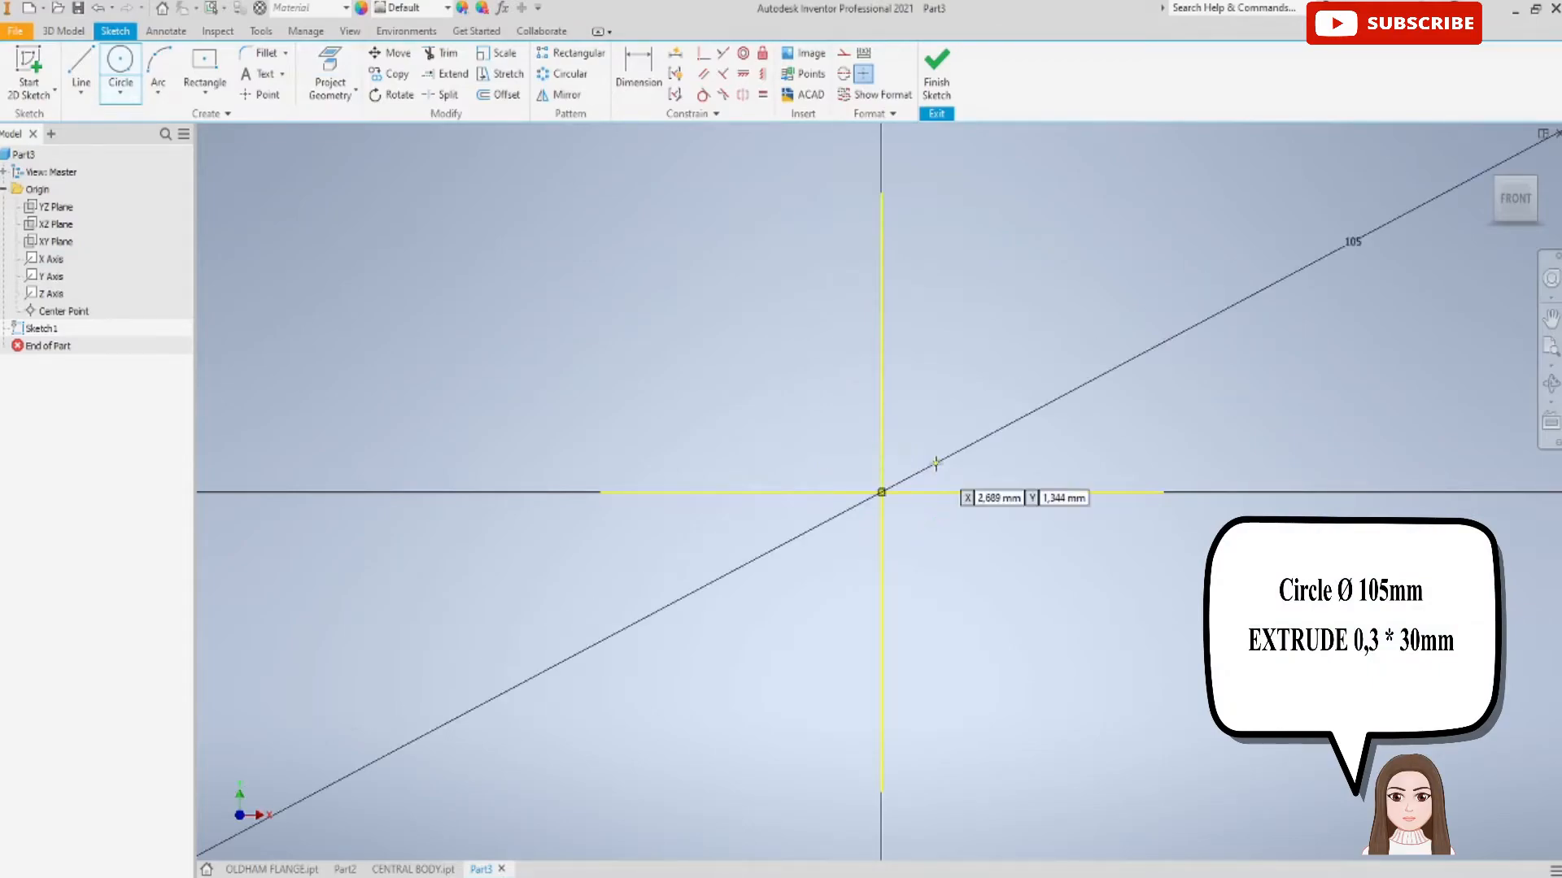
Finish the sketch and extrude all four regions of the 105 mm circle by 0.3*30 mm into a disc
scroll(936, 463, up, 4)
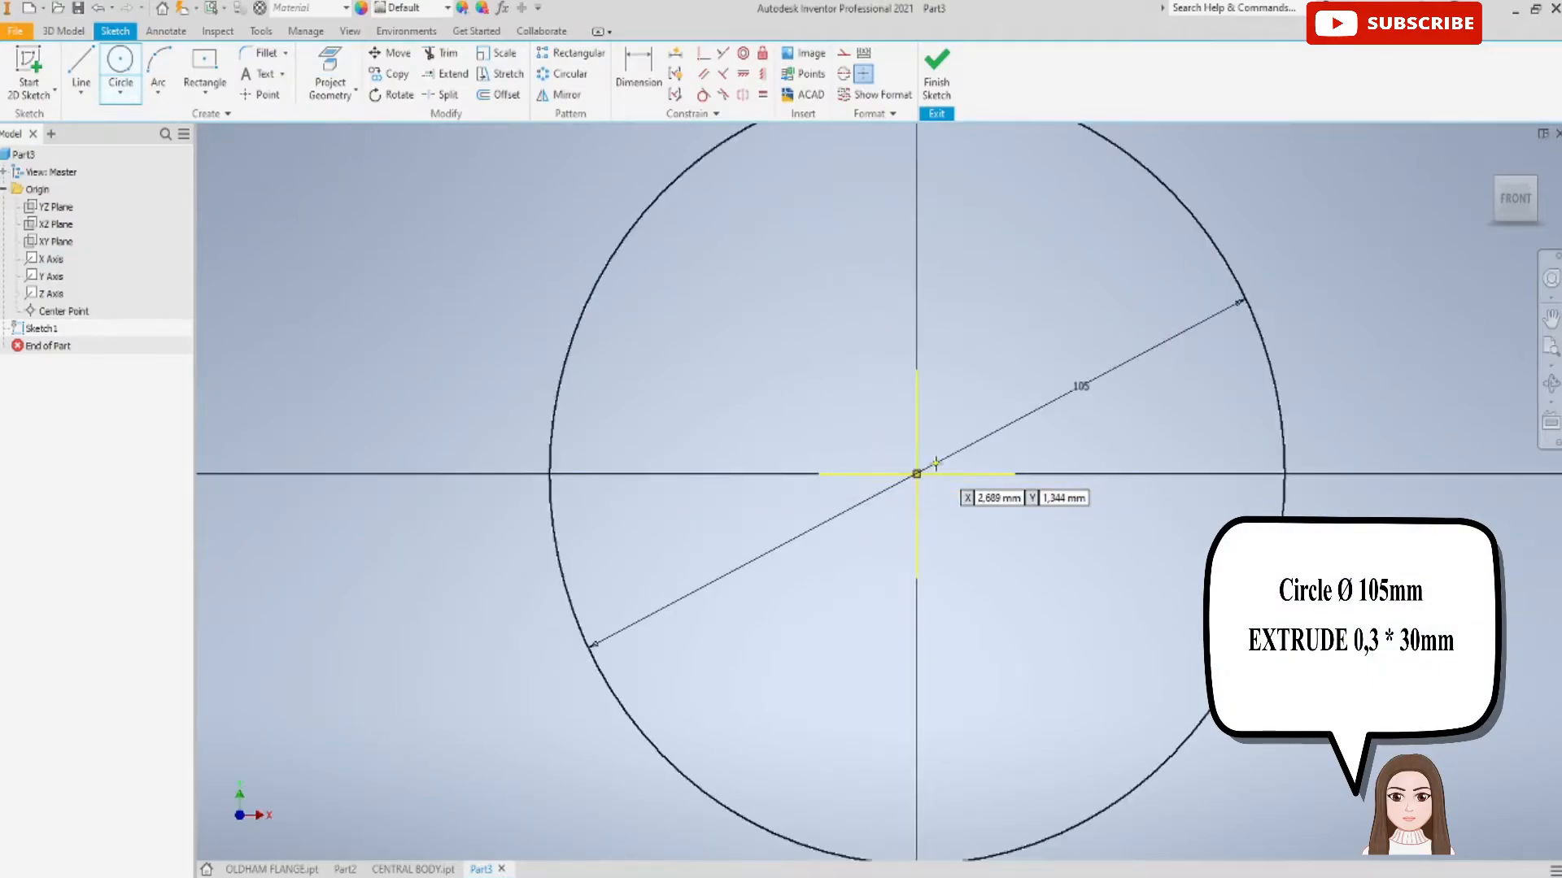
click(936, 70)
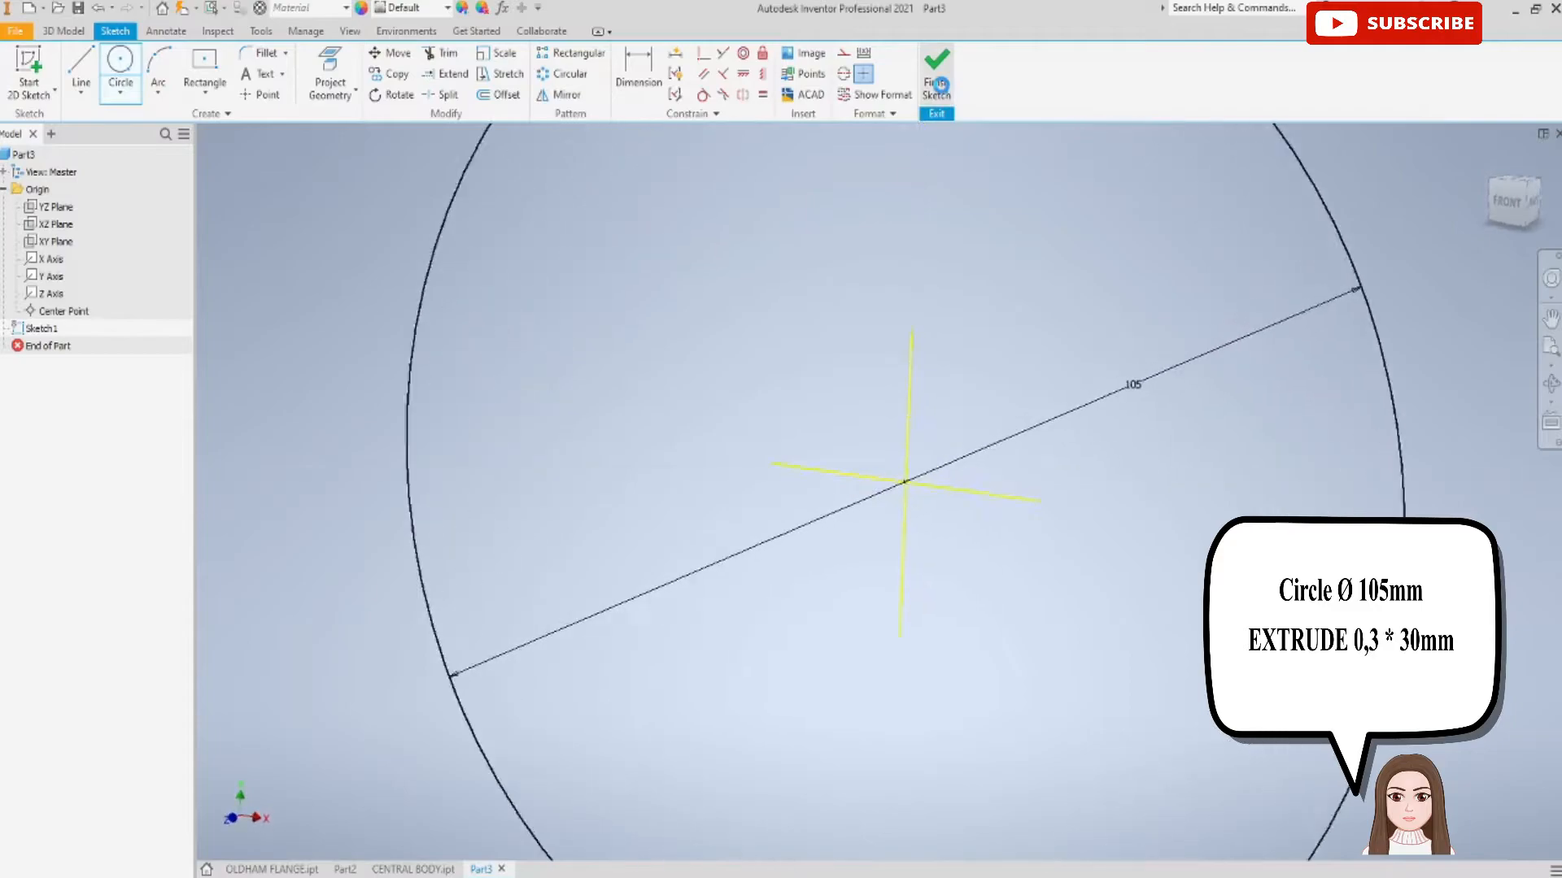
scroll(955, 423, up, 4)
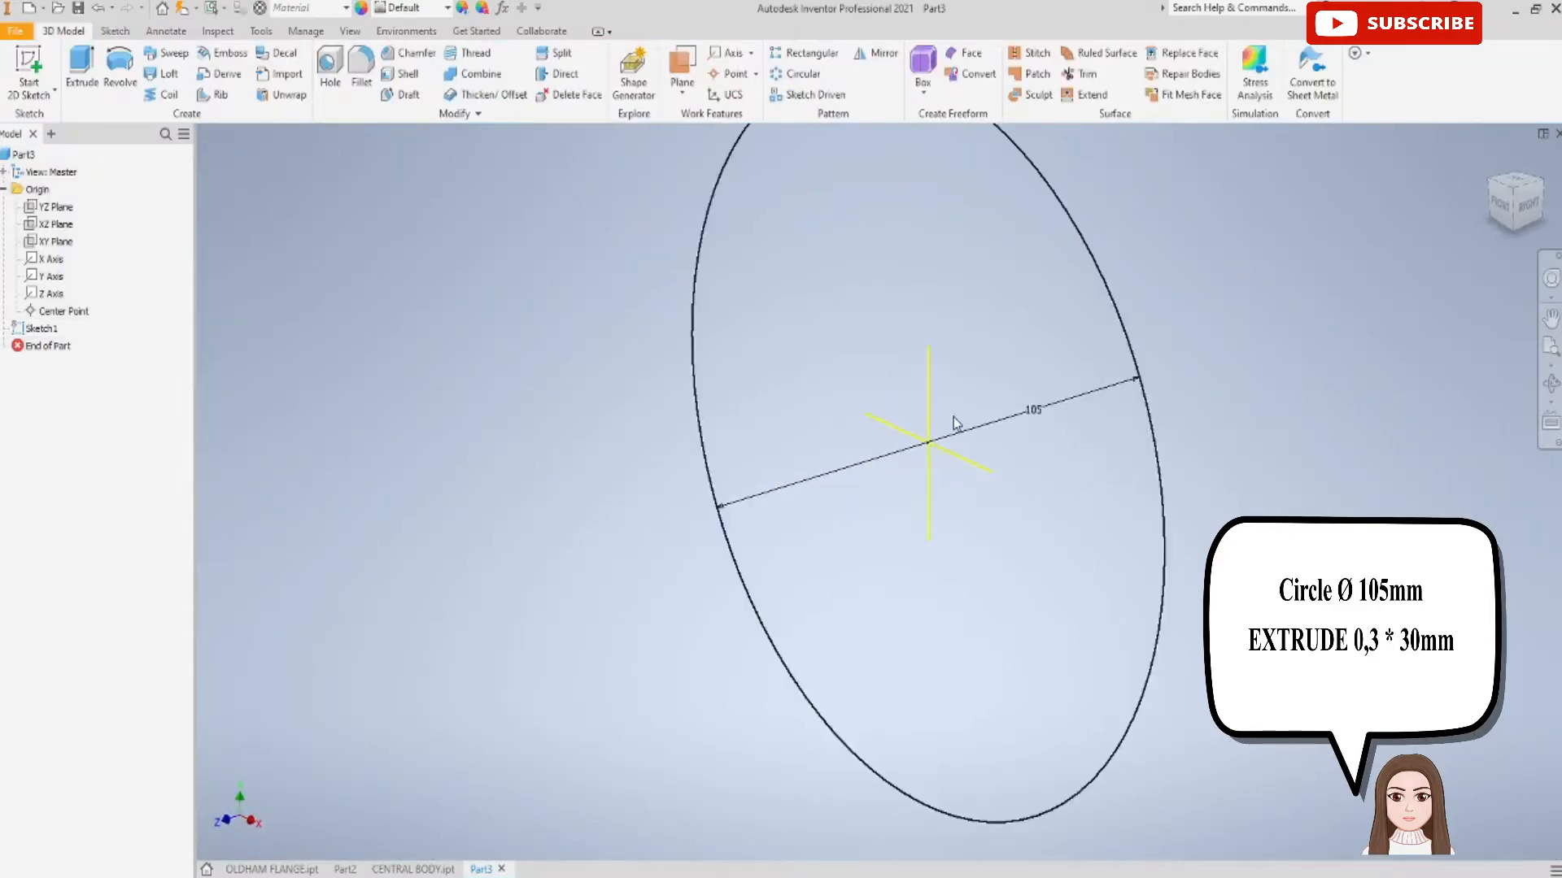
click(82, 69)
click(823, 273)
click(1023, 281)
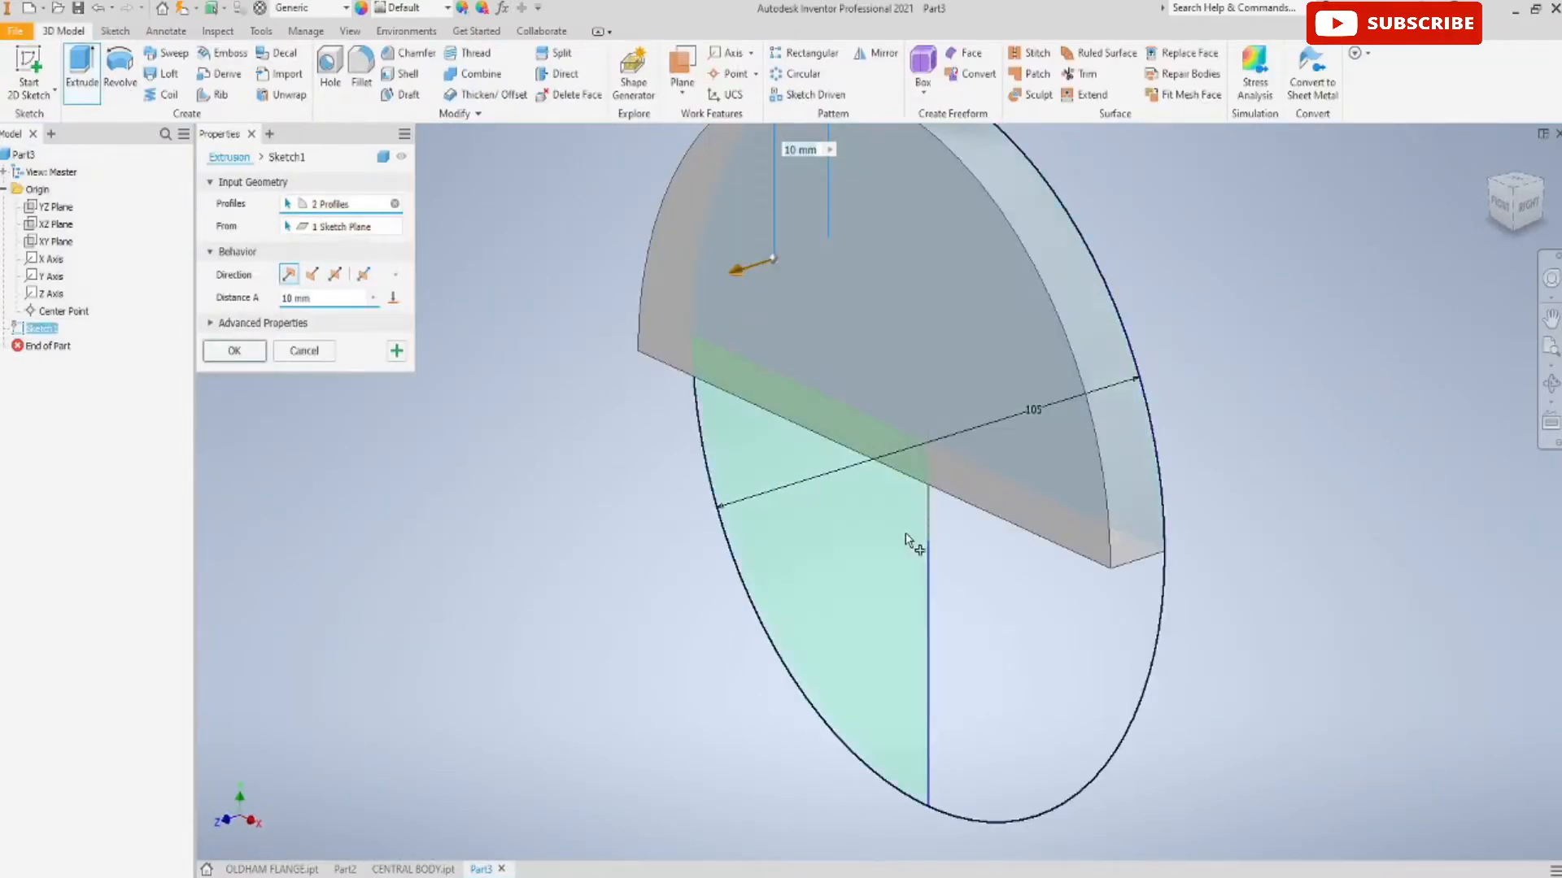
click(908, 539)
click(996, 574)
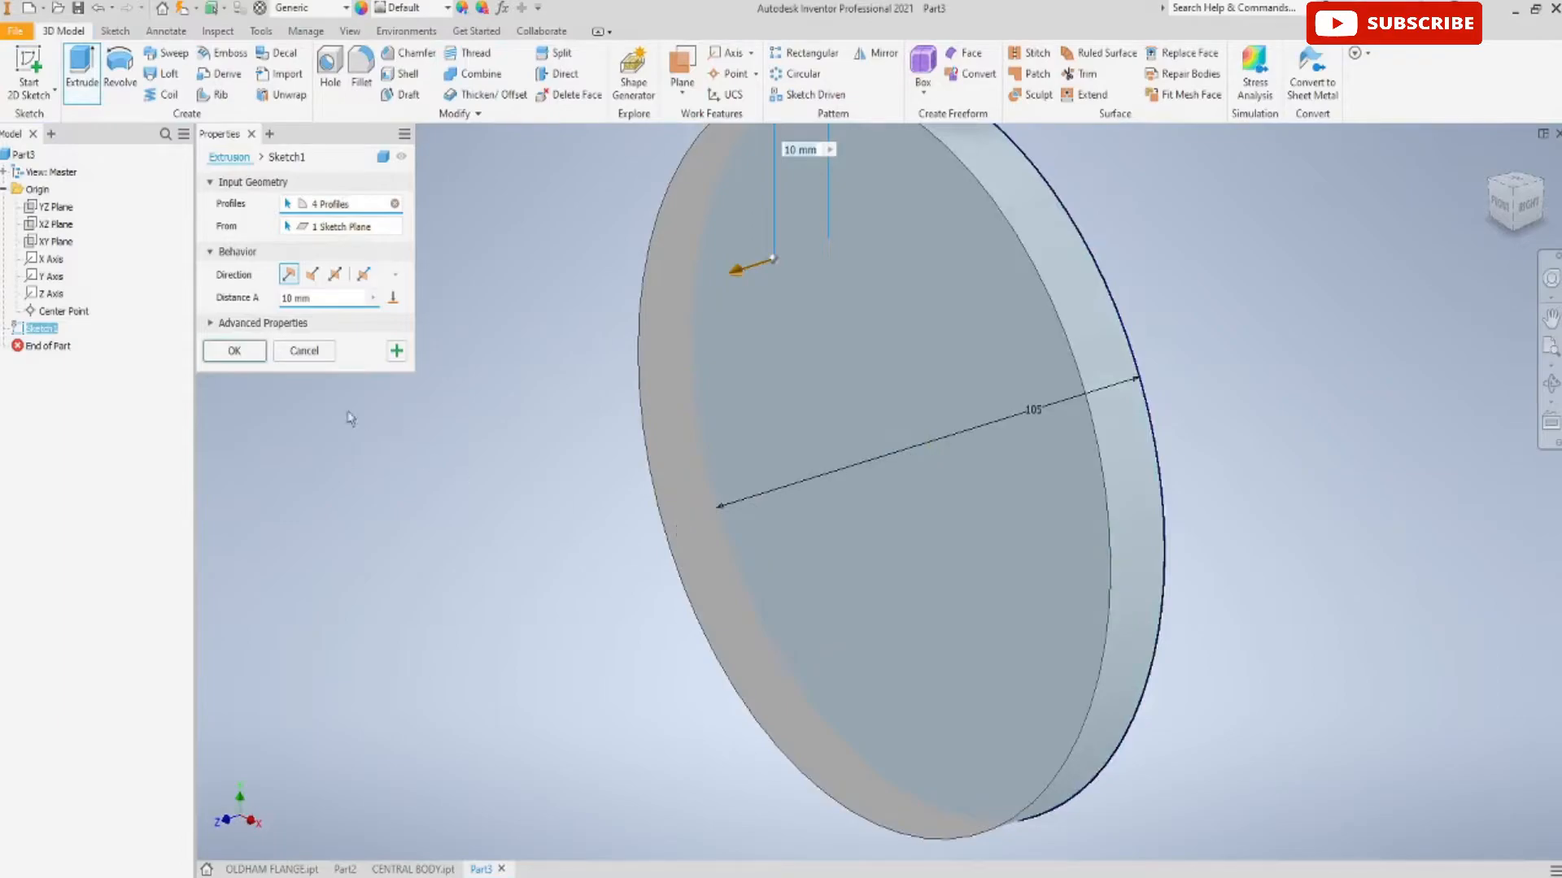
click(334, 296)
text(0.3*30)
key(Return)
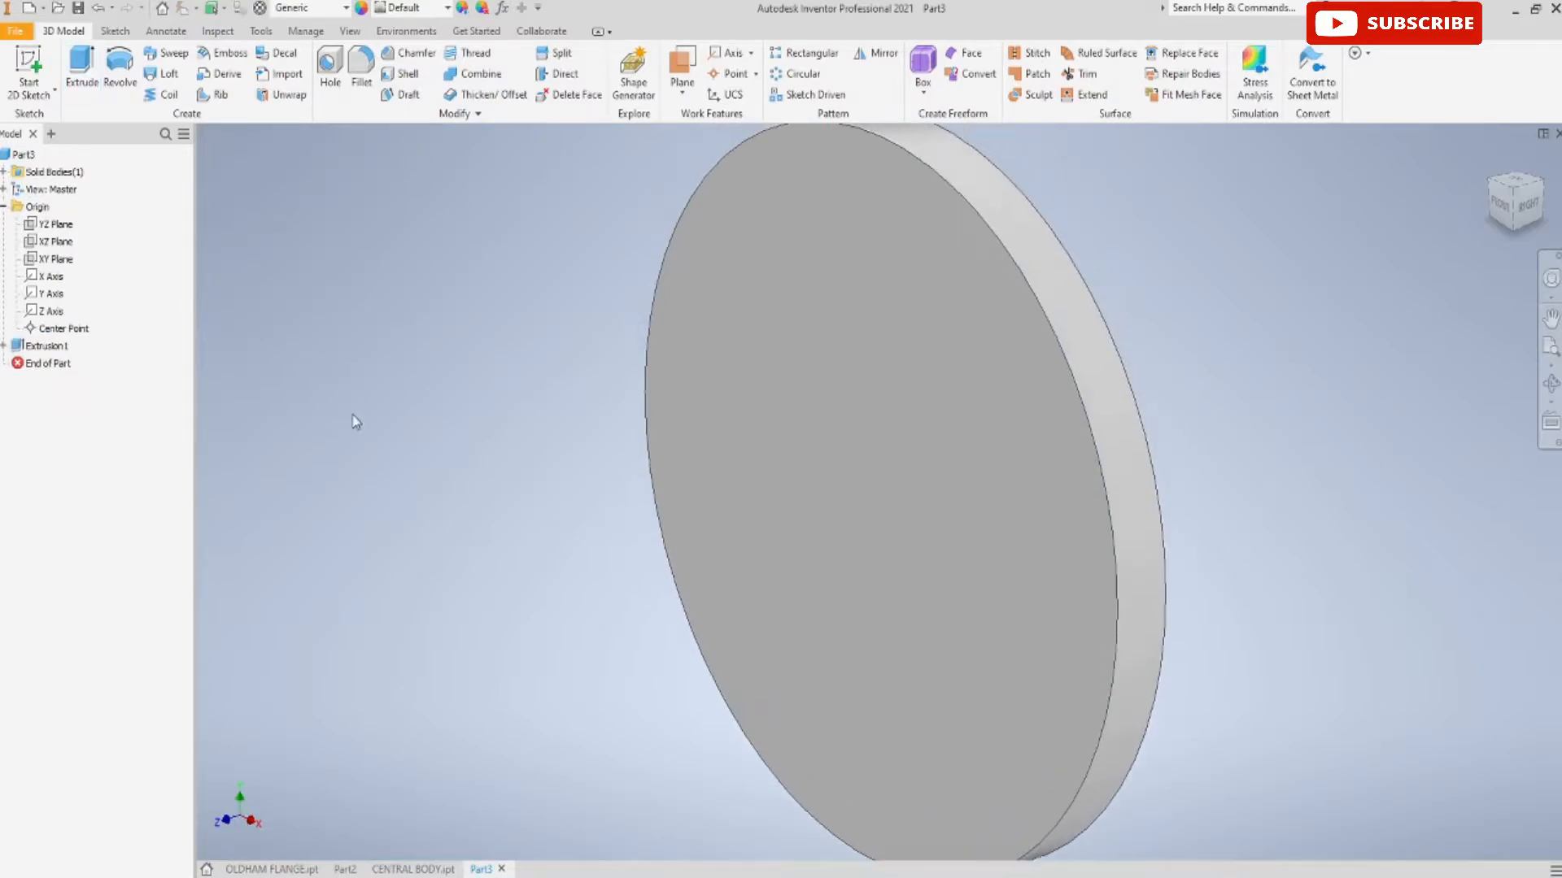
Sketch a horizontal centre-based rectangle about 17 mm high on the disc's front face, centred on the origin and spanning the disc
click(35, 79)
click(755, 484)
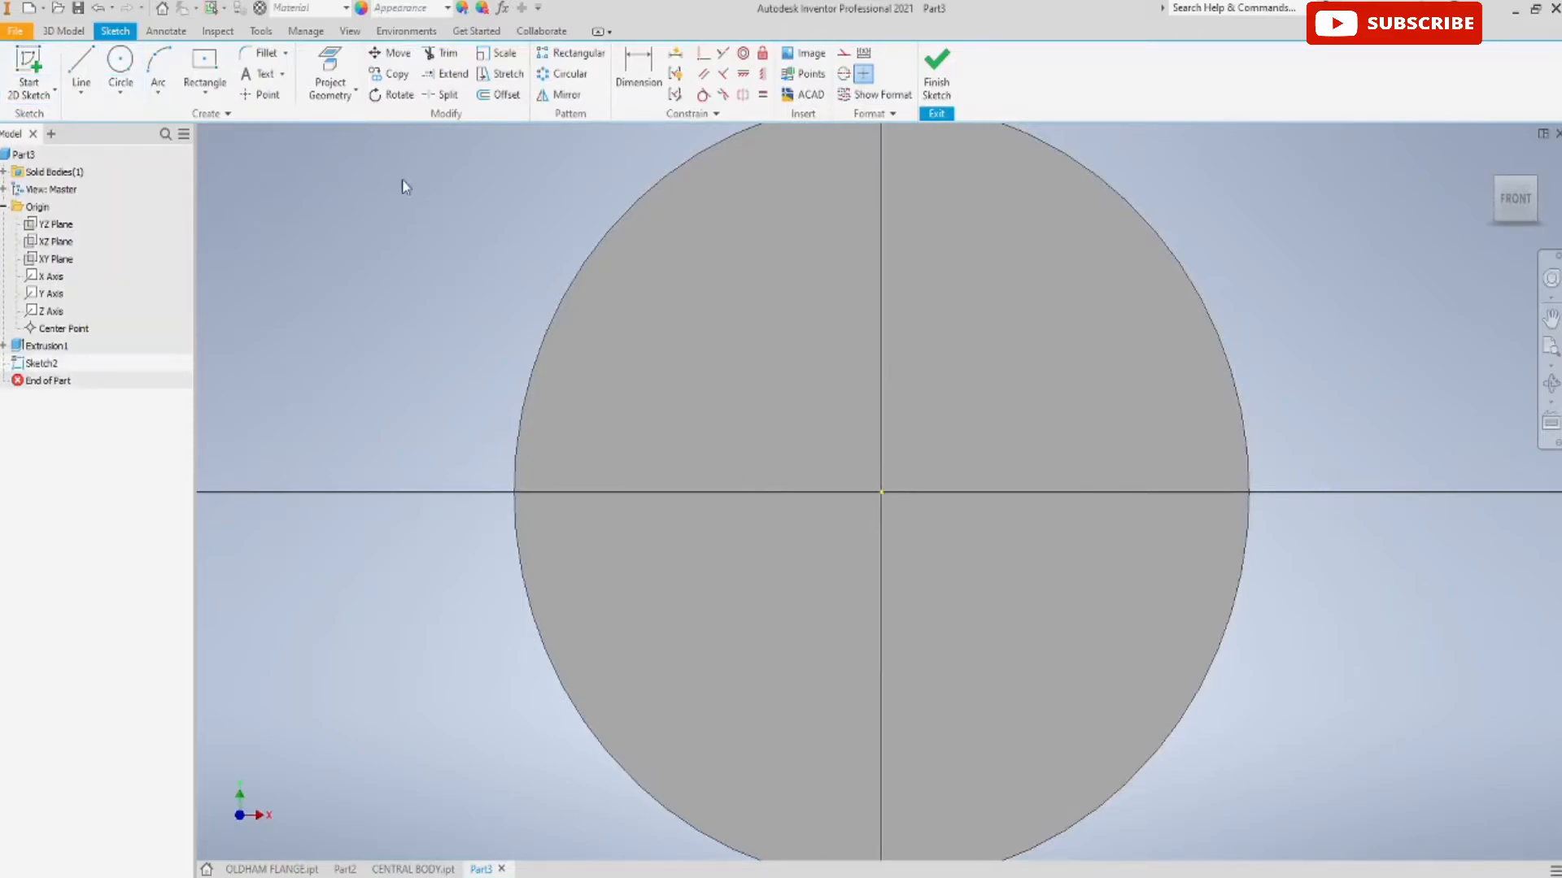
click(204, 72)
click(881, 492)
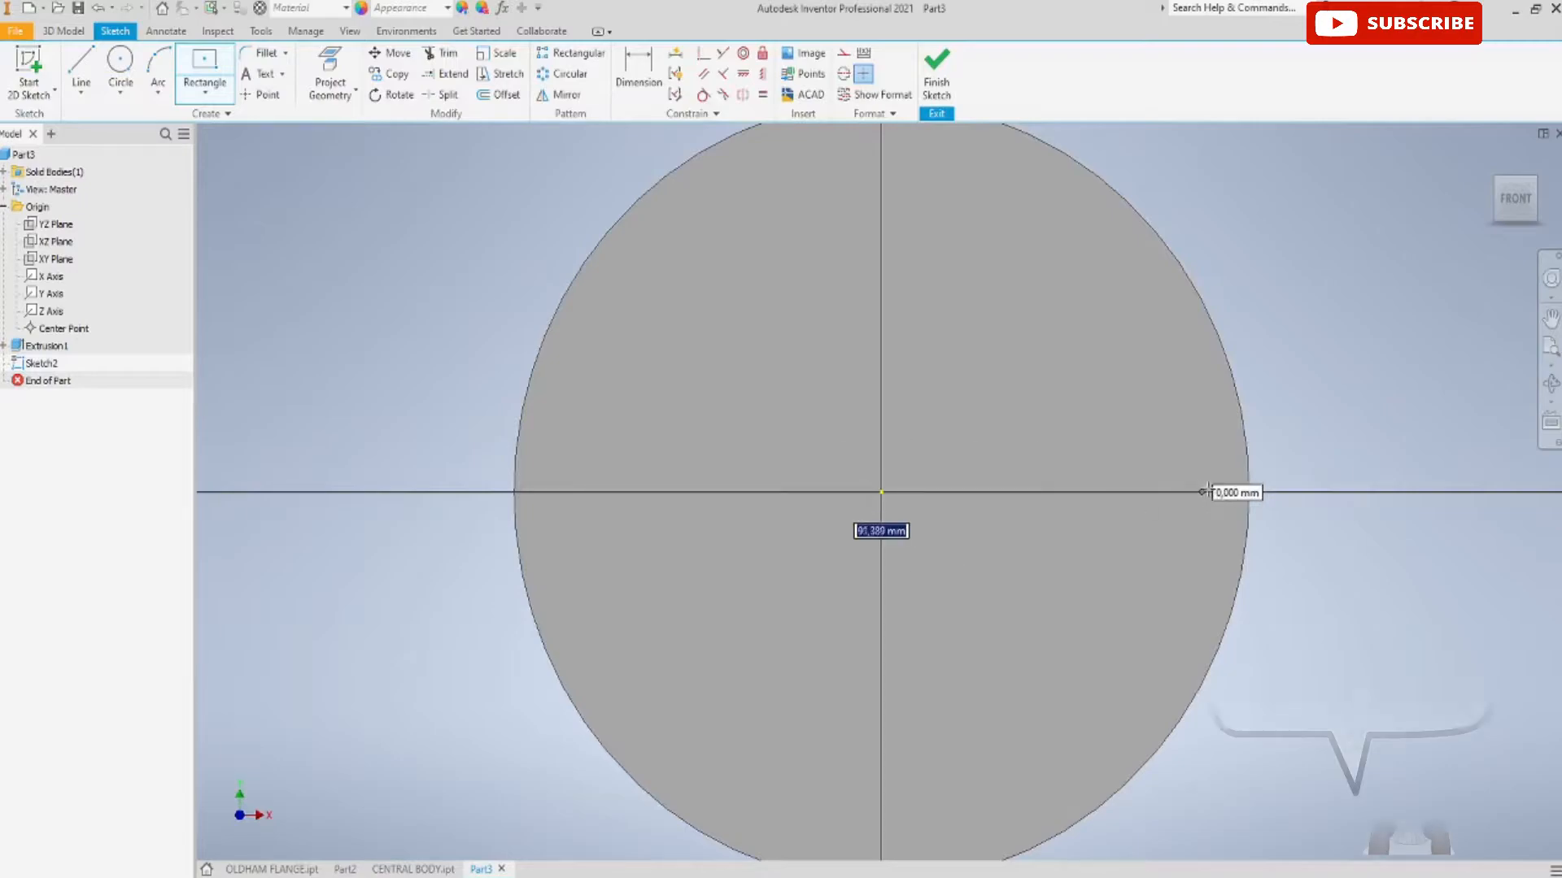
click(1255, 429)
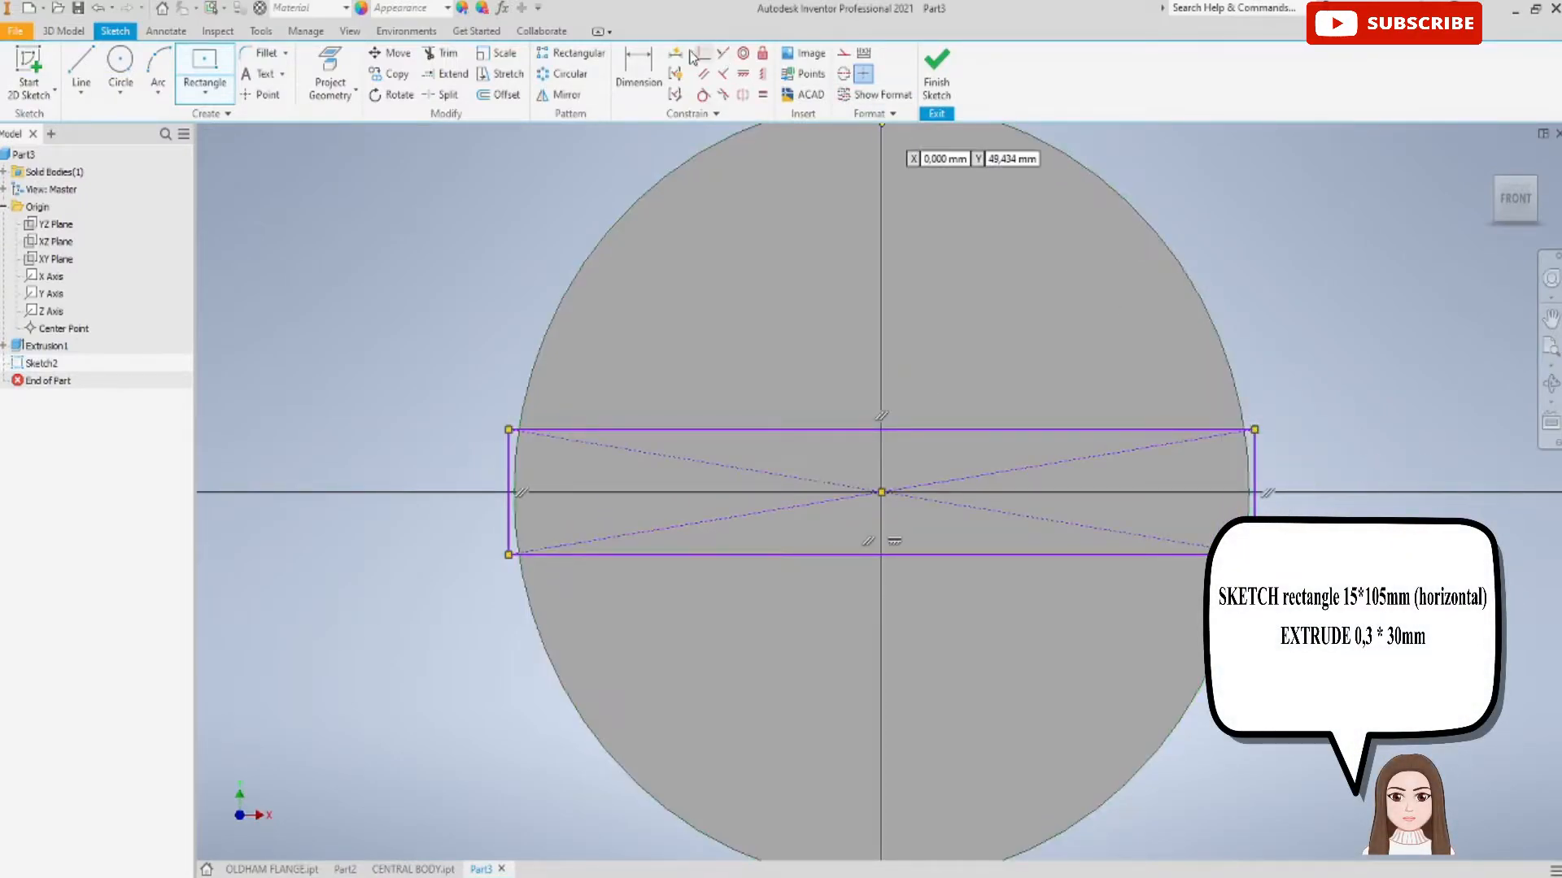
Dimension the horizontal rectangle to 15 mm high and 105 mm long
key(d)
click(1014, 430)
click(1021, 554)
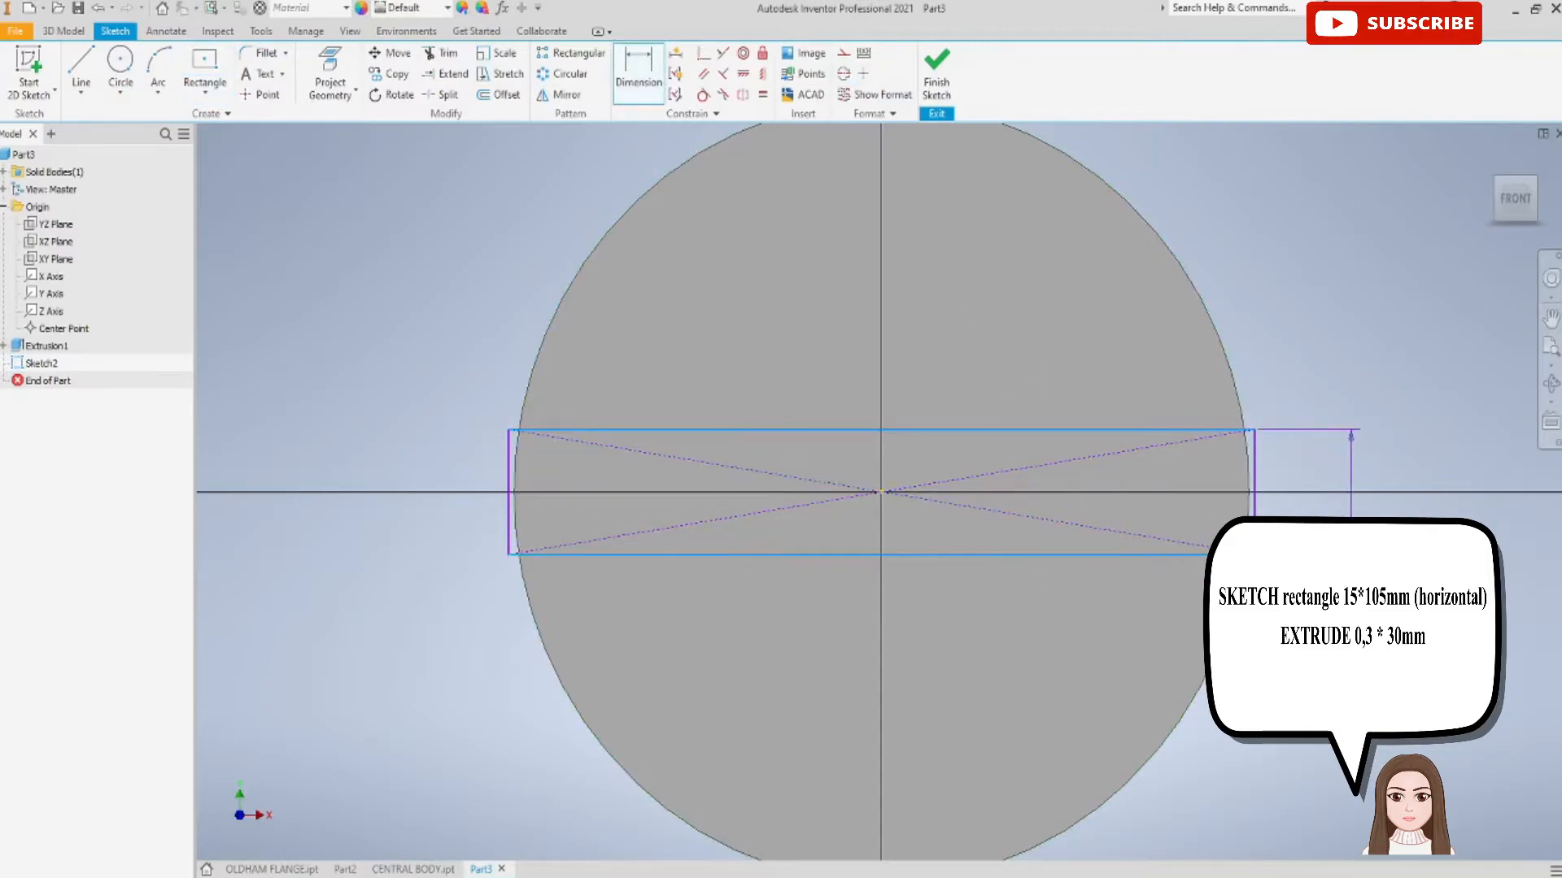
text(15)
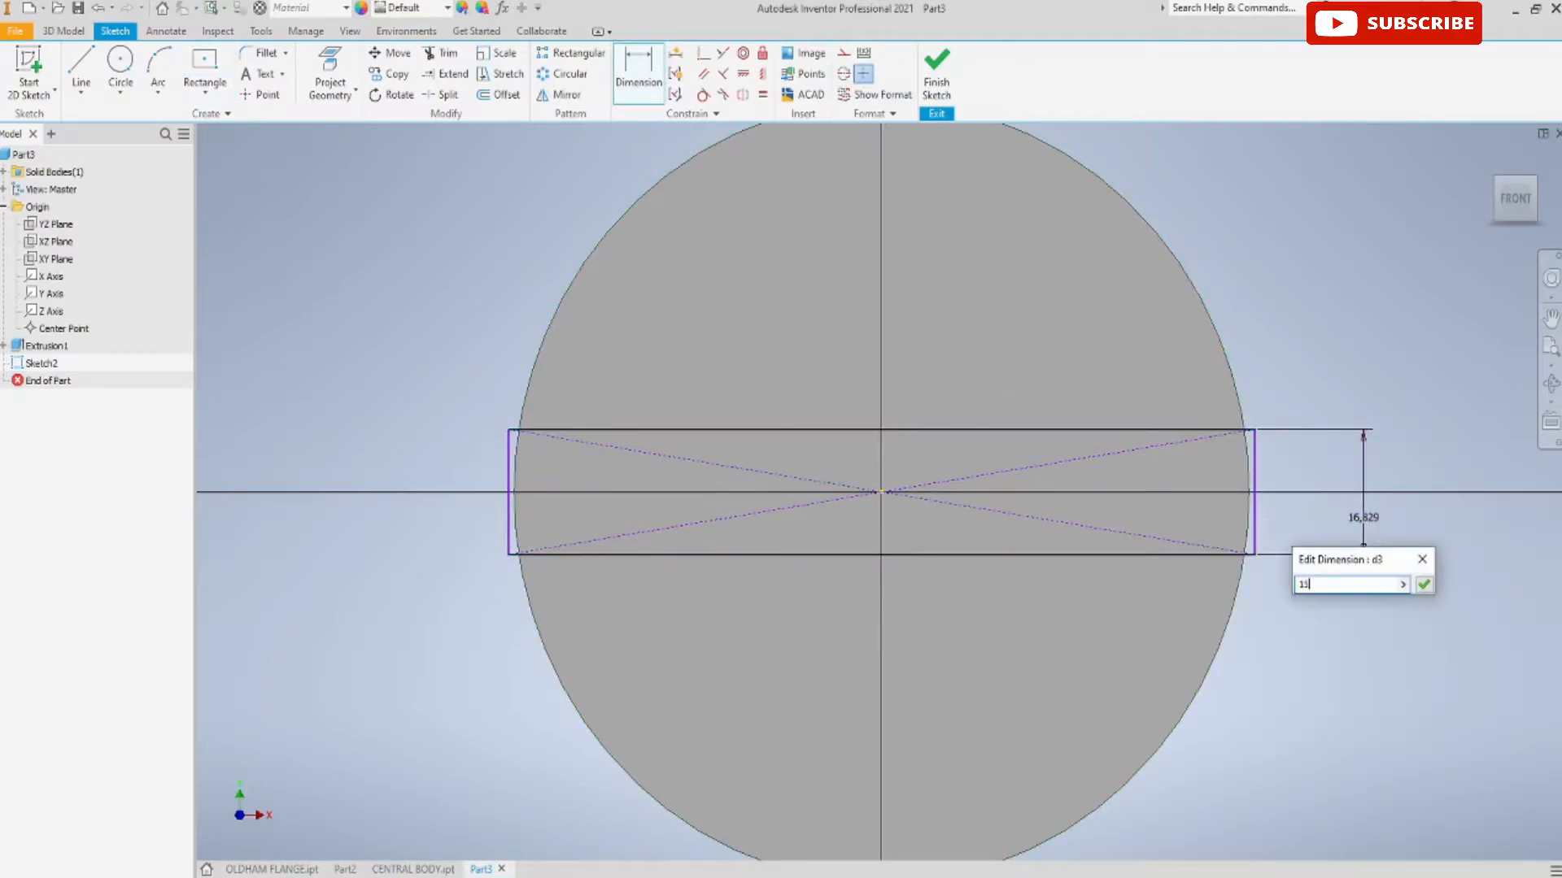
key(Return)
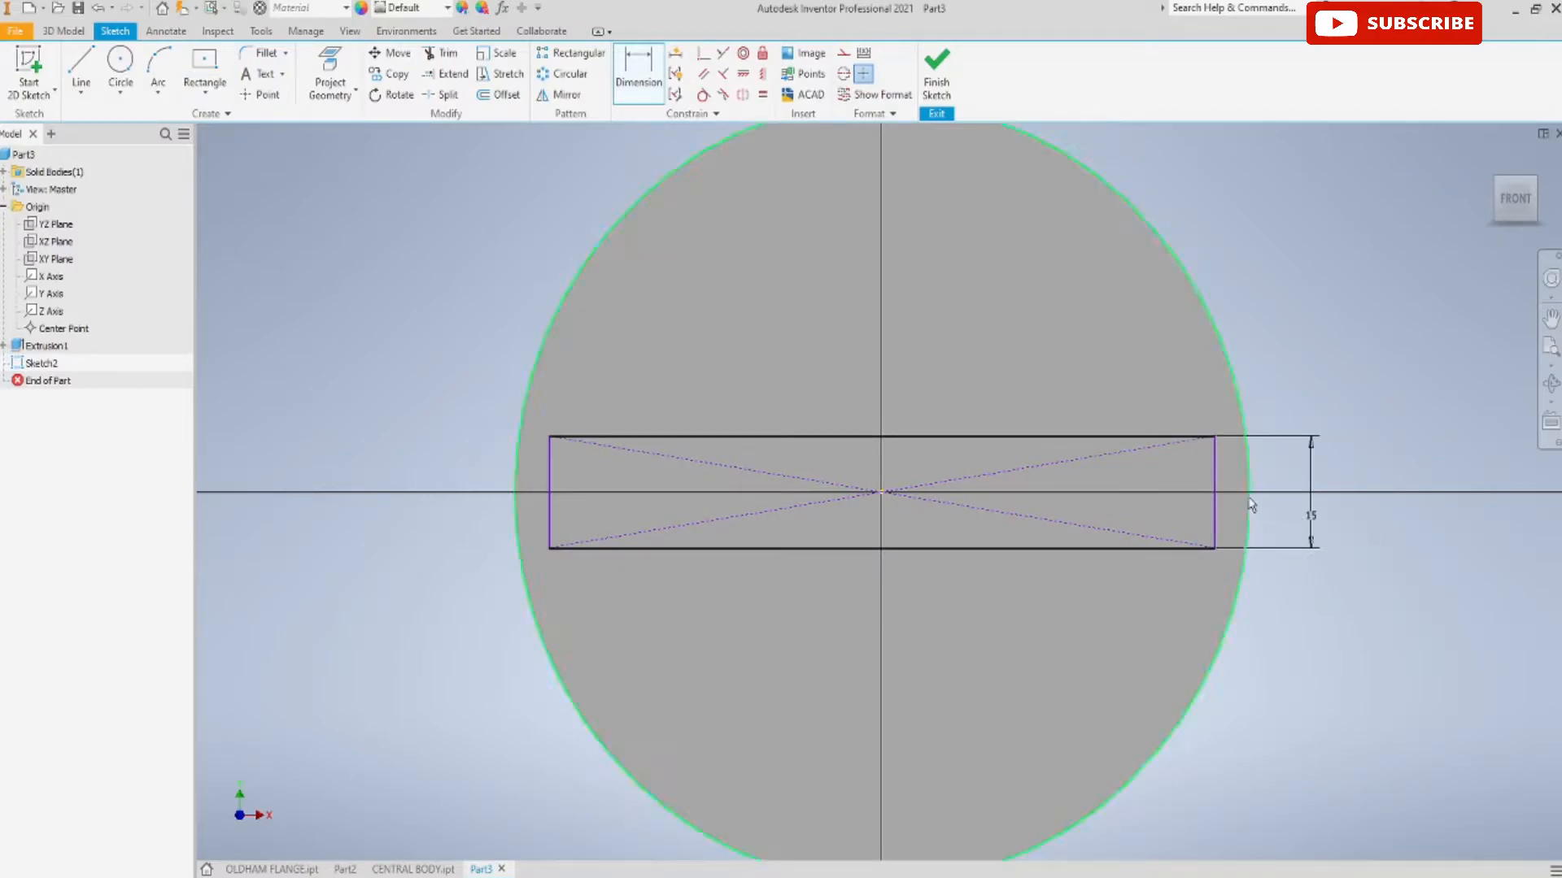
click(1215, 488)
click(554, 485)
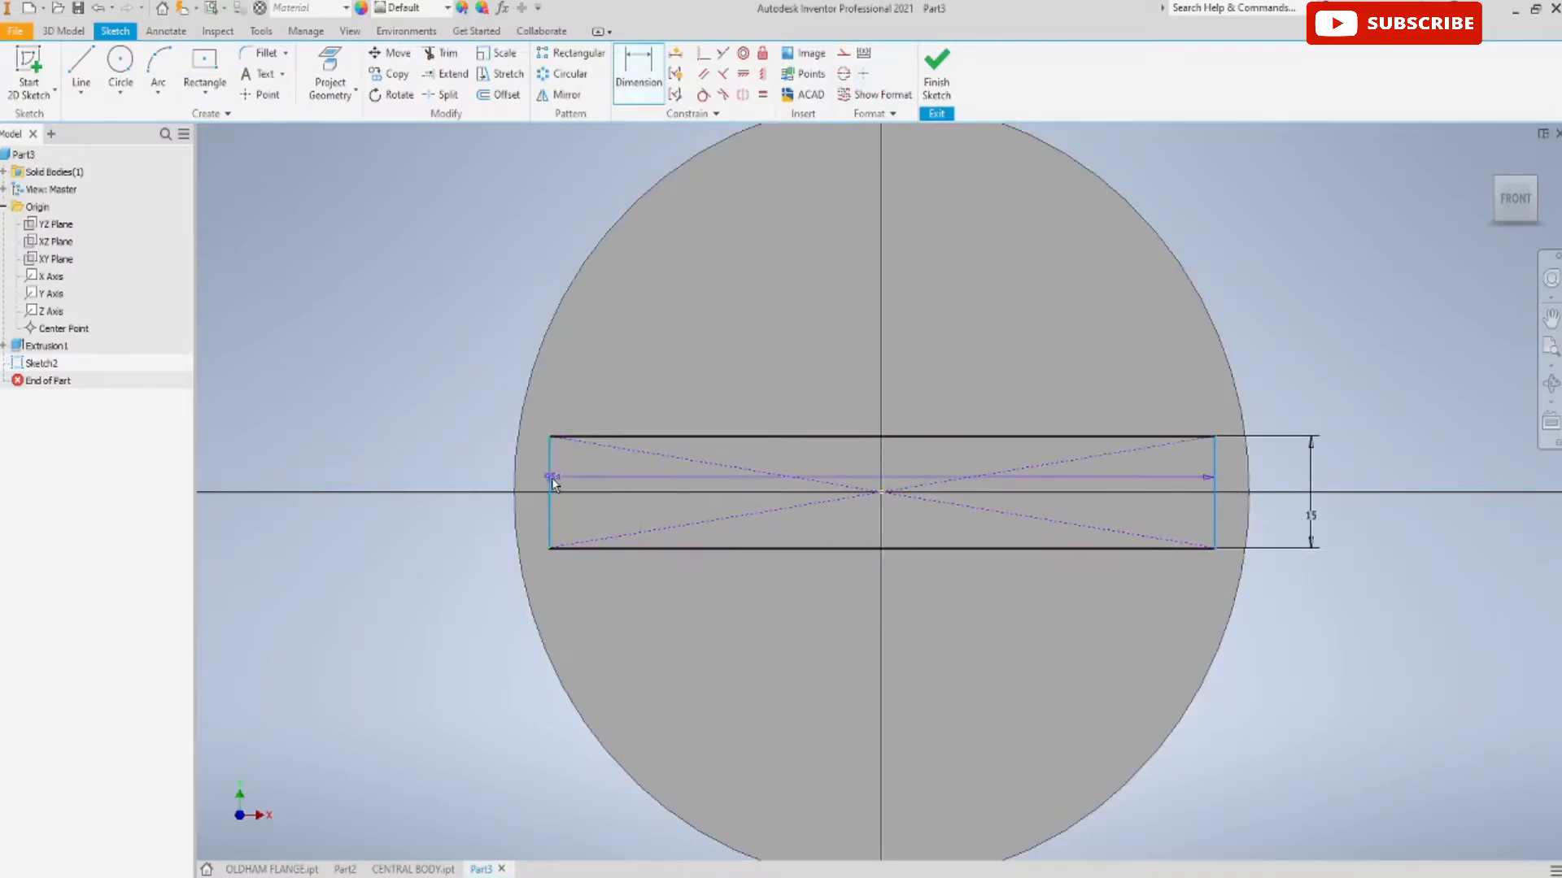
click(977, 355)
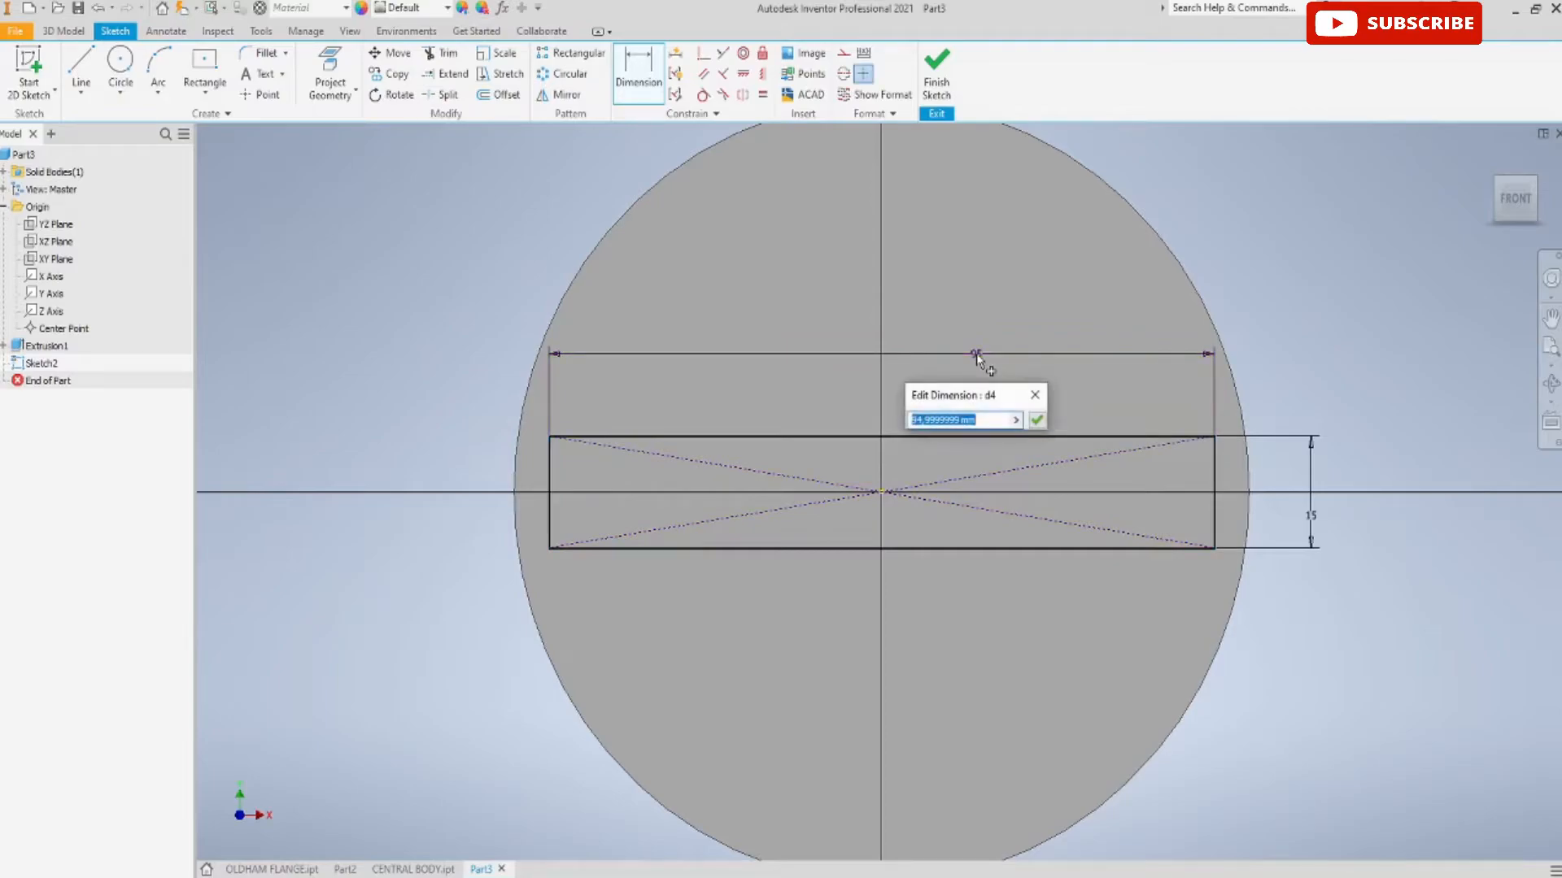
key(Return)
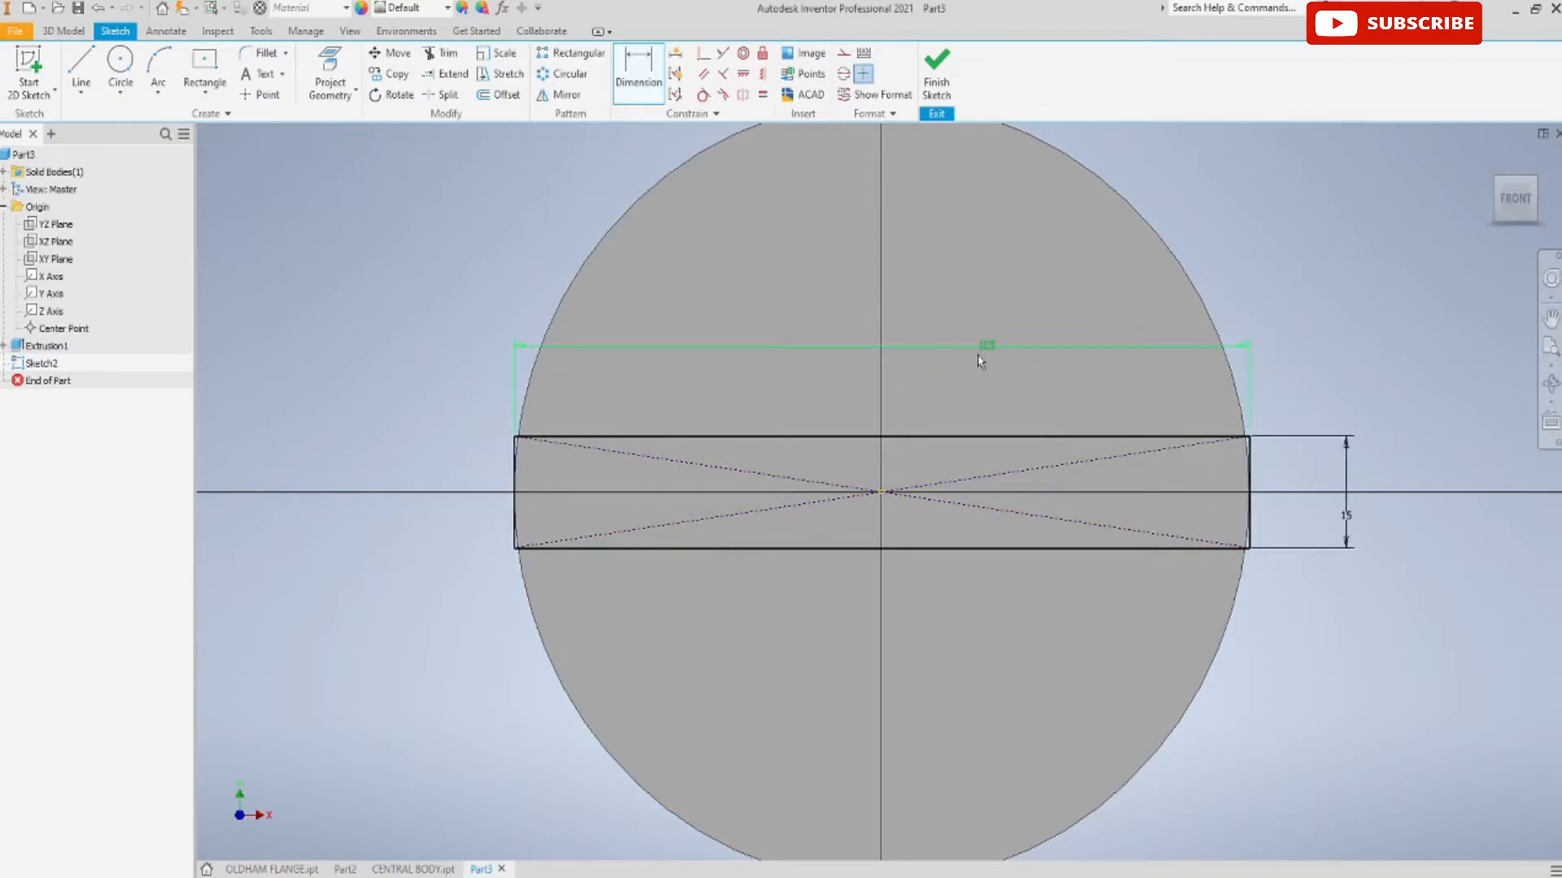
Finish the sketch and extrude the rectangle 0.3*30 mm outward from the disc, joined to the body
click(936, 77)
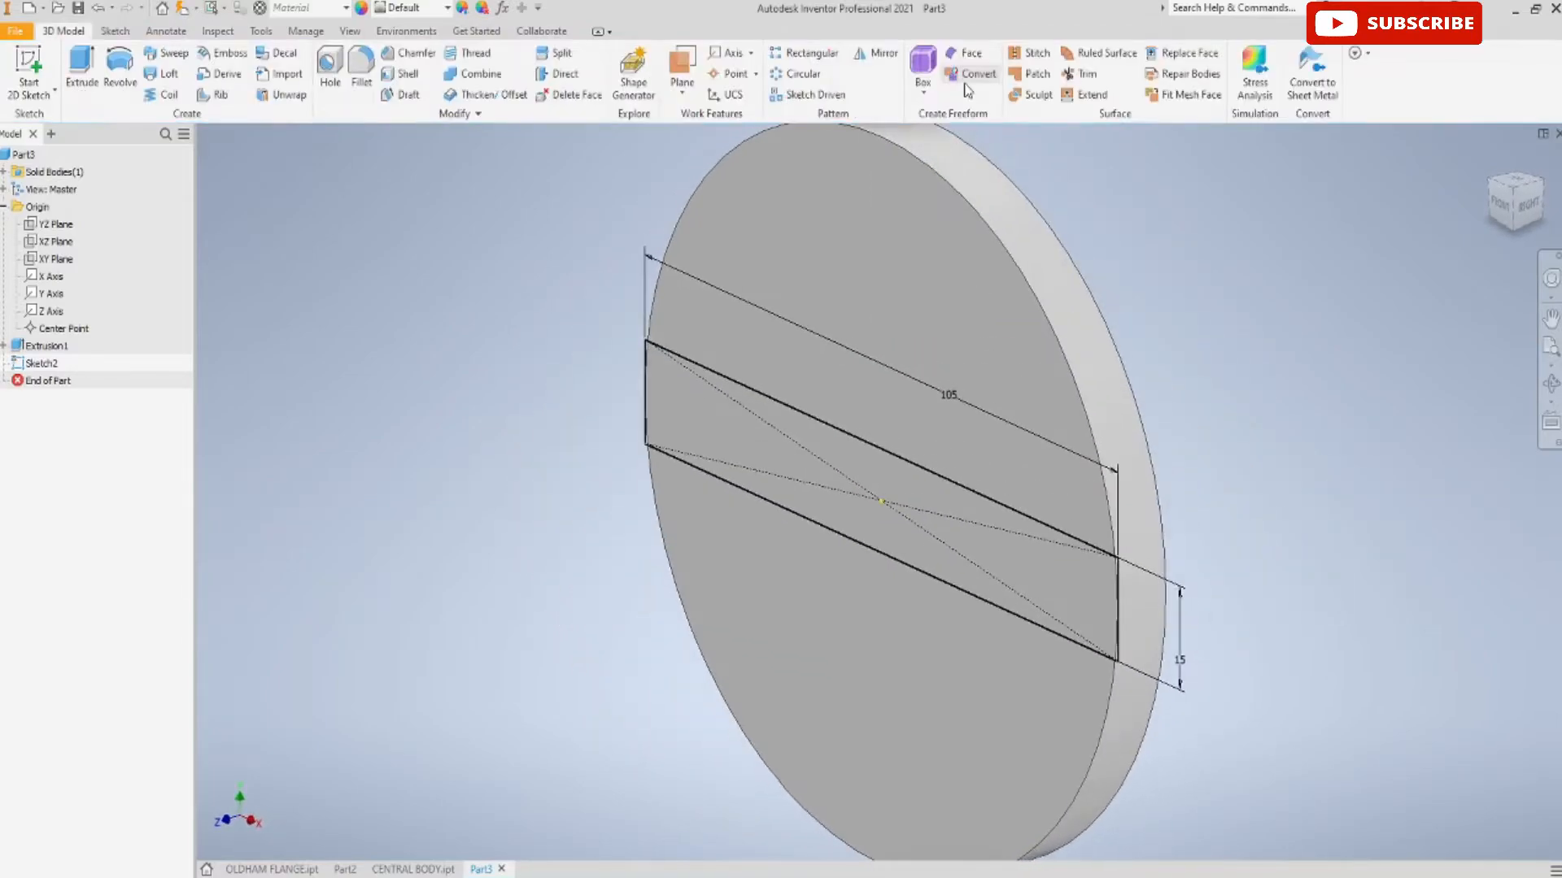
click(81, 67)
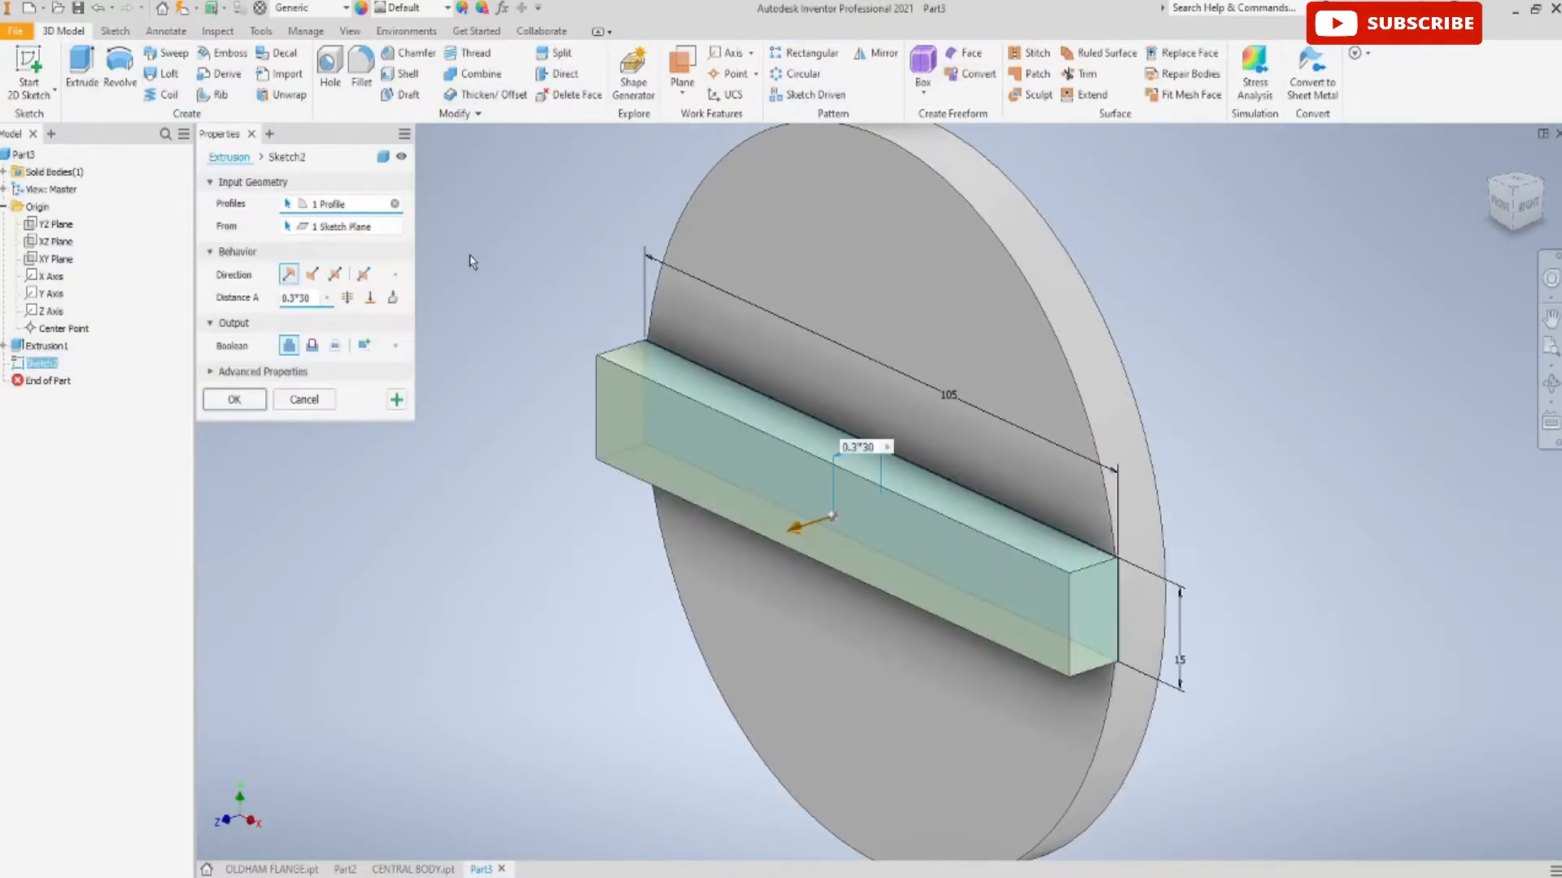
click(235, 400)
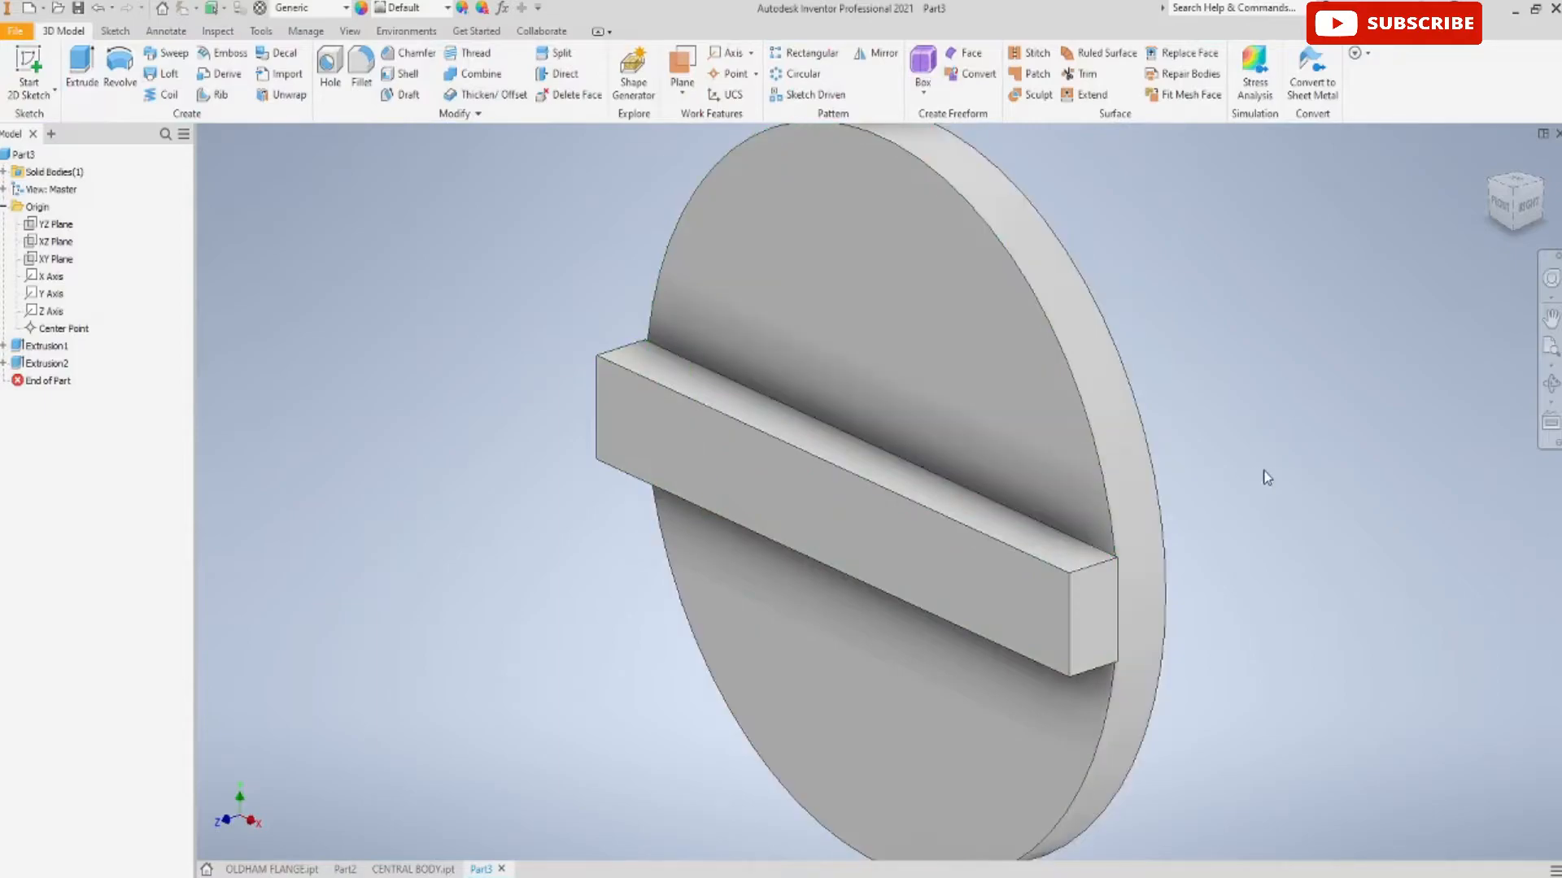
Sketch two concentric circles of 105 mm and 110 mm diameter on the disc's back face, centred on the origin
shift+middle_drag(1276, 471, 1046, 495)
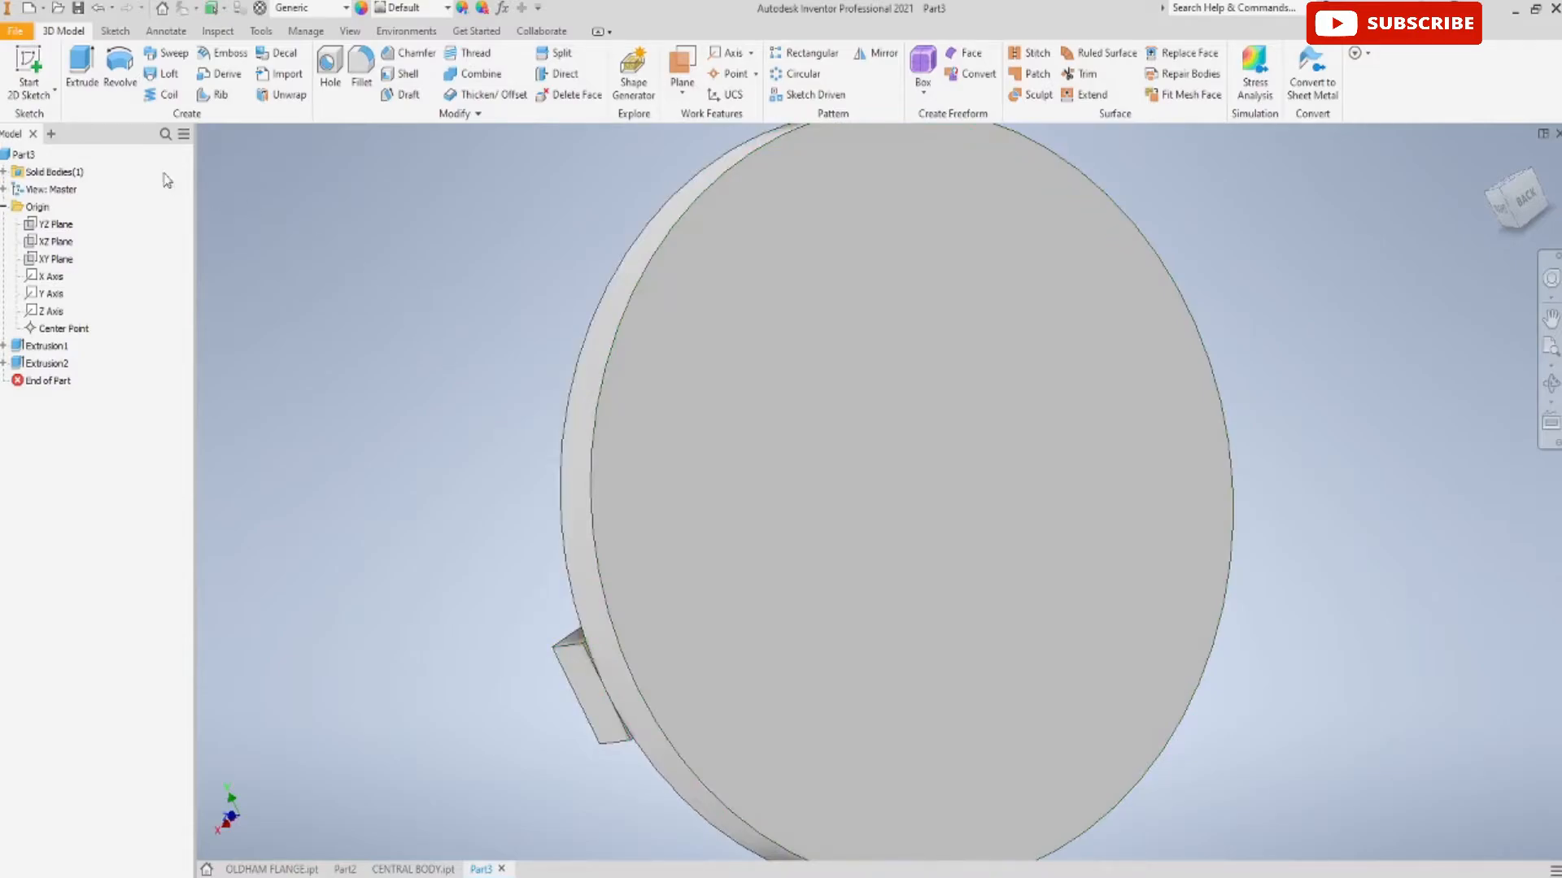
click(28, 75)
click(962, 541)
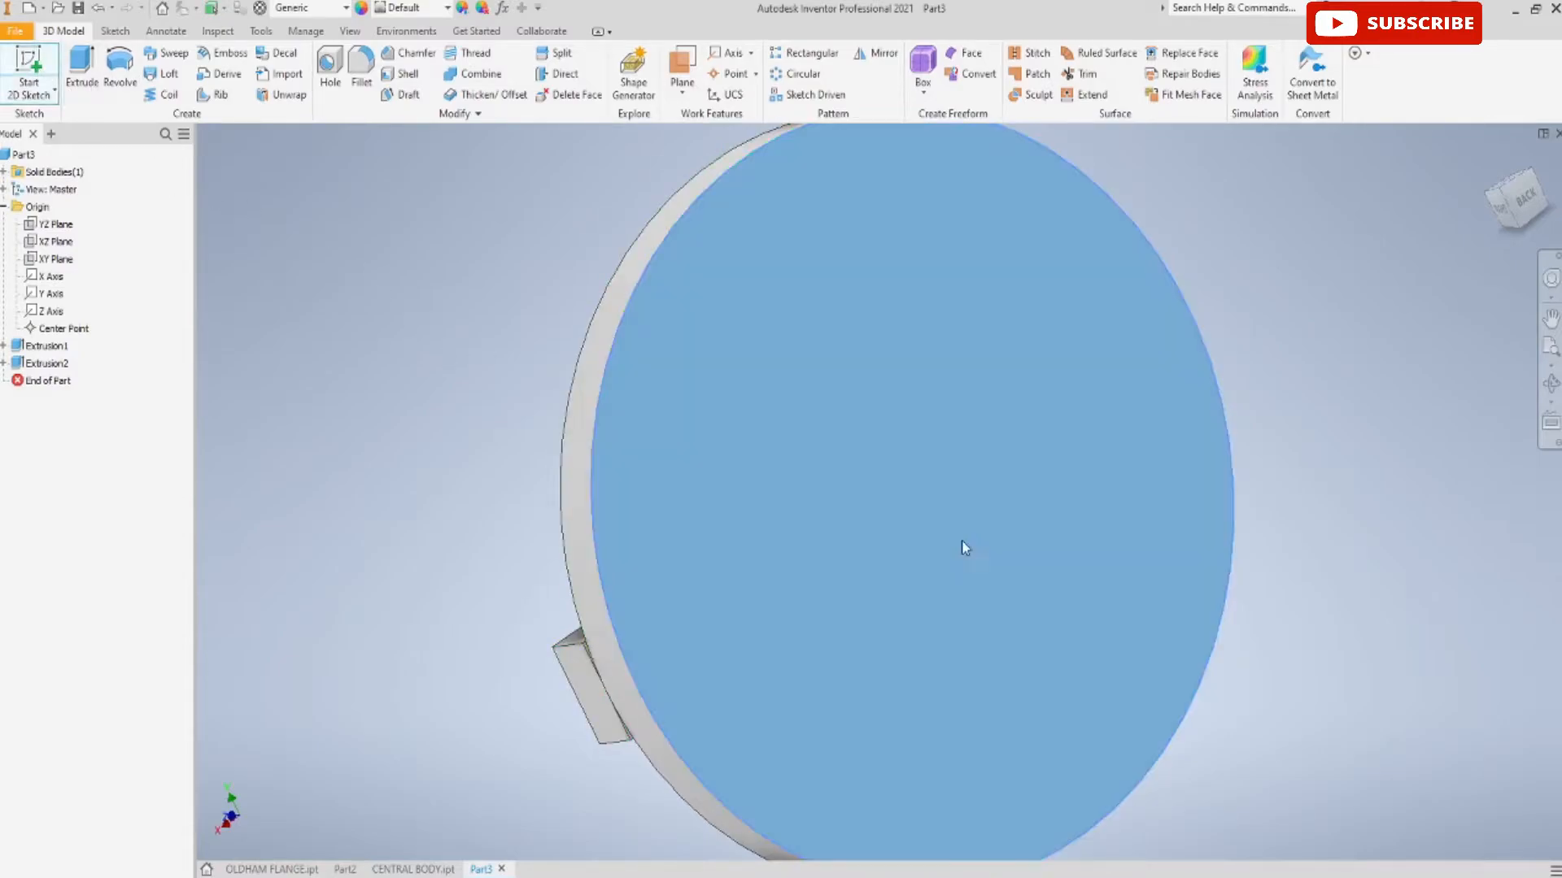
click(118, 64)
click(881, 492)
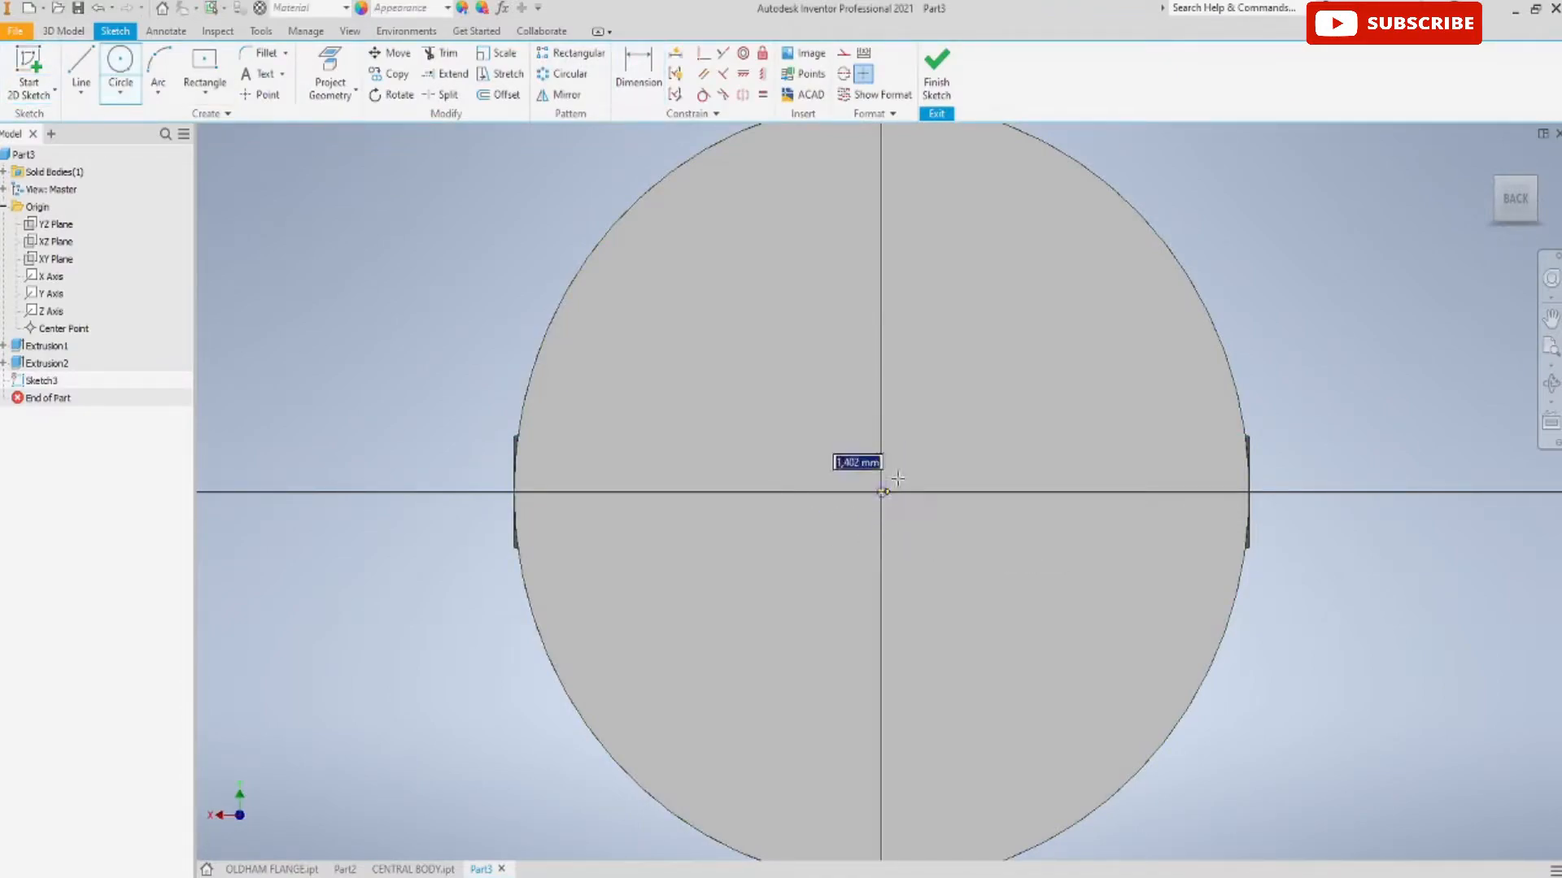
text(105)
key(Return)
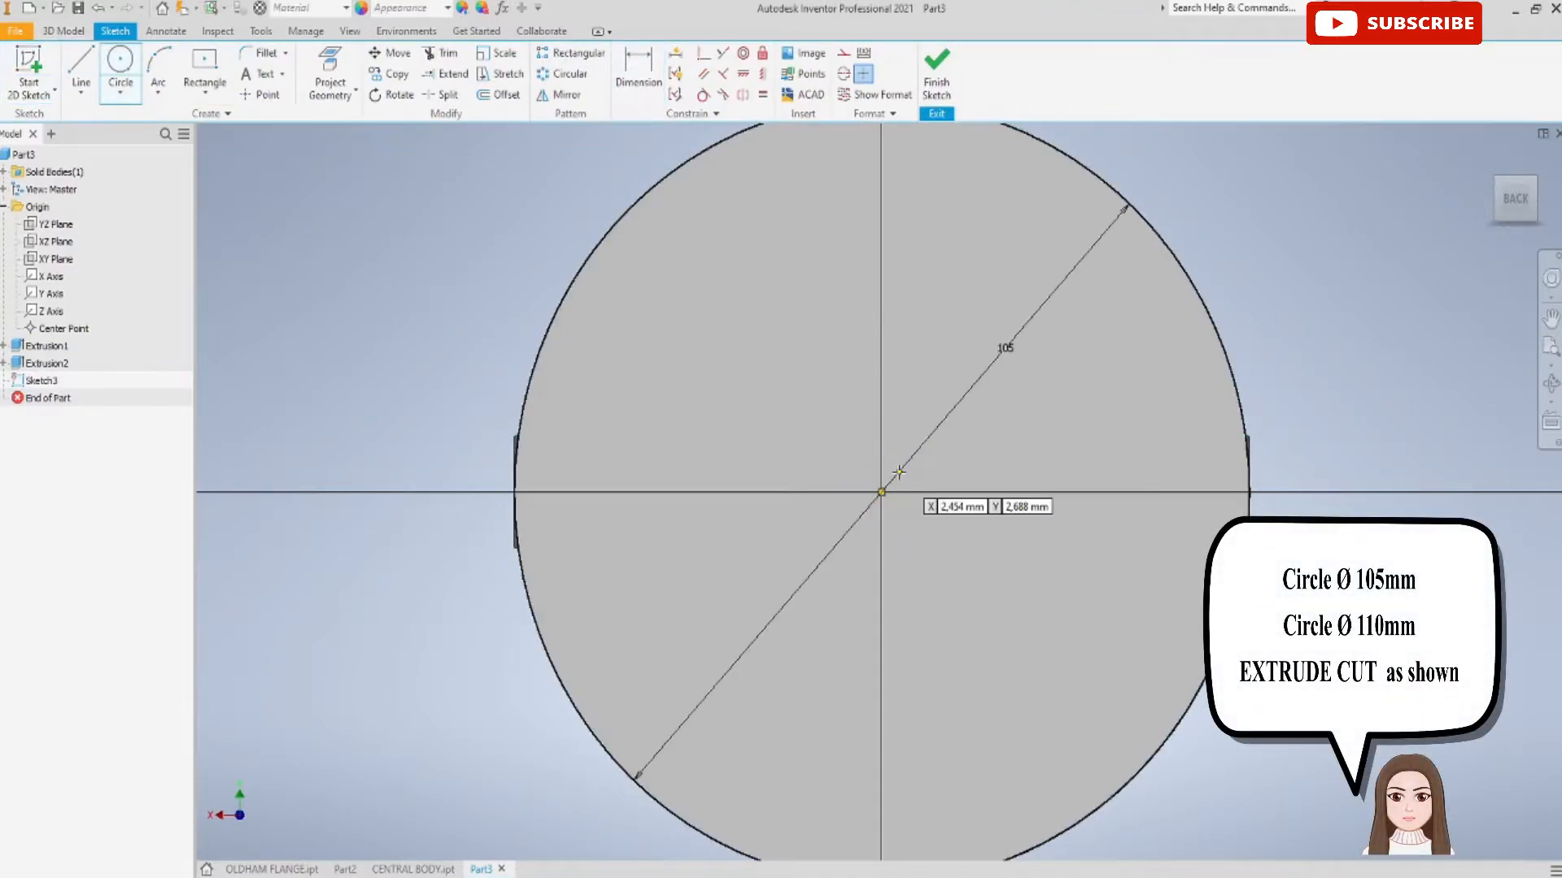
click(882, 491)
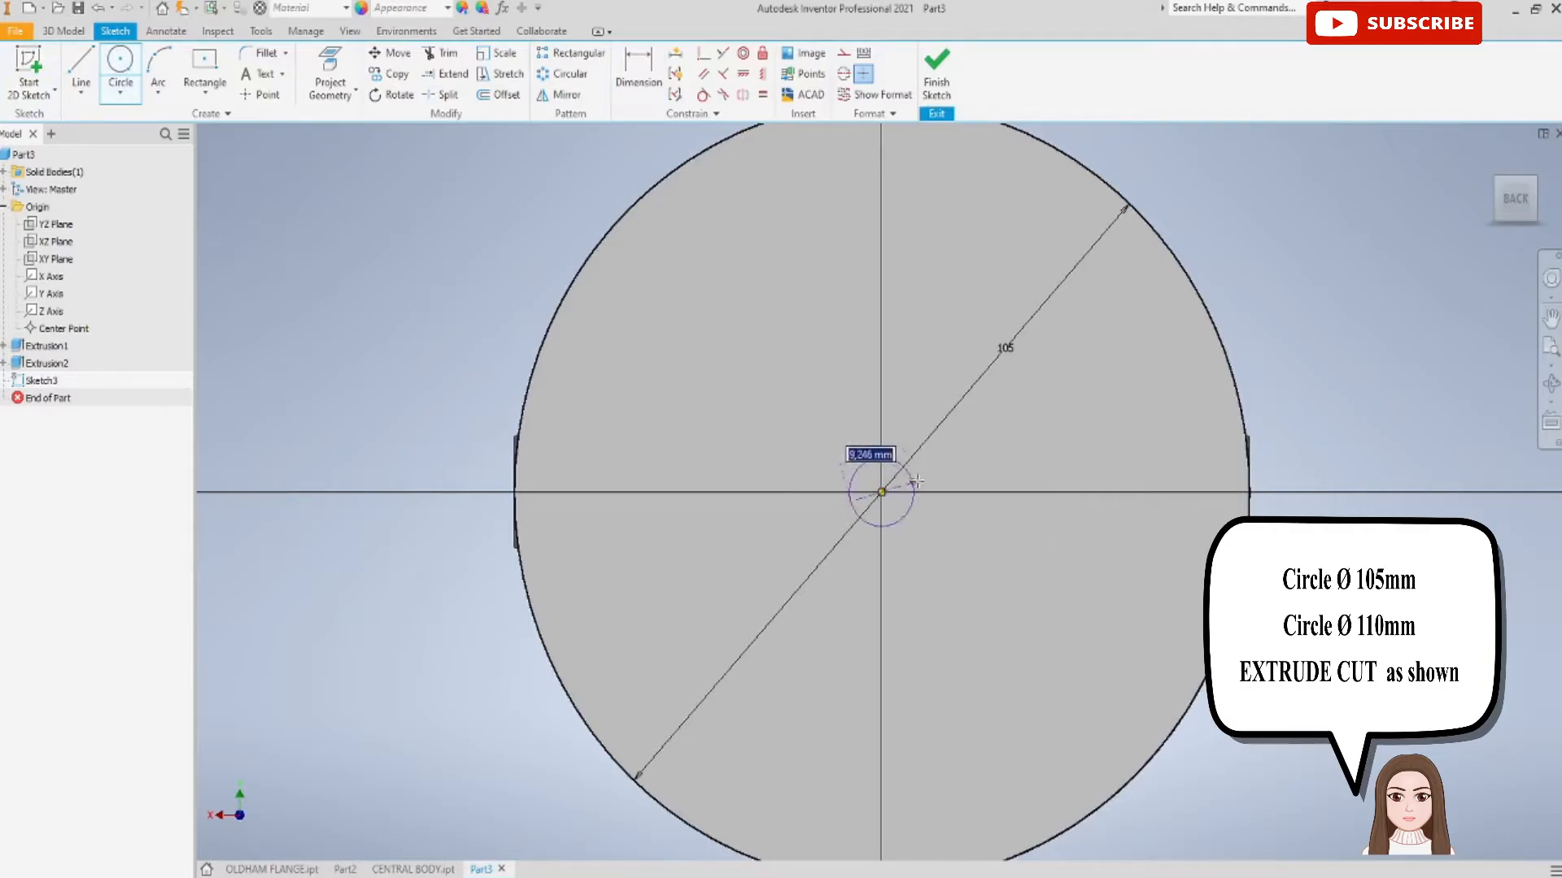
key(Return)
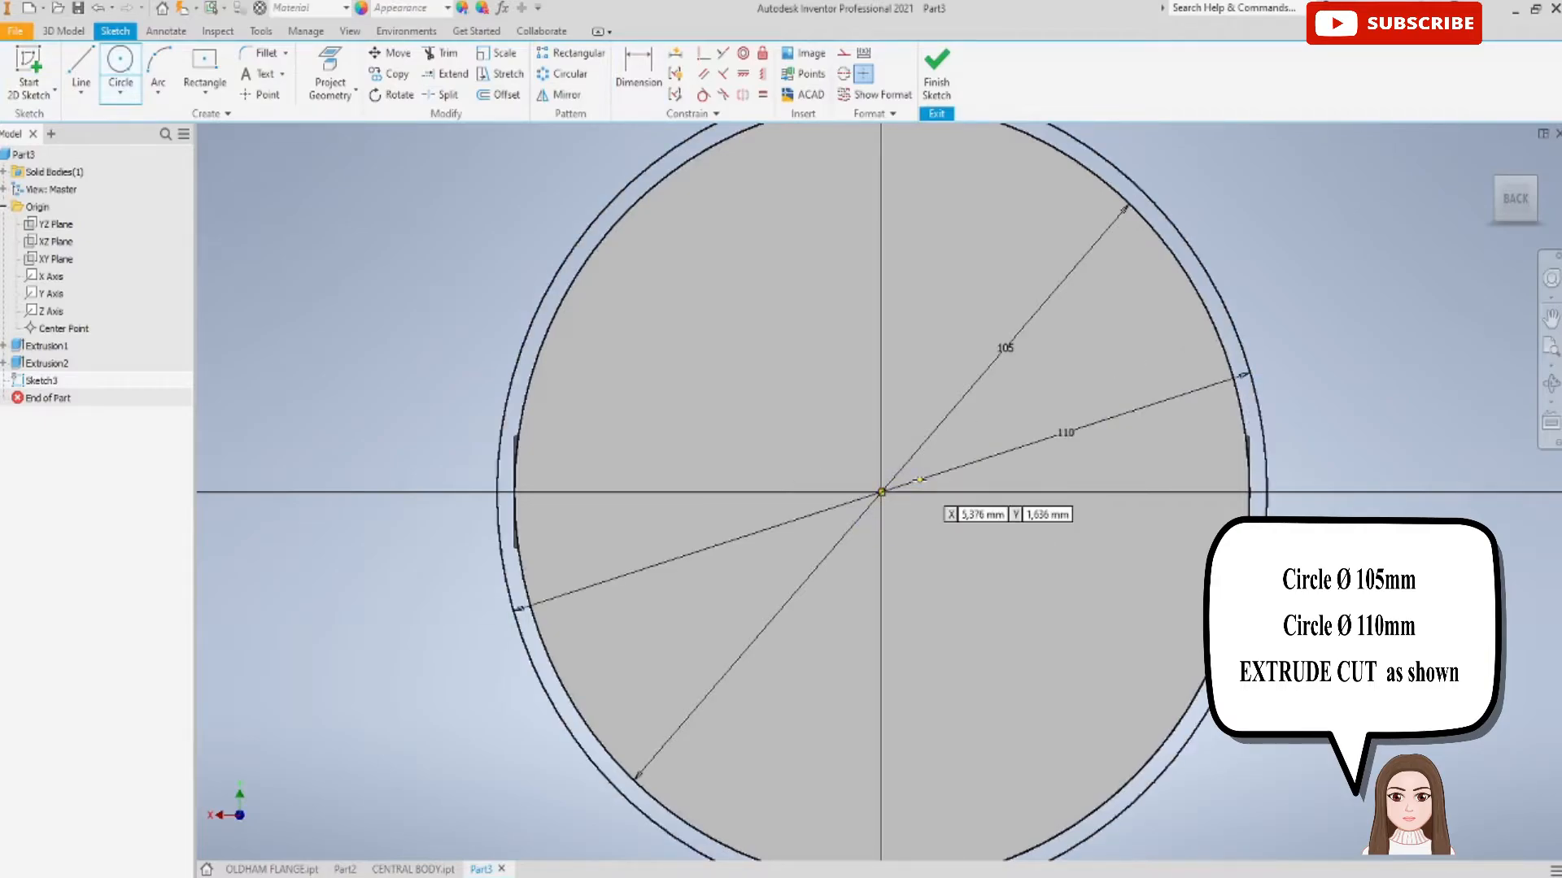
Extrude the ring between the two circles as a cut, 0.6*30 mm toward the rib, trimming the rib's ends flush with the disc
click(936, 75)
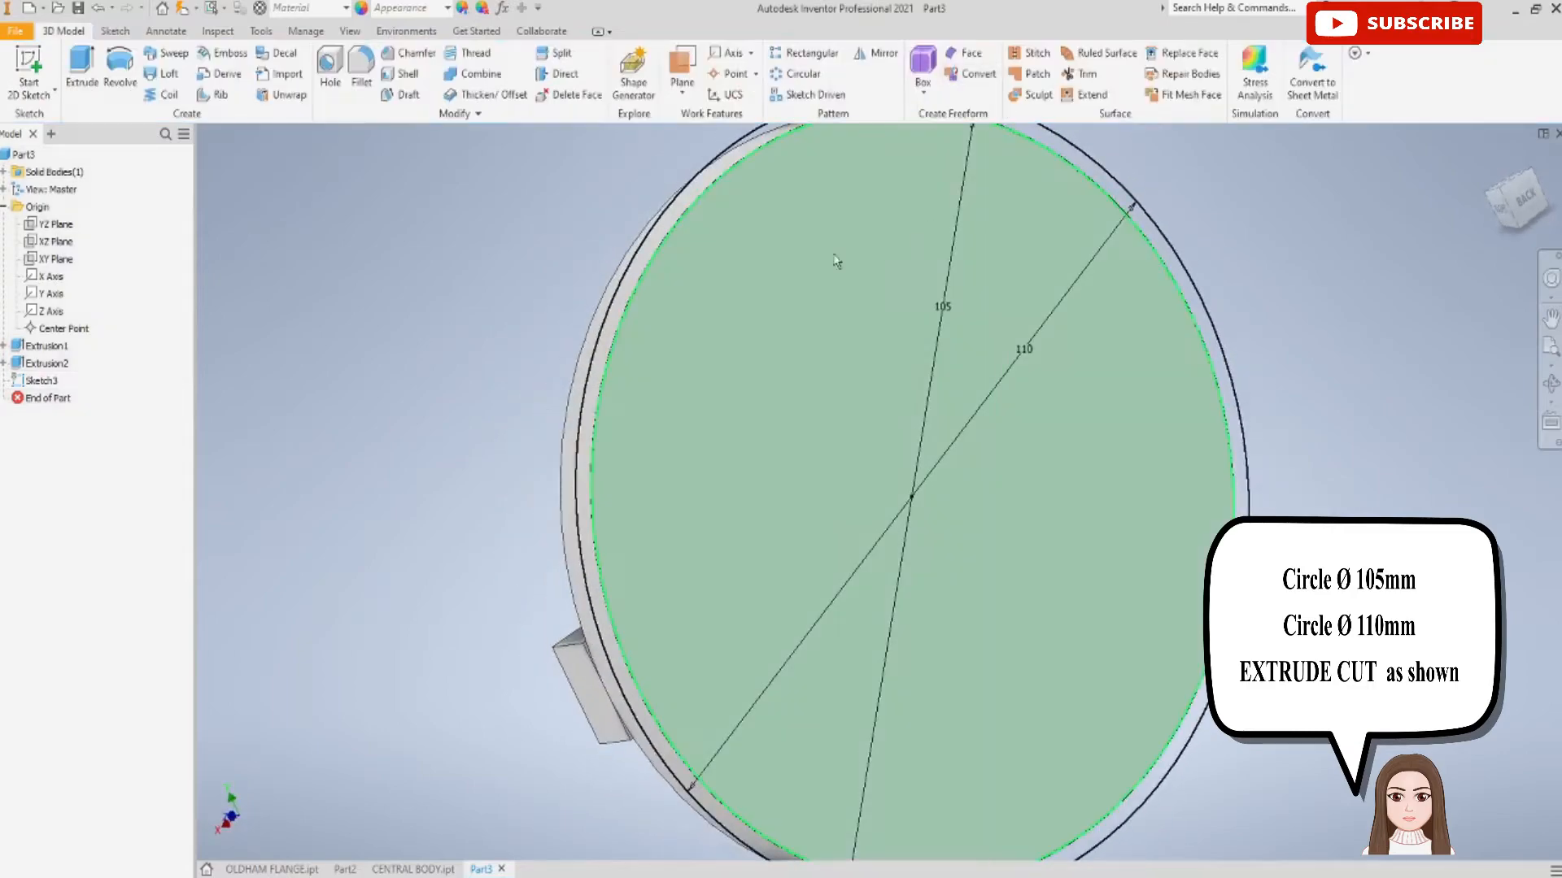
click(93, 82)
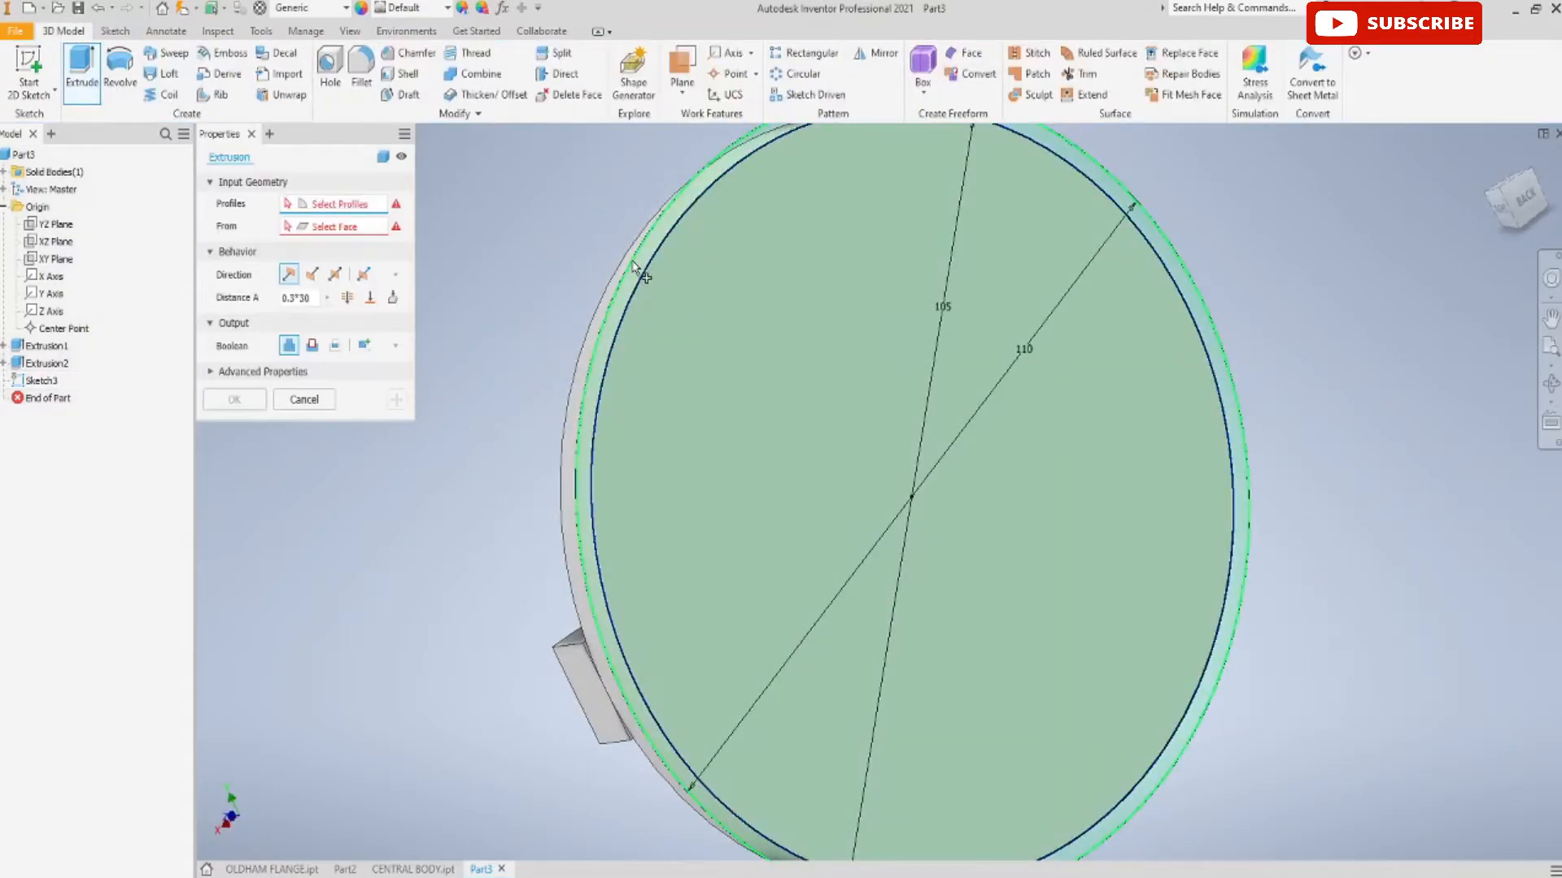
scroll(635, 265, down, 5)
click(647, 264)
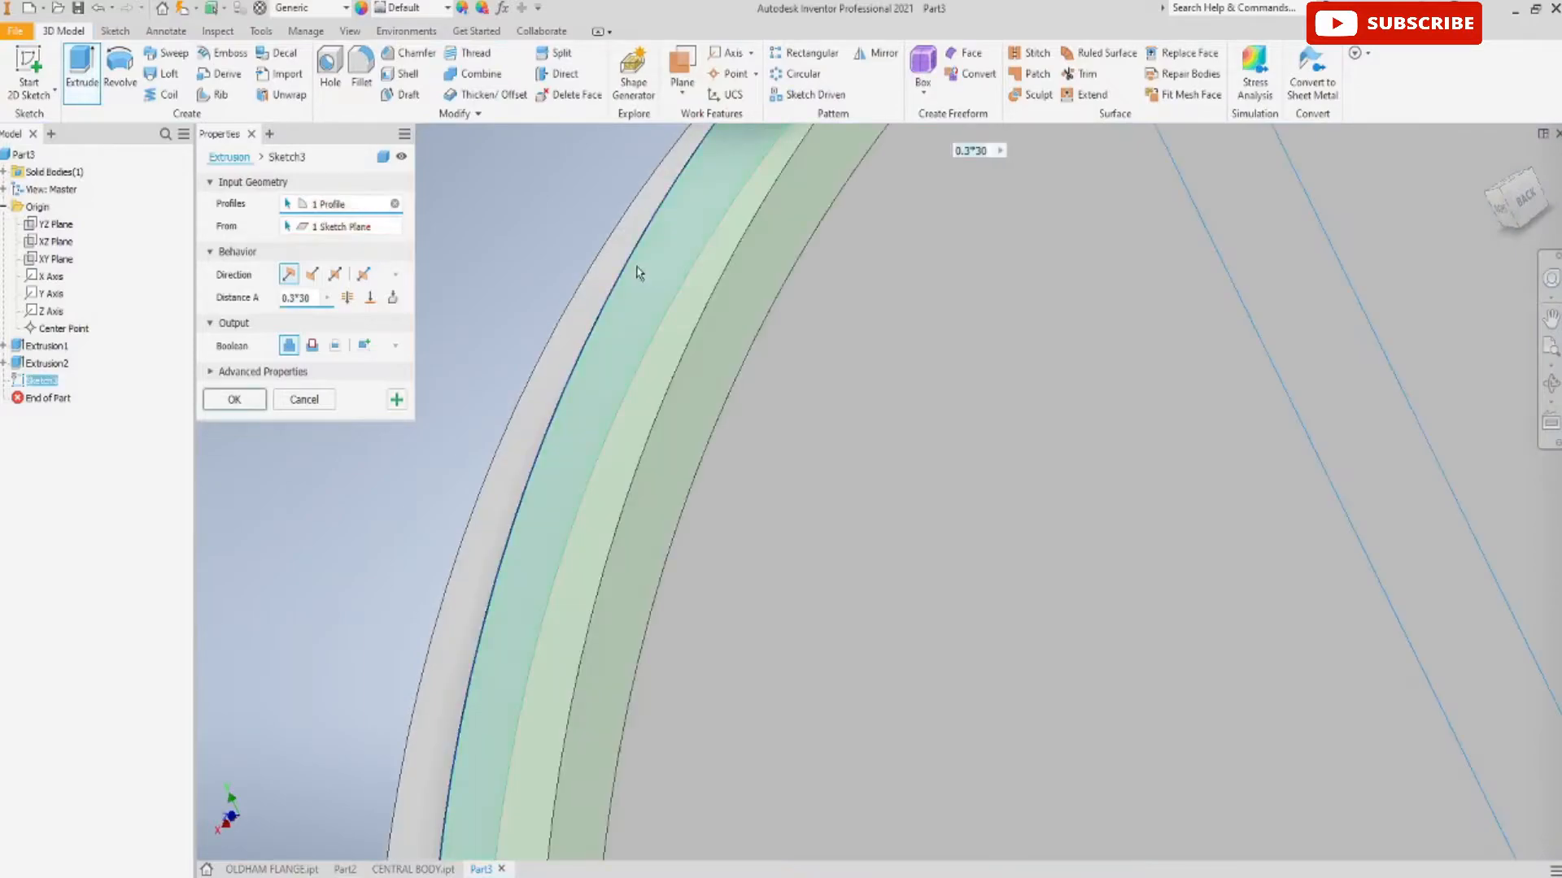
click(314, 351)
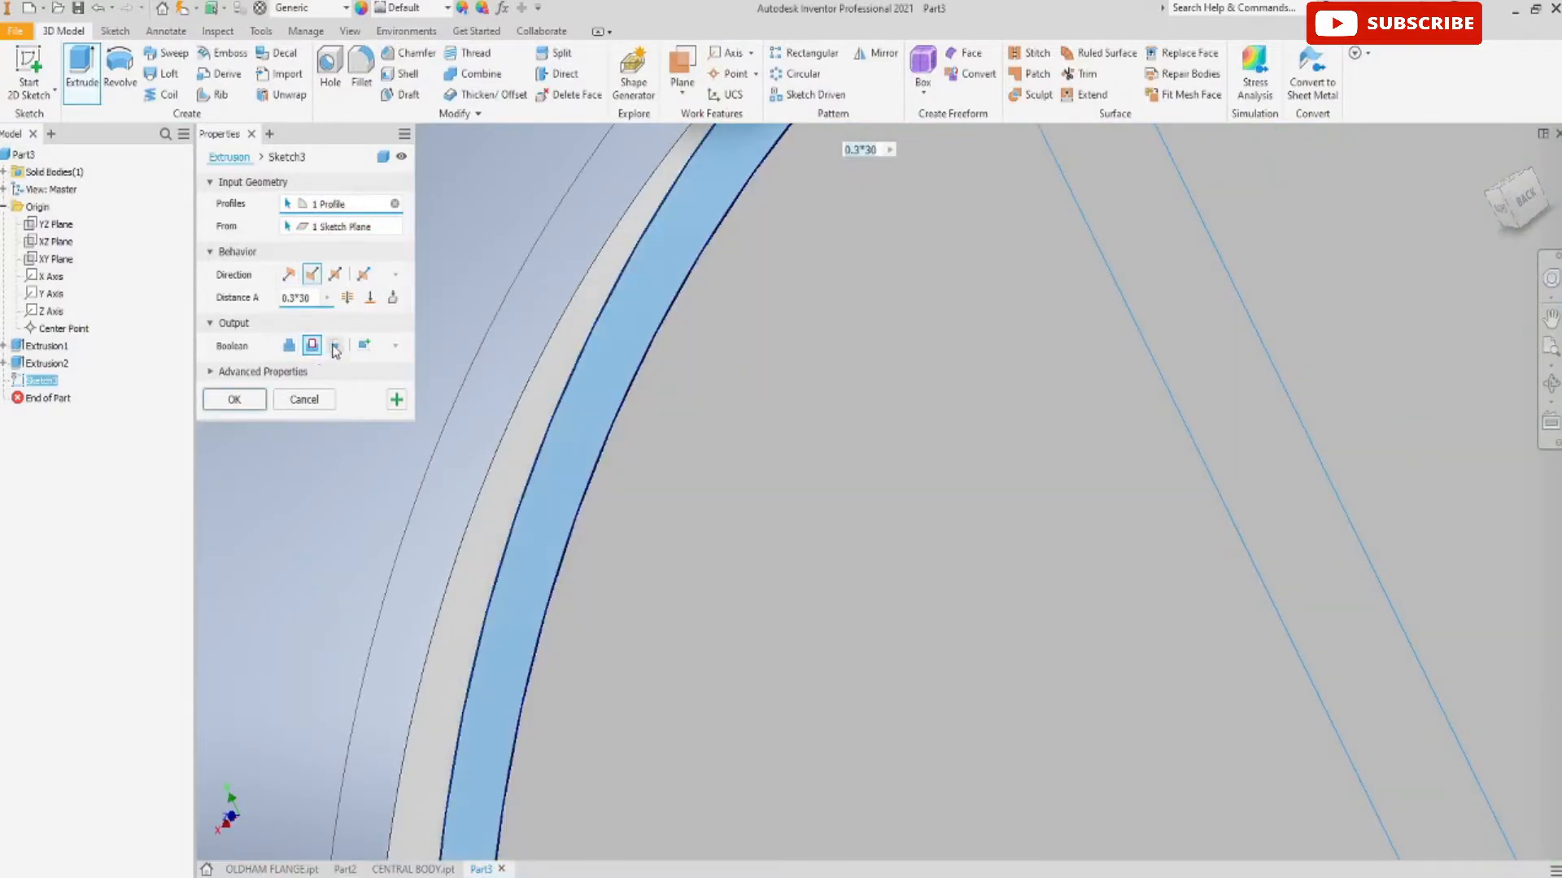
scroll(773, 372, up, 5)
shift+middle_drag(616, 513, 747, 485)
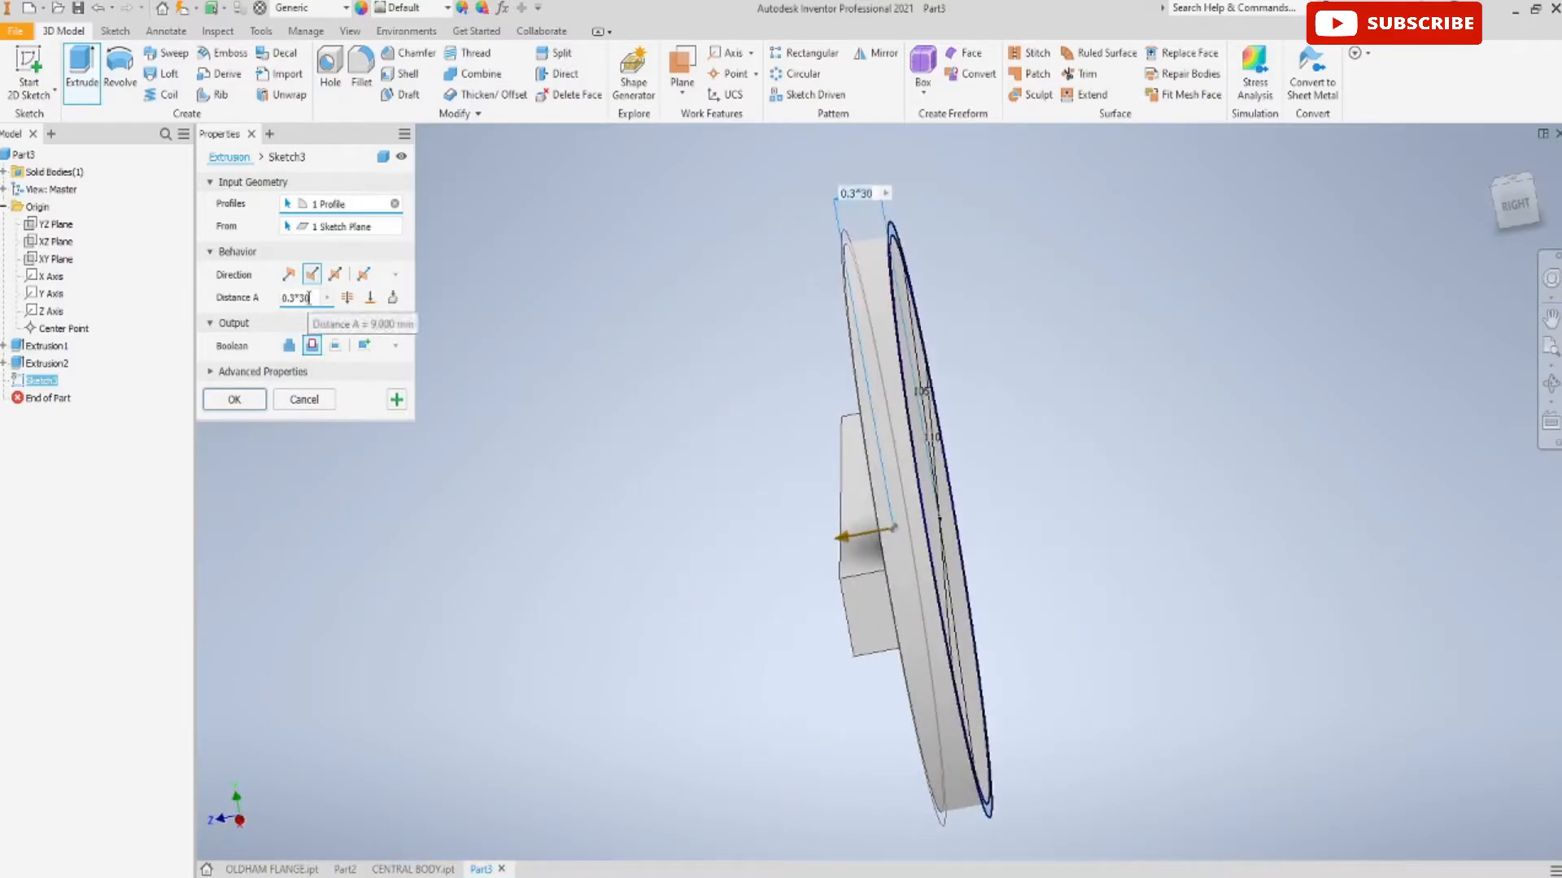
double_click(295, 298)
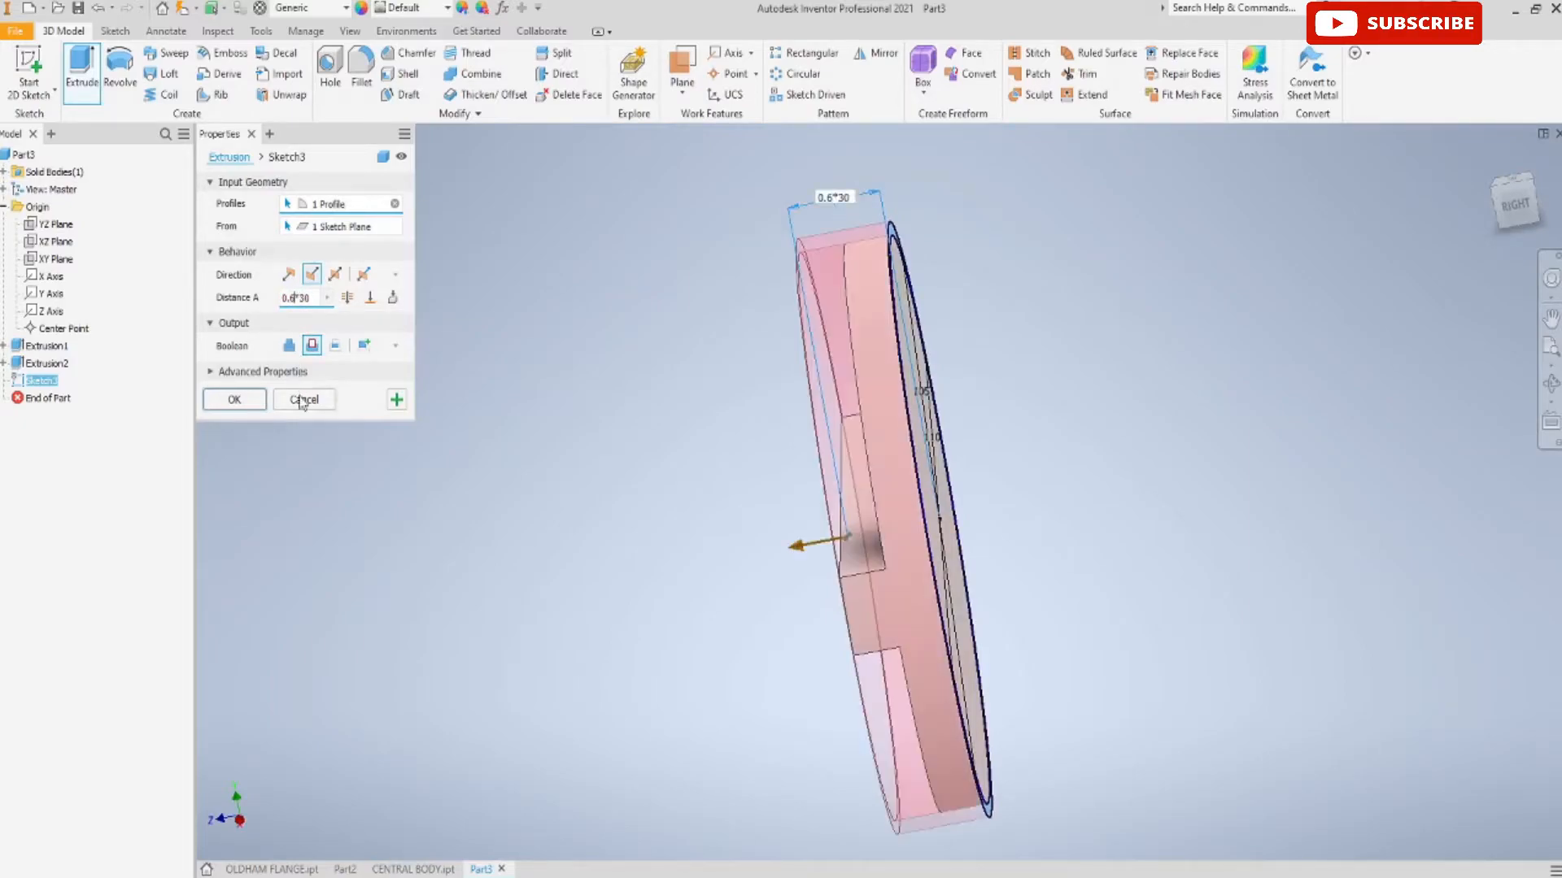
click(235, 400)
Sketch a vertical centre-based rectangle about 26 mm wide on the disc's back face, centred on the origin and extending past the disc's edge
shift+middle_drag(588, 485, 527, 436)
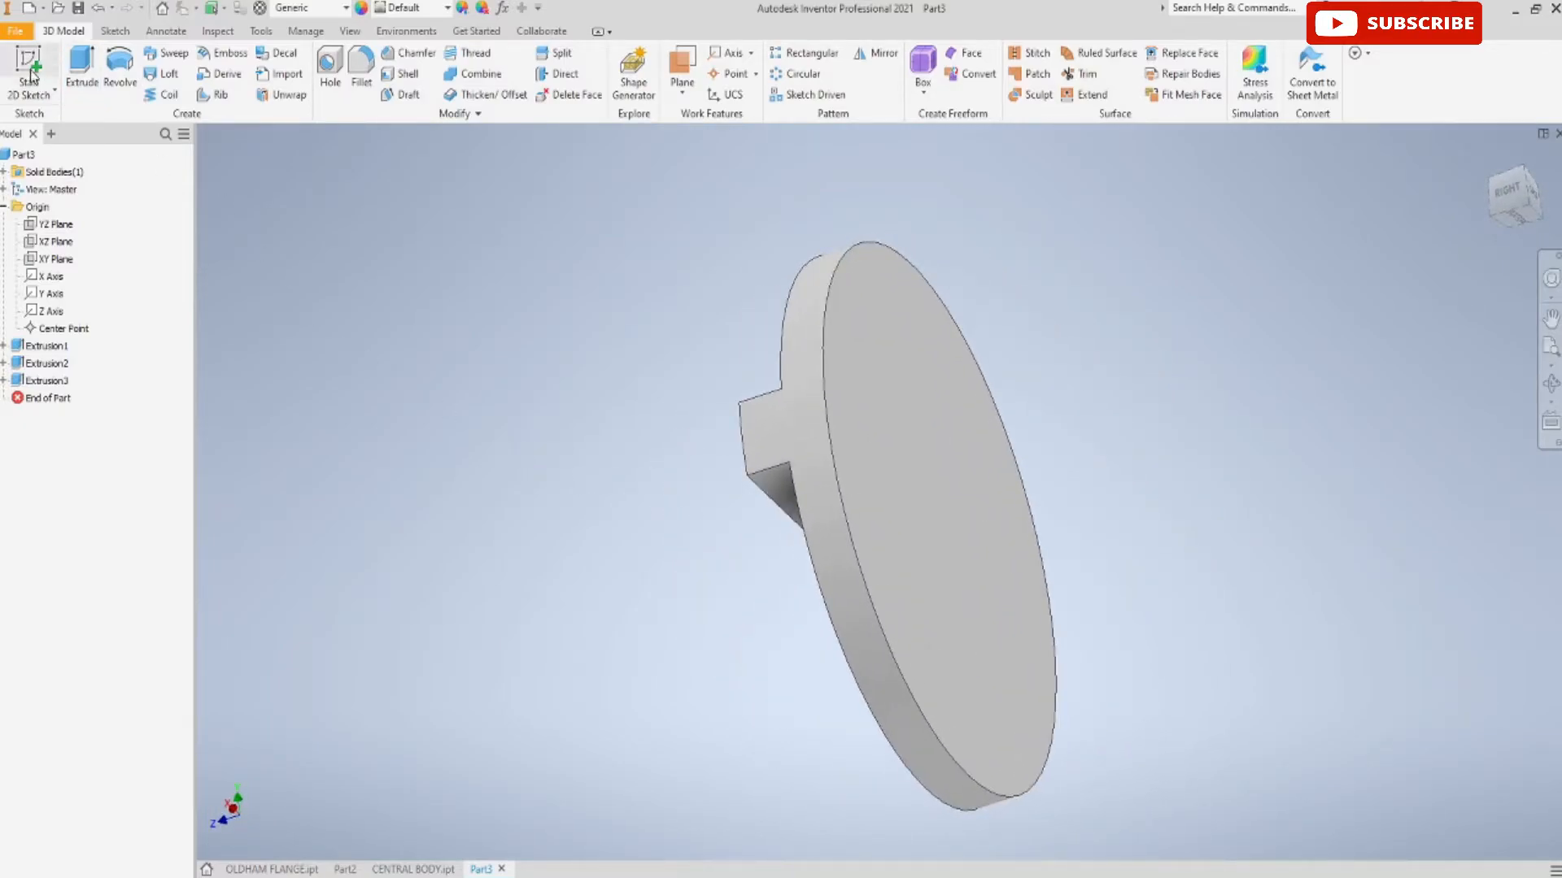
click(956, 439)
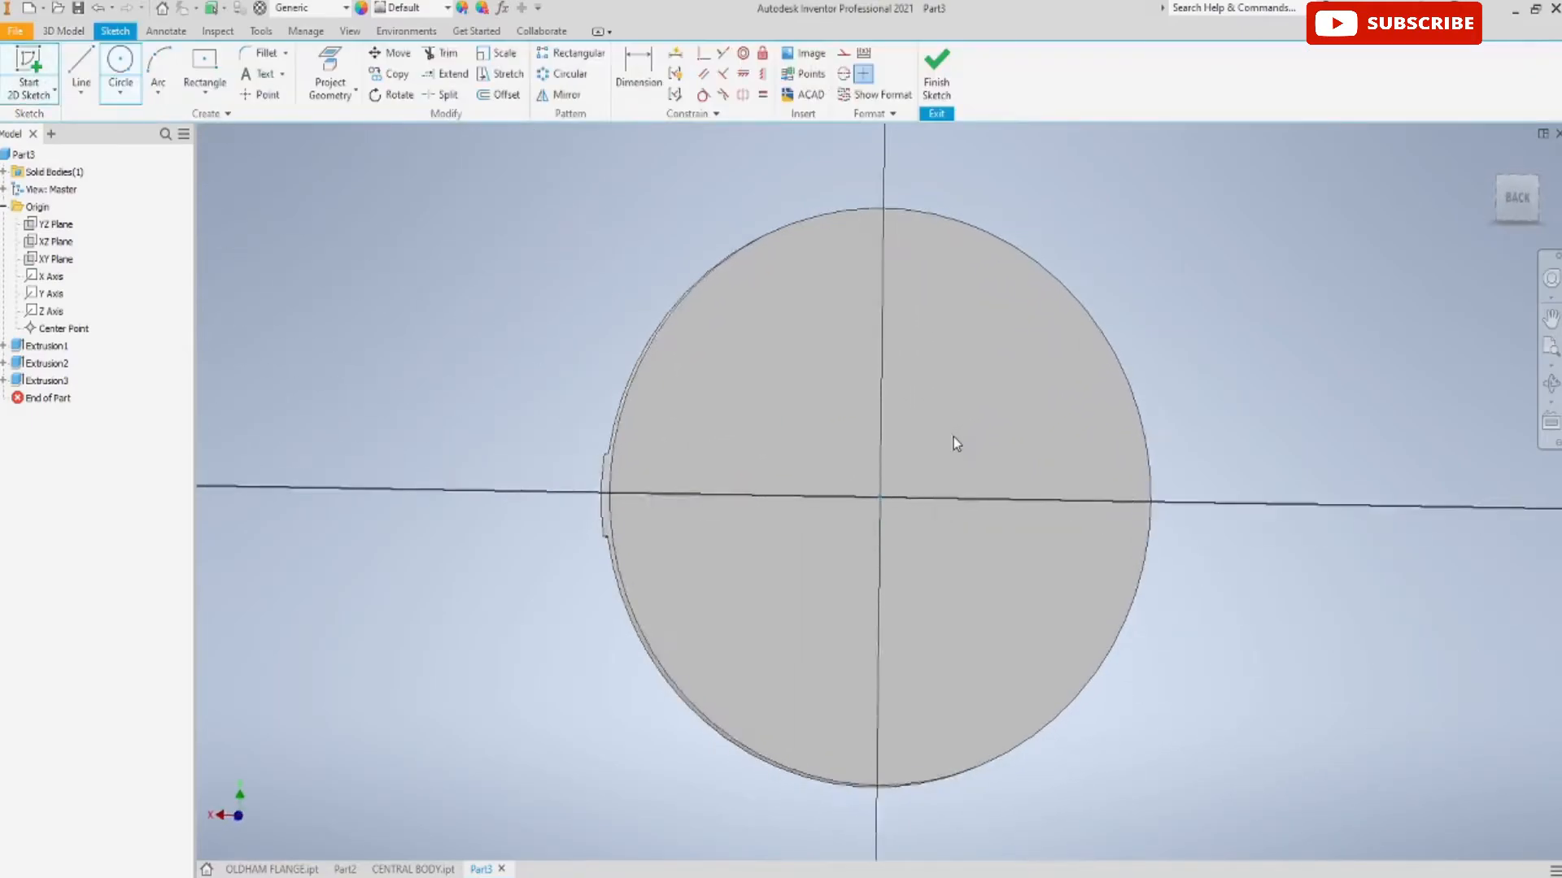
click(205, 65)
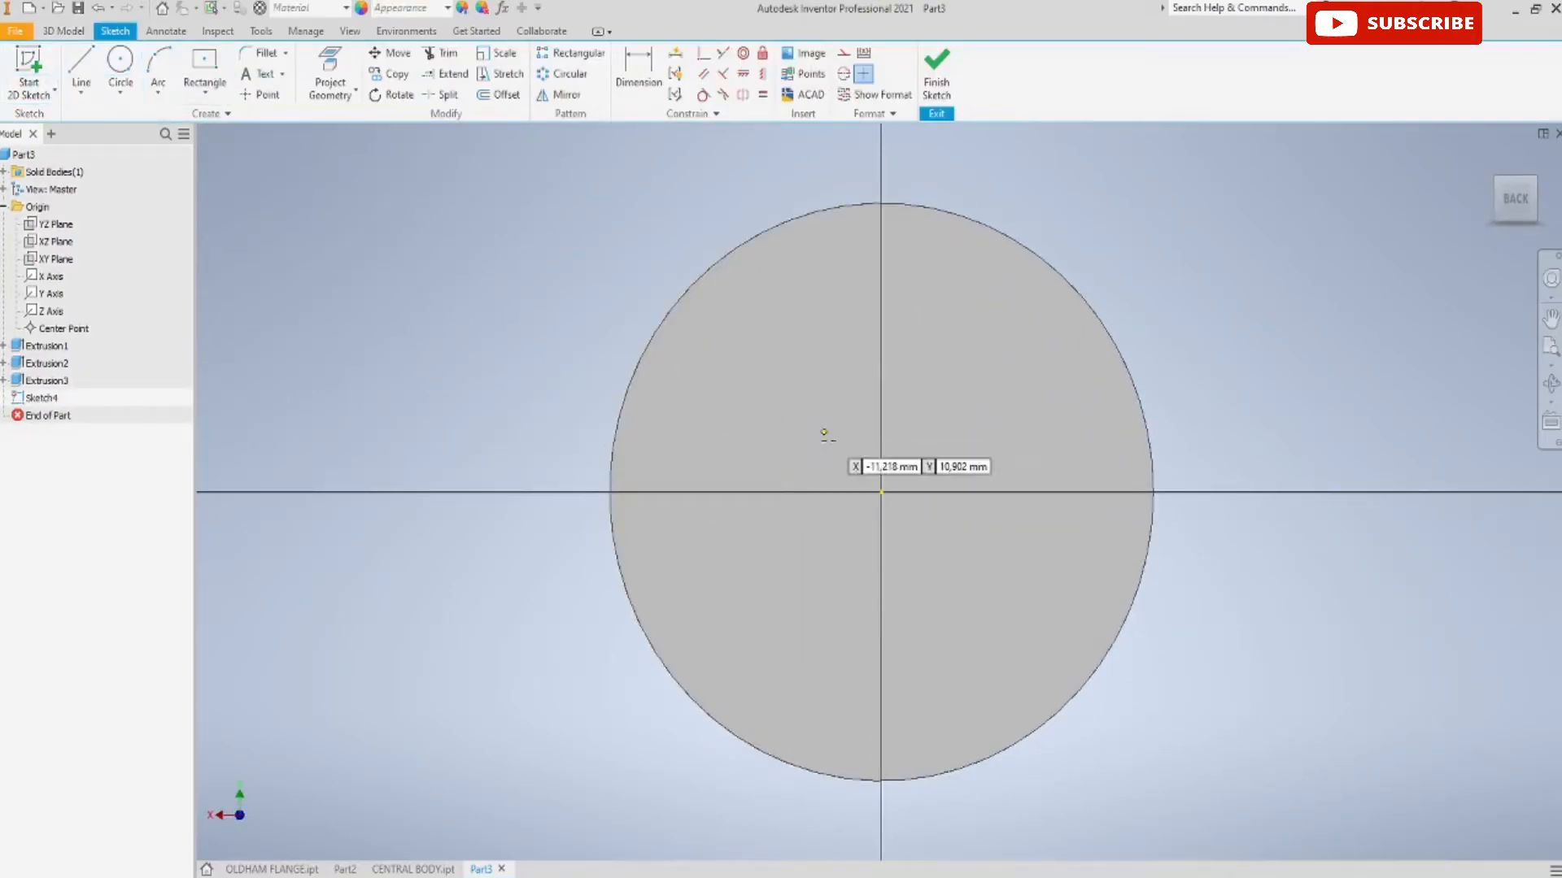
click(881, 492)
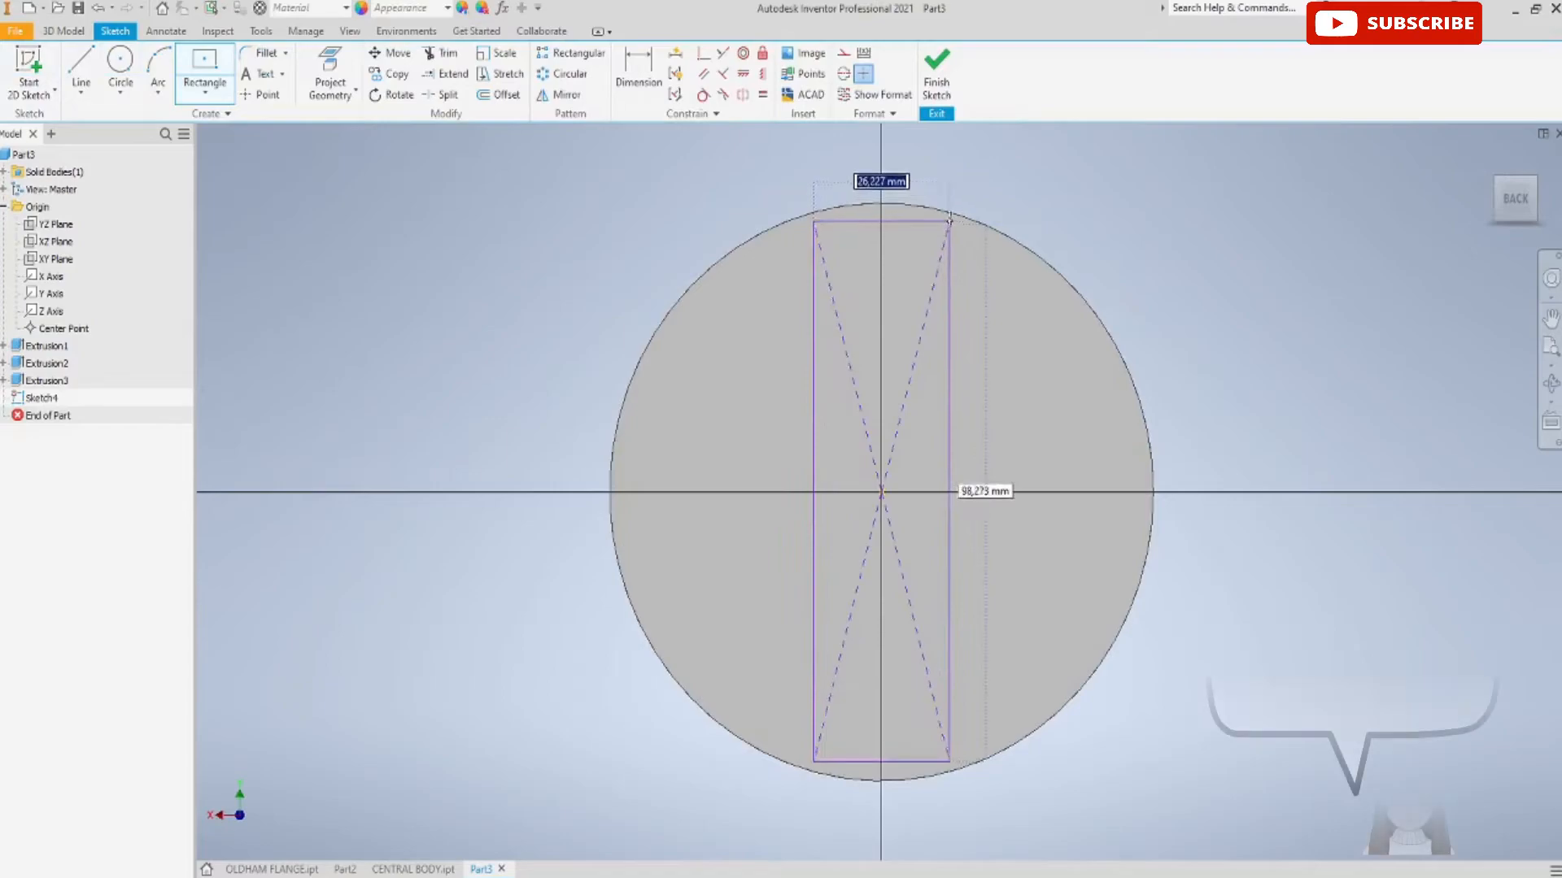
click(949, 191)
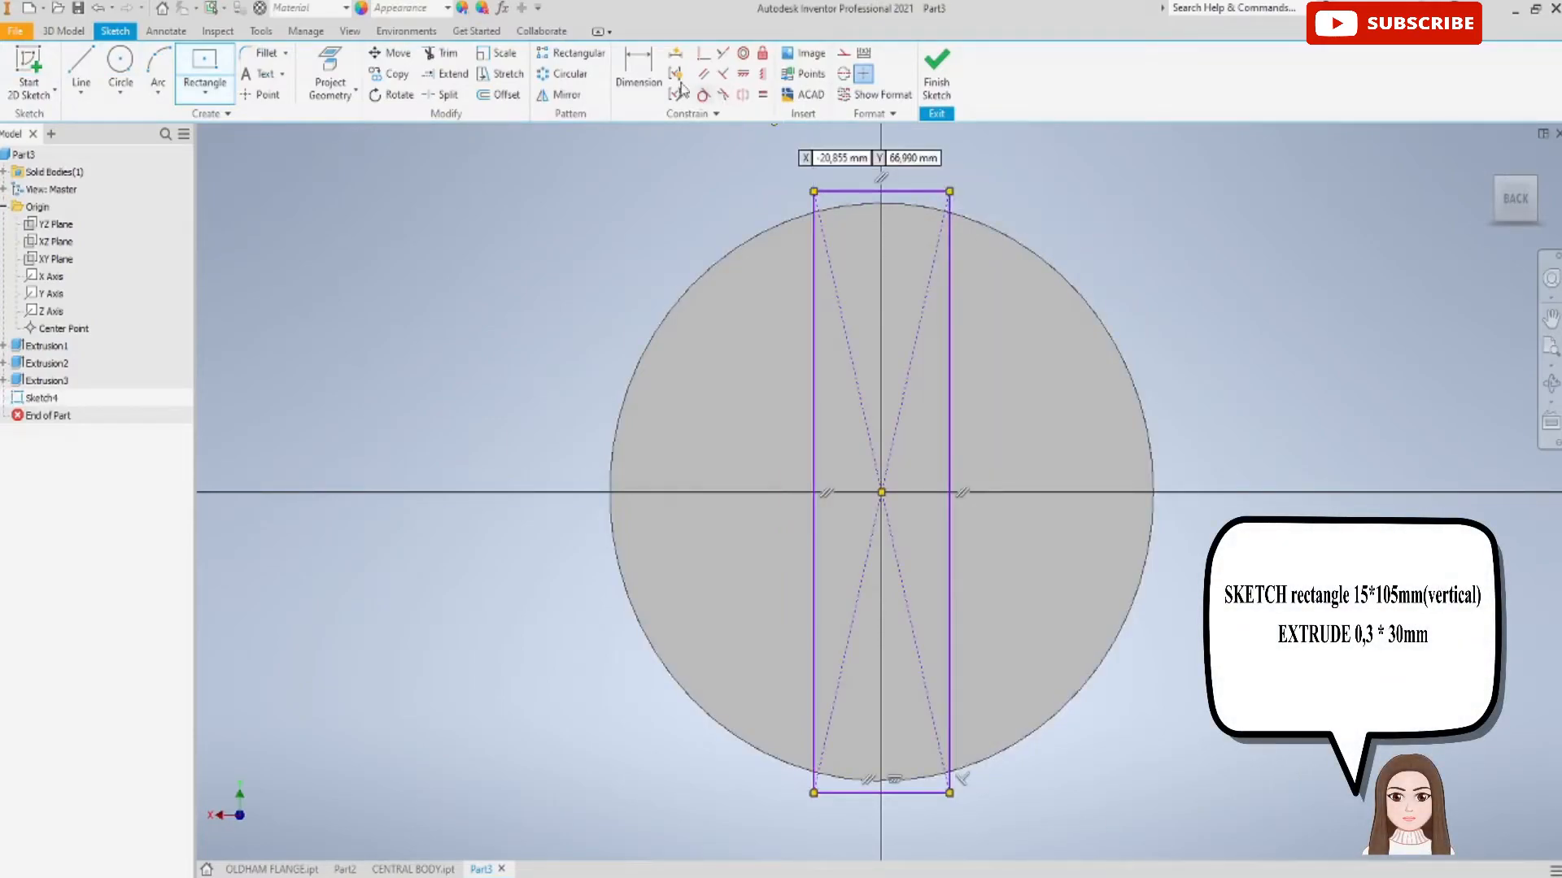
Dimension the centred rectangle 15 mm wide and 105 mm high
click(652, 70)
click(813, 319)
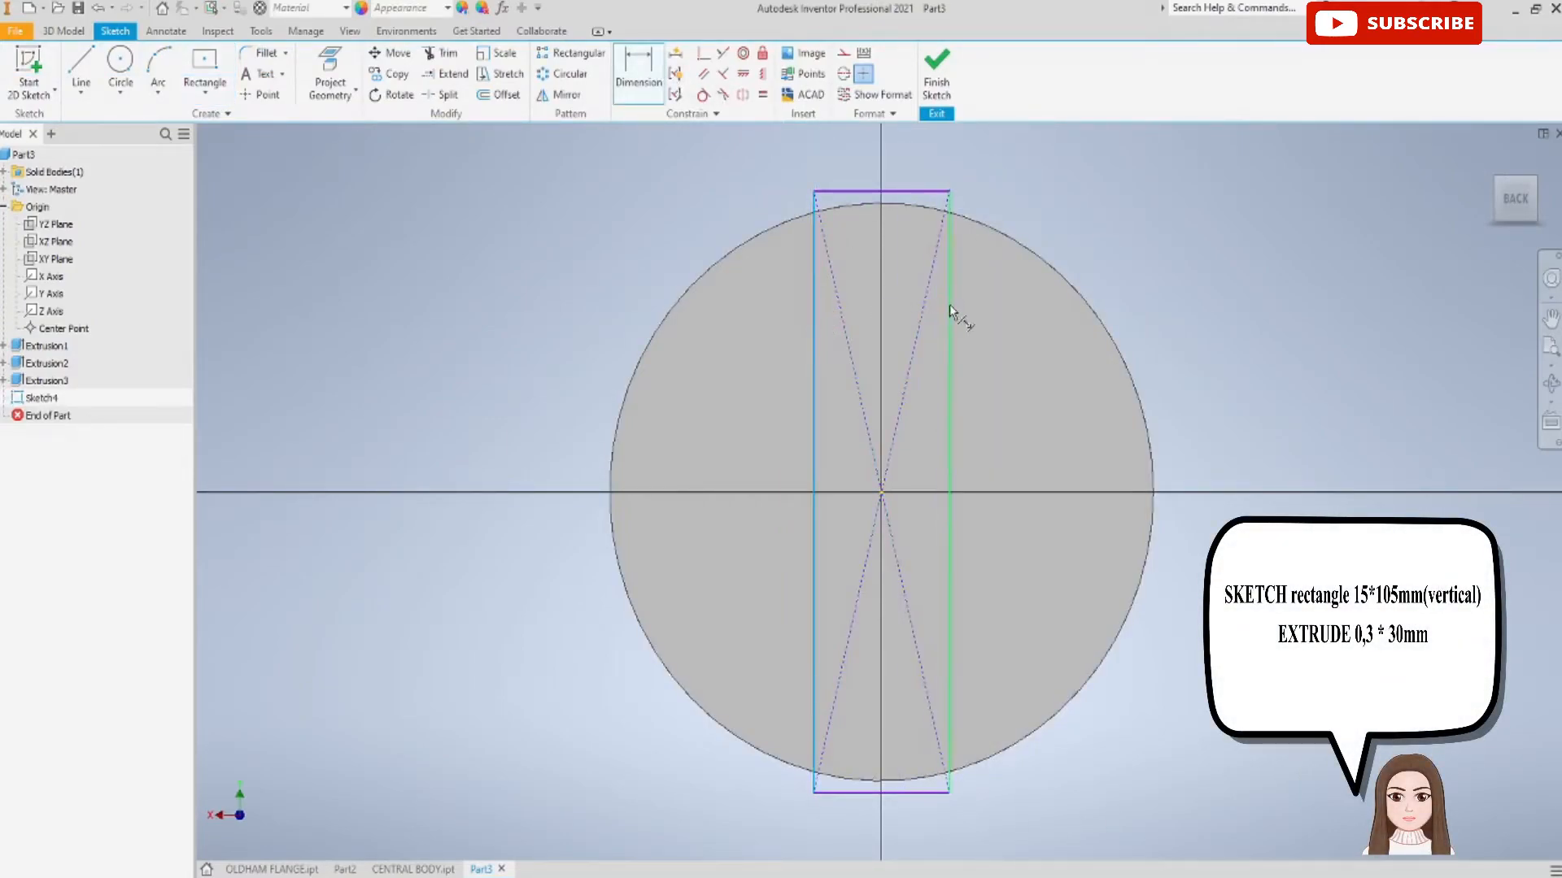
click(935, 171)
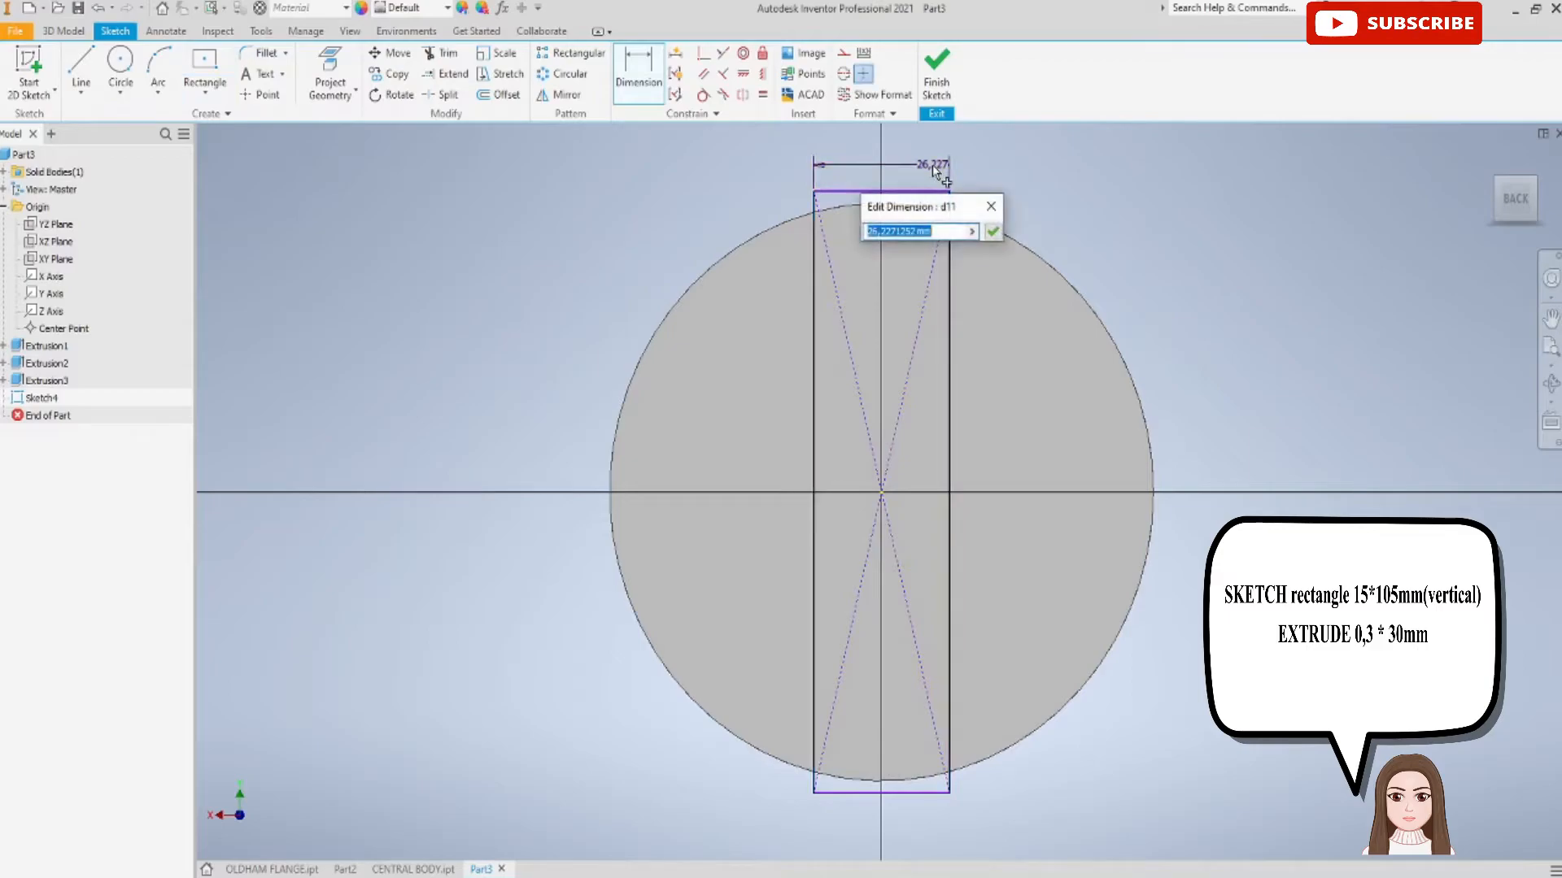
key(Return)
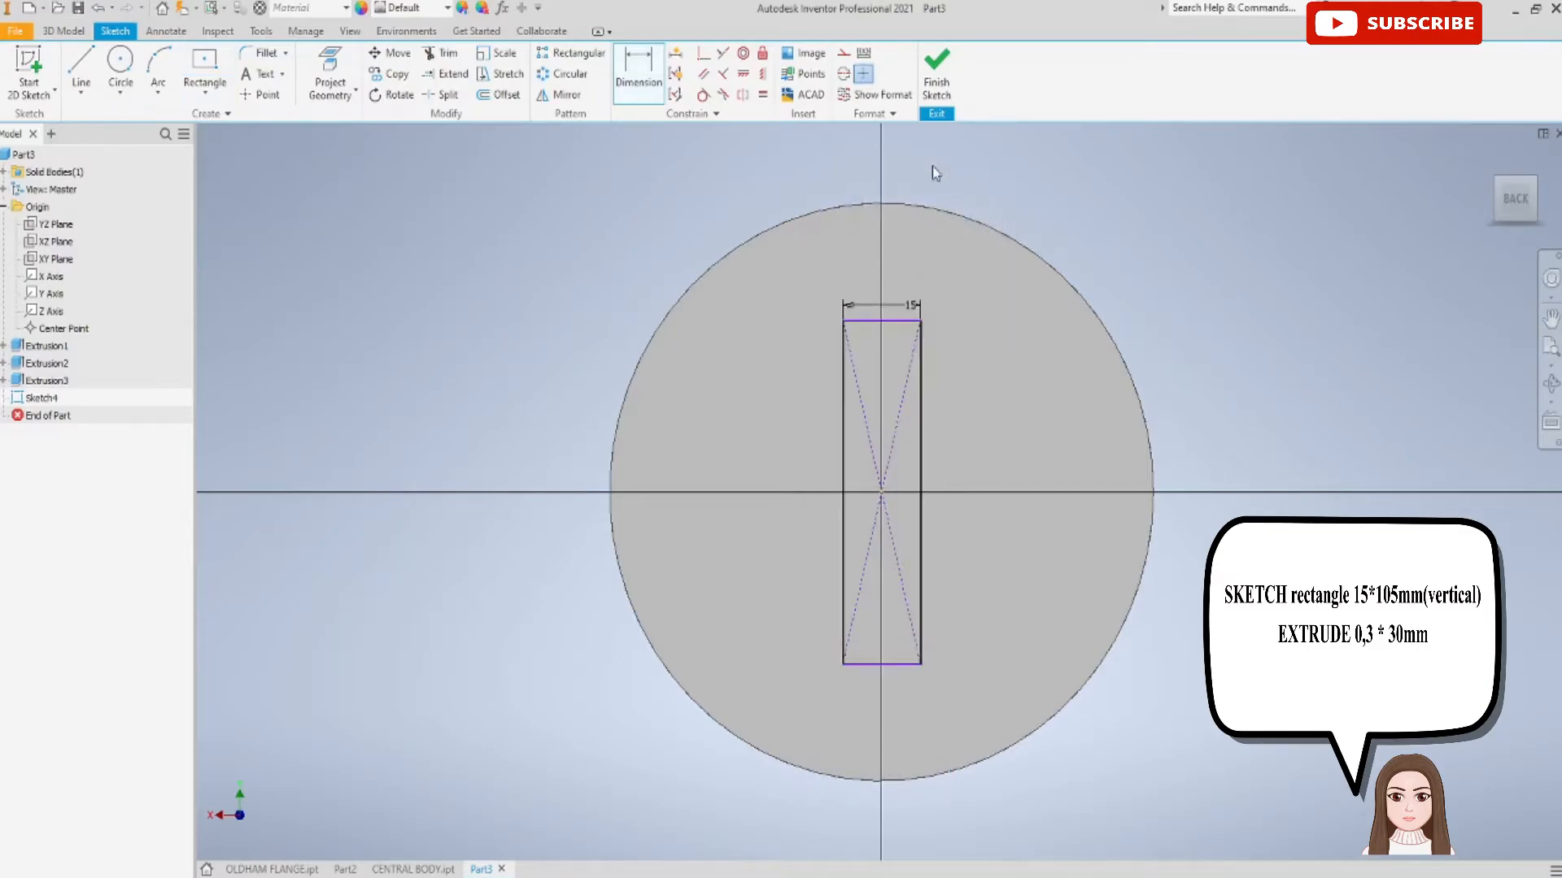
click(906, 323)
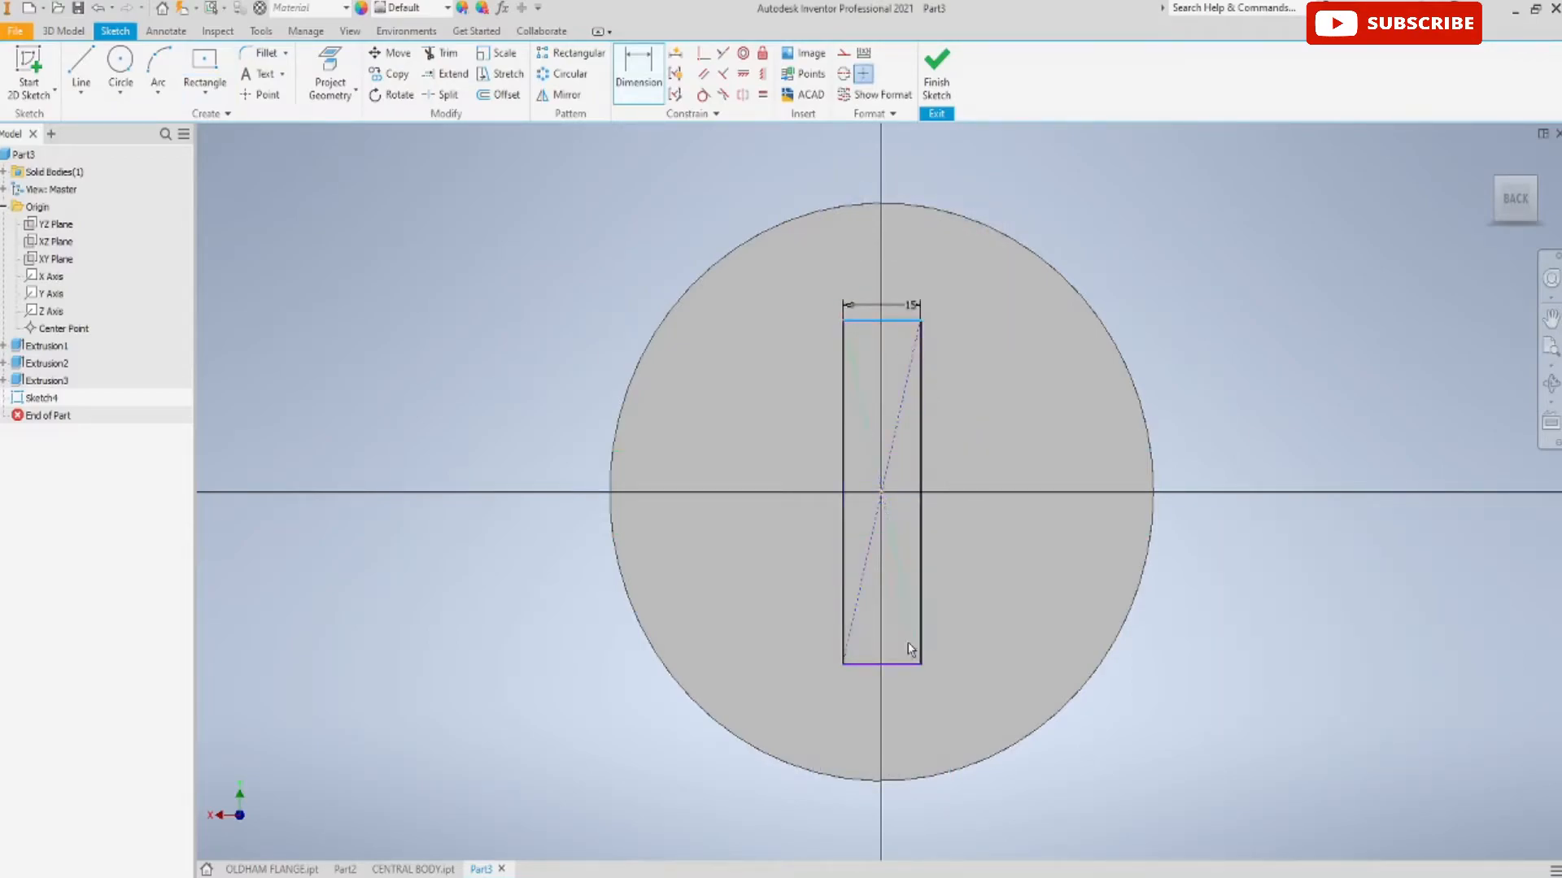
click(908, 666)
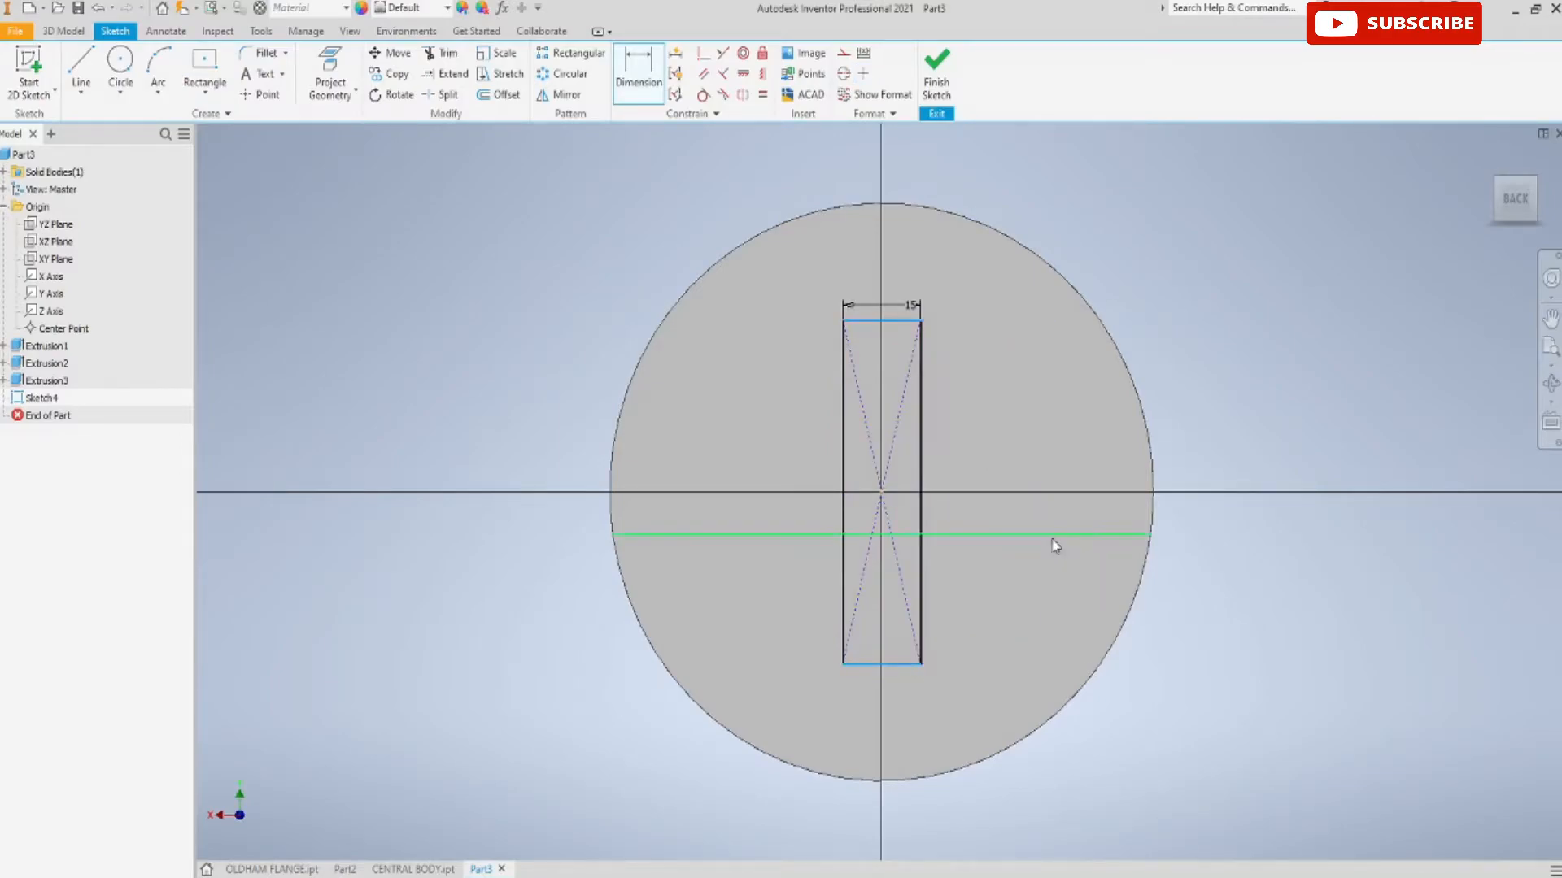
key(Escape)
click(638, 66)
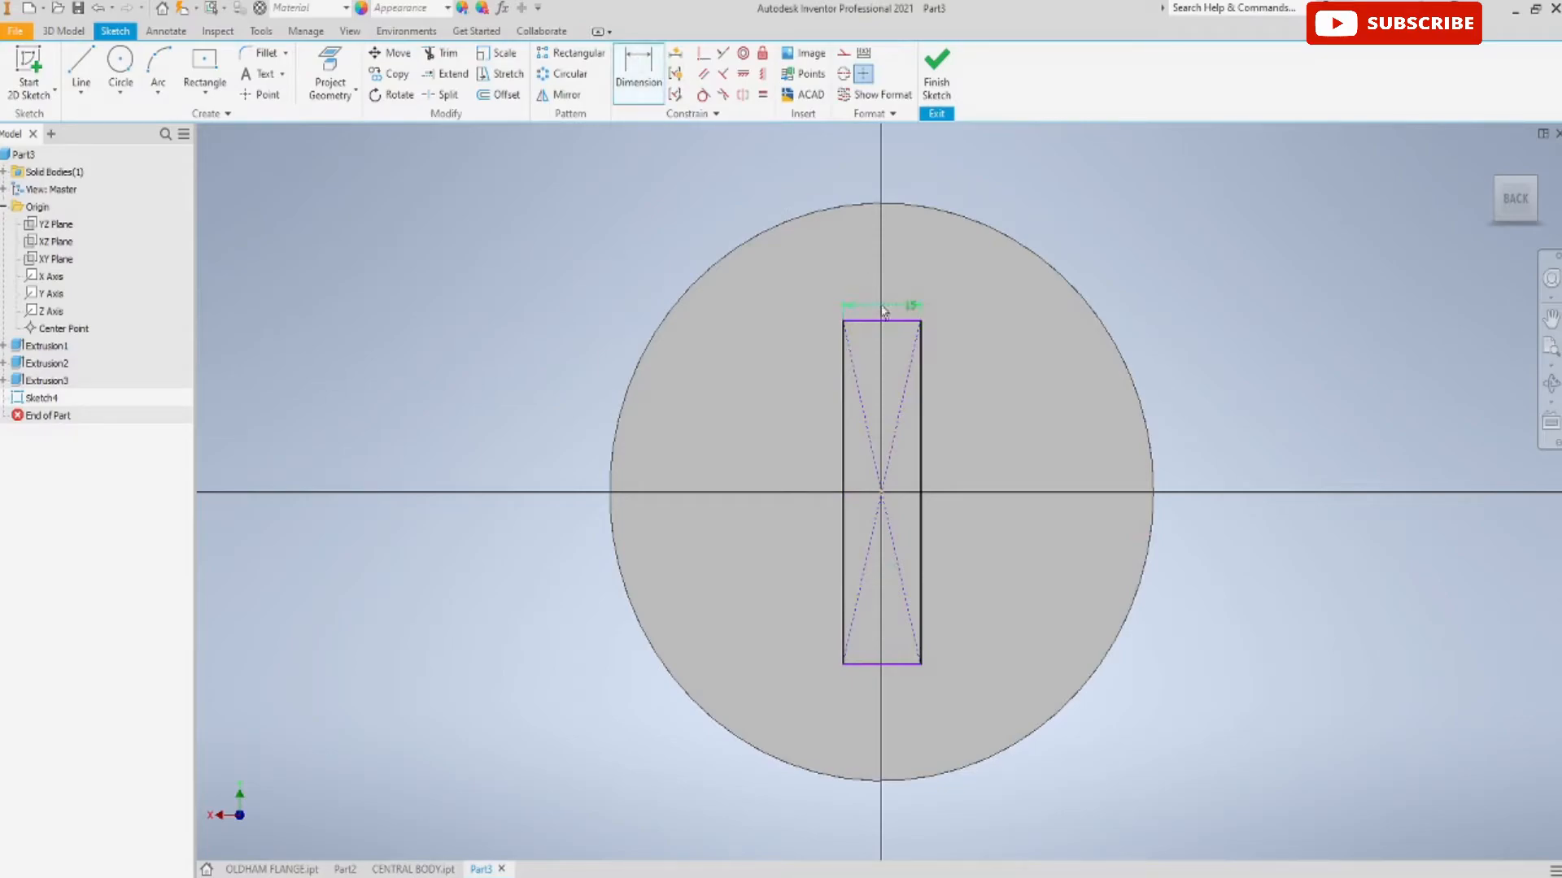
click(907, 665)
click(995, 570)
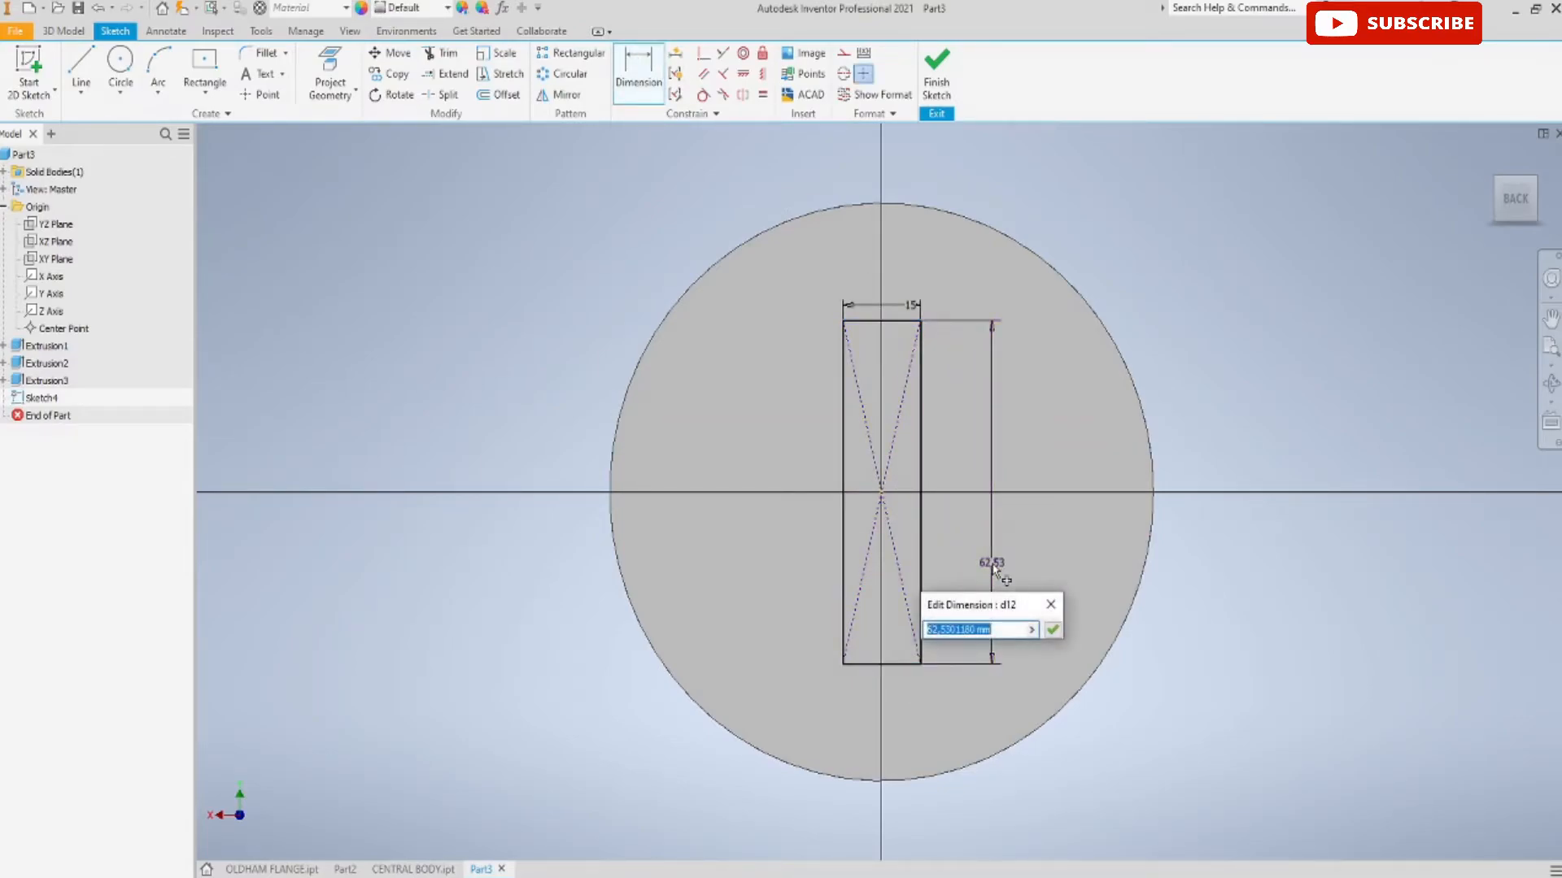
key(Return)
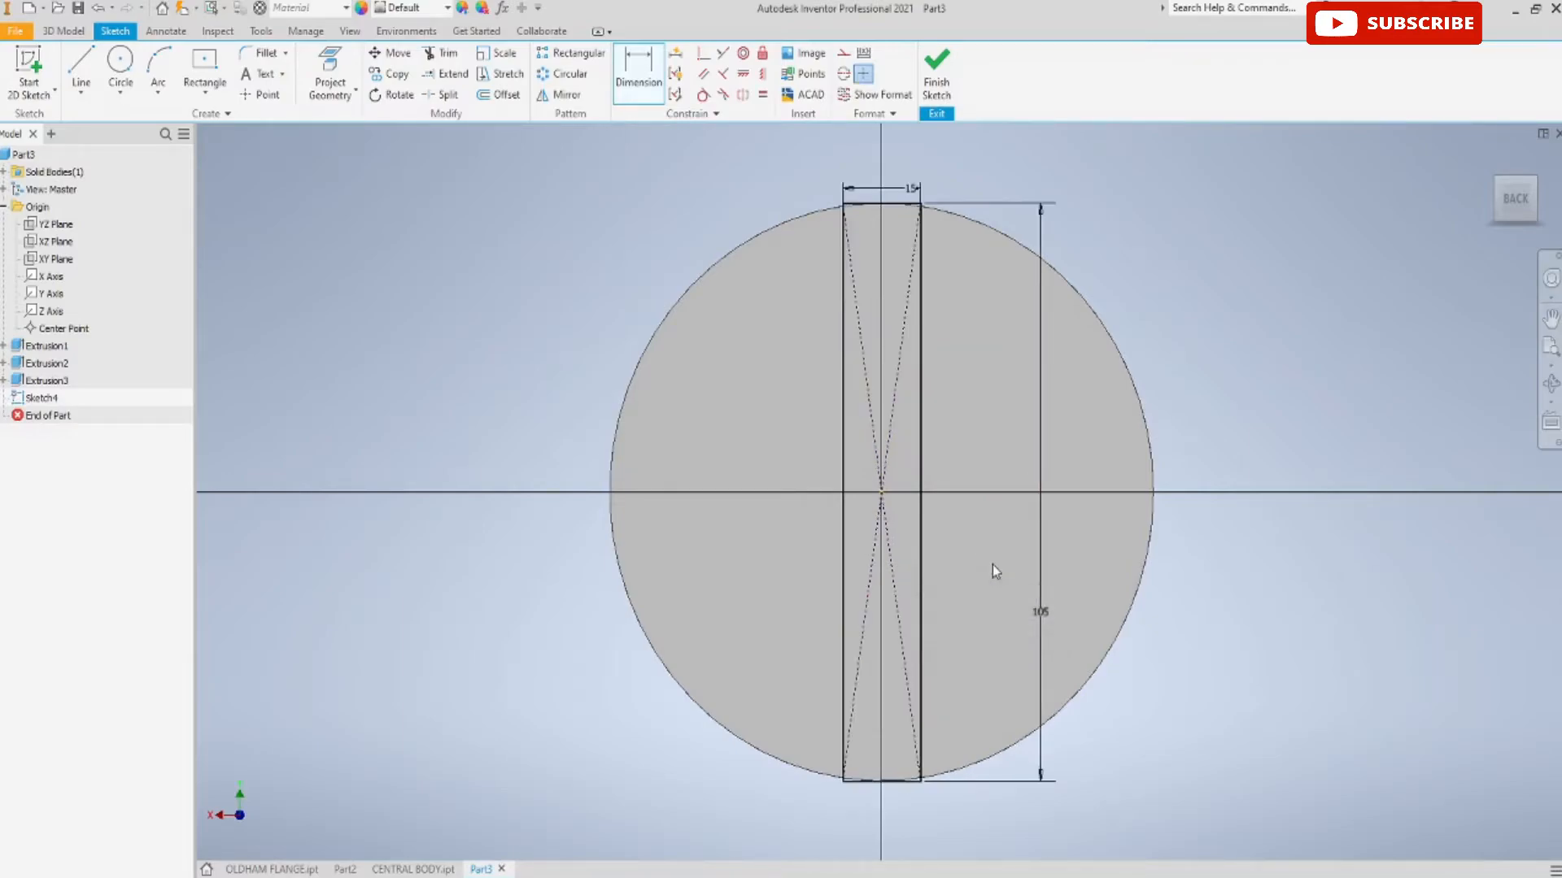
Finish the sketch and extrude the vertical rectangle 0.3*30 mm outward from the disc, joined to the body
click(938, 79)
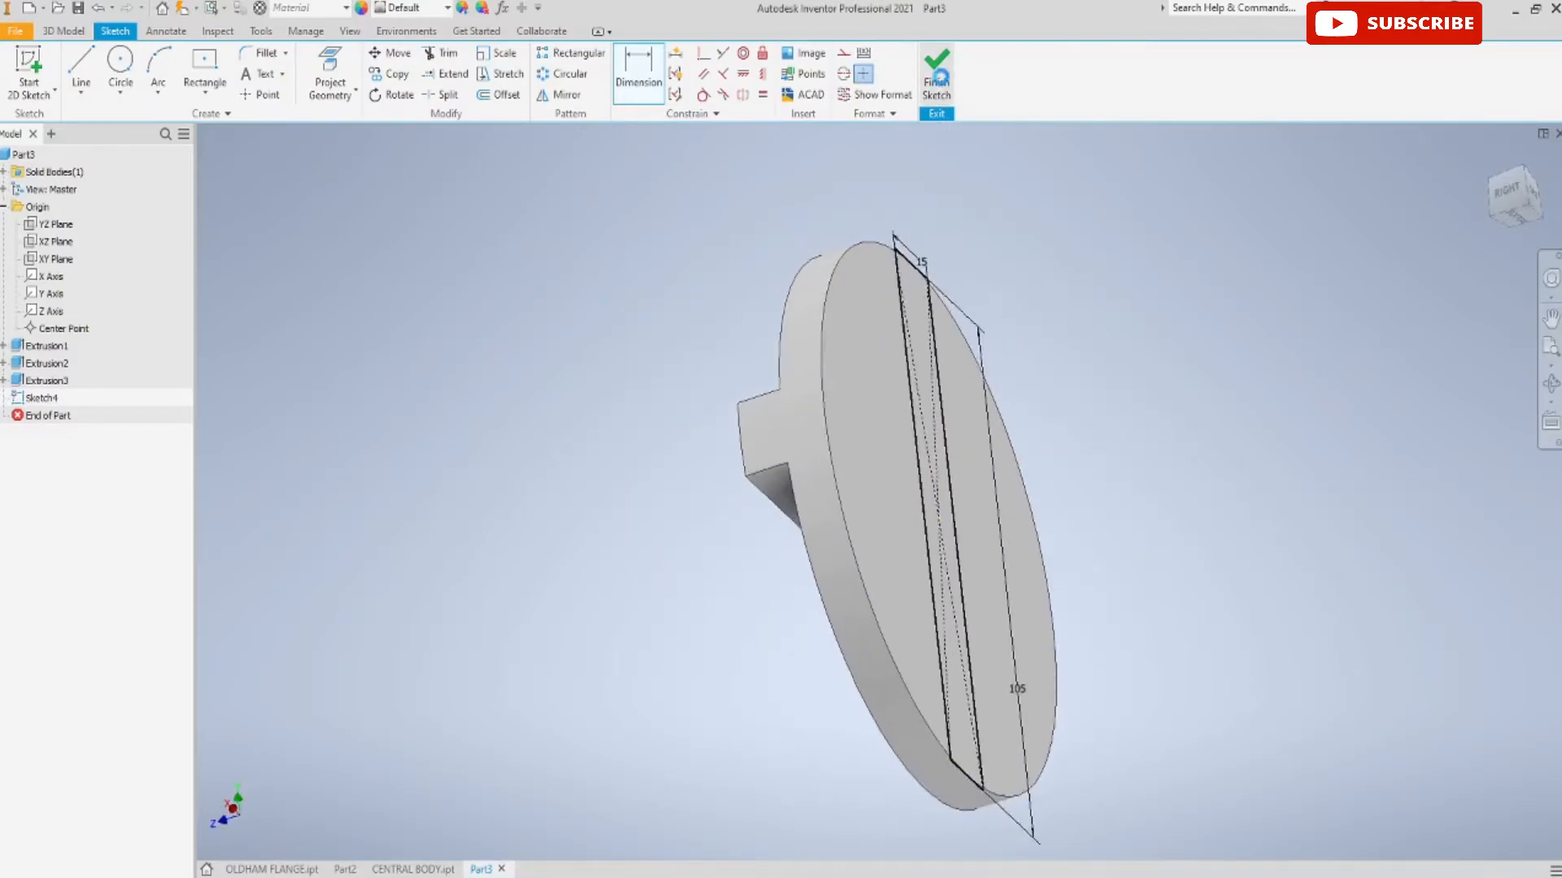
click(82, 70)
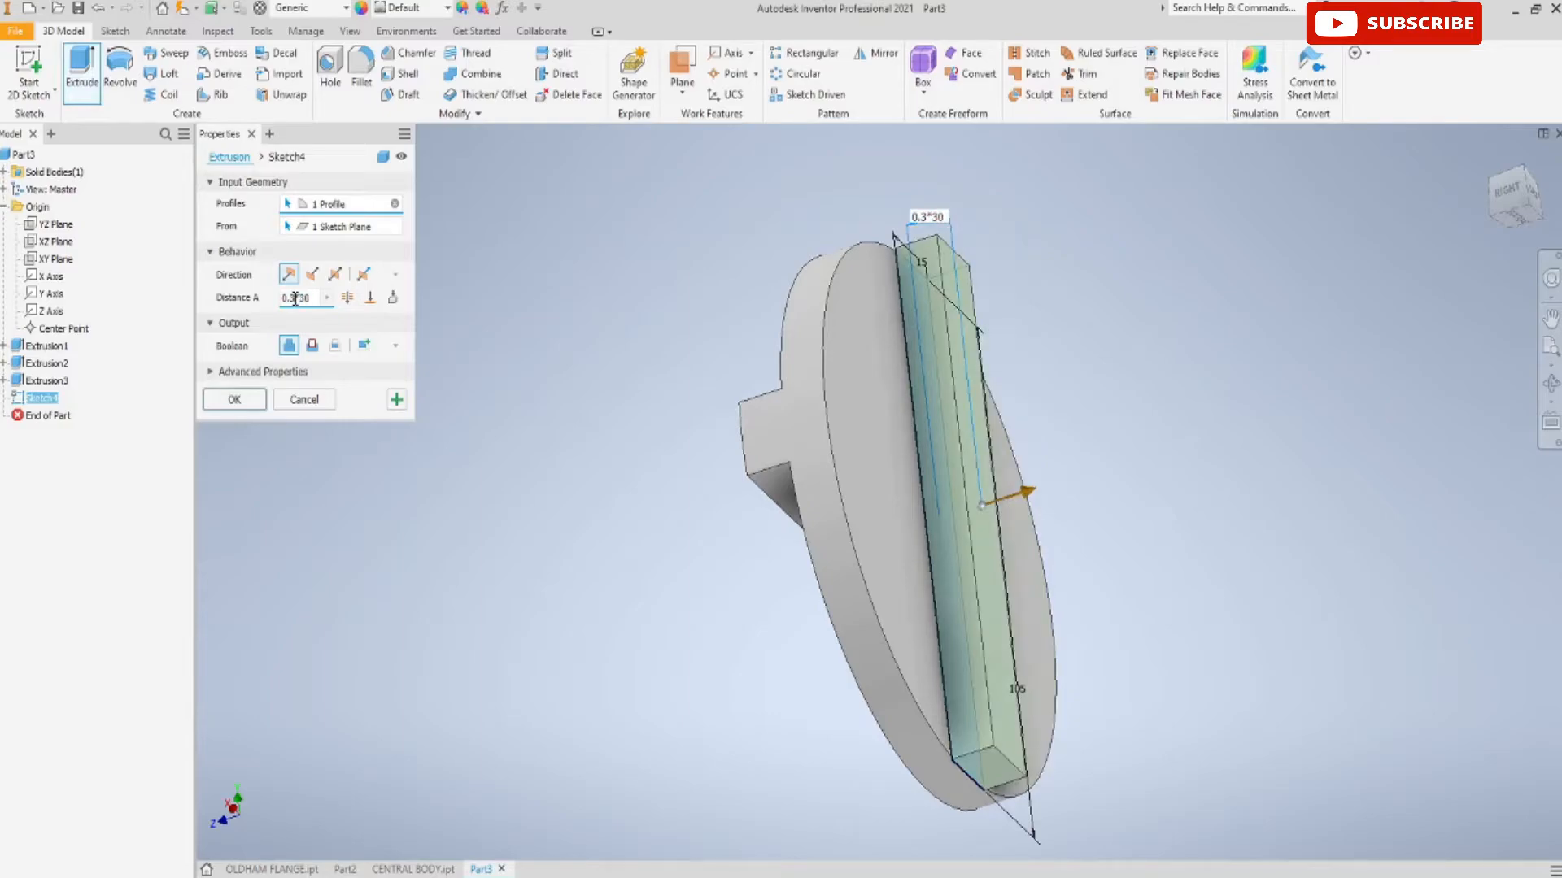
click(235, 399)
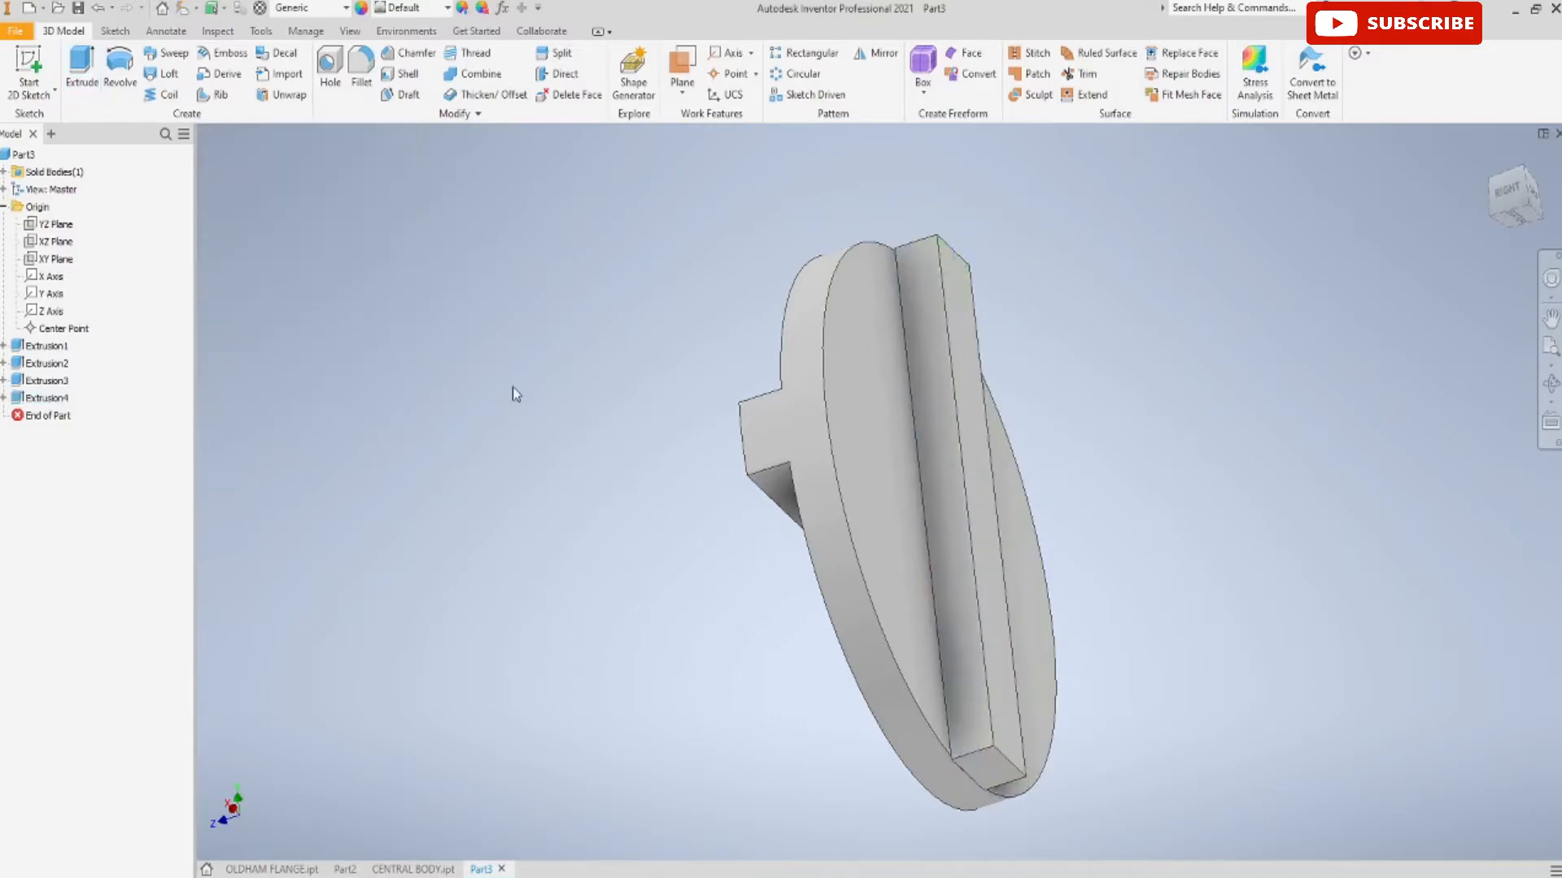
Sketch two concentric circles of 105 mm and 110 mm diameter on the disc's front face beside the horizontal rib, centred on the origin
shift+middle_drag(524, 360, 646, 433)
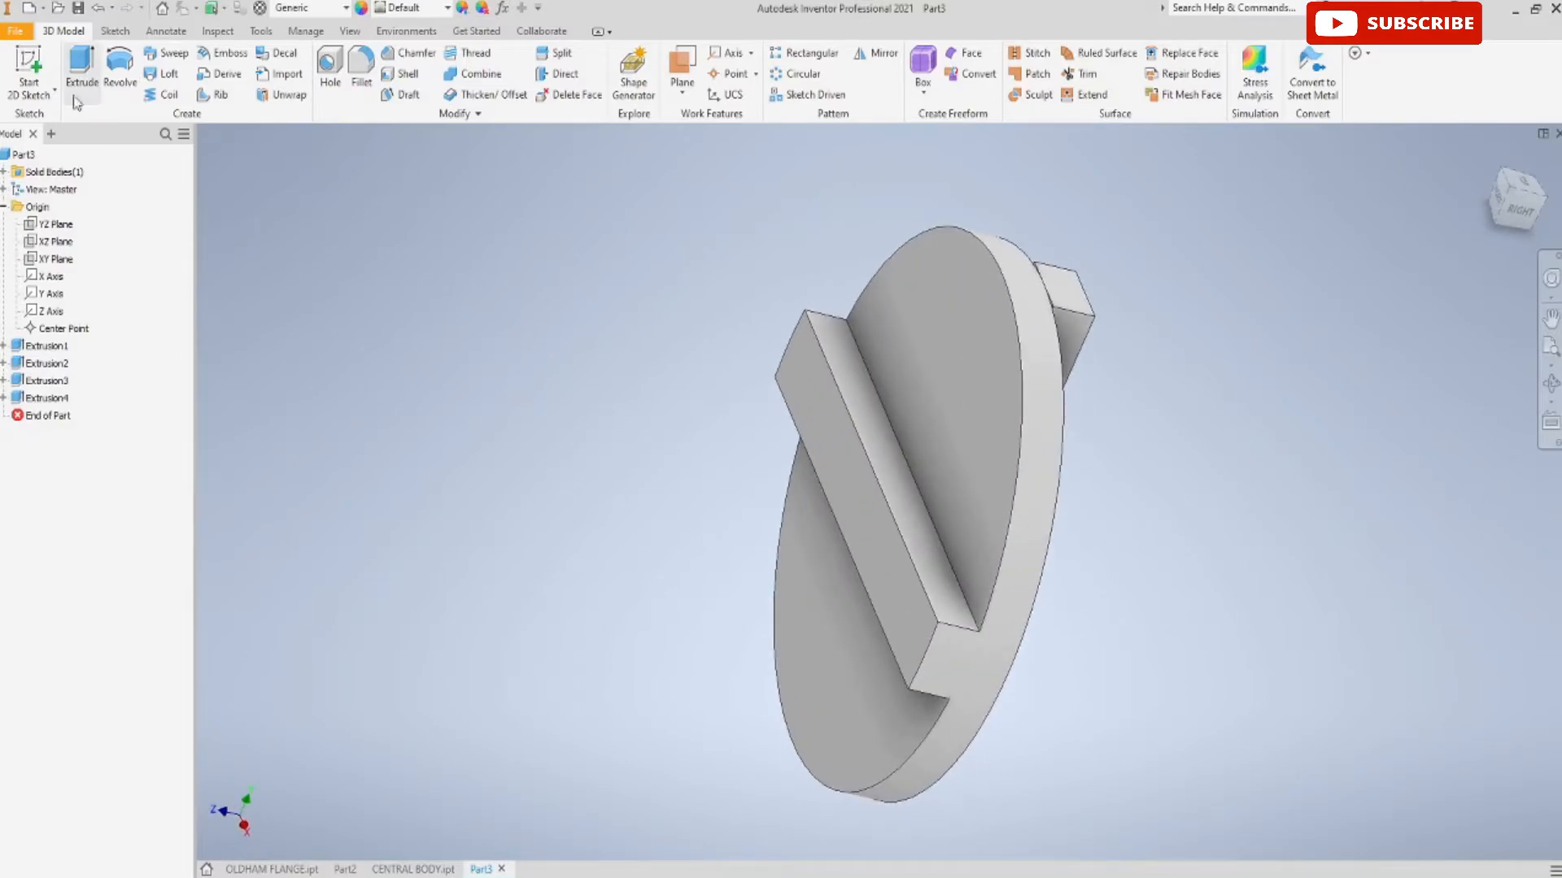
click(29, 69)
click(968, 435)
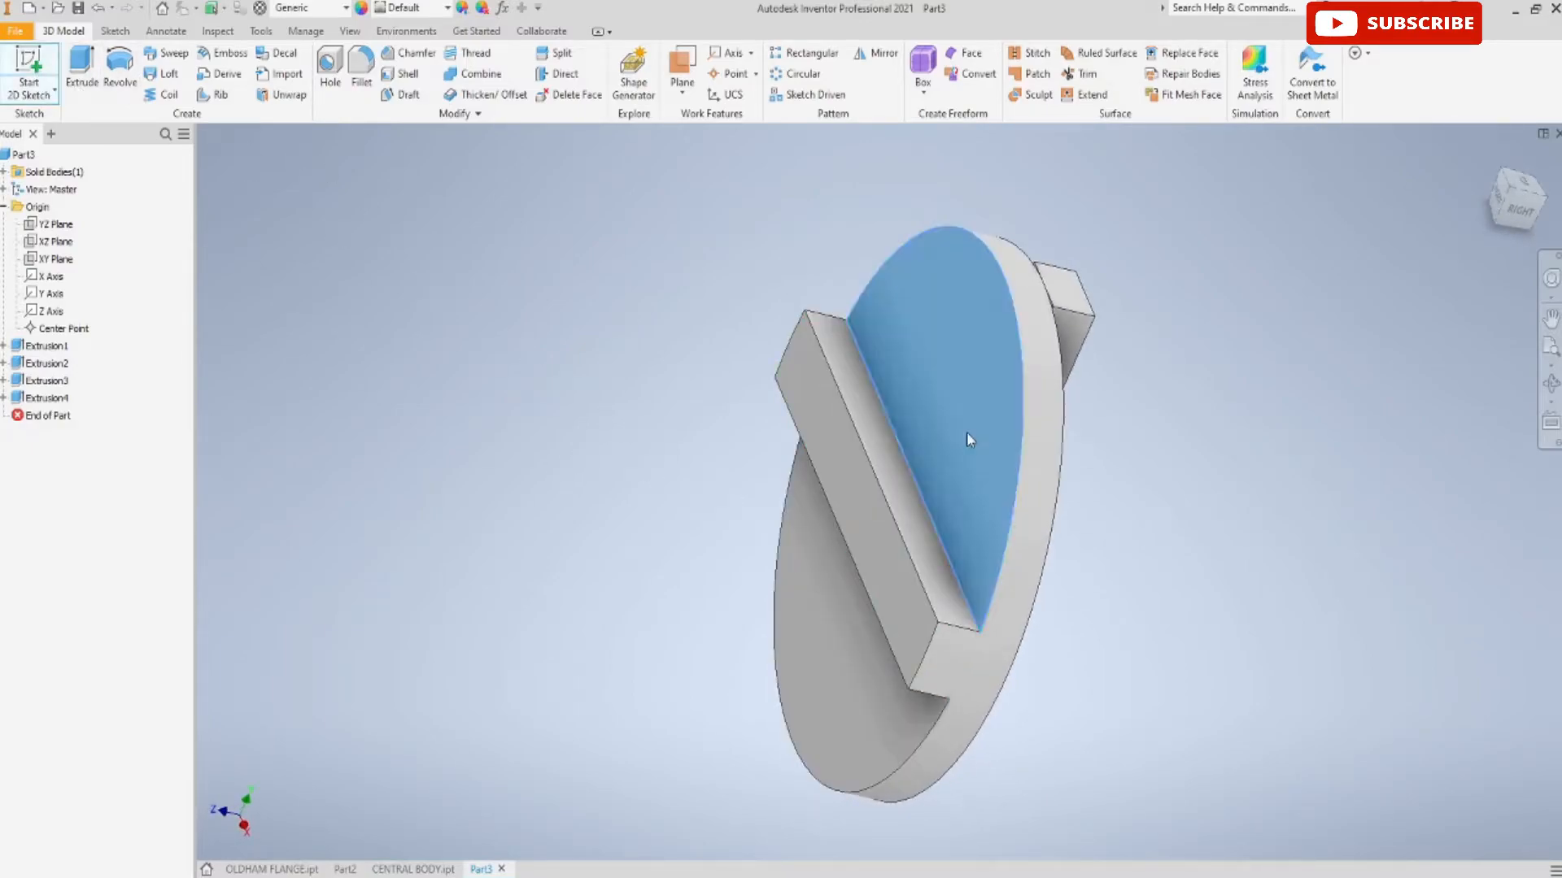
click(120, 67)
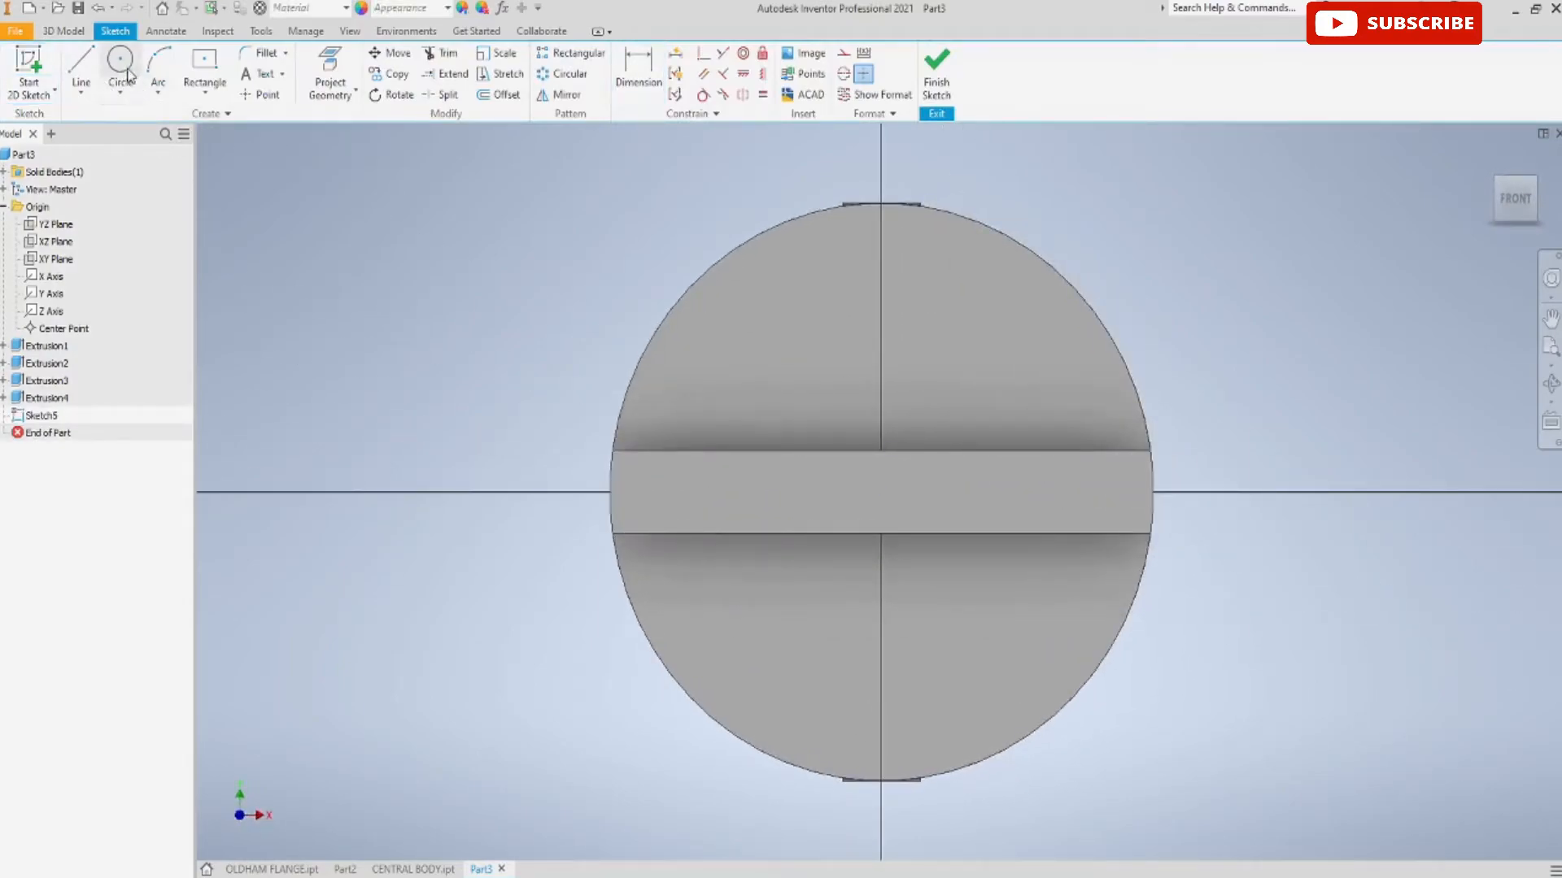
click(881, 492)
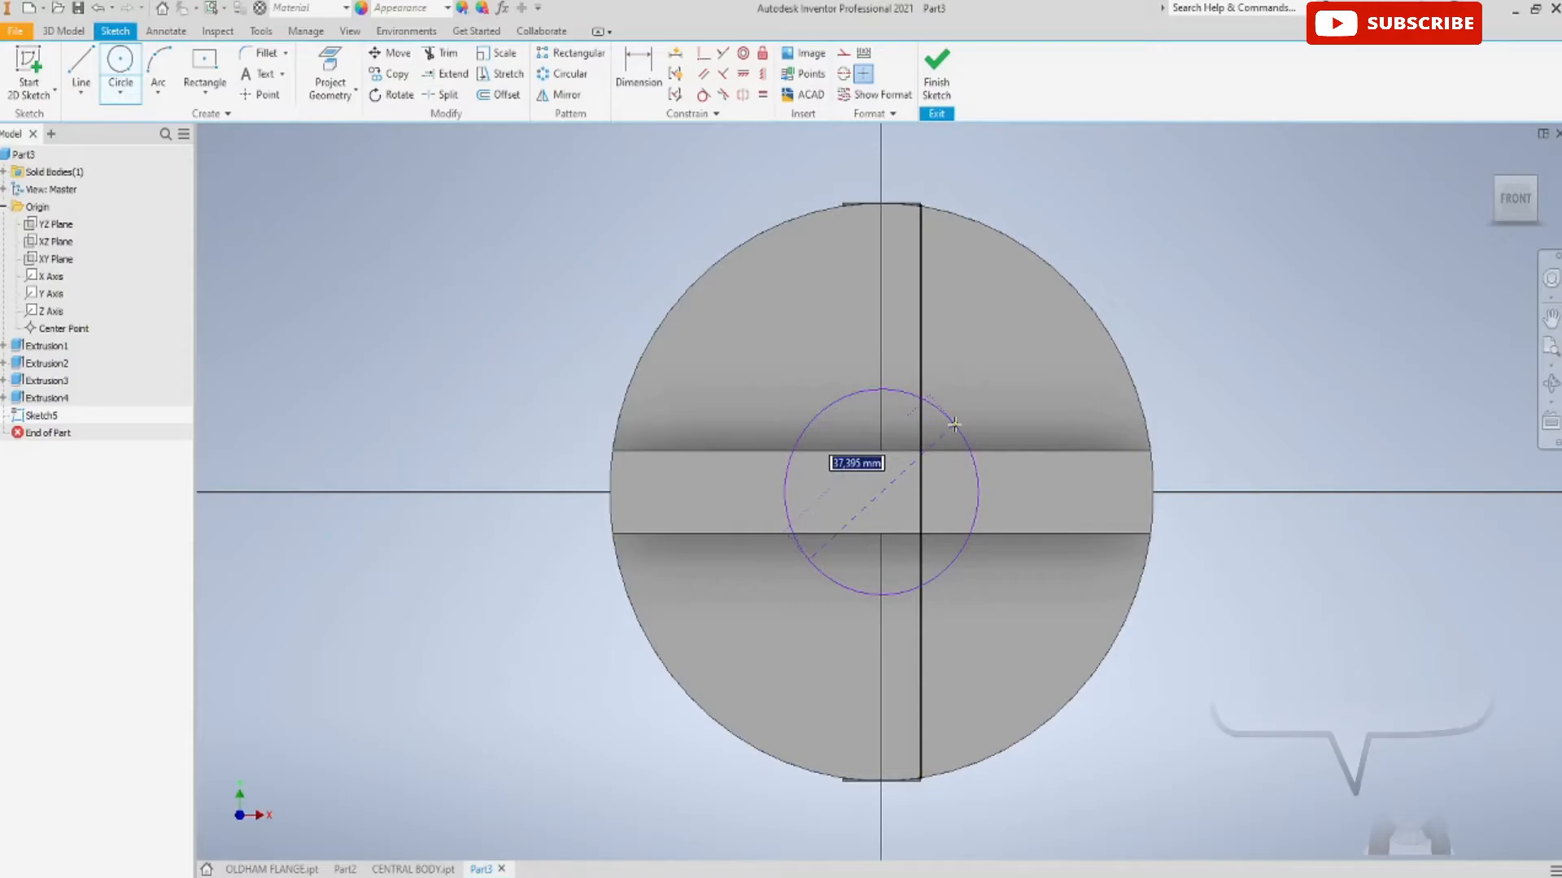
text(105)
key(Return)
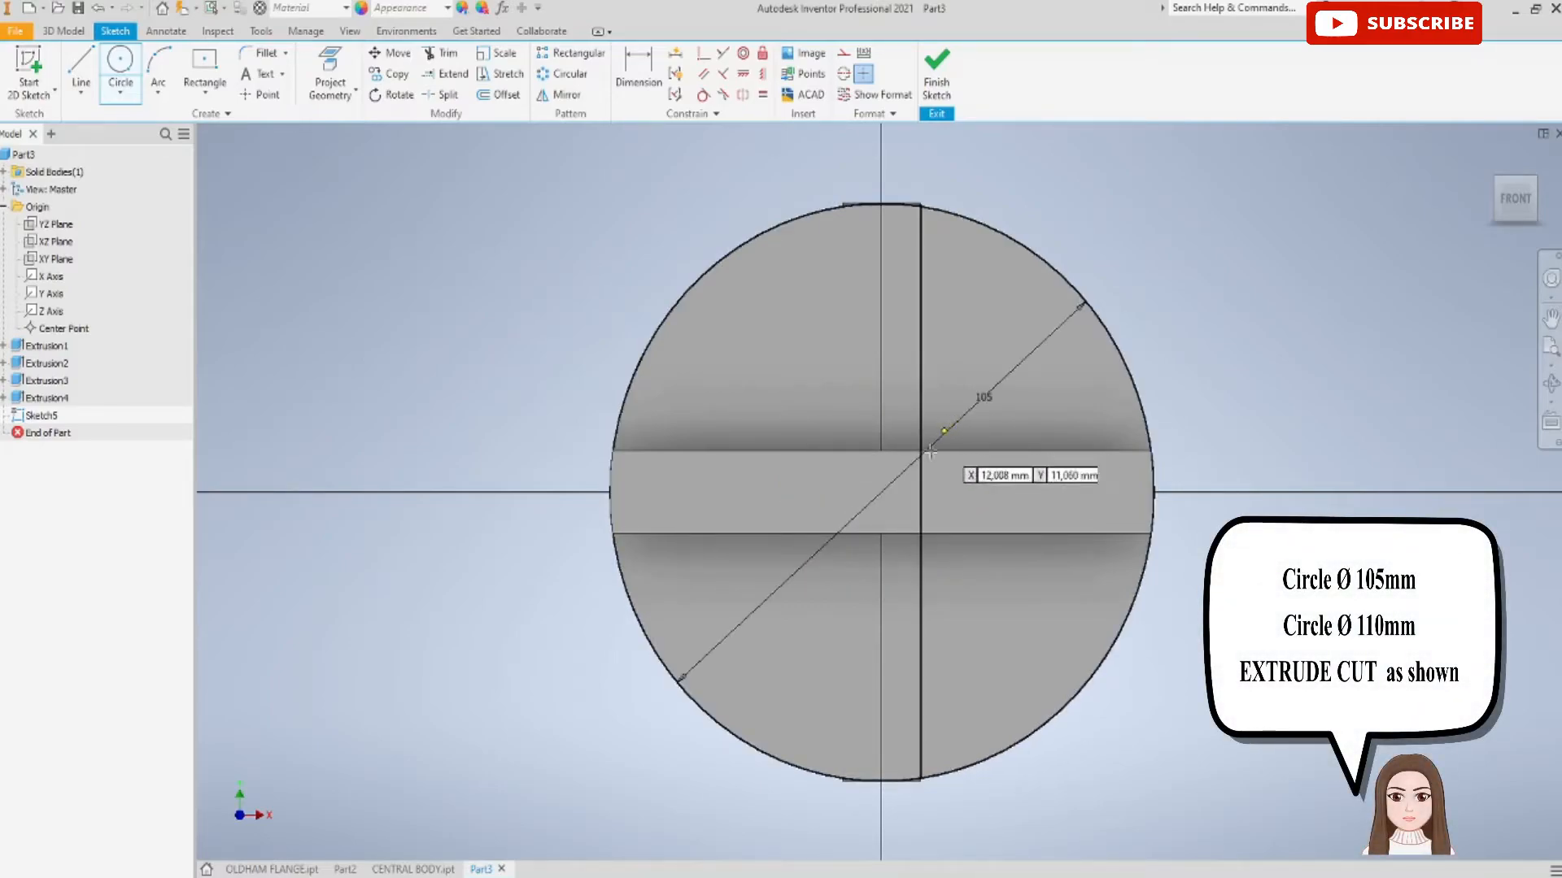
click(881, 492)
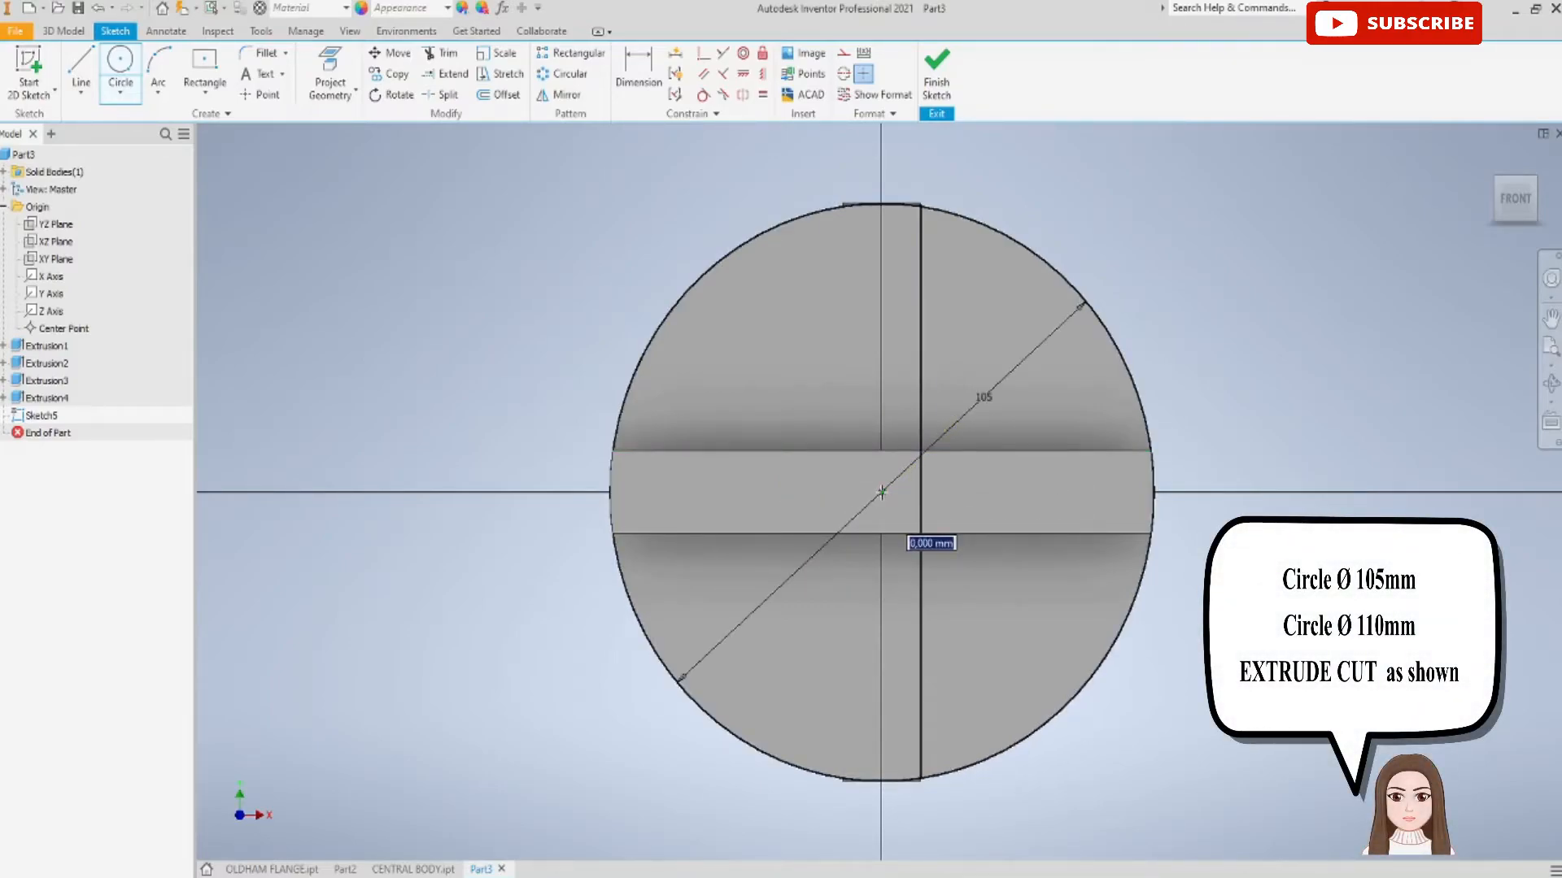
text(110)
key(Return)
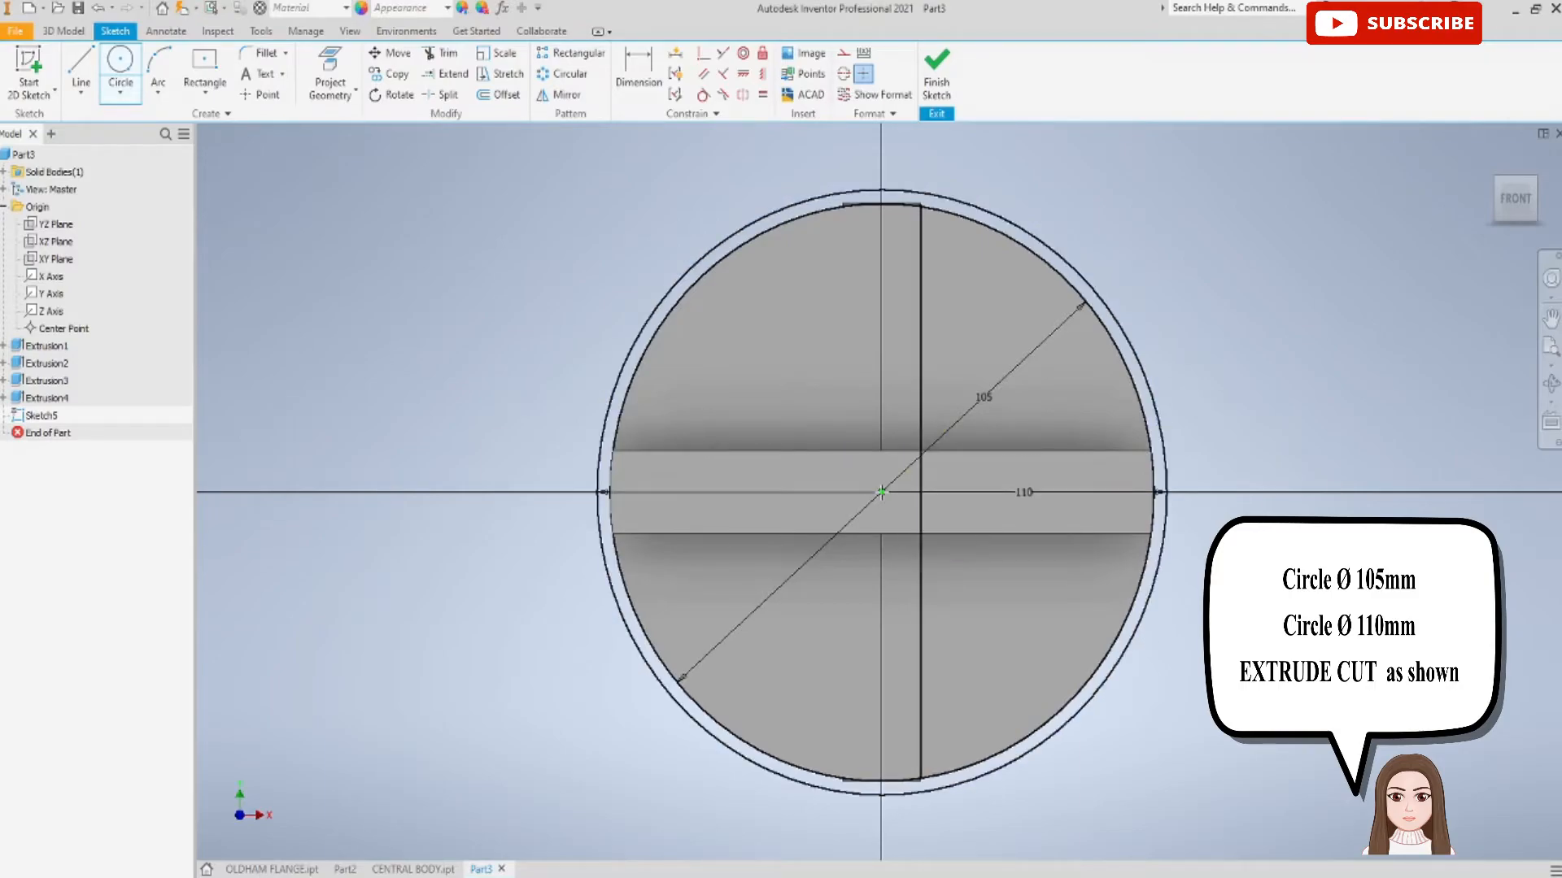
Finish the sketch and extrude the ring between the circles as a cut, 0.6*30 mm in the flipped direction, to trim the vertical rib's ends
click(937, 81)
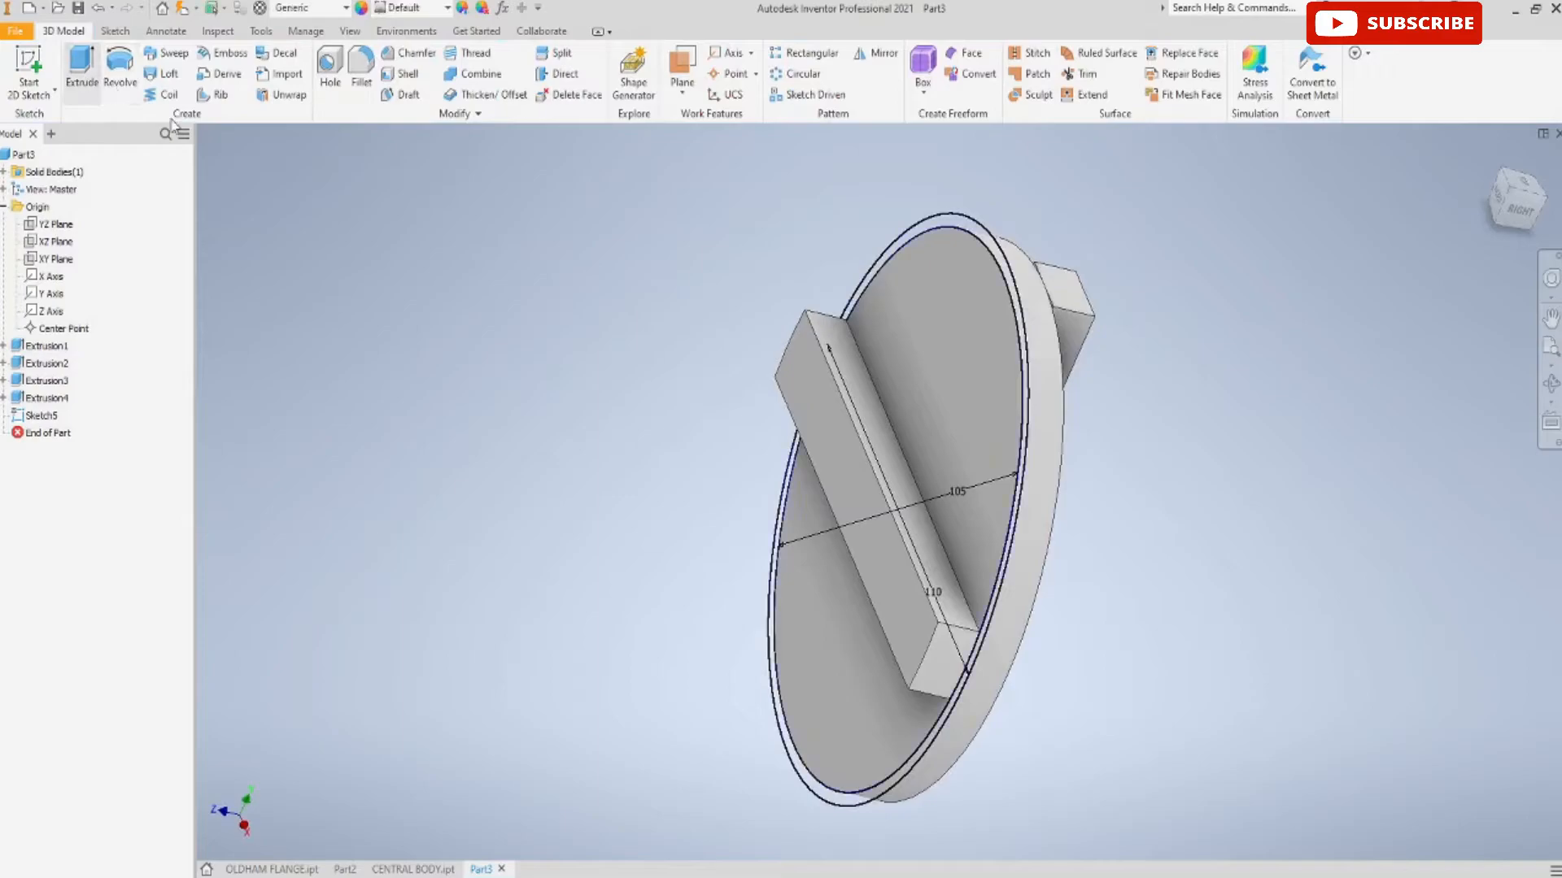
click(84, 80)
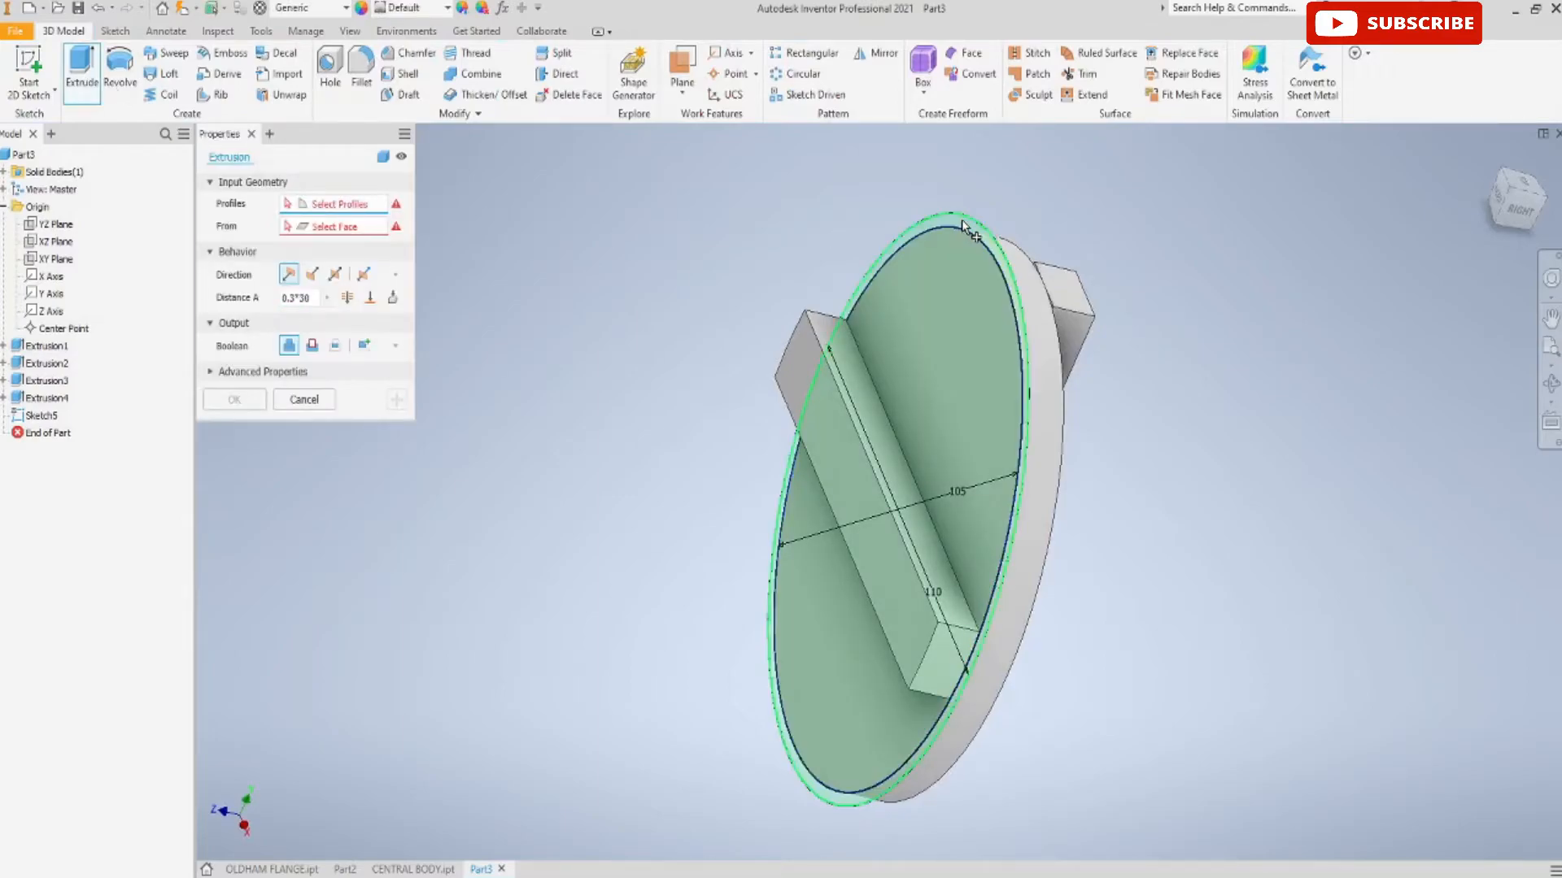
scroll(970, 232, up, 2)
click(978, 233)
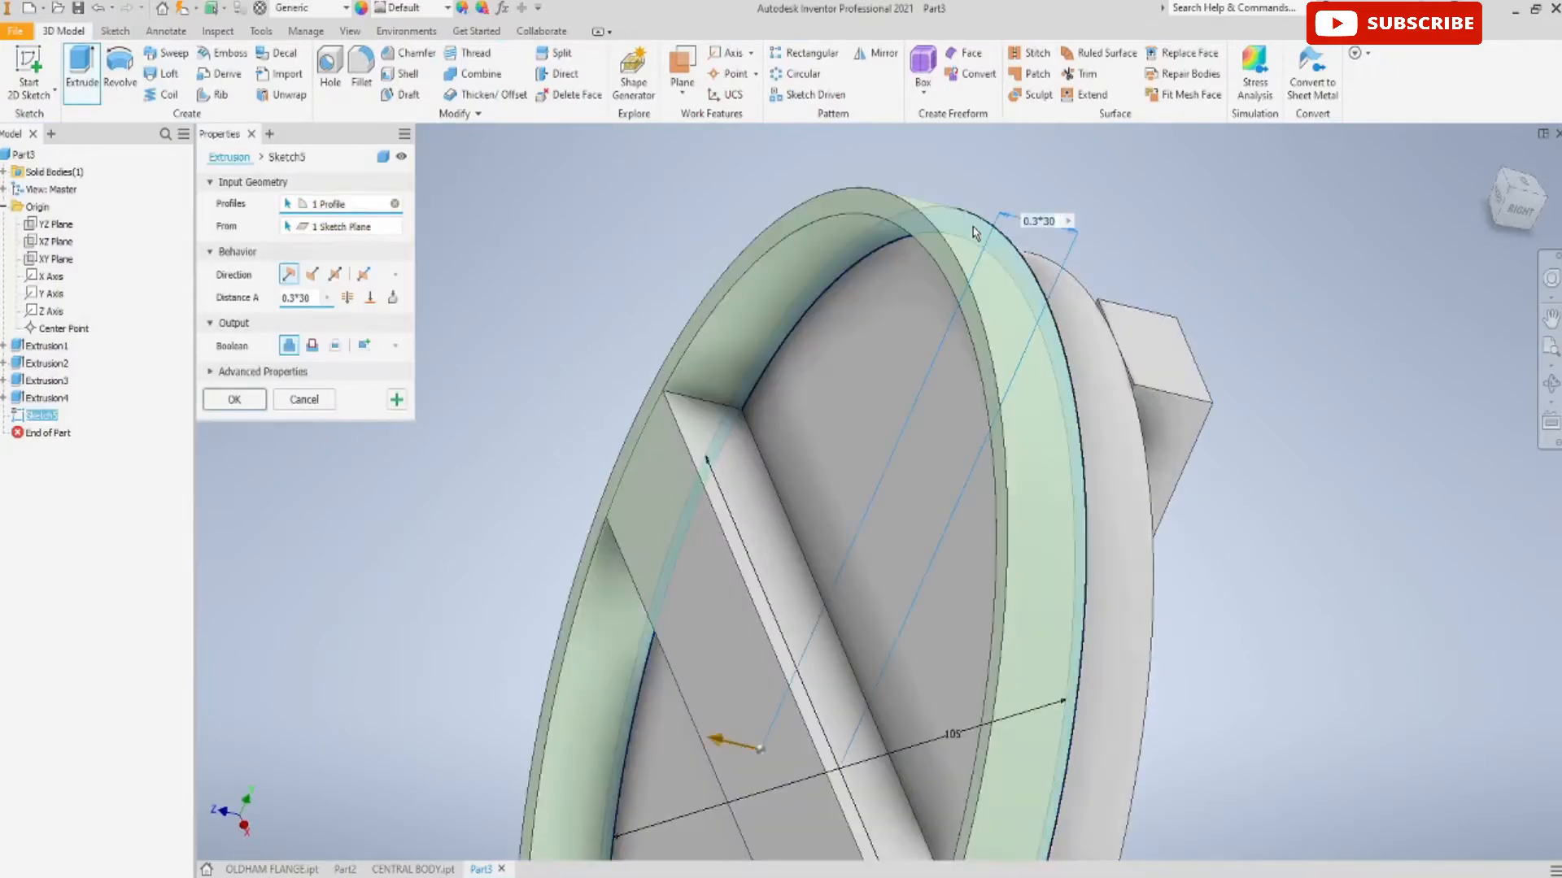
click(312, 274)
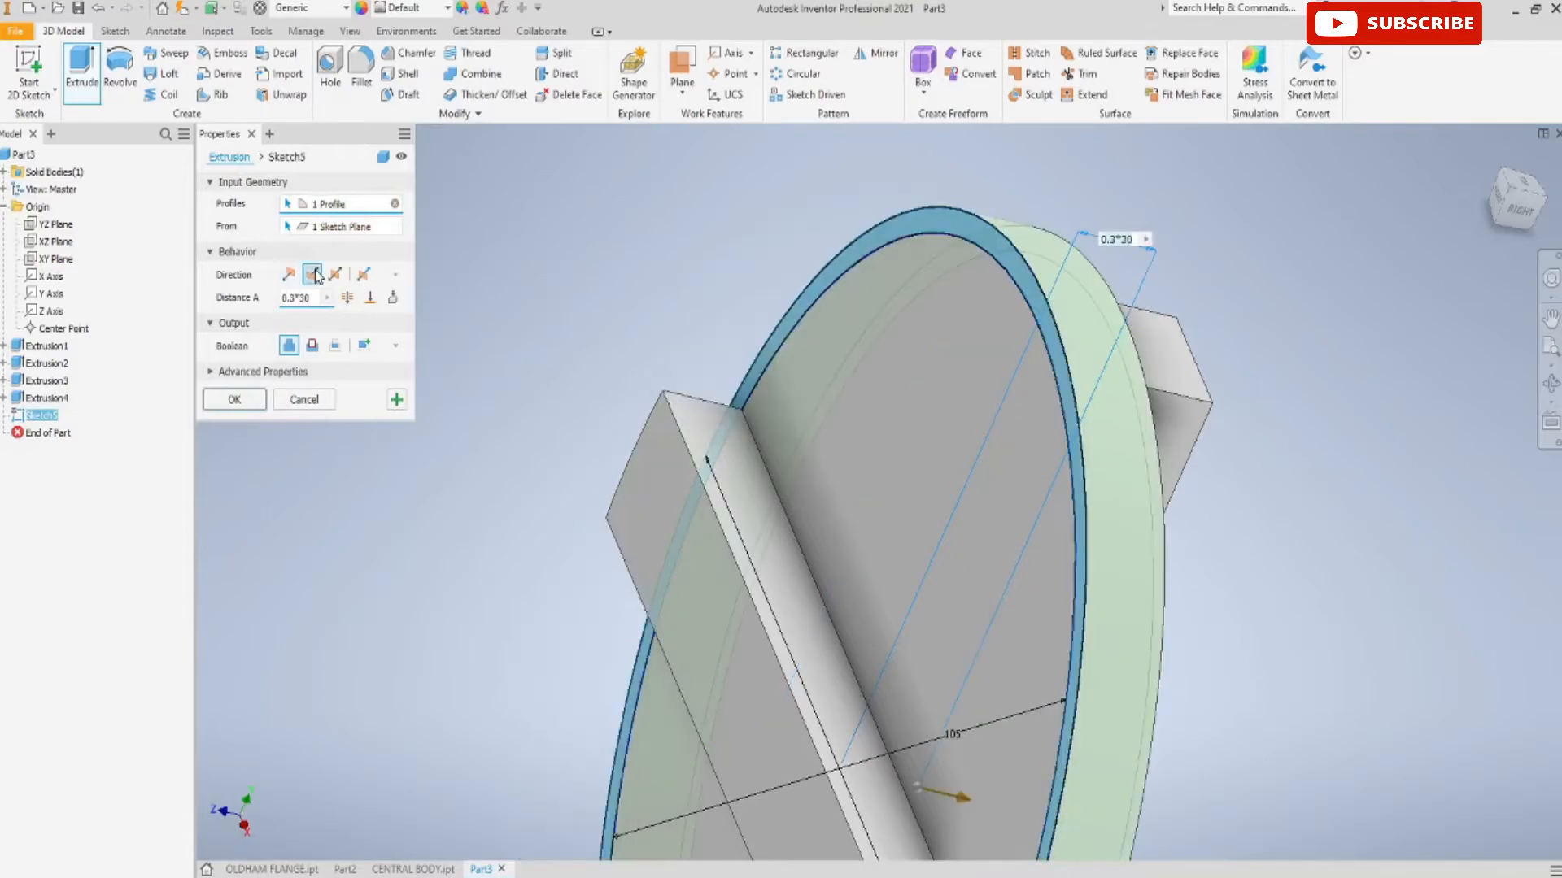
click(312, 346)
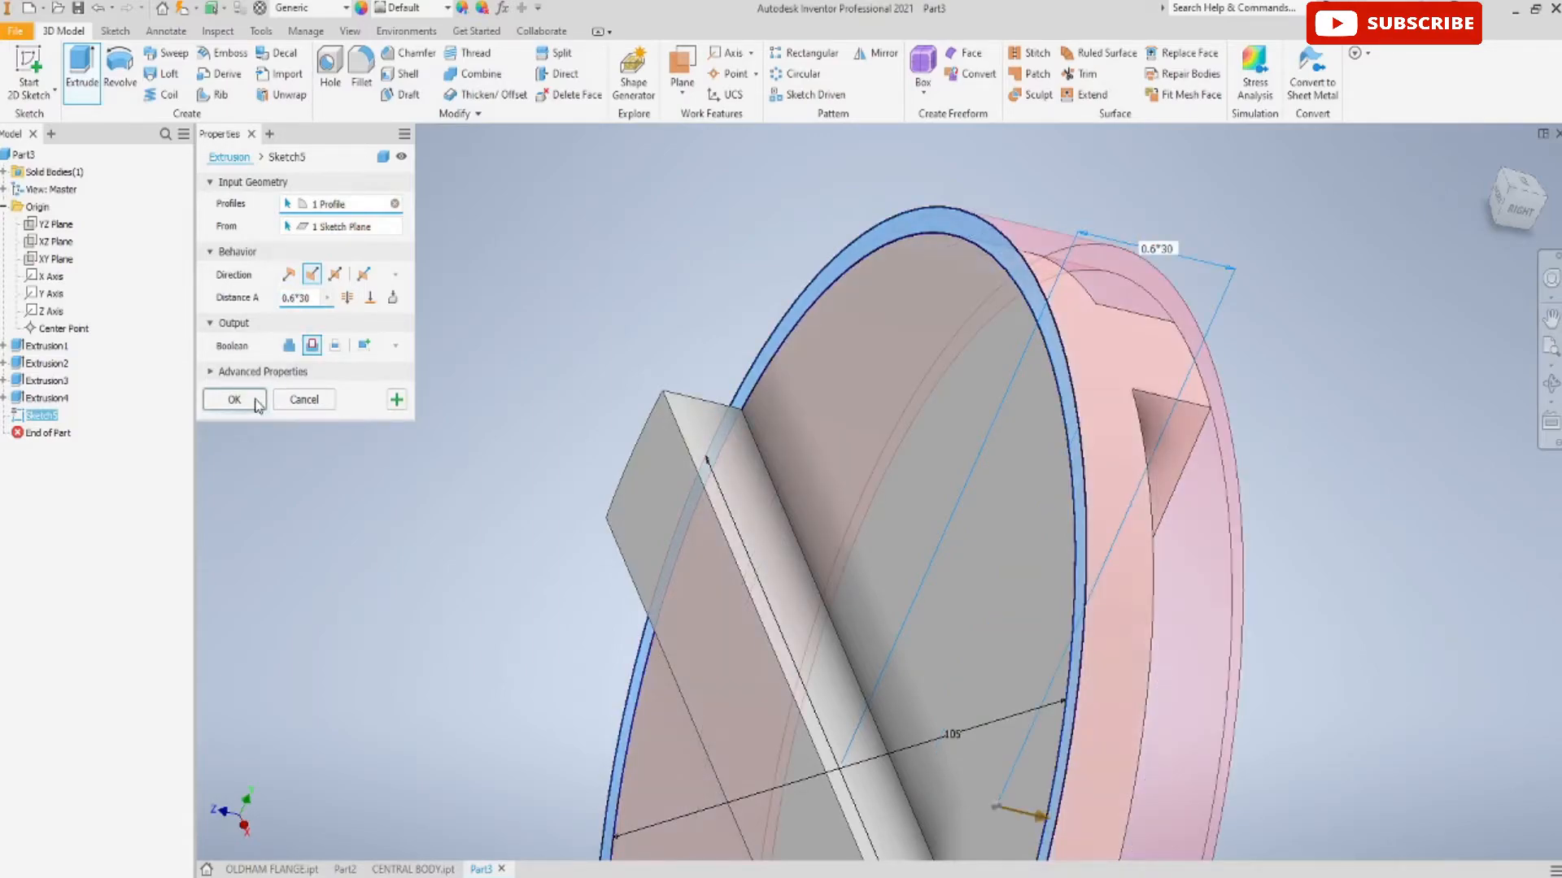
click(235, 400)
Apply the Magenta appearance to the central body part
scroll(431, 408, down, 3)
scroll(867, 495, up, 2)
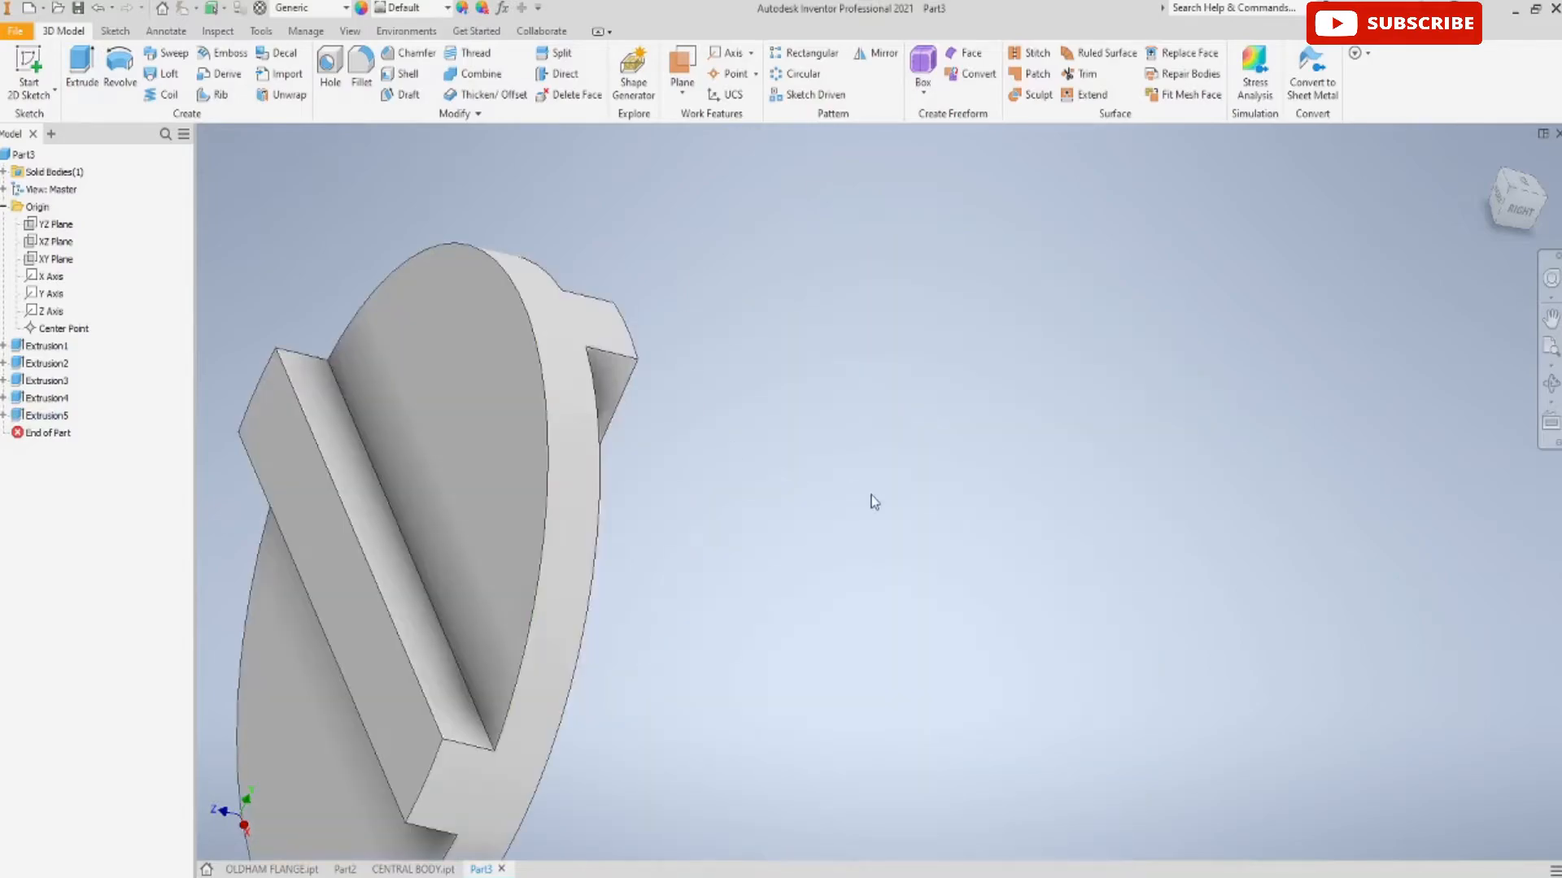
shift+middle_drag(881, 499, 1126, 436)
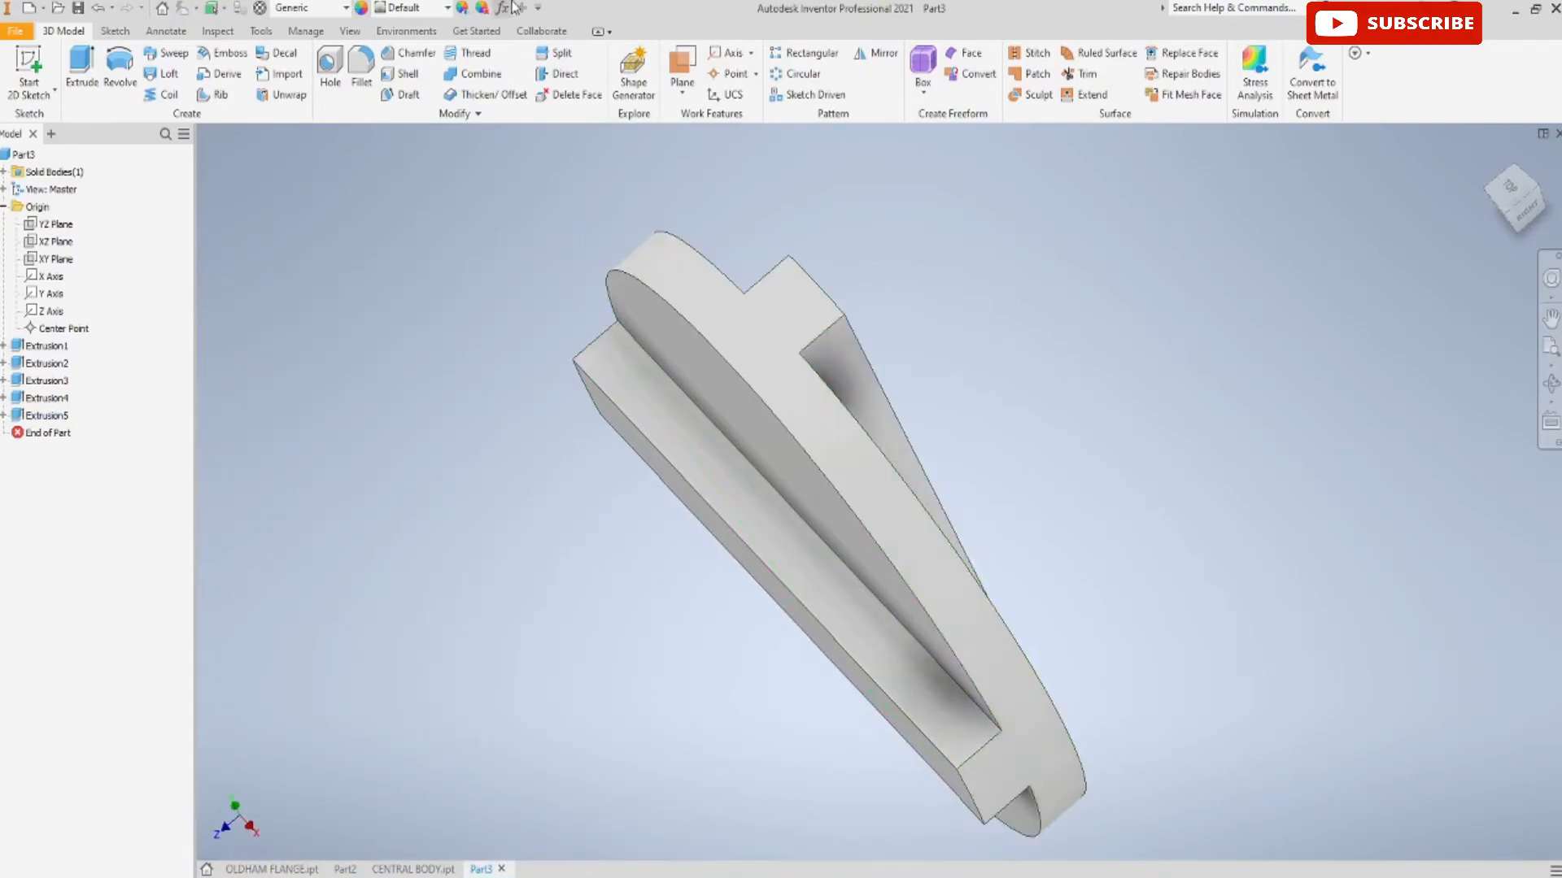
click(449, 8)
scroll(453, 325, down, 8)
scroll(453, 325, down, 3)
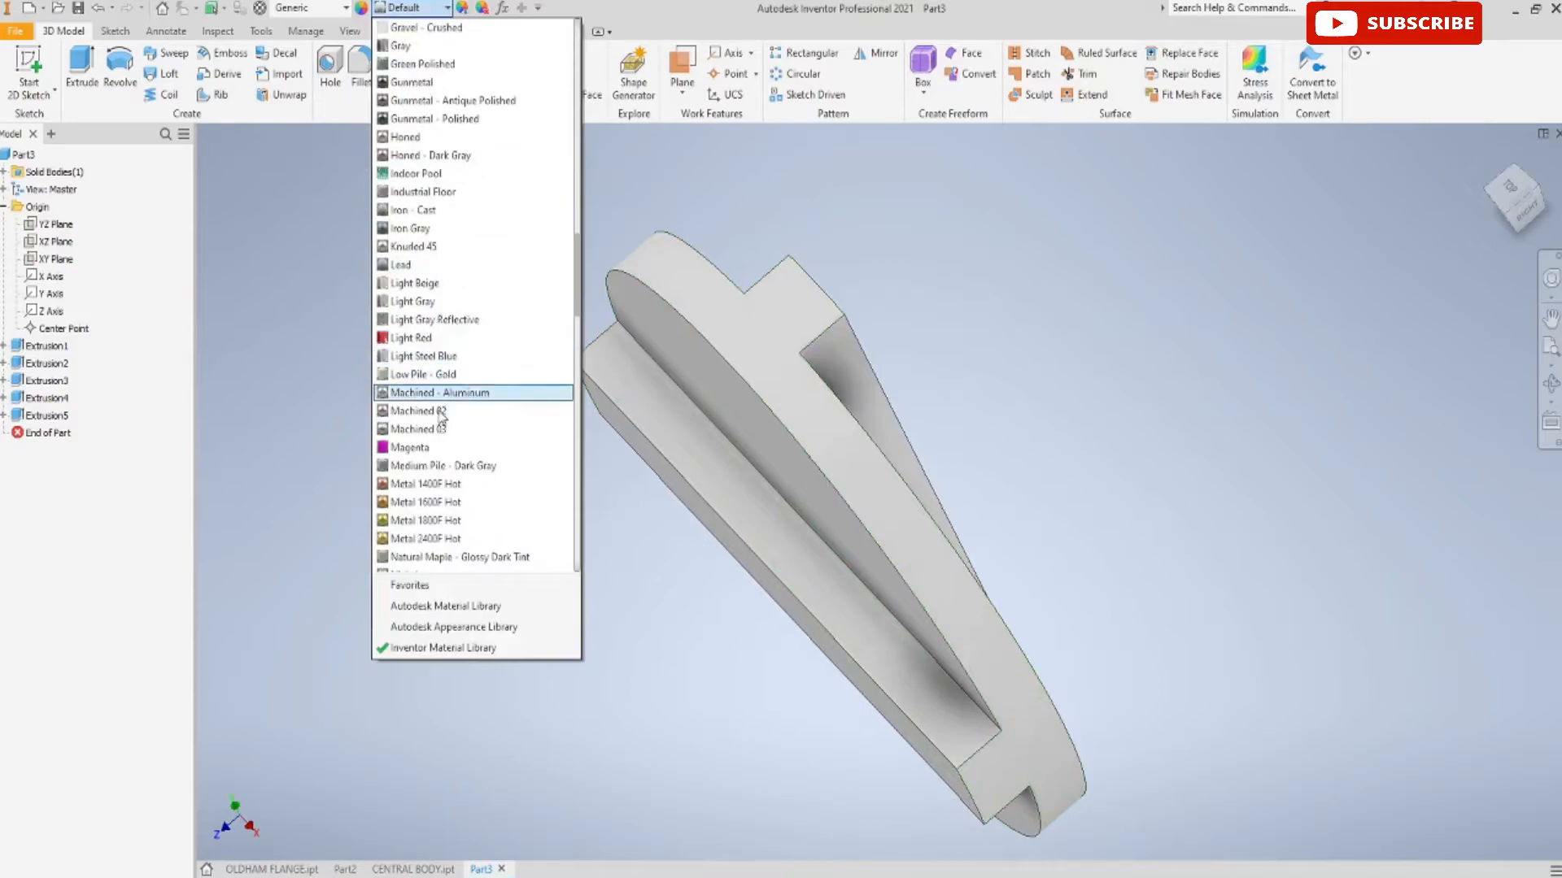
click(432, 446)
shift+middle_drag(439, 450, 586, 464)
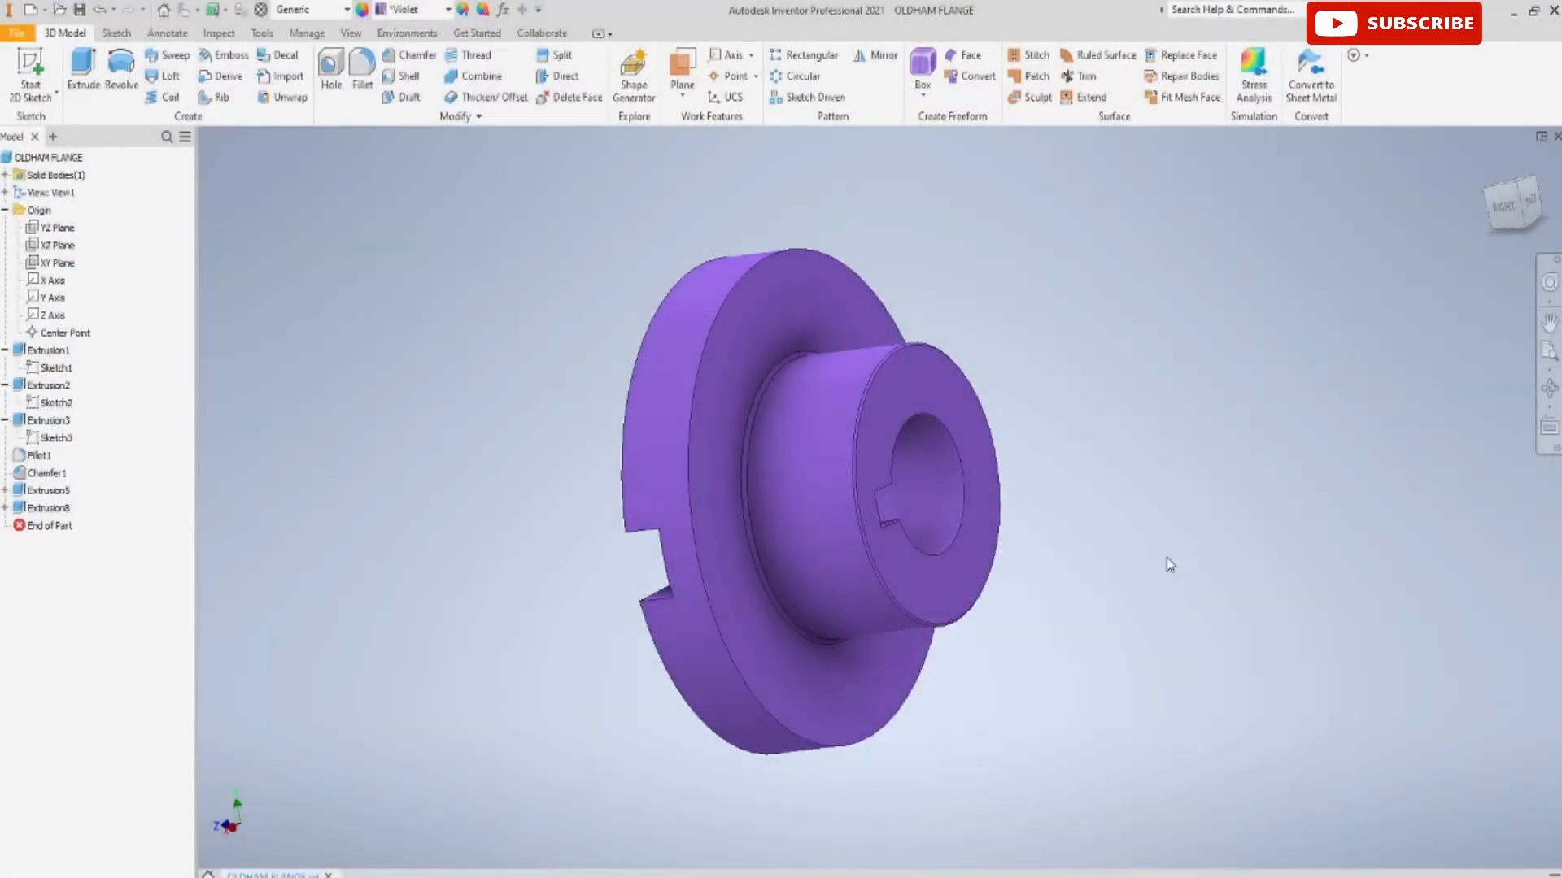
Create a new millimetre part from the Standard.ipt template
shift+middle_drag(1167, 565, 1198, 434)
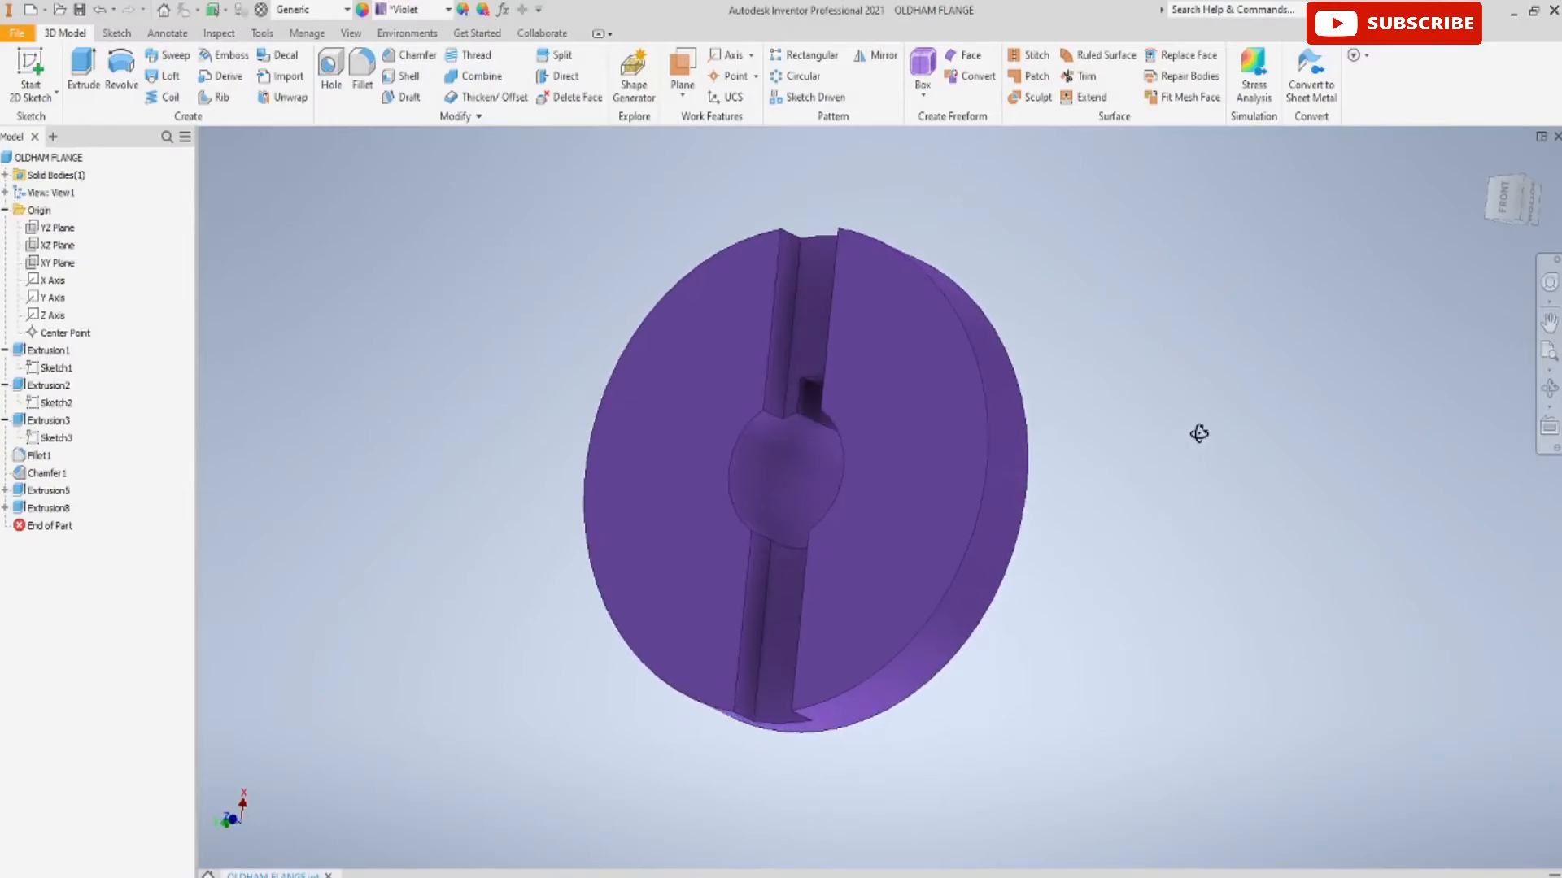
click(16, 36)
click(29, 99)
click(813, 321)
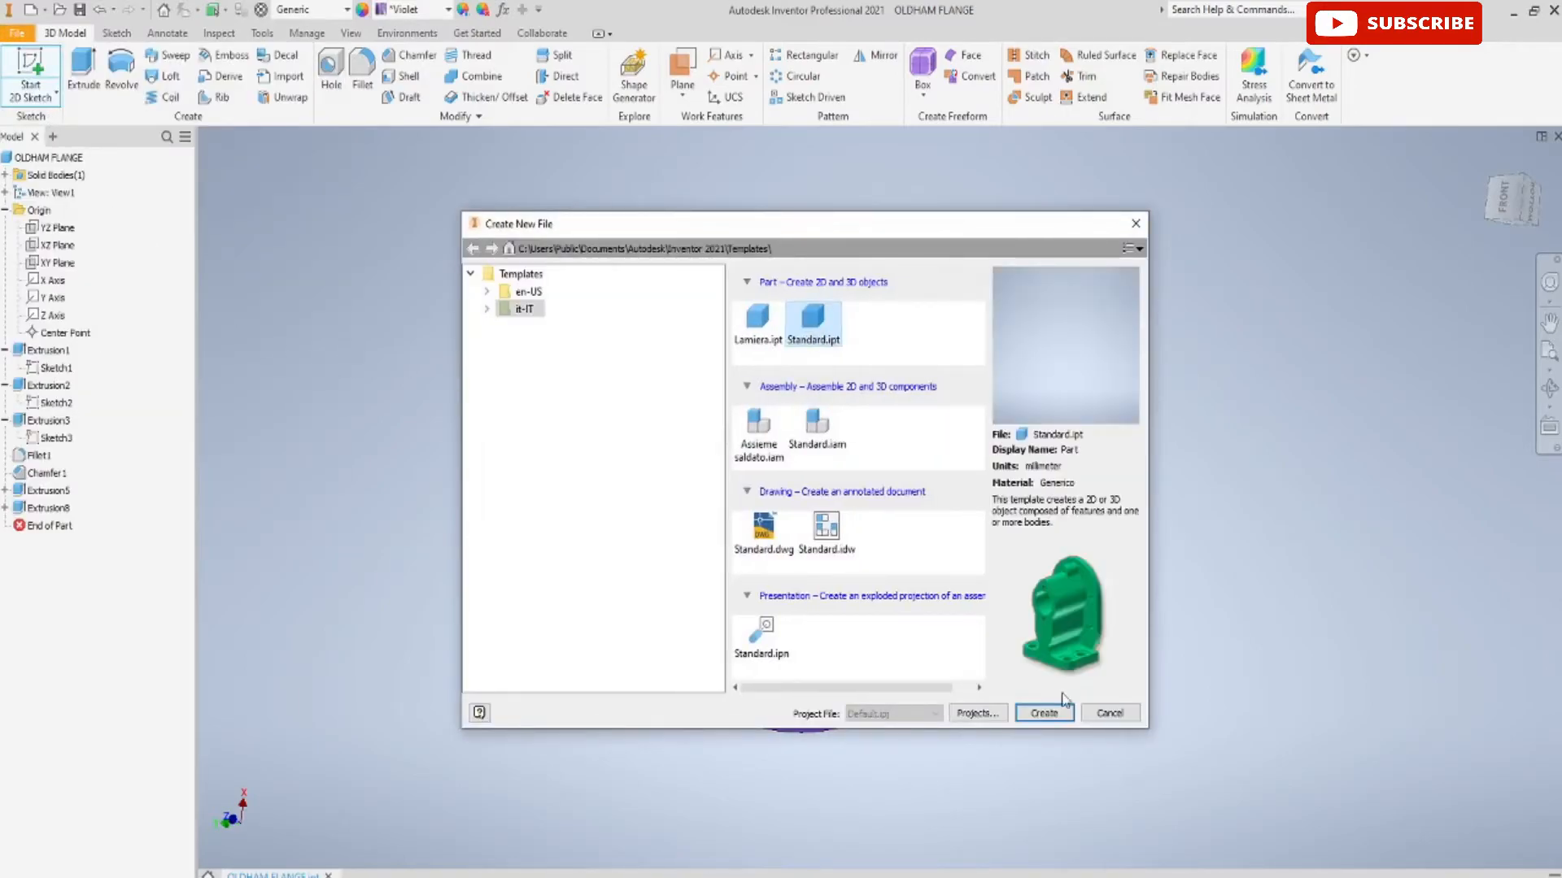
click(1044, 713)
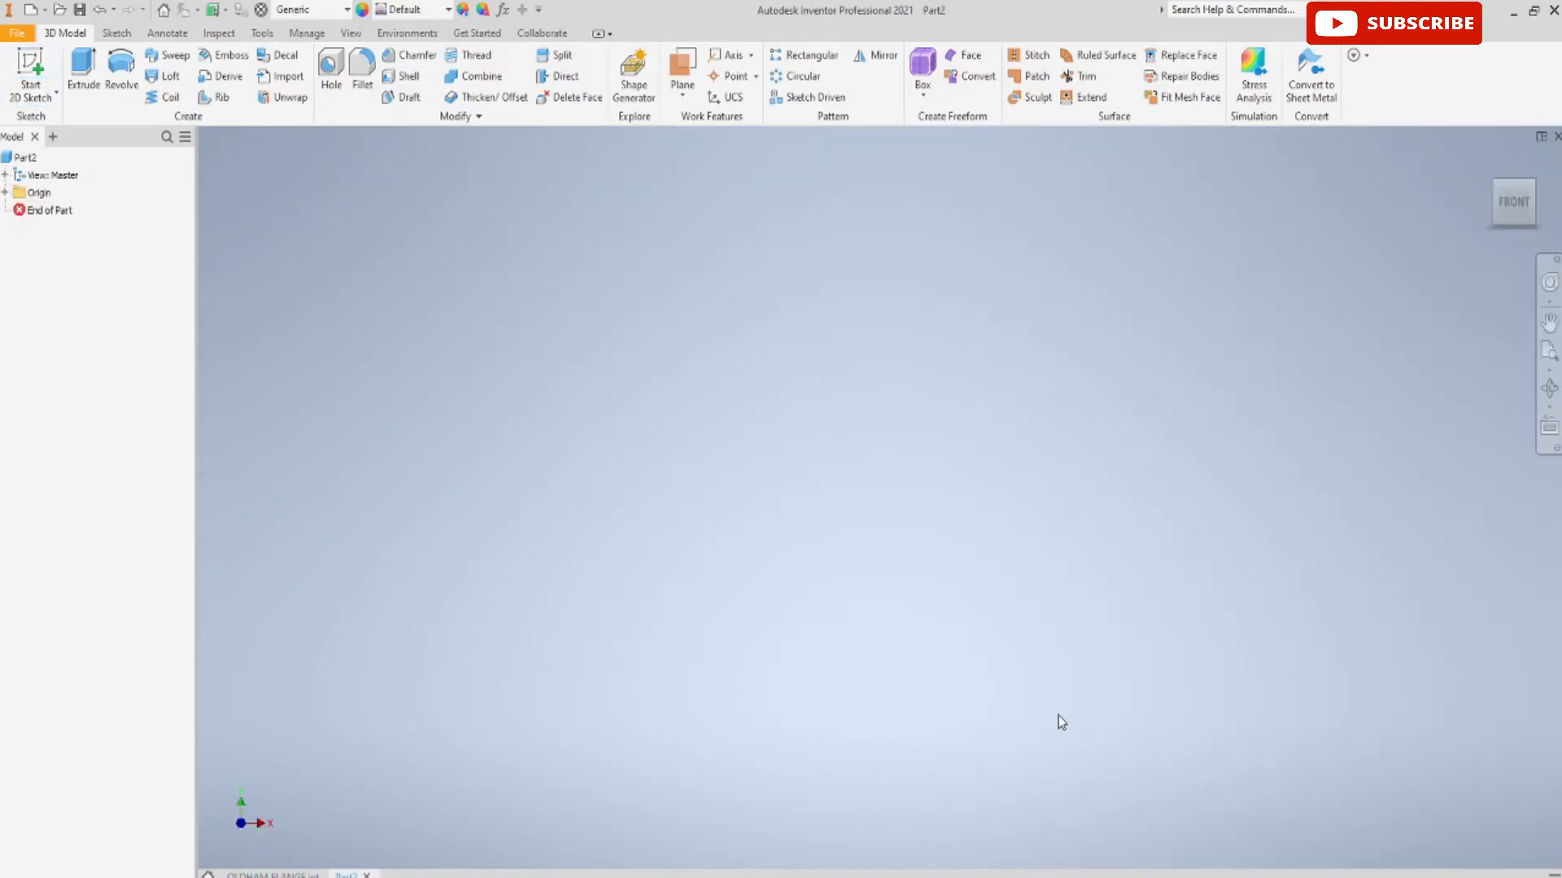
Start a sketch on the XY plane and project the X and Y axes into it
click(30, 78)
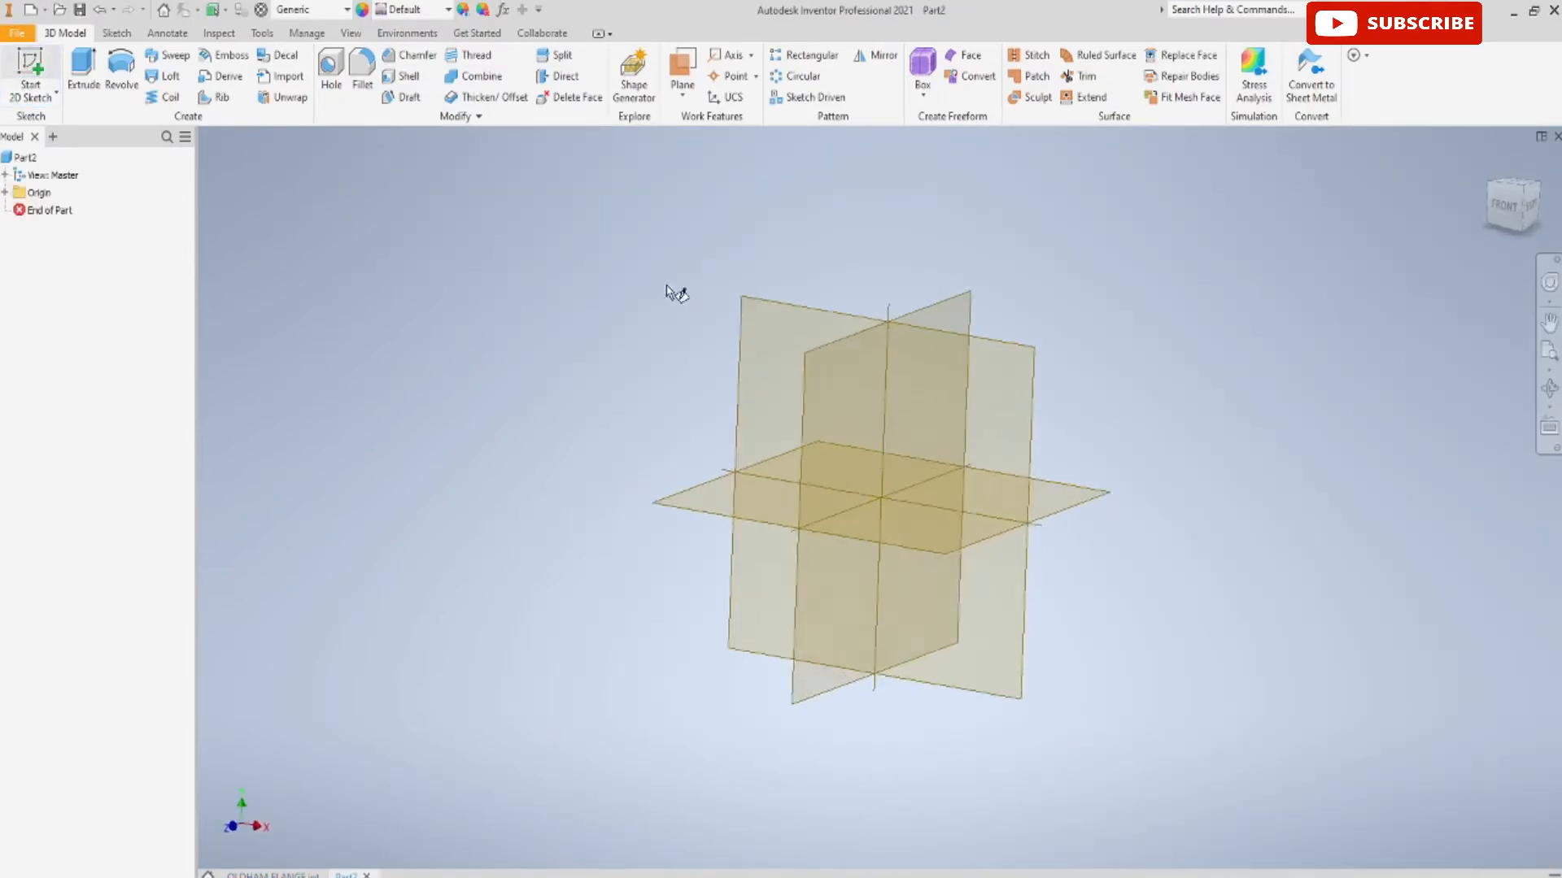
click(787, 287)
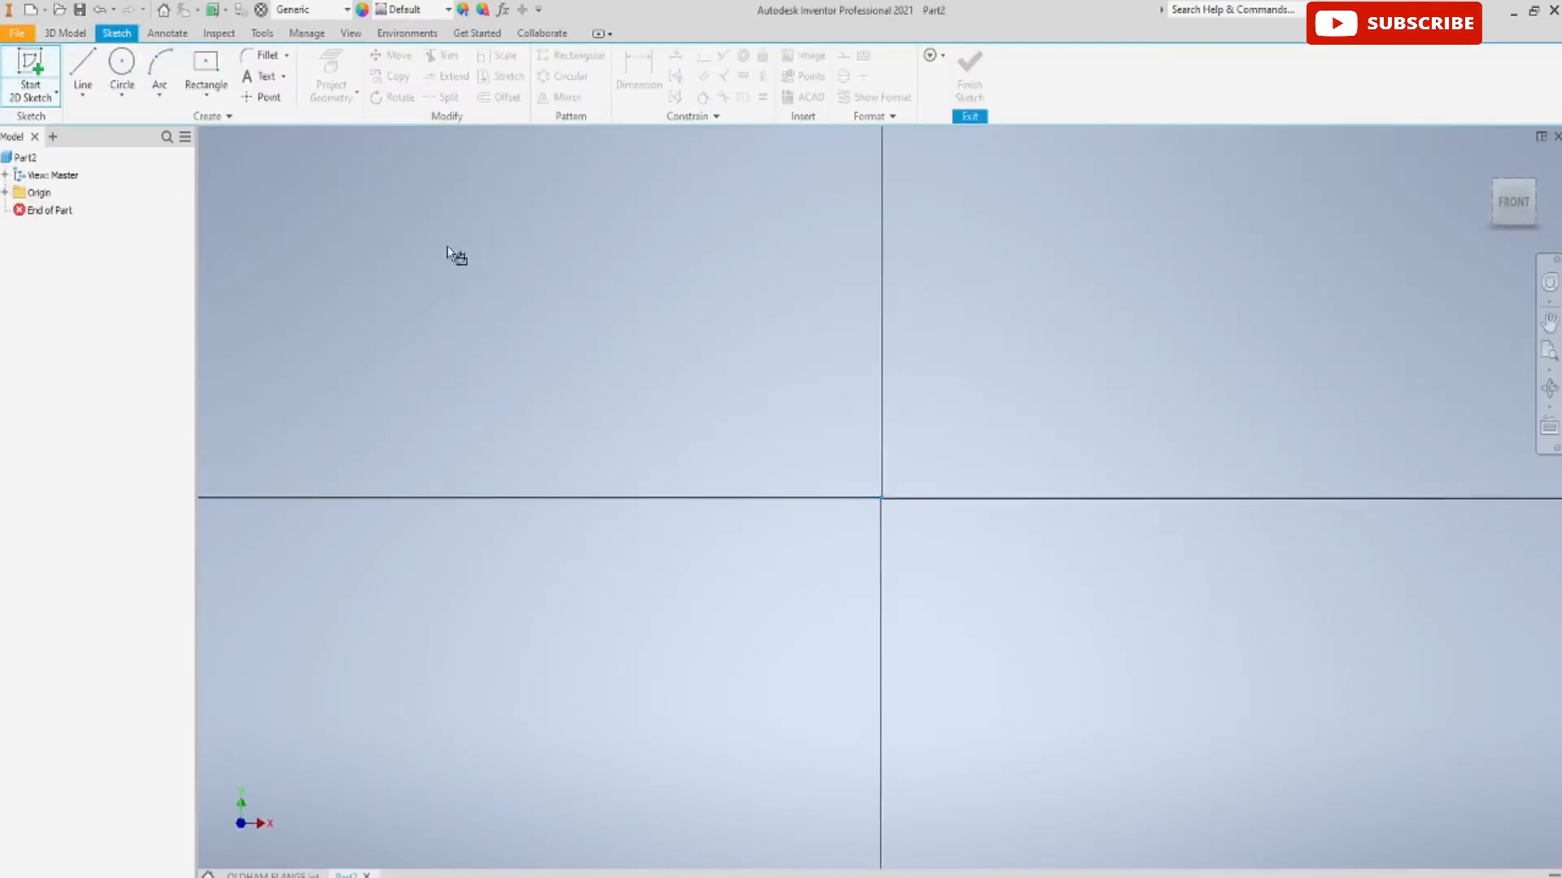
click(331, 77)
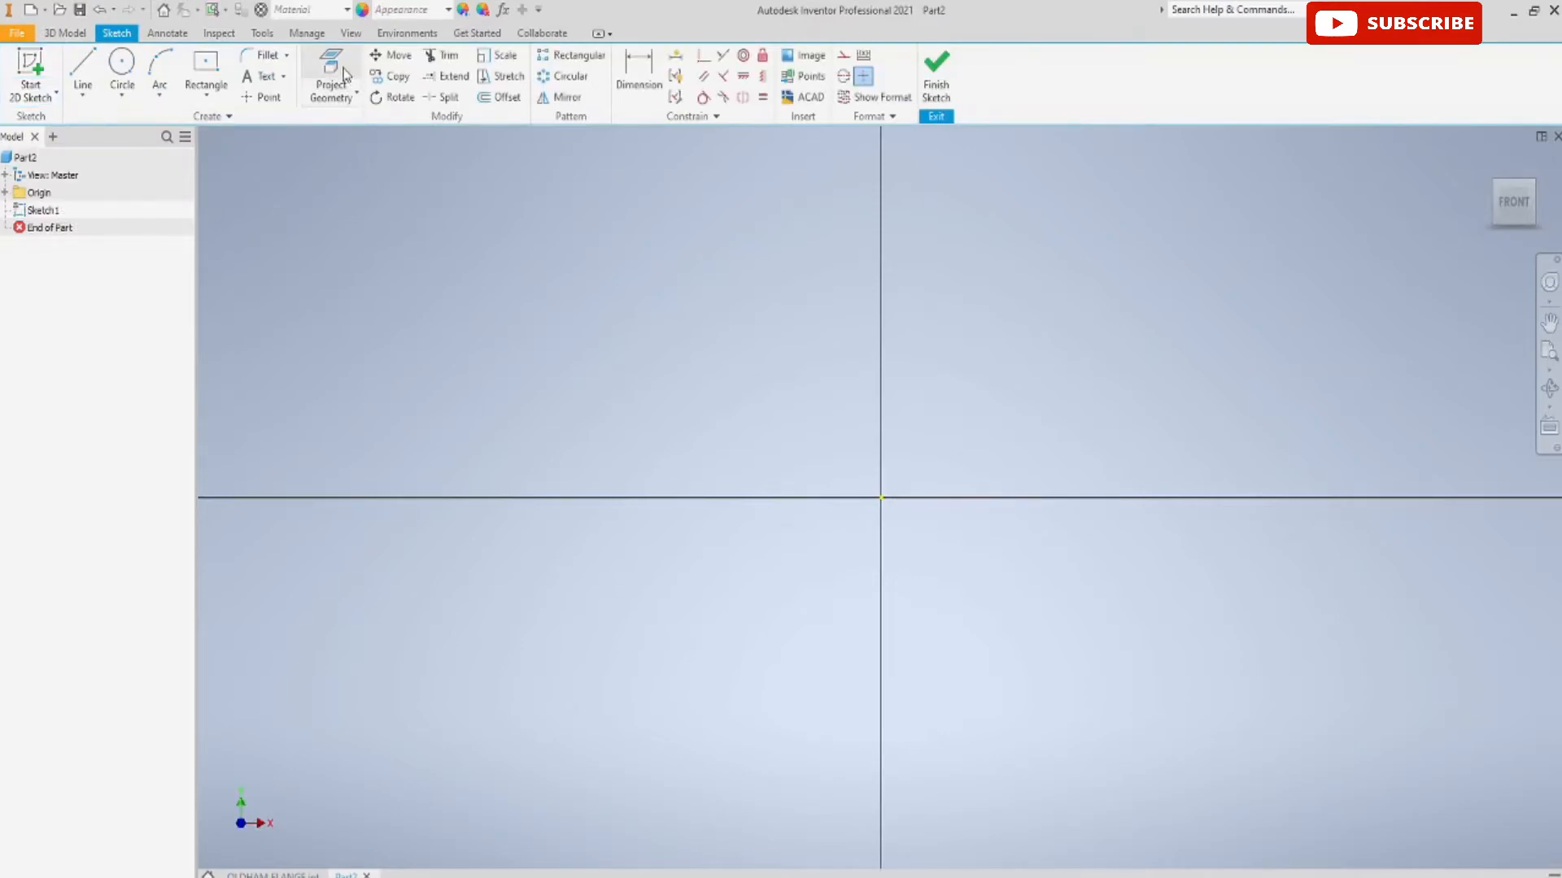
click(5, 192)
click(71, 265)
click(54, 281)
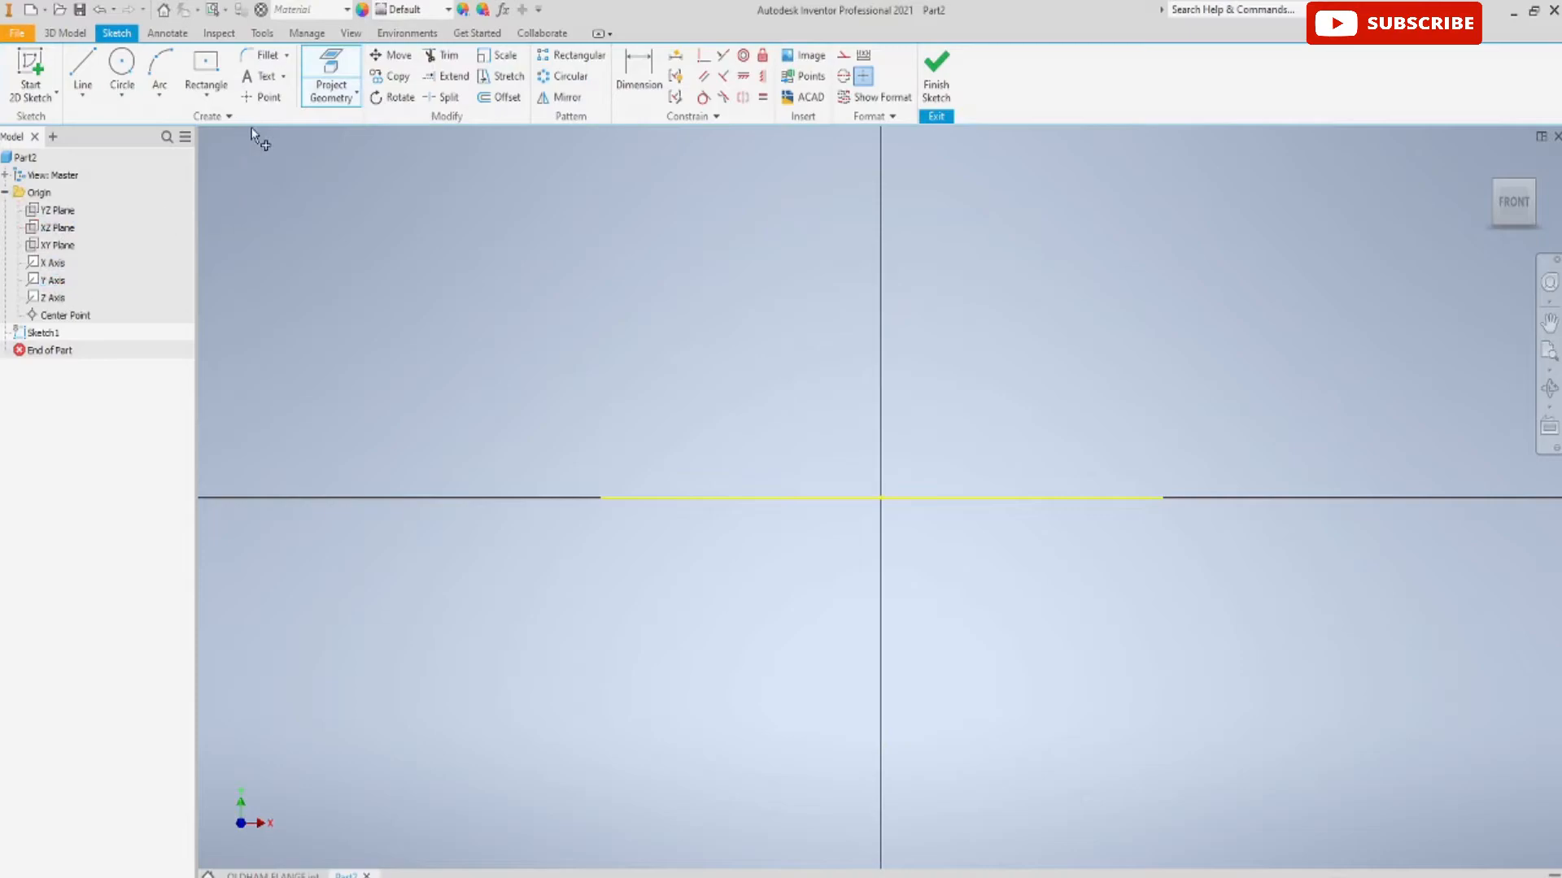
click(52, 281)
Draw two concentric circles centred on the origin with diameters of 30 mm and 60 mm
click(122, 67)
click(882, 496)
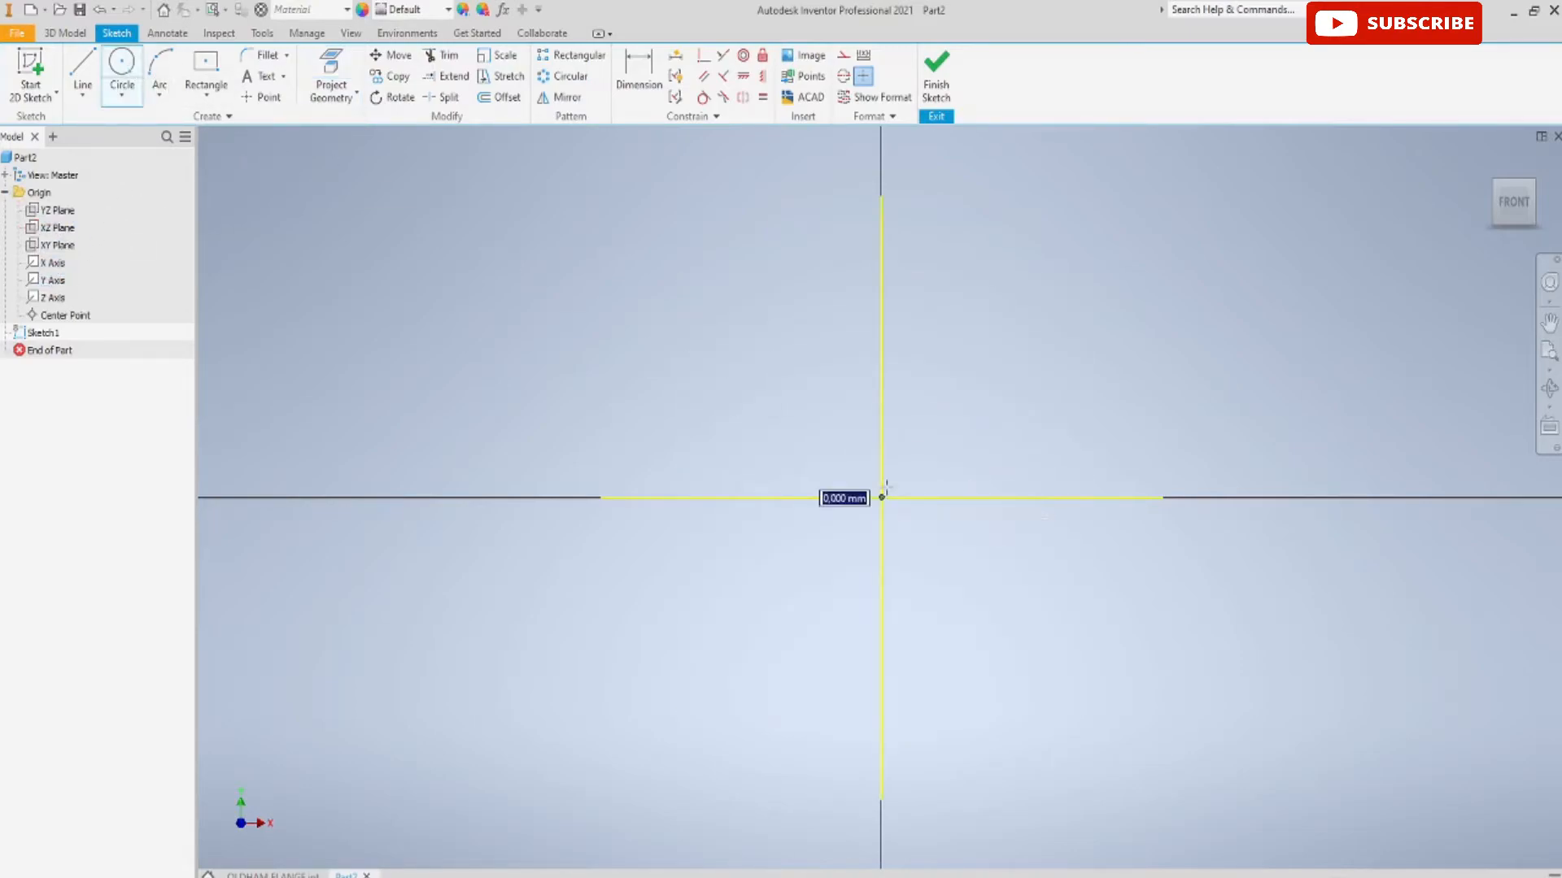
text(30)
key(Return)
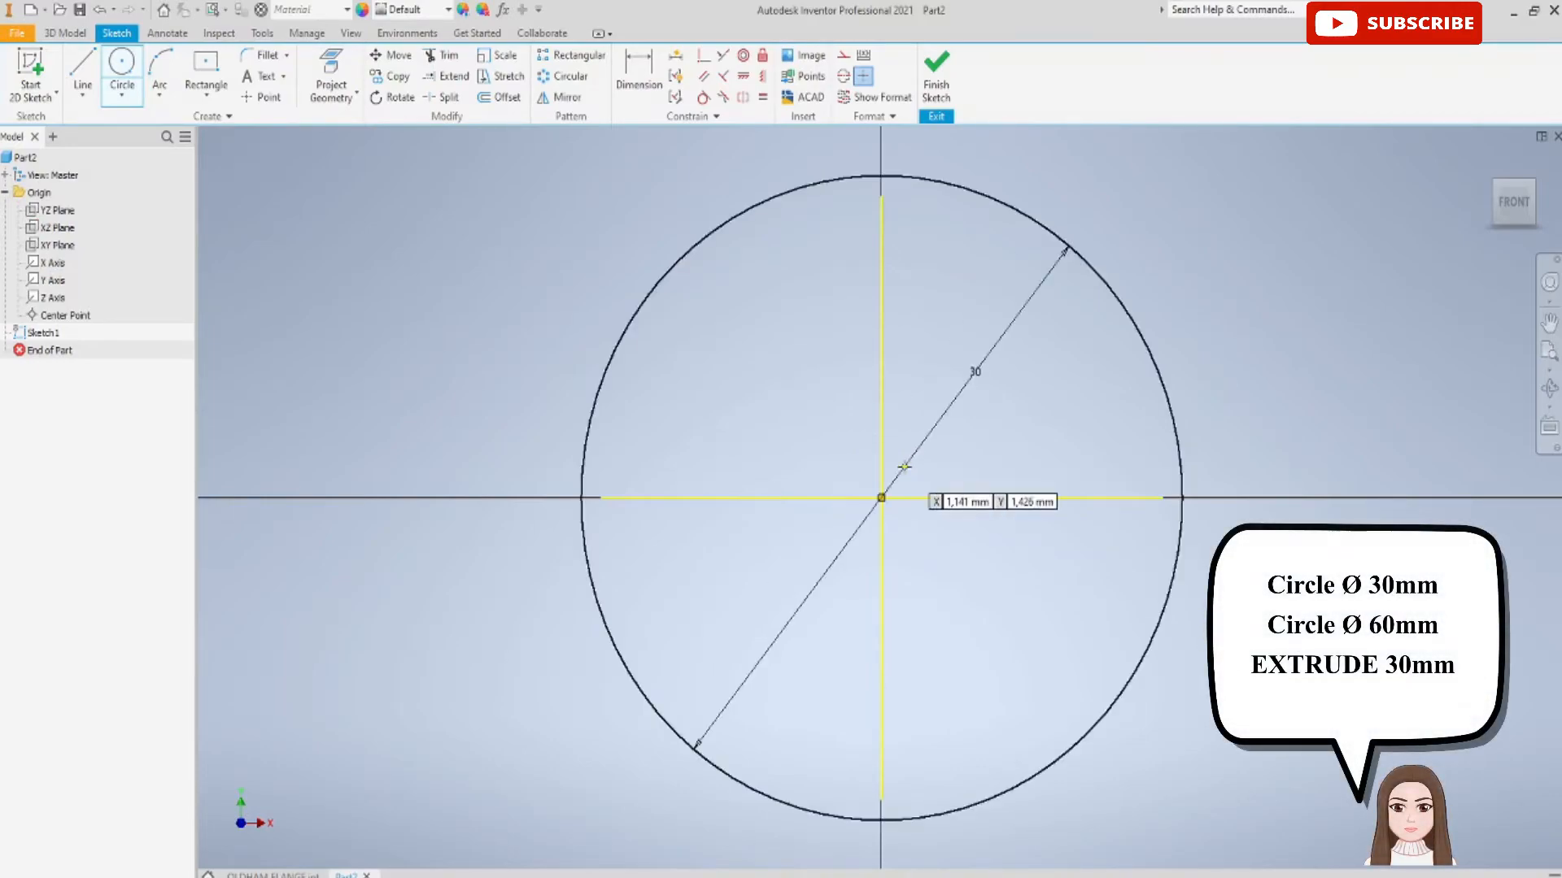
click(881, 497)
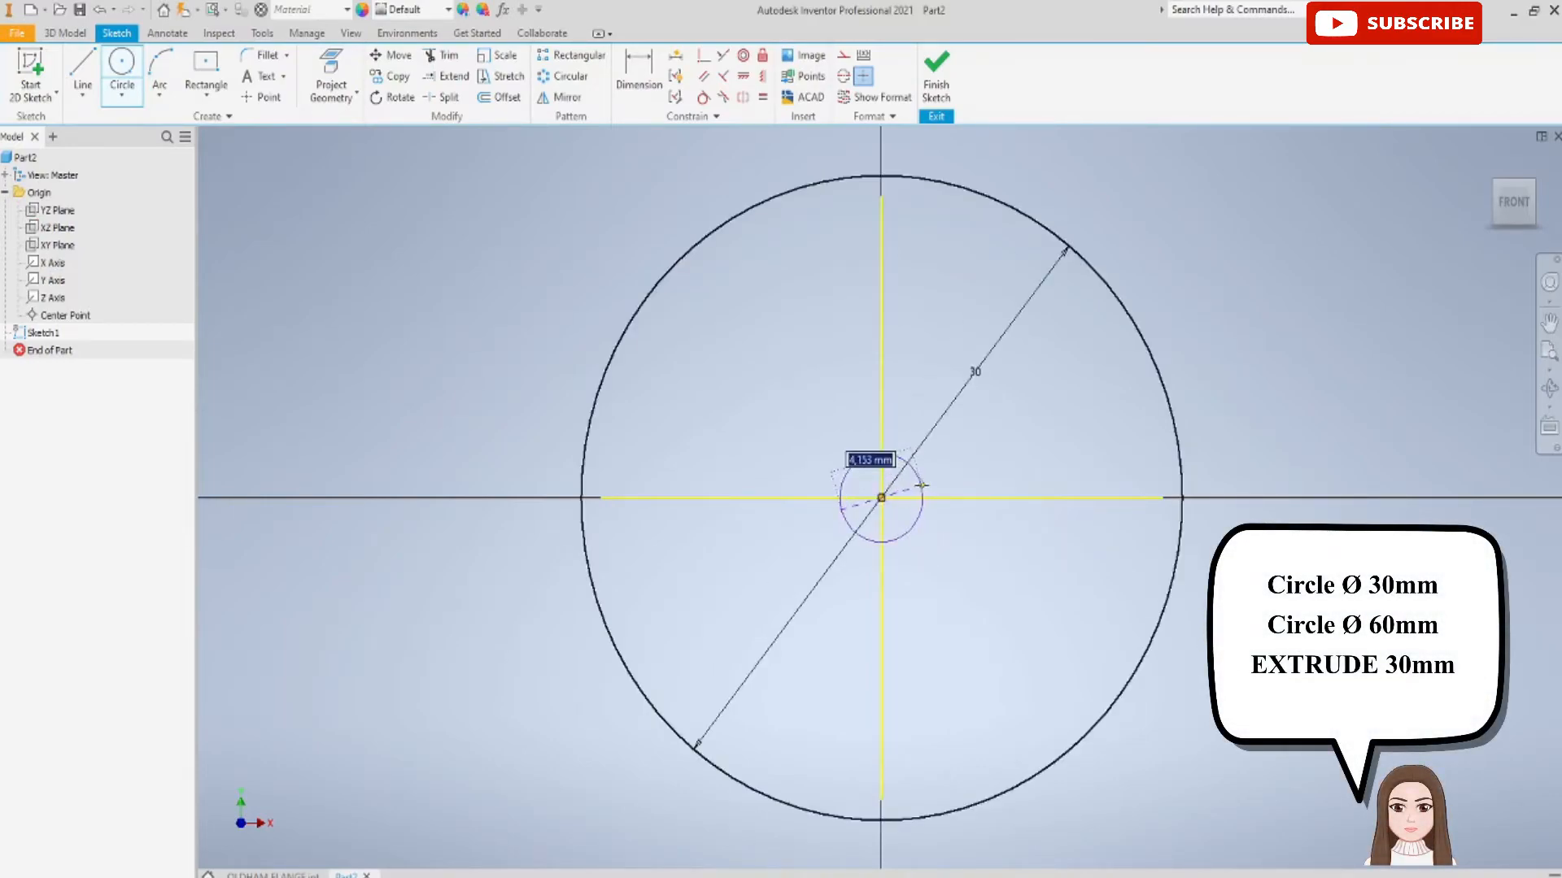
key(Return)
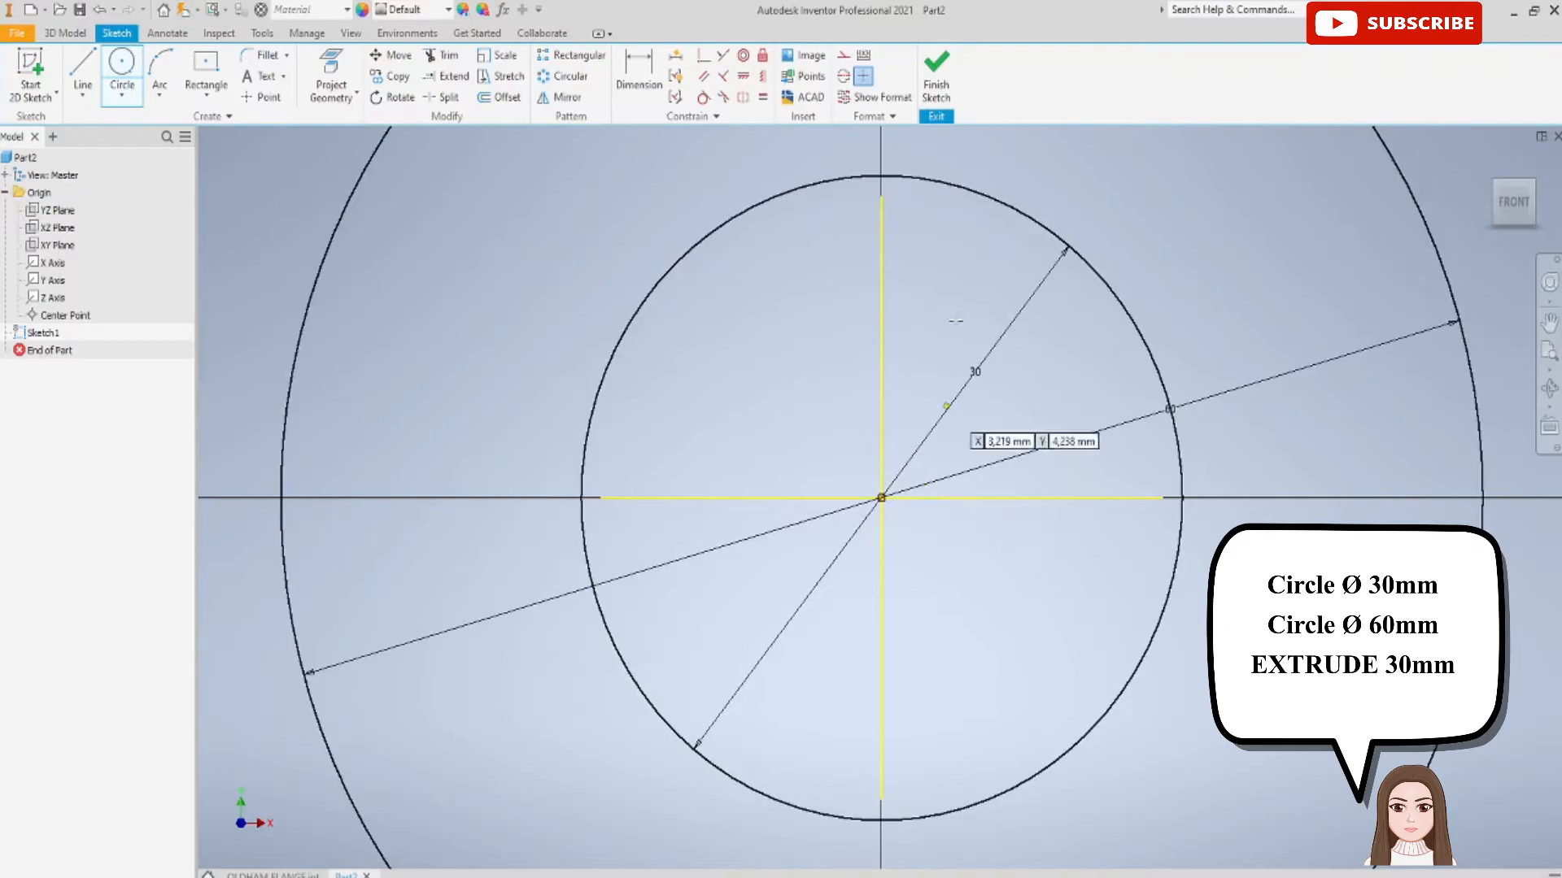
Finish the sketch and extrude all four ring segments between the circles by 30 mm to form the hub
click(935, 81)
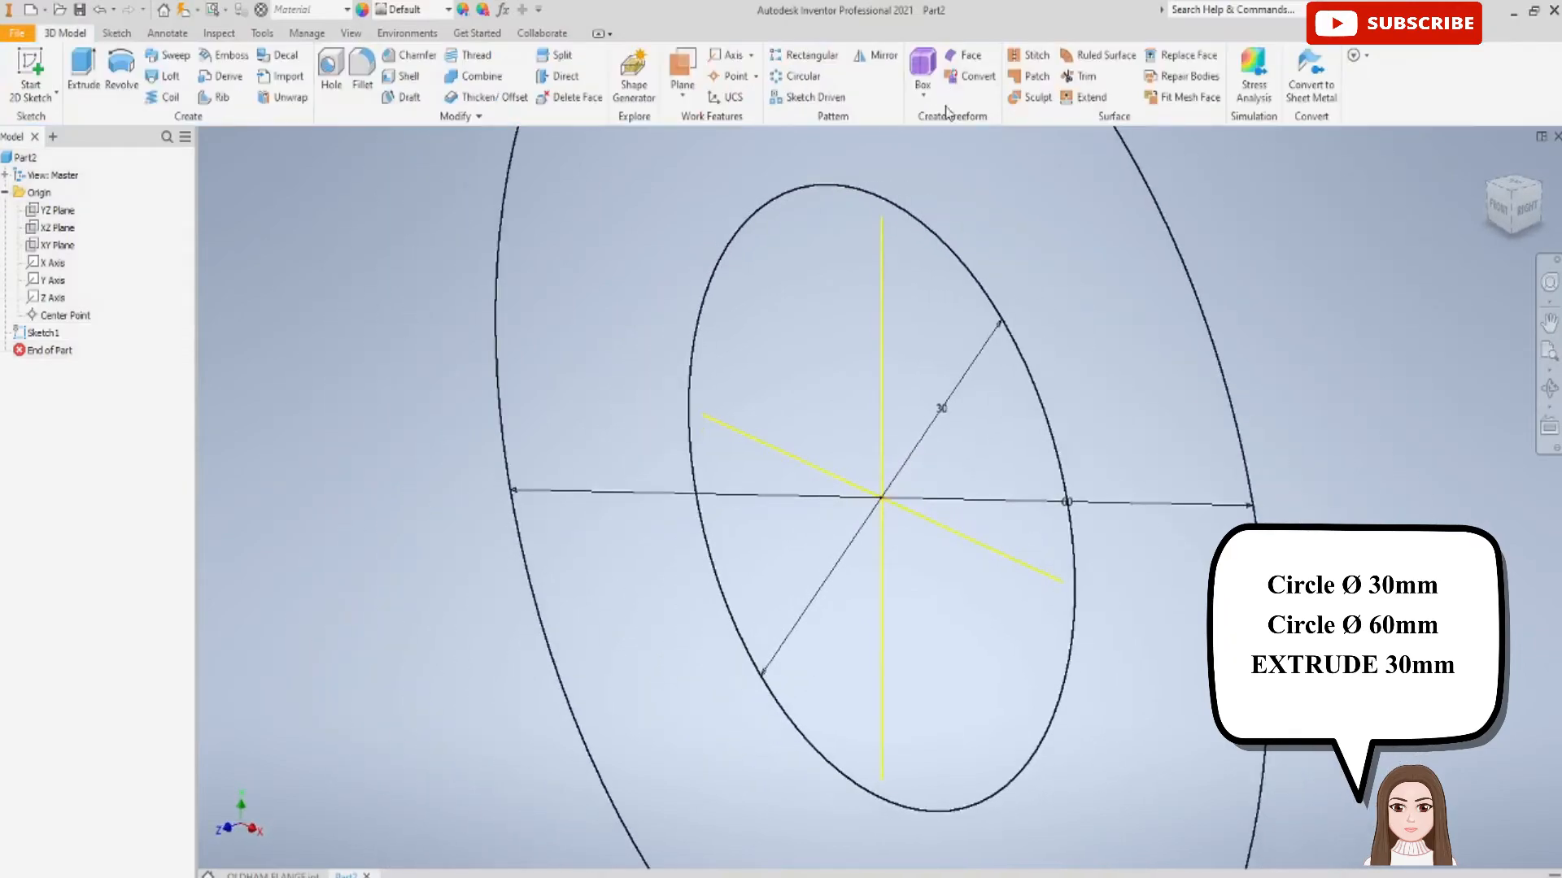
scroll(588, 236, down, 3)
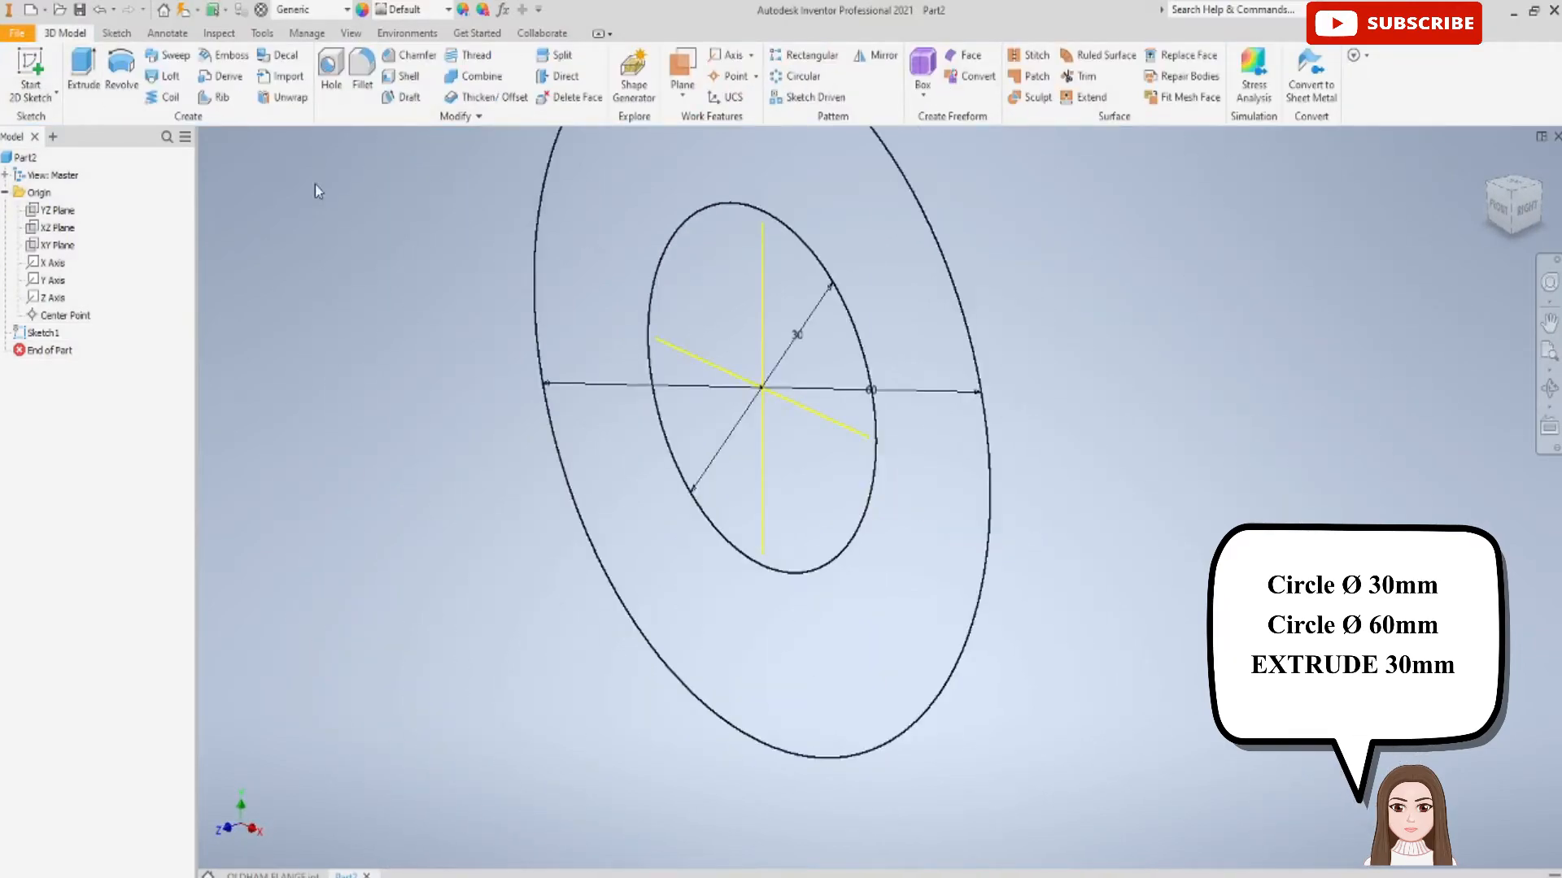
click(84, 69)
click(642, 231)
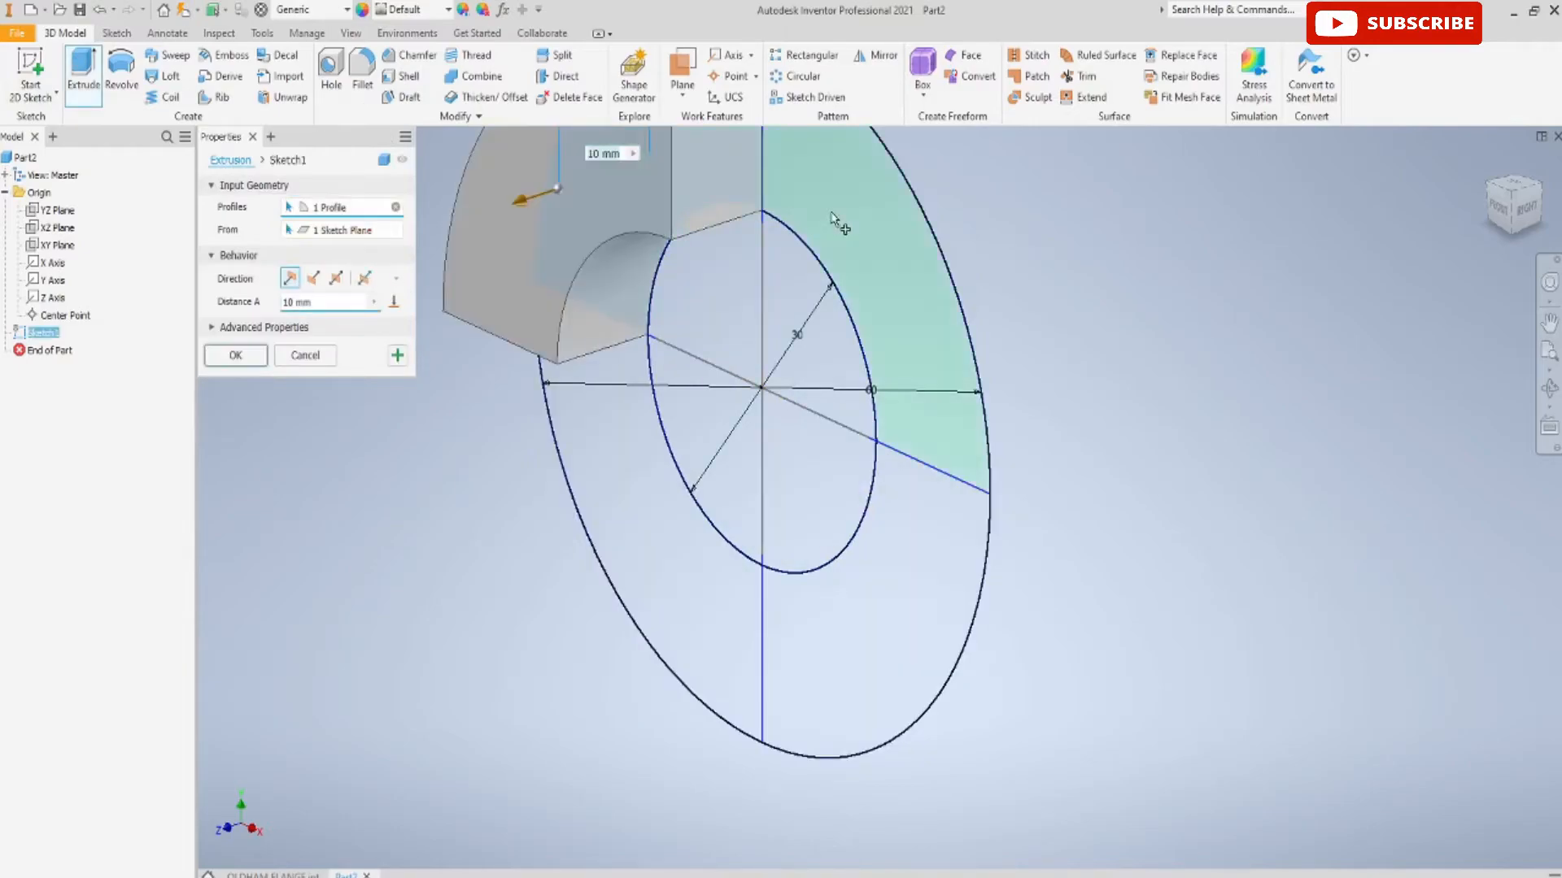
click(837, 222)
click(648, 446)
click(871, 558)
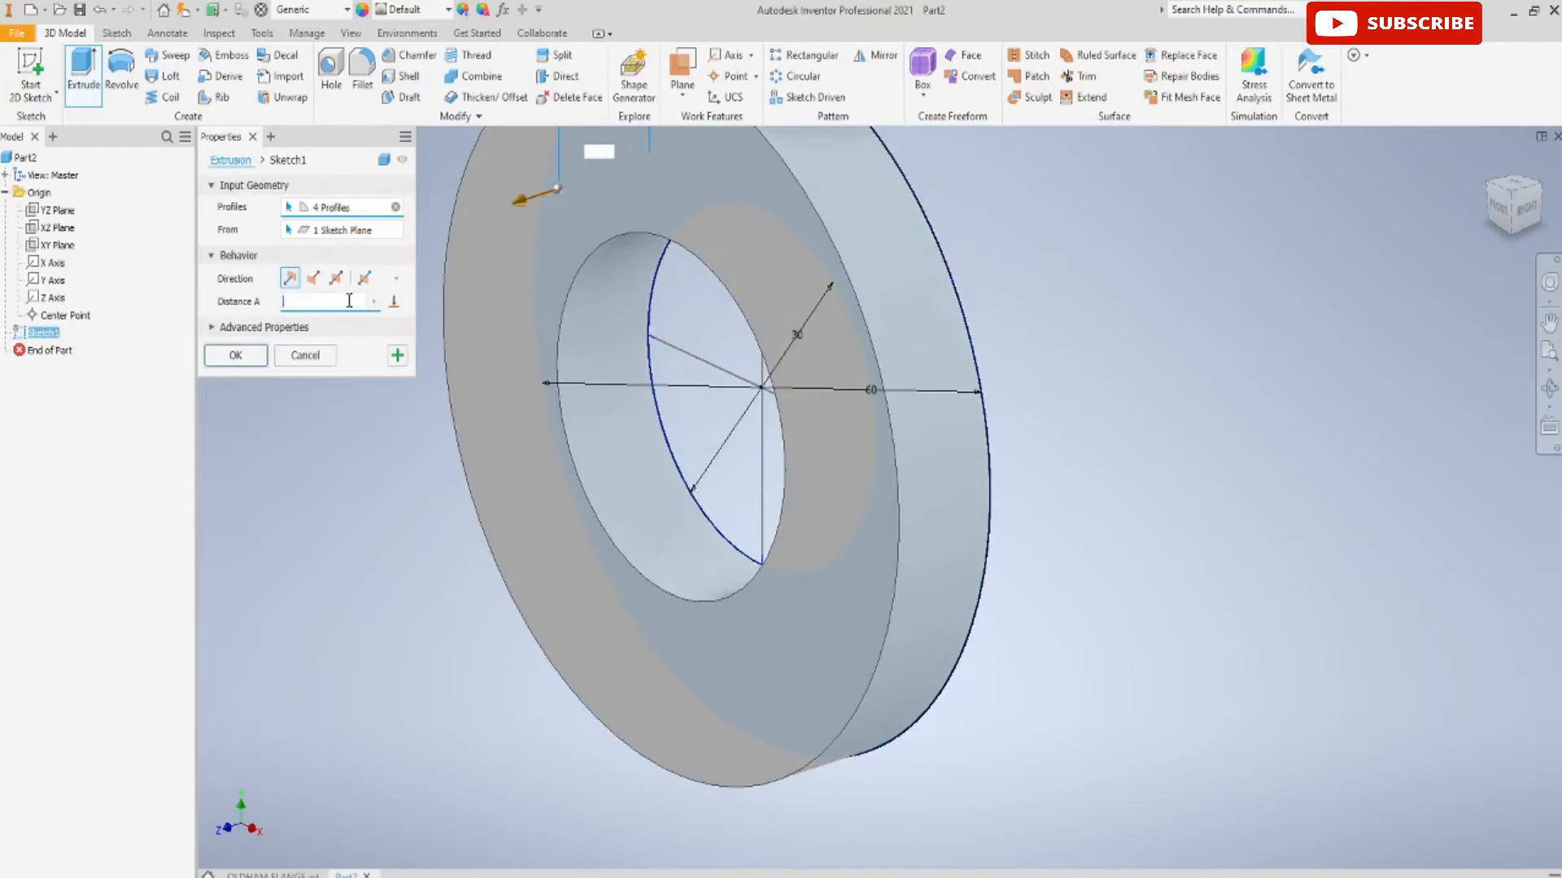
key(Return)
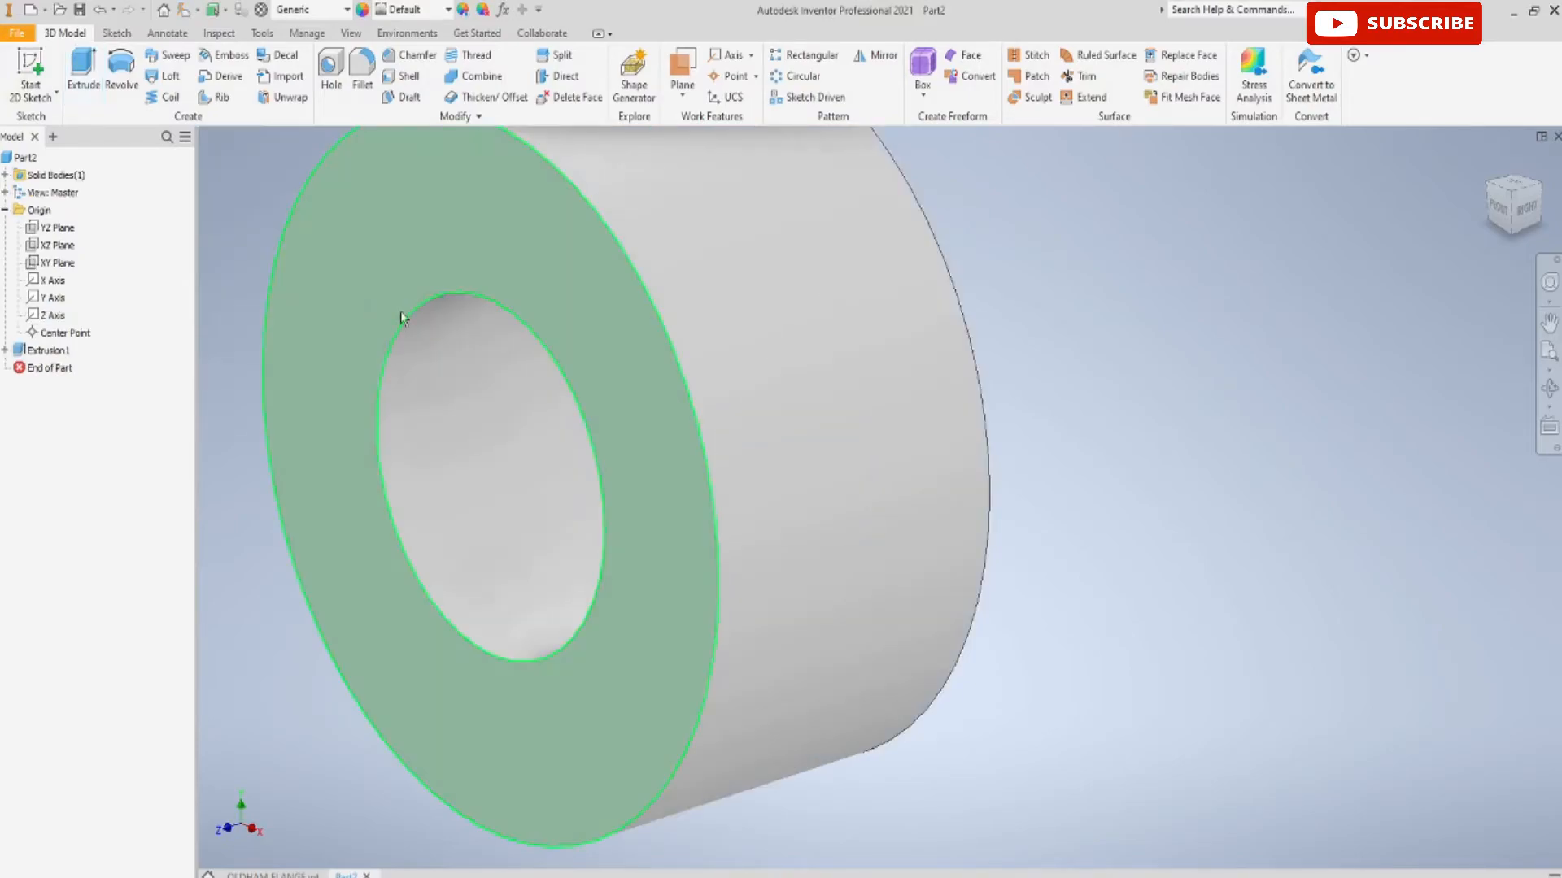
Start a sketch on the hub's front ring face and draw origin-centred circles with diameters of 30 mm and 30*3.5 mm
scroll(1176, 464, down, 3)
middle_drag(1185, 423, 1185, 521)
click(31, 78)
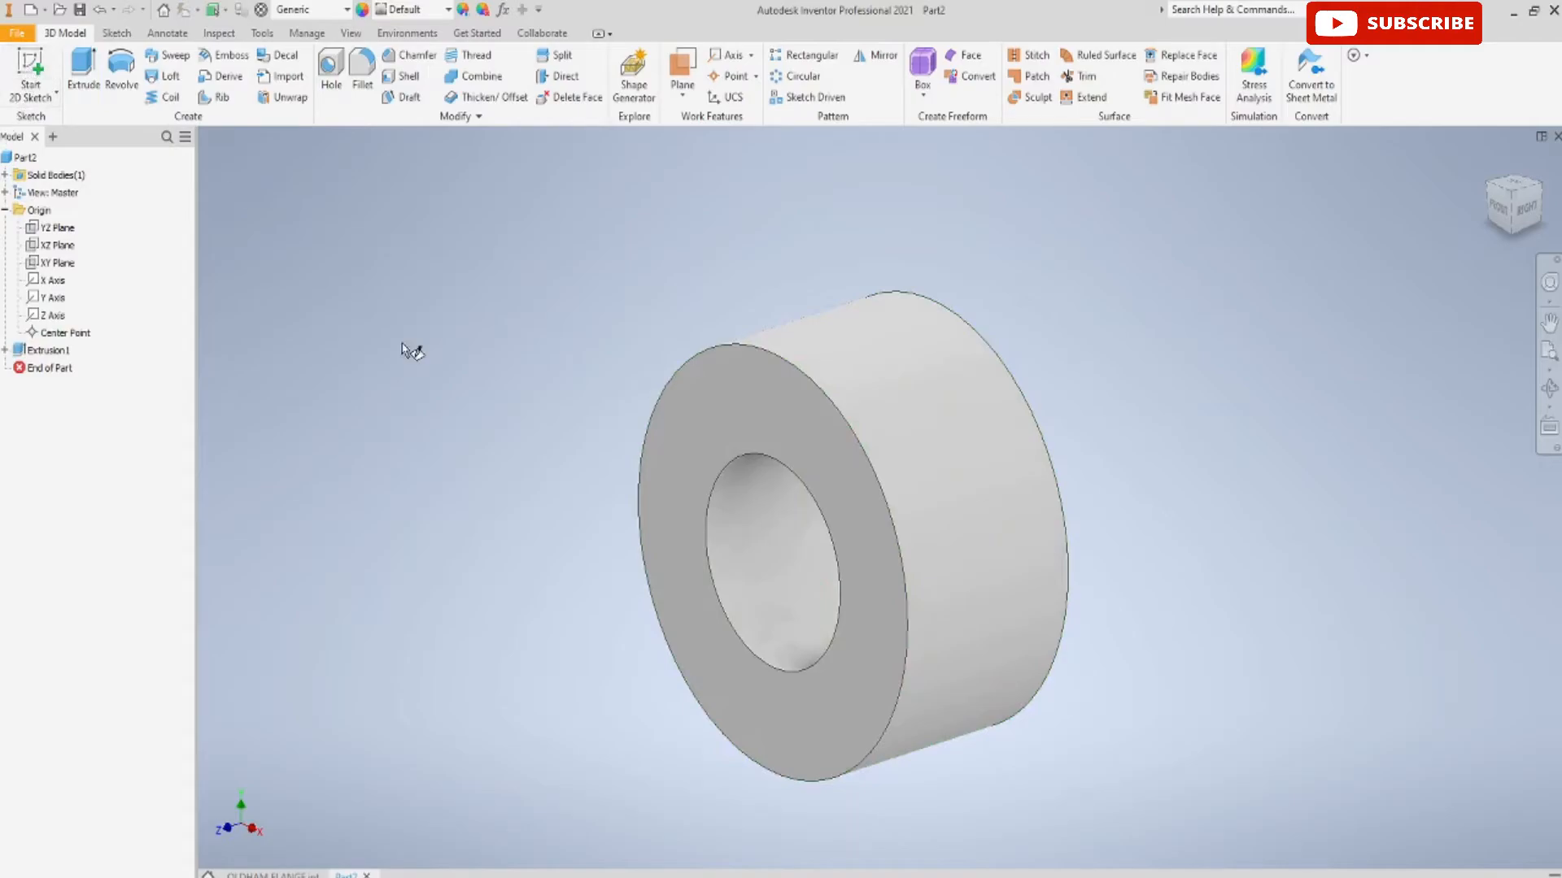
click(716, 429)
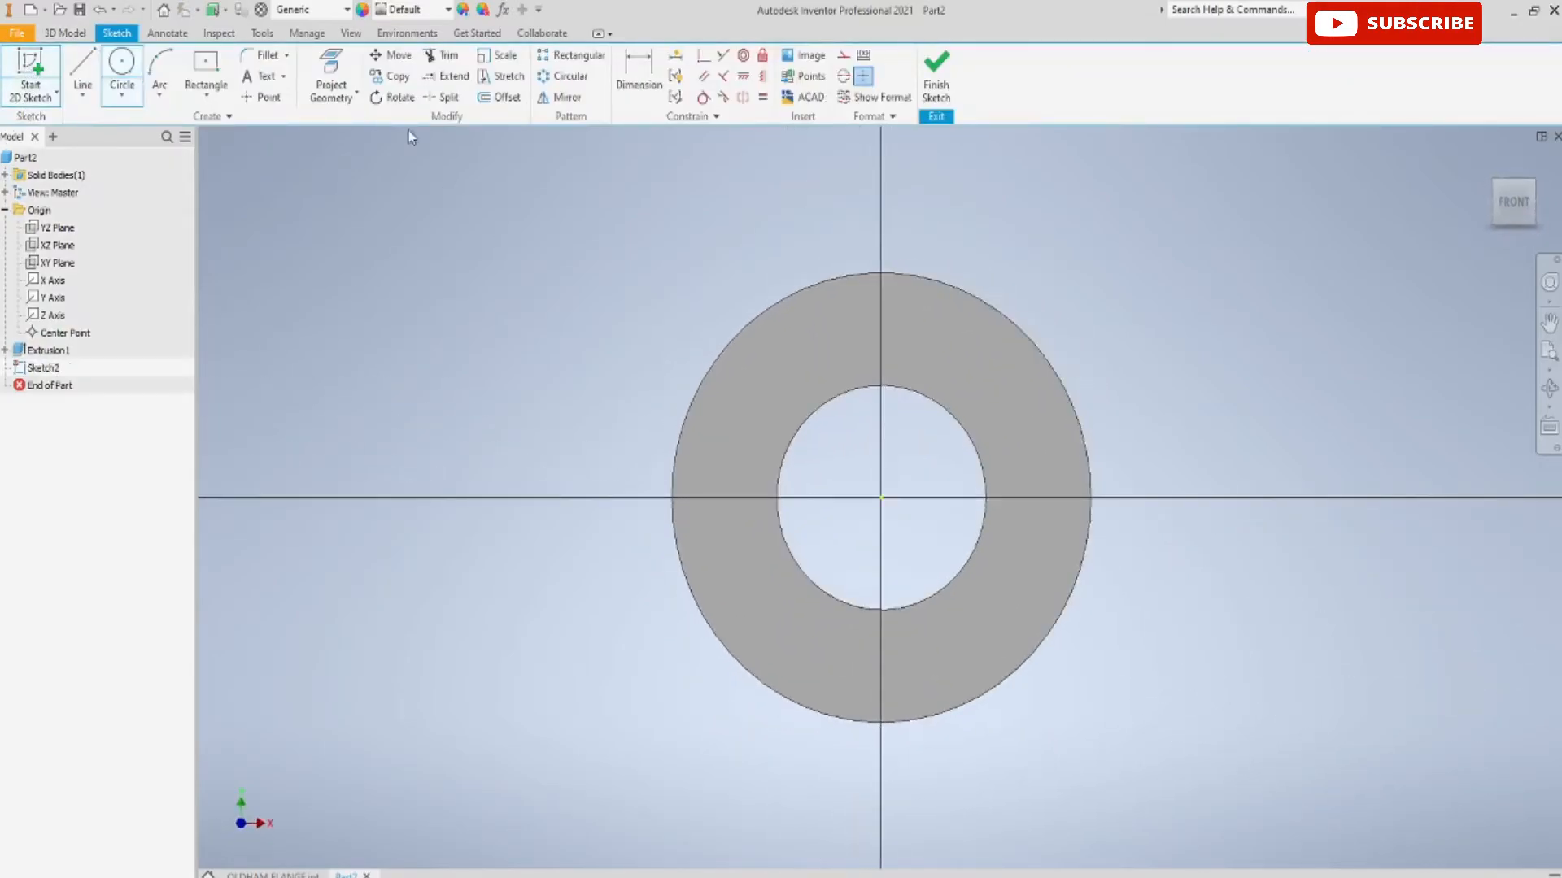
click(134, 70)
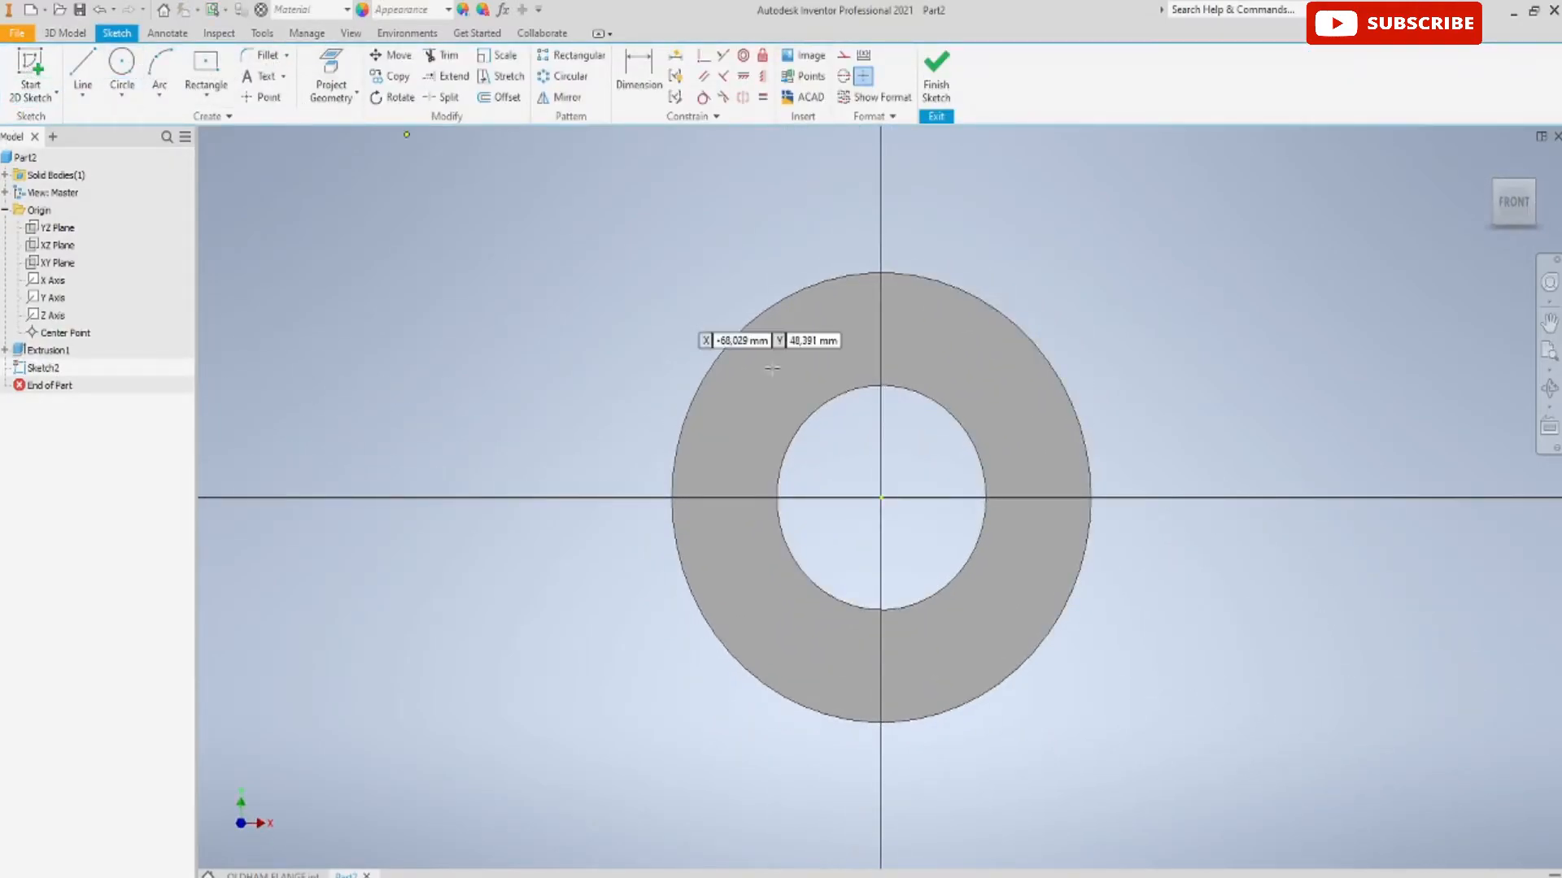
click(882, 496)
text(30)
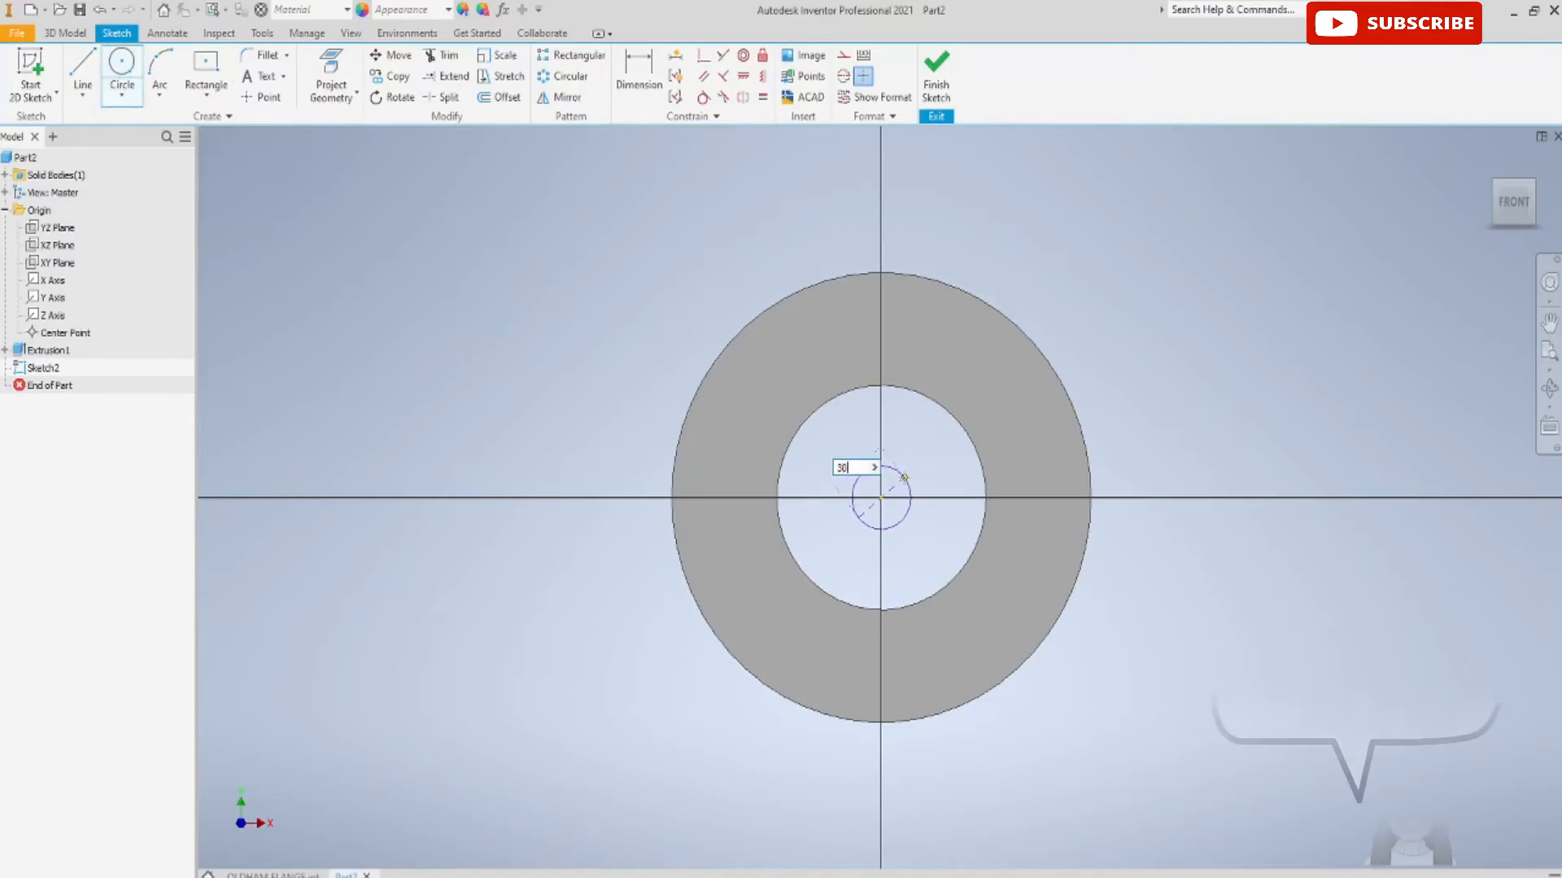
key(Return)
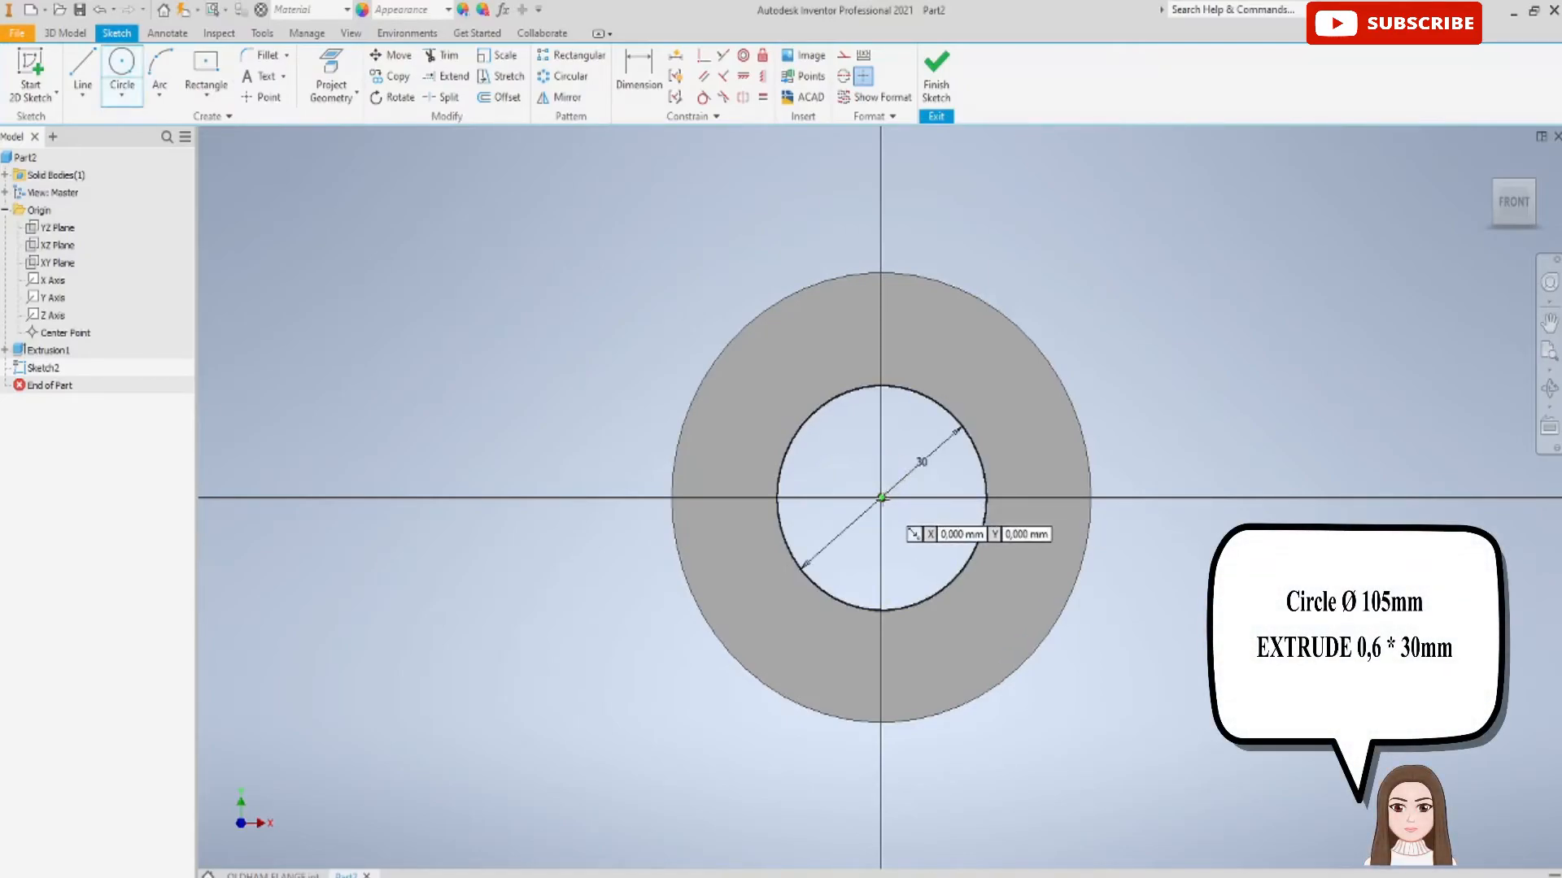
click(881, 497)
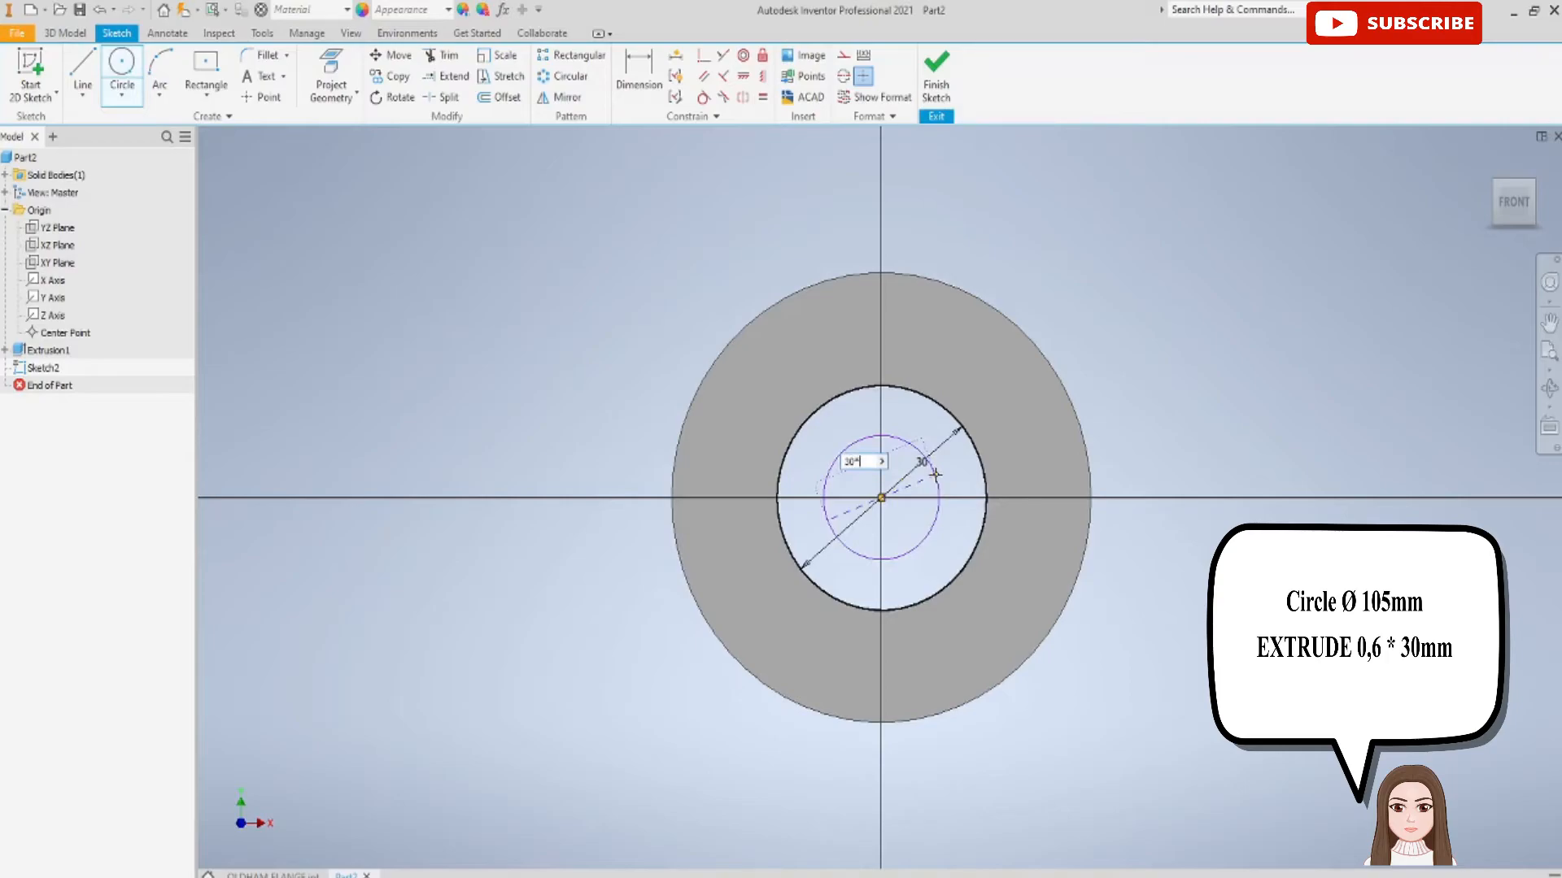
text(30*3.5)
key(Return)
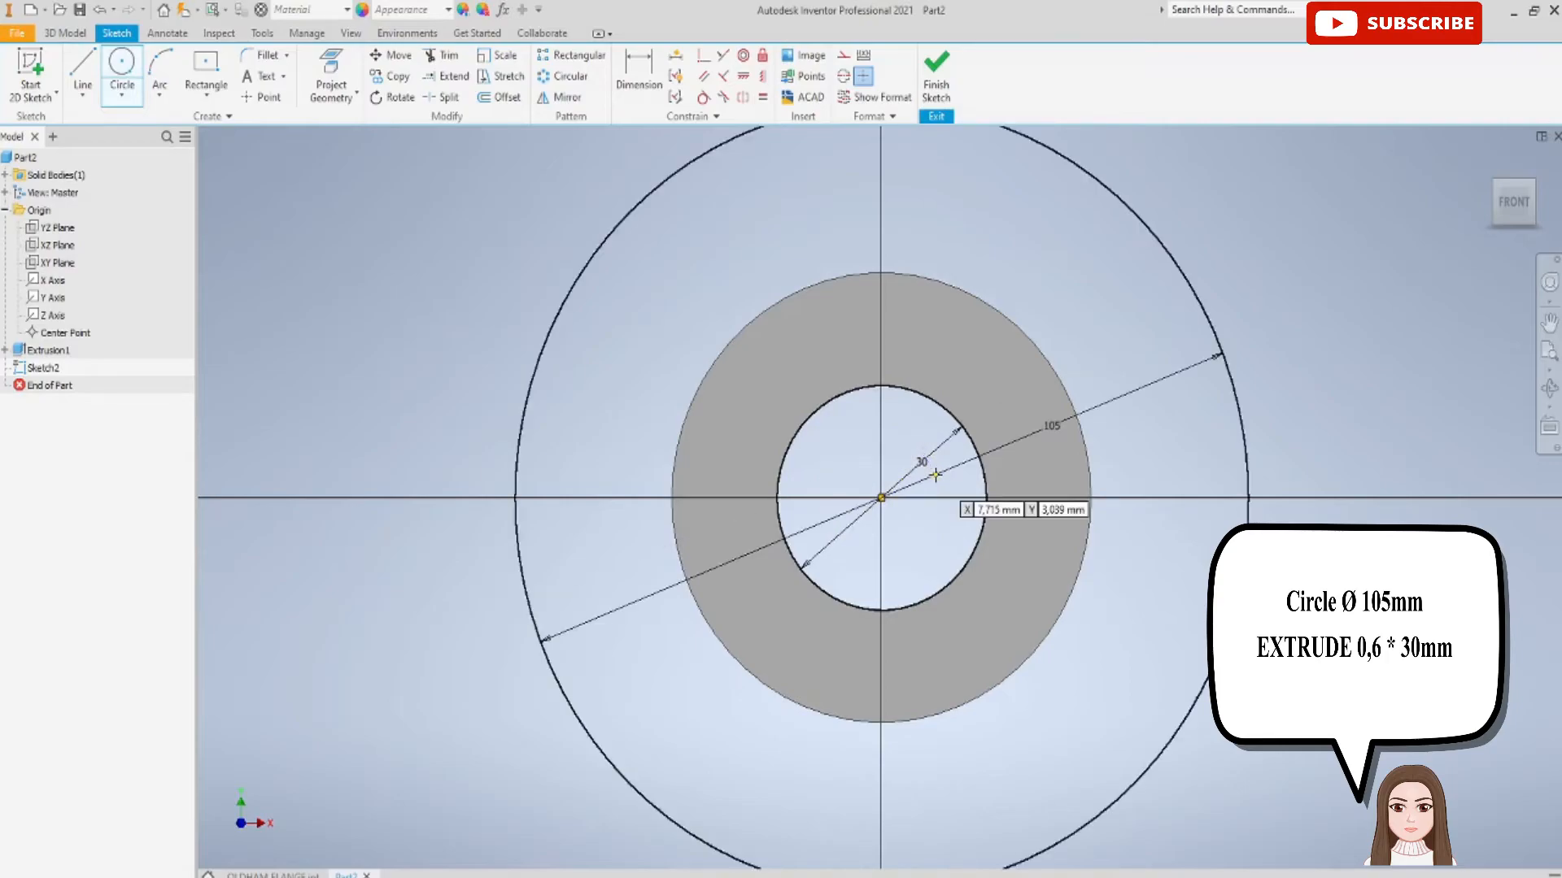
Finish the sketch and extrude the ring between the circles by 0.6*30 mm, joined to the hub, as the flange
click(936, 79)
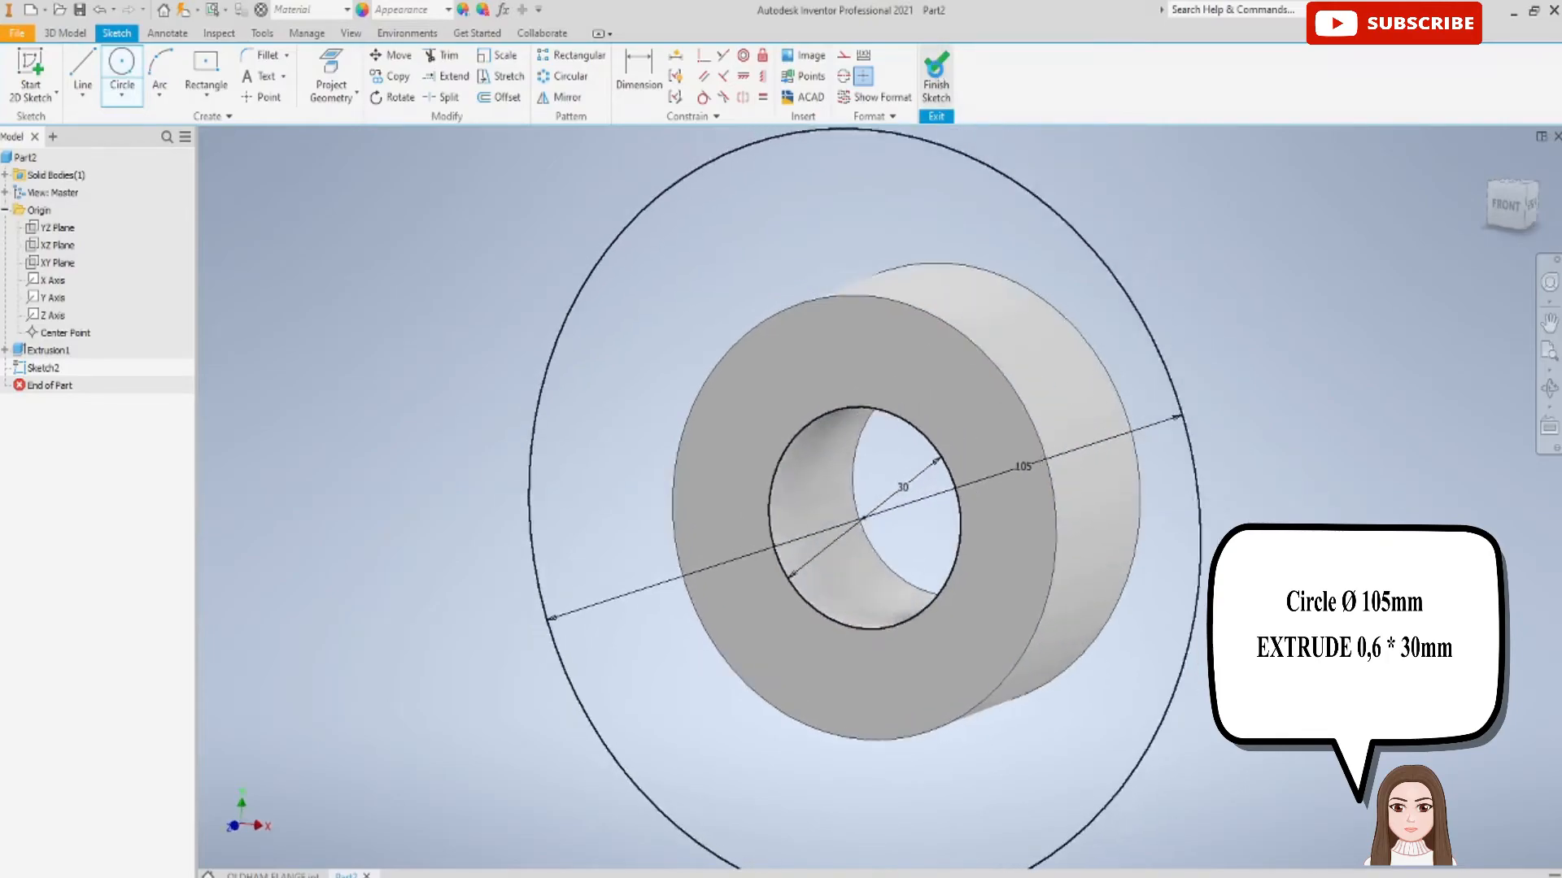
click(84, 73)
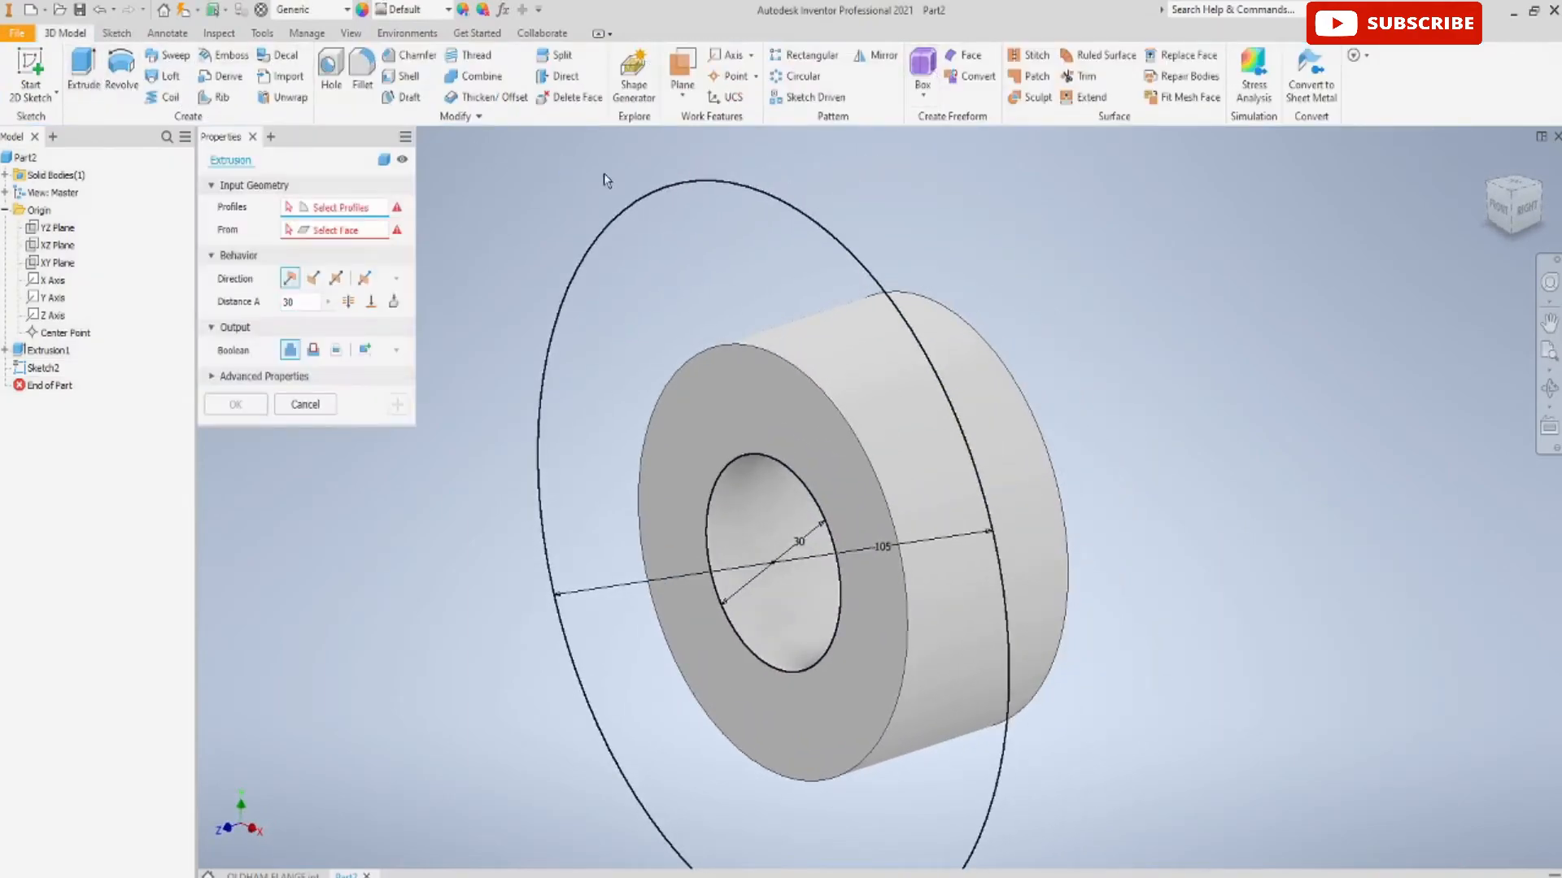
click(694, 241)
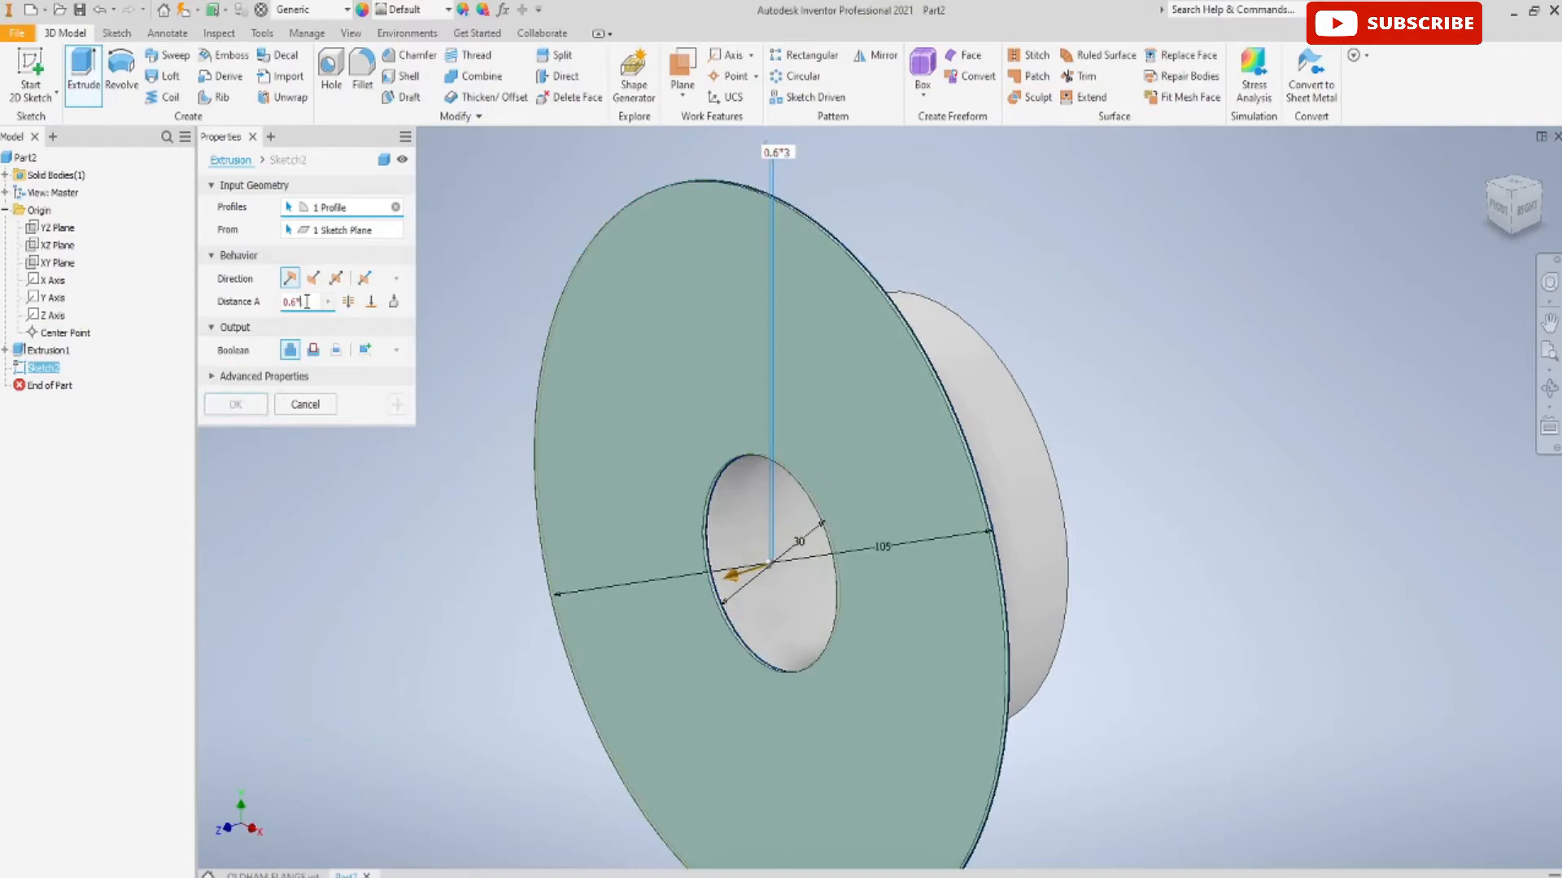
key(Return)
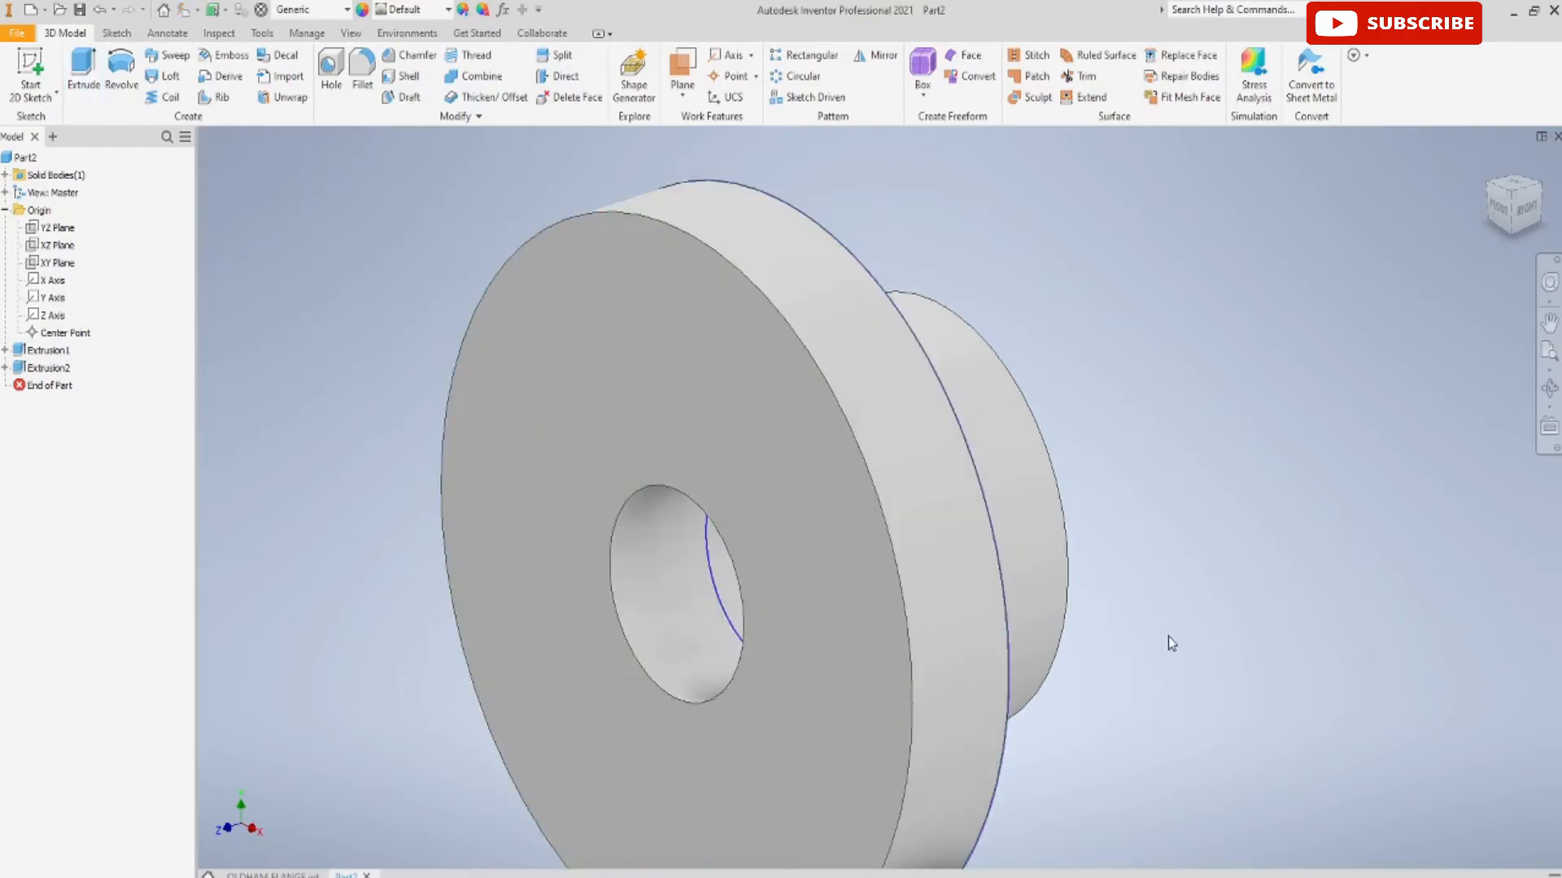
Start a sketch on the flange's front face and draw an origin-centred horizontal rectangle, about 105 by 14 mm
shift+middle_drag(1158, 651, 1285, 611)
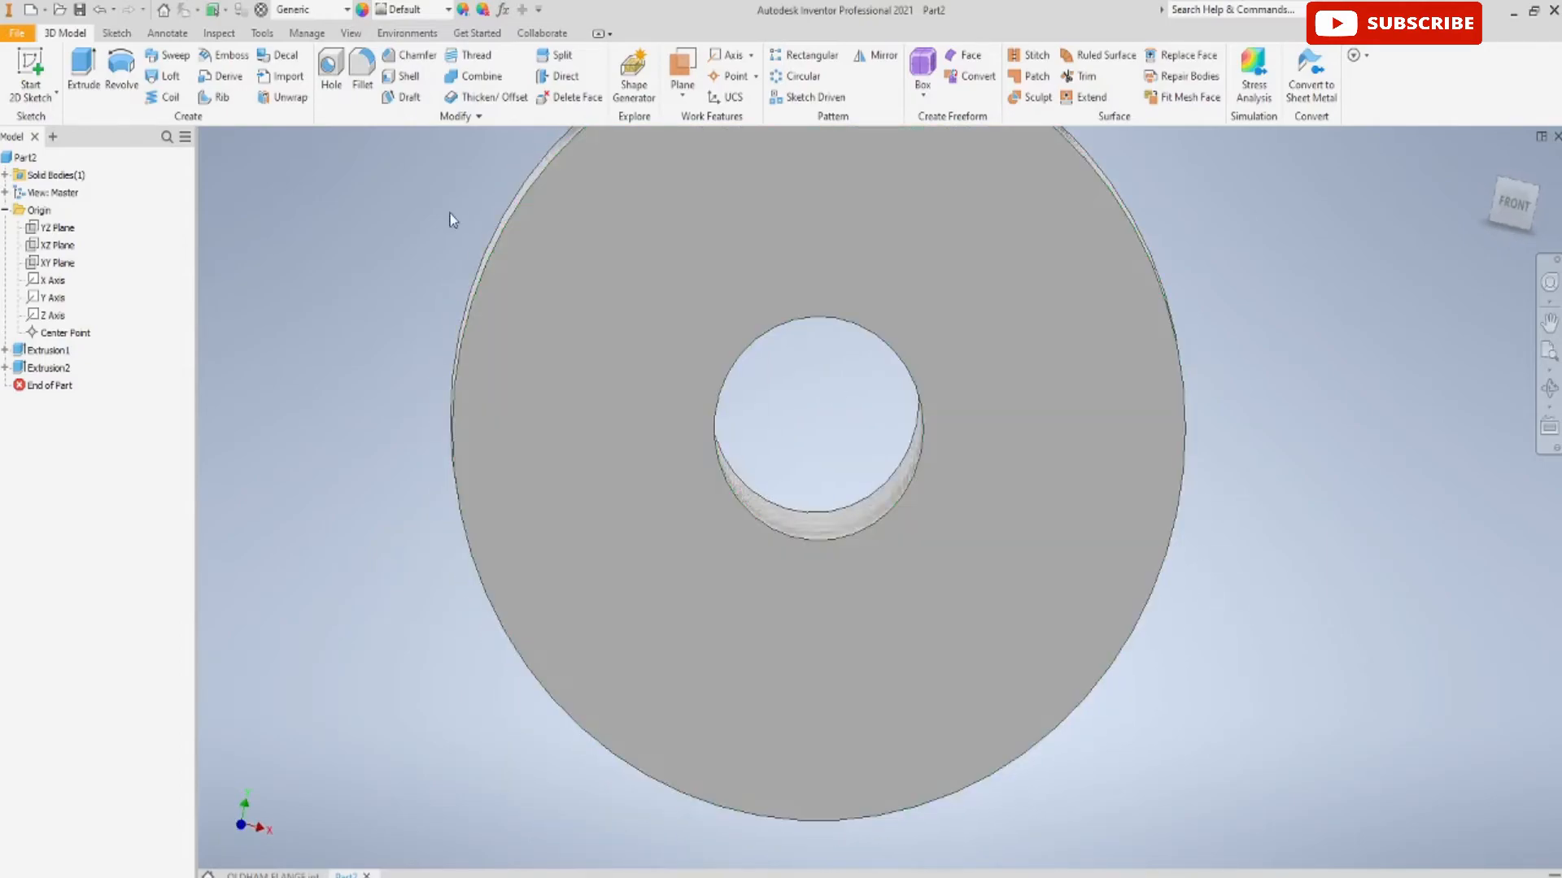
click(31, 67)
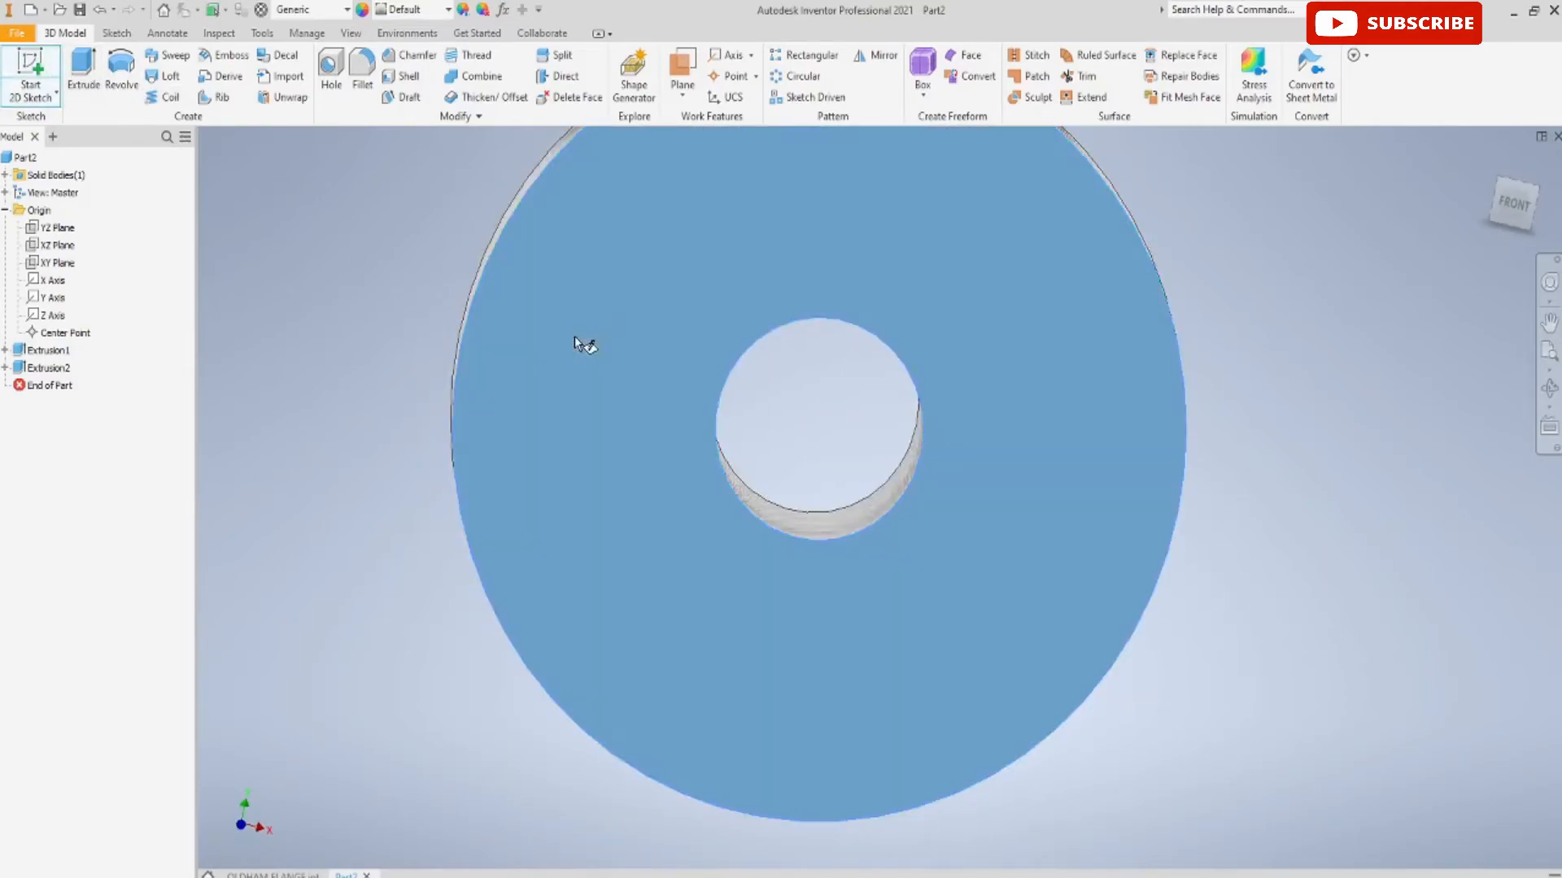
click(575, 340)
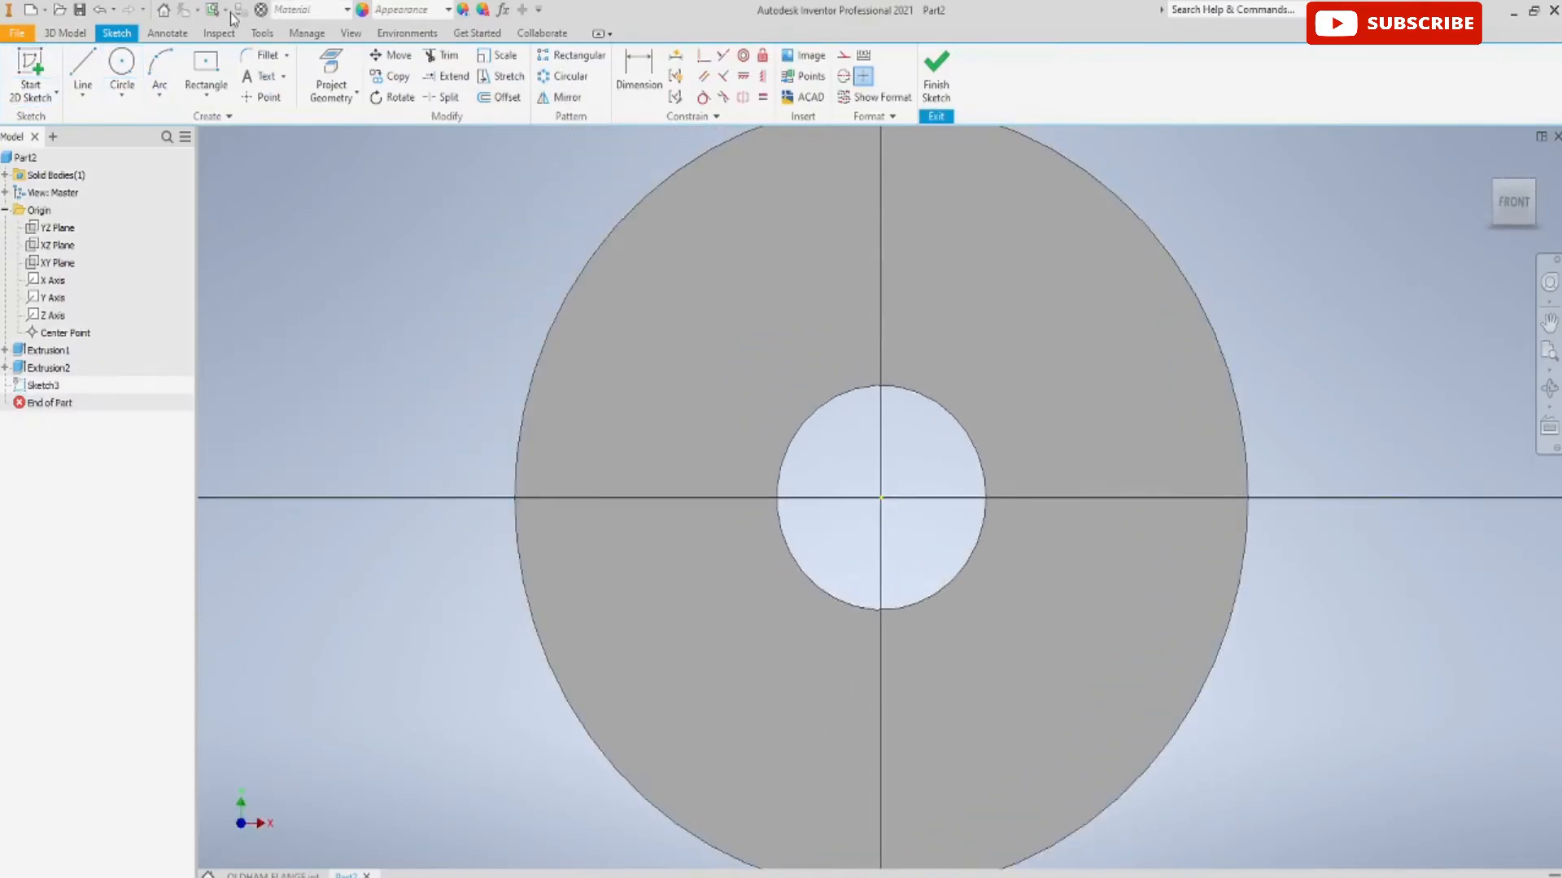
click(219, 69)
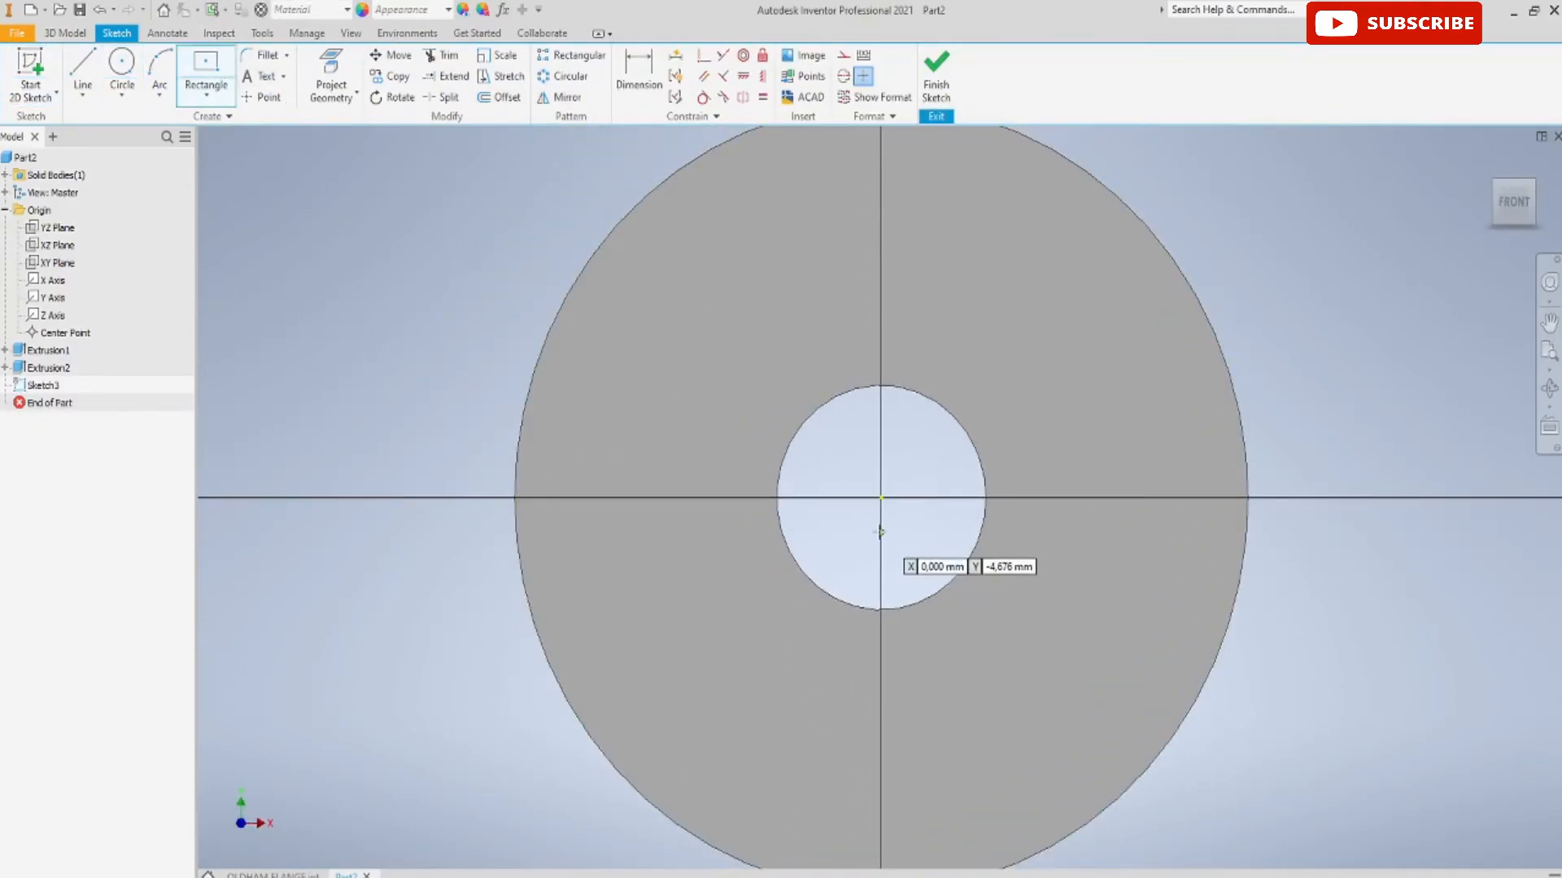
click(882, 496)
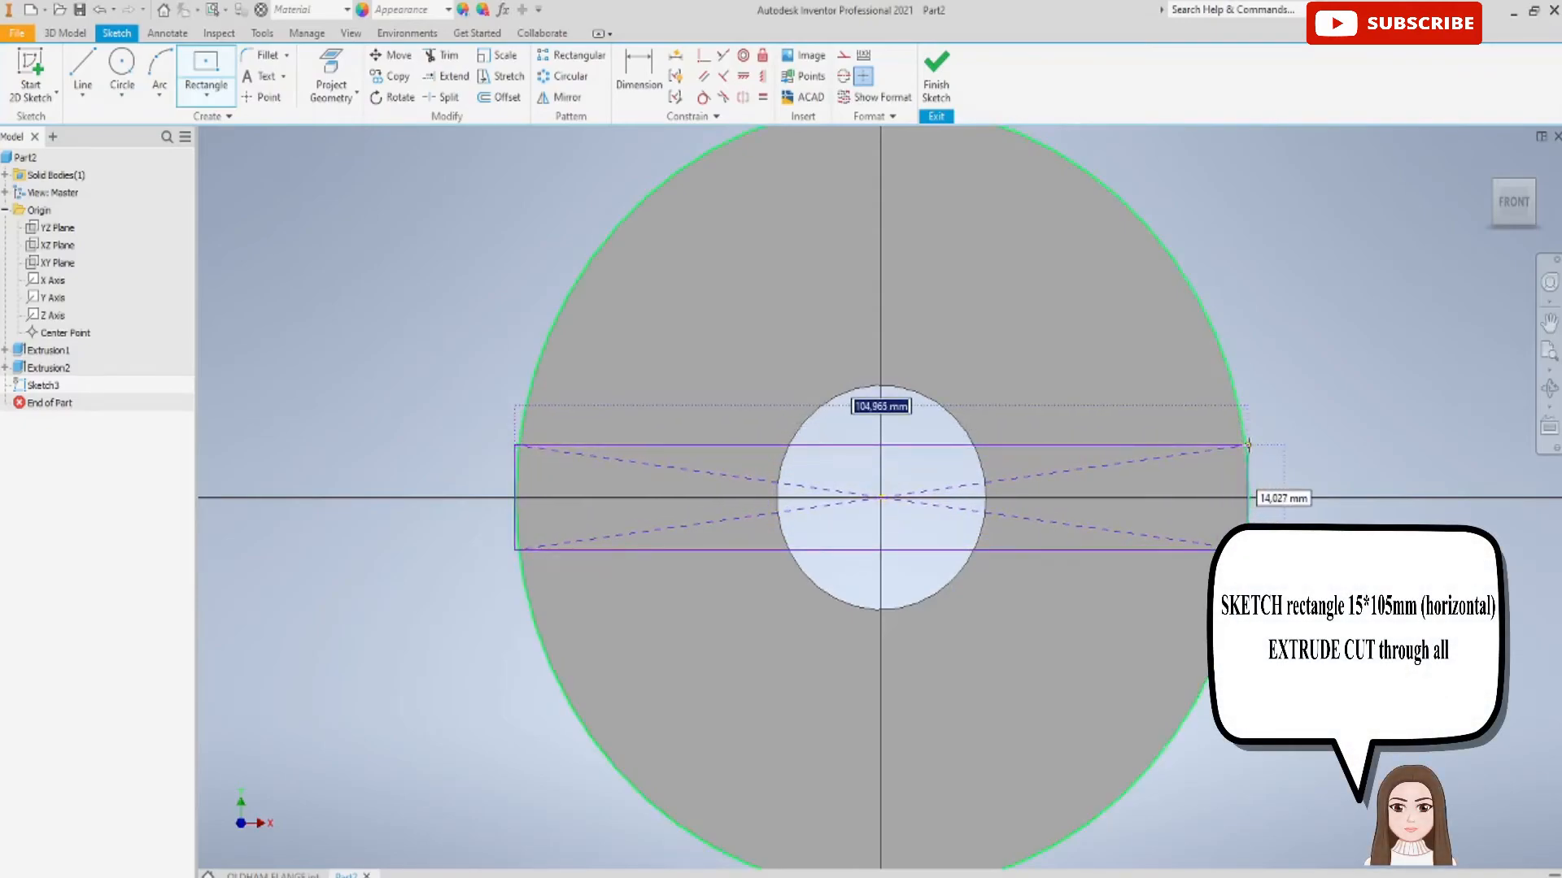
click(1248, 445)
Dimension the rectangle to a height of 15 mm and a length of 105 mm
click(639, 72)
click(663, 447)
click(669, 551)
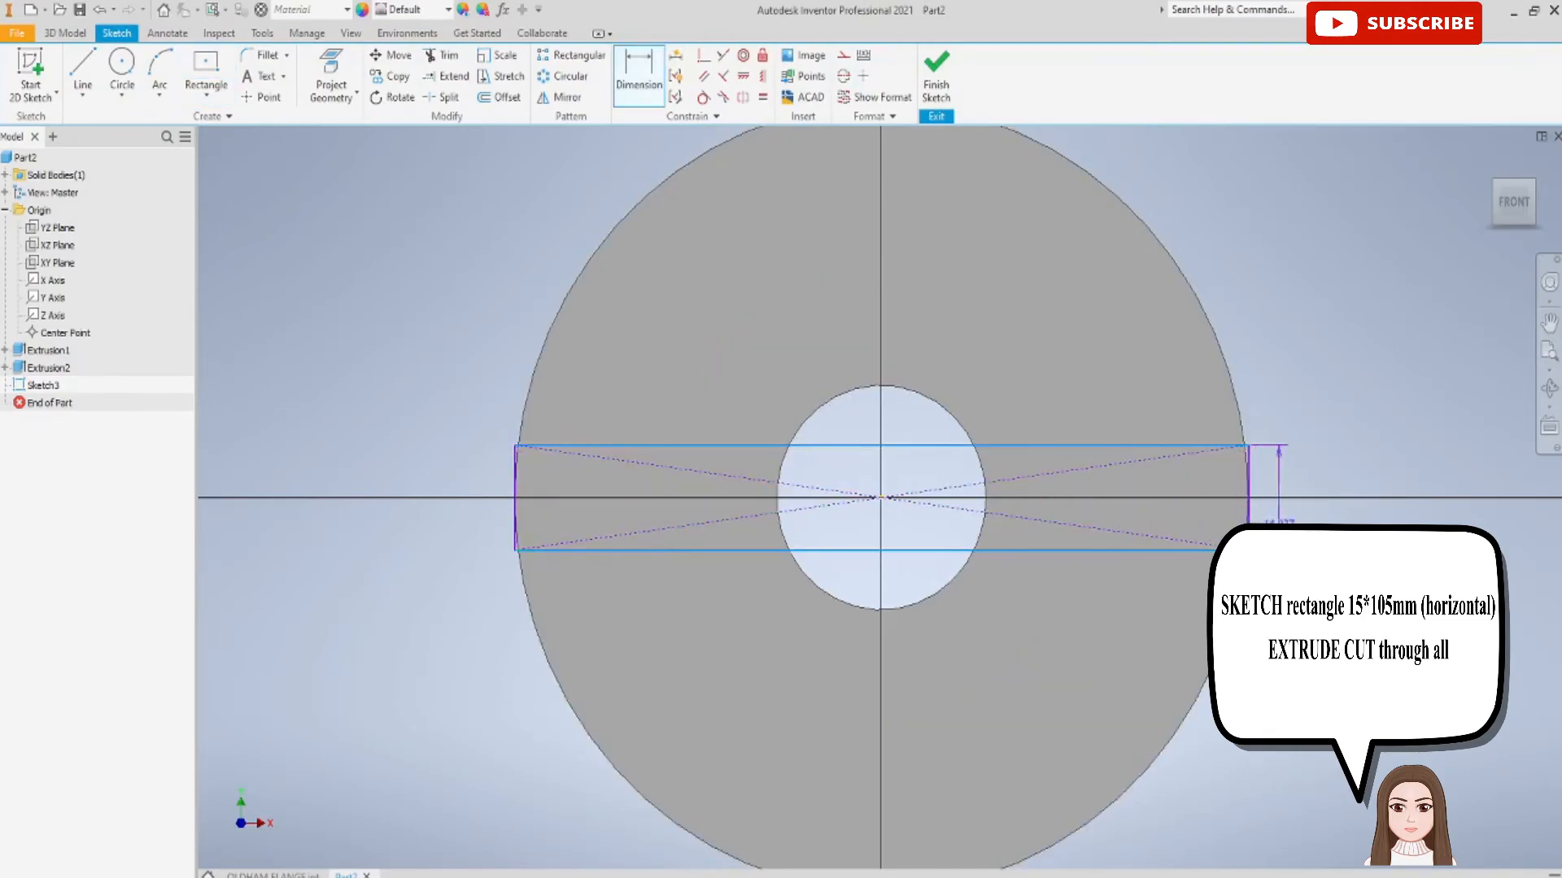
click(1358, 516)
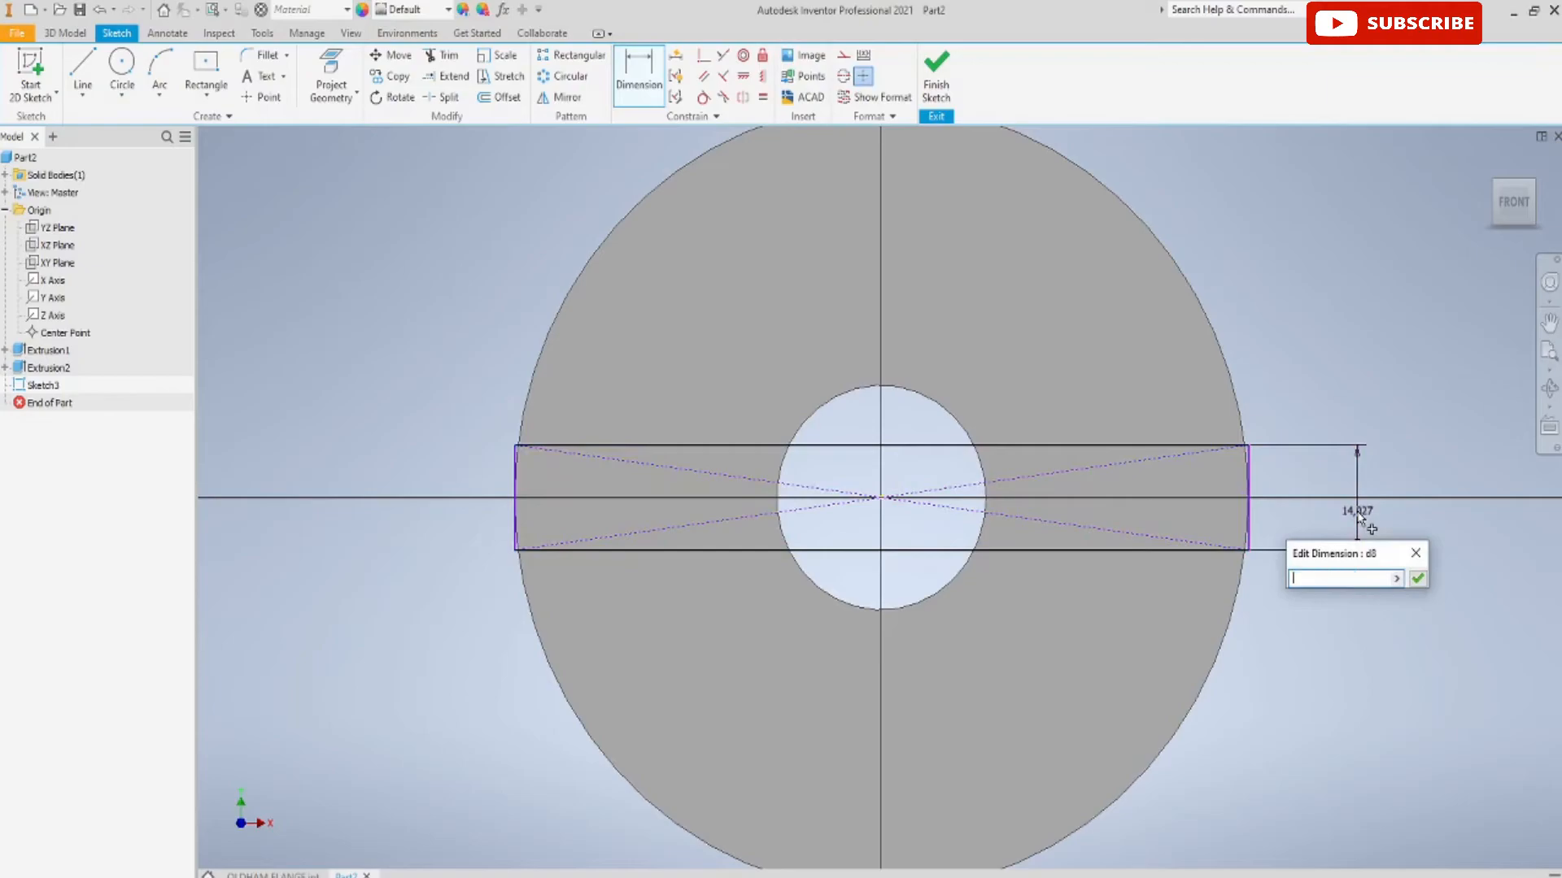
text(15)
key(Return)
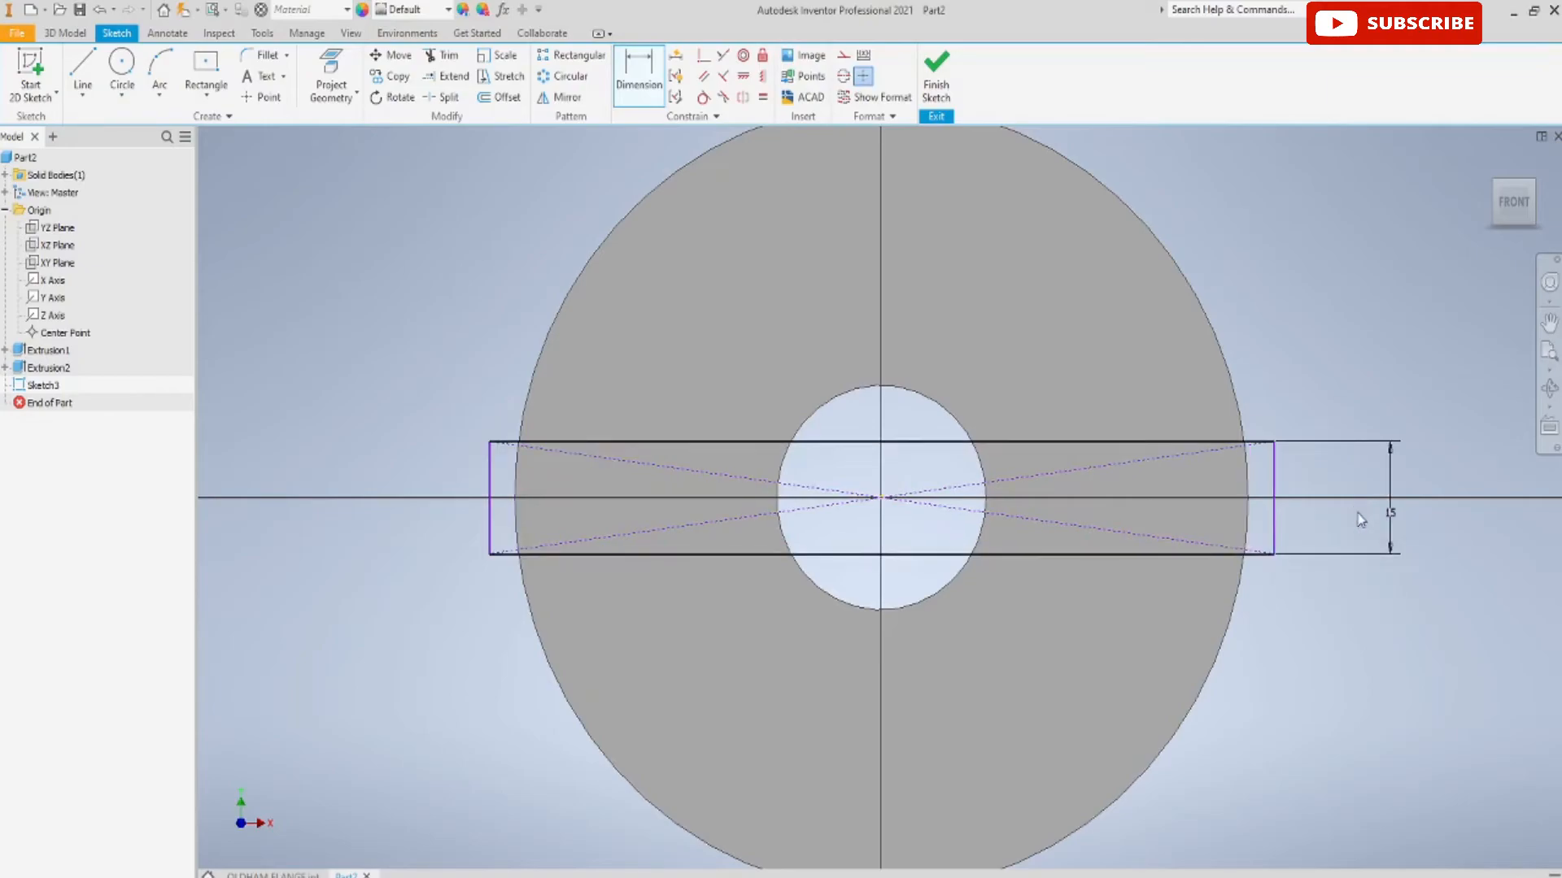
click(1273, 532)
click(490, 525)
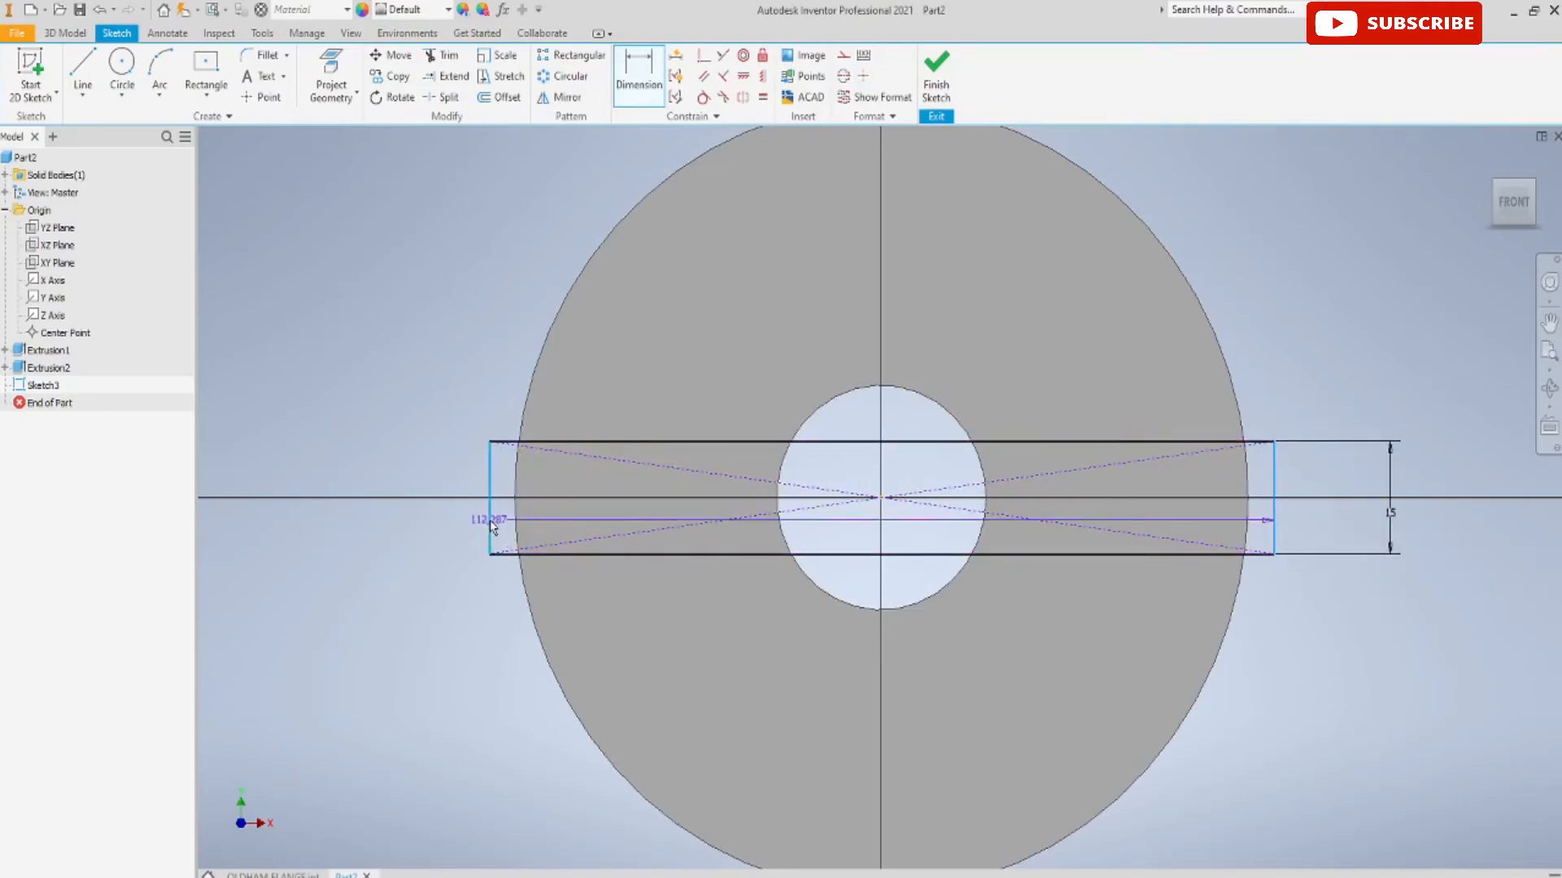
click(911, 297)
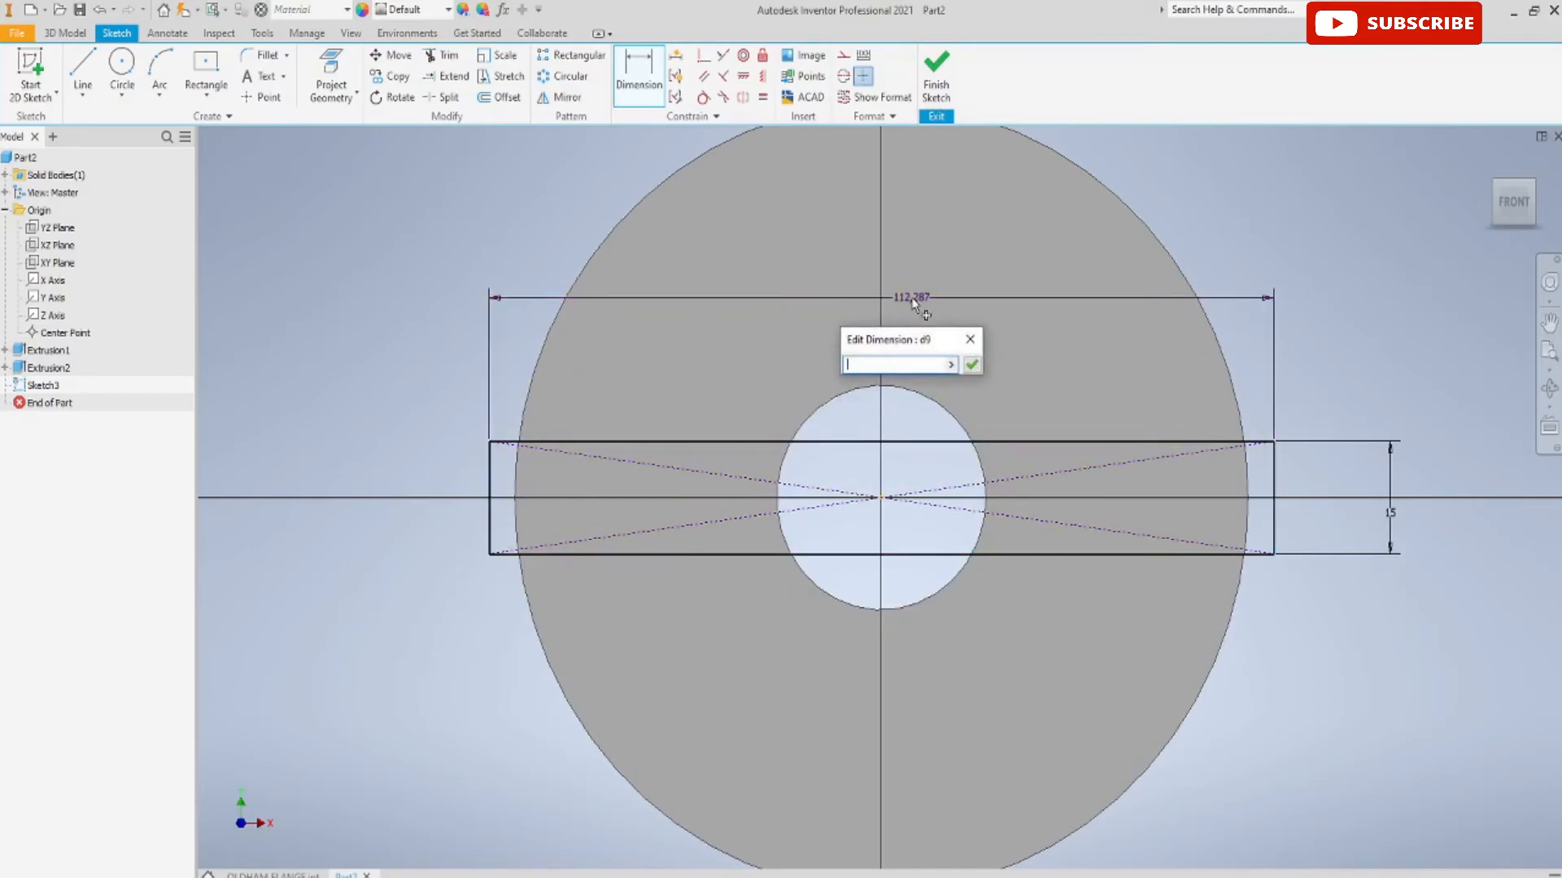
key(Return)
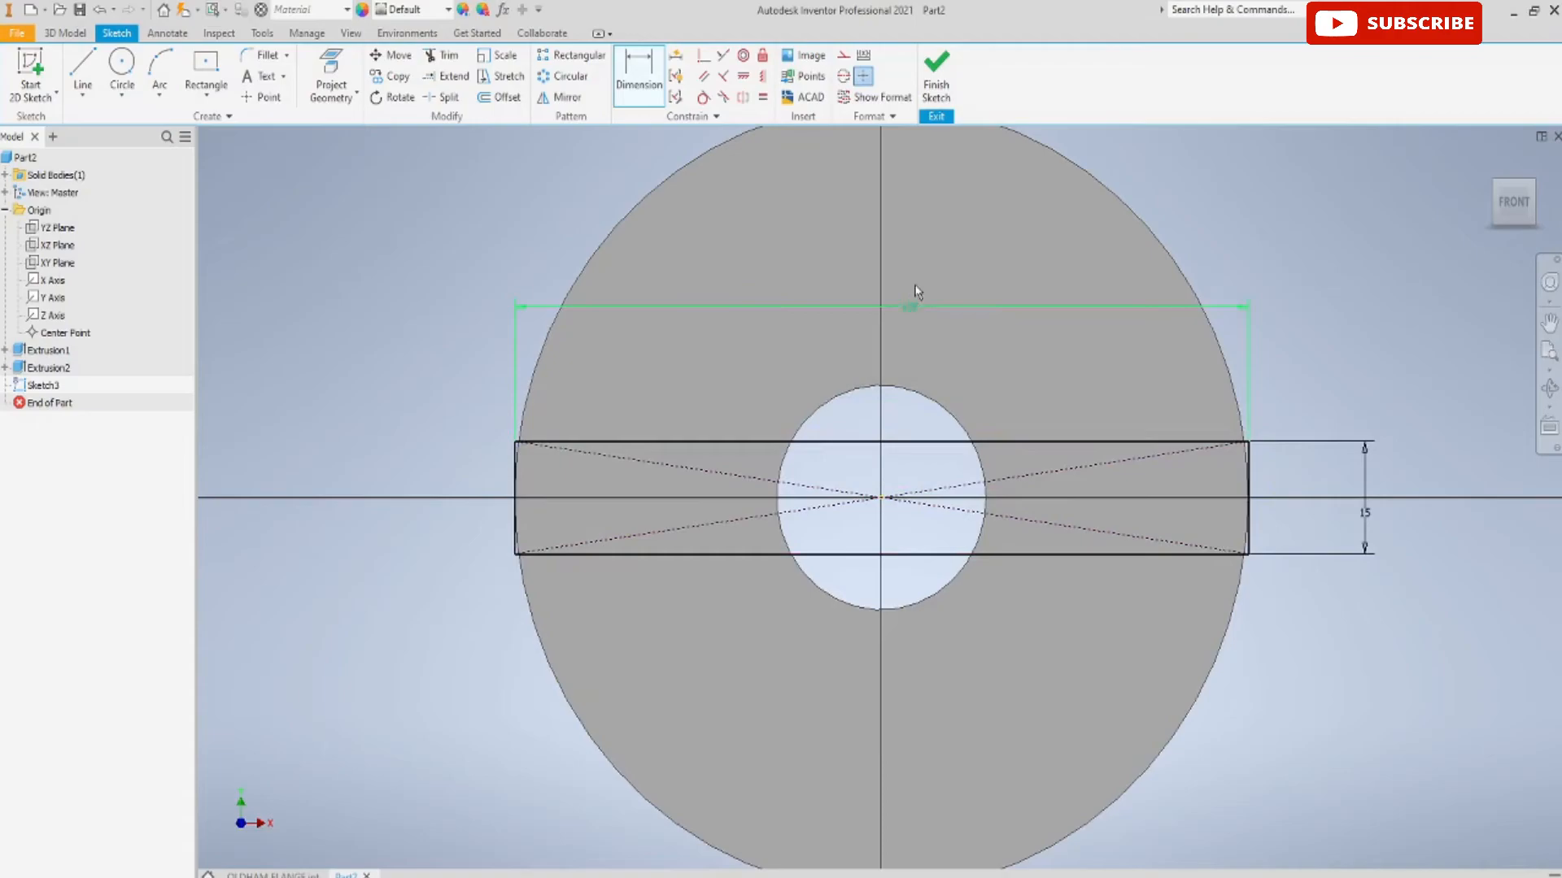
Finish the sketch and extrude the rectangle as a cut, 0.3*30 mm in the flipped direction, to slot the flange face
click(935, 82)
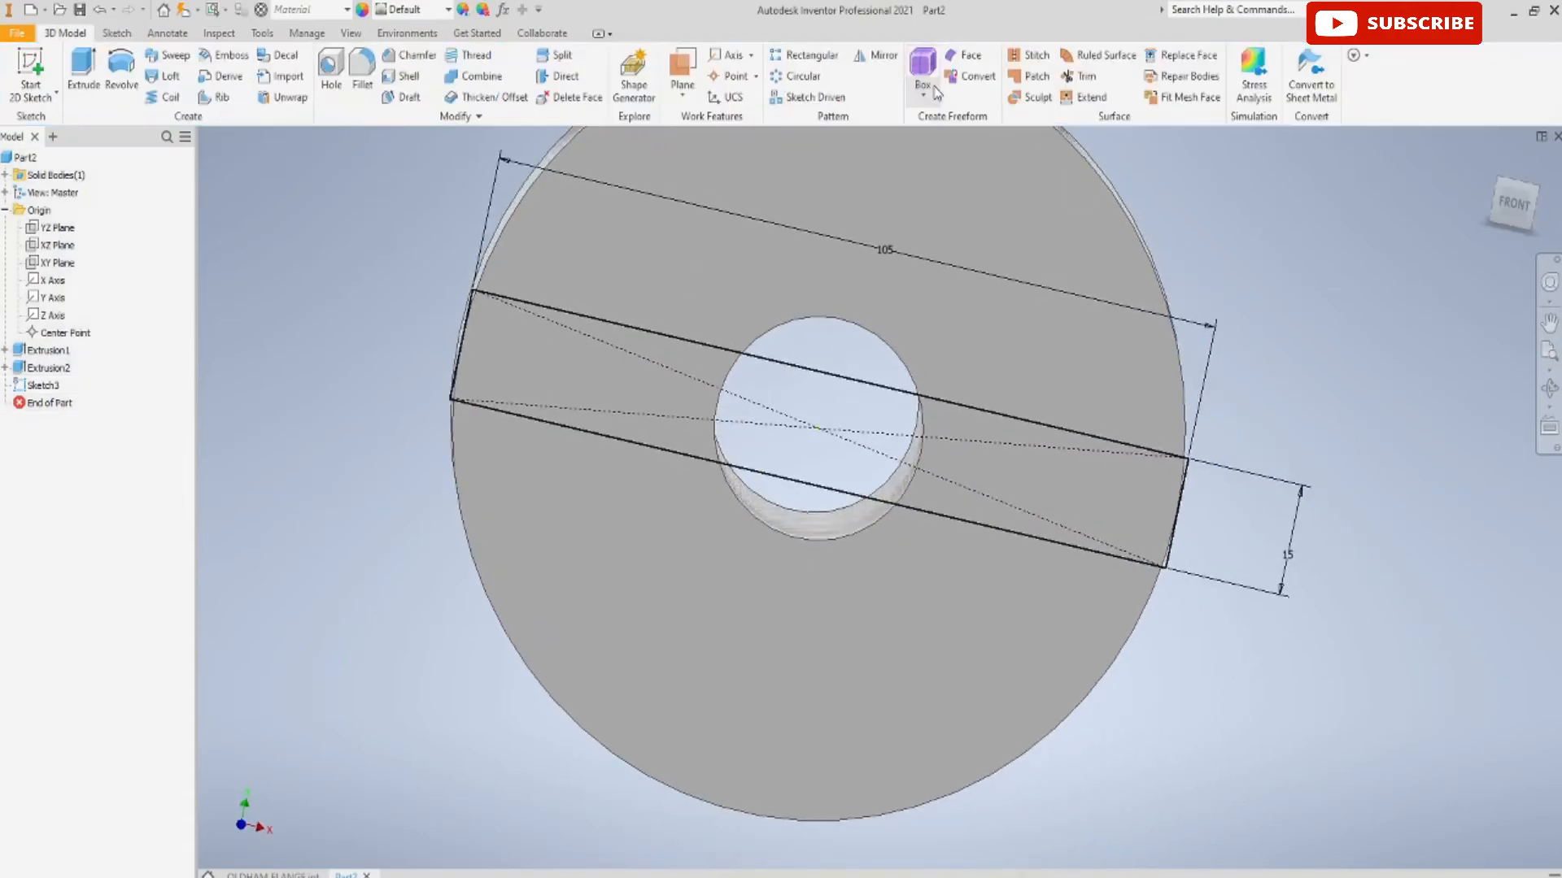
click(83, 69)
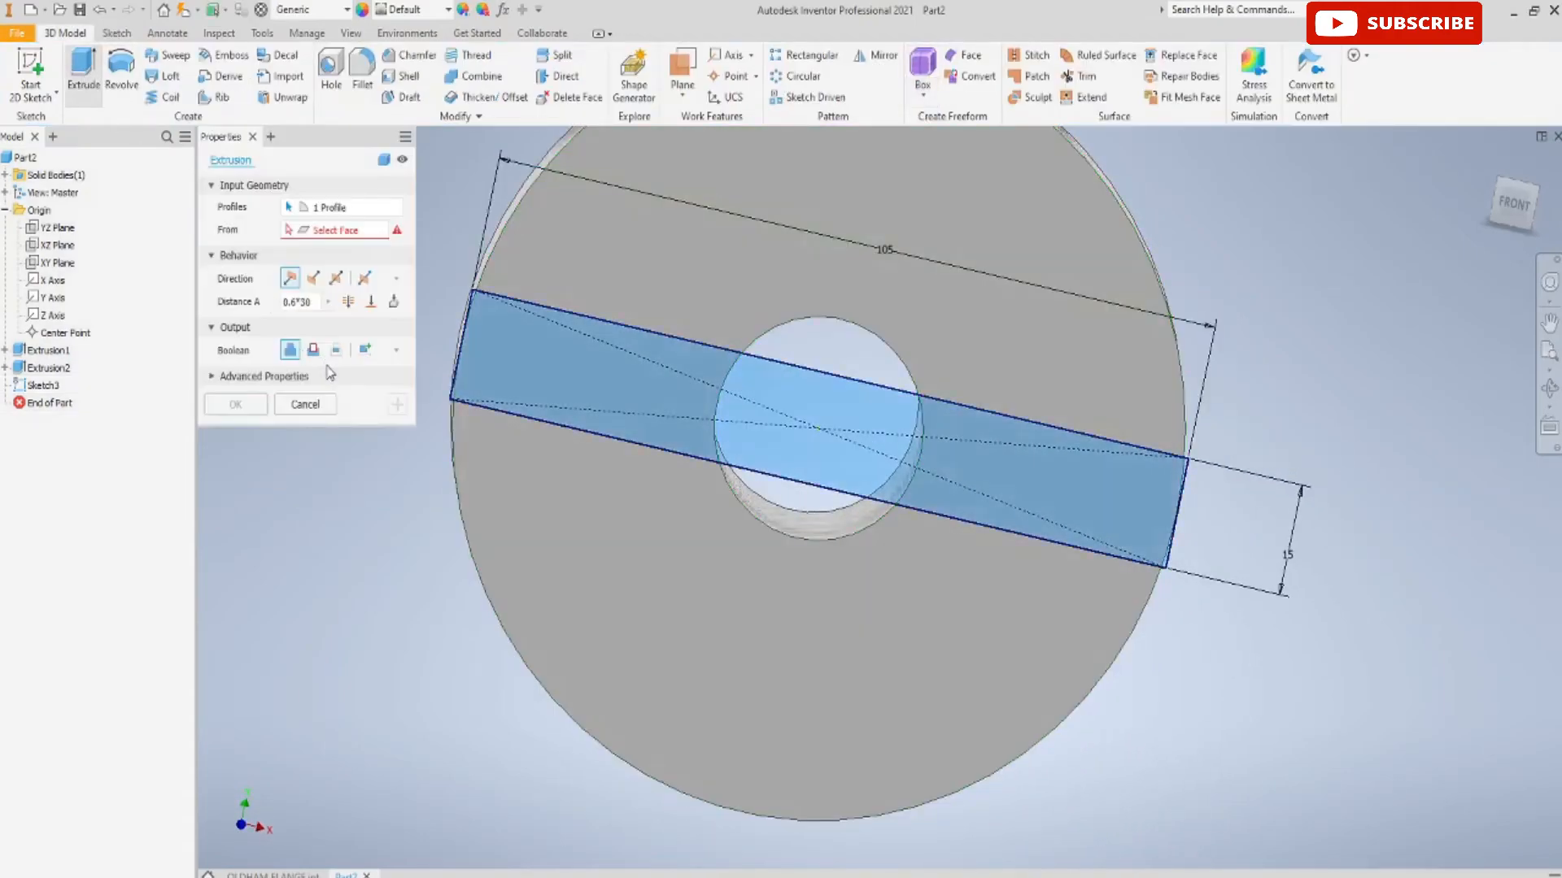
click(313, 350)
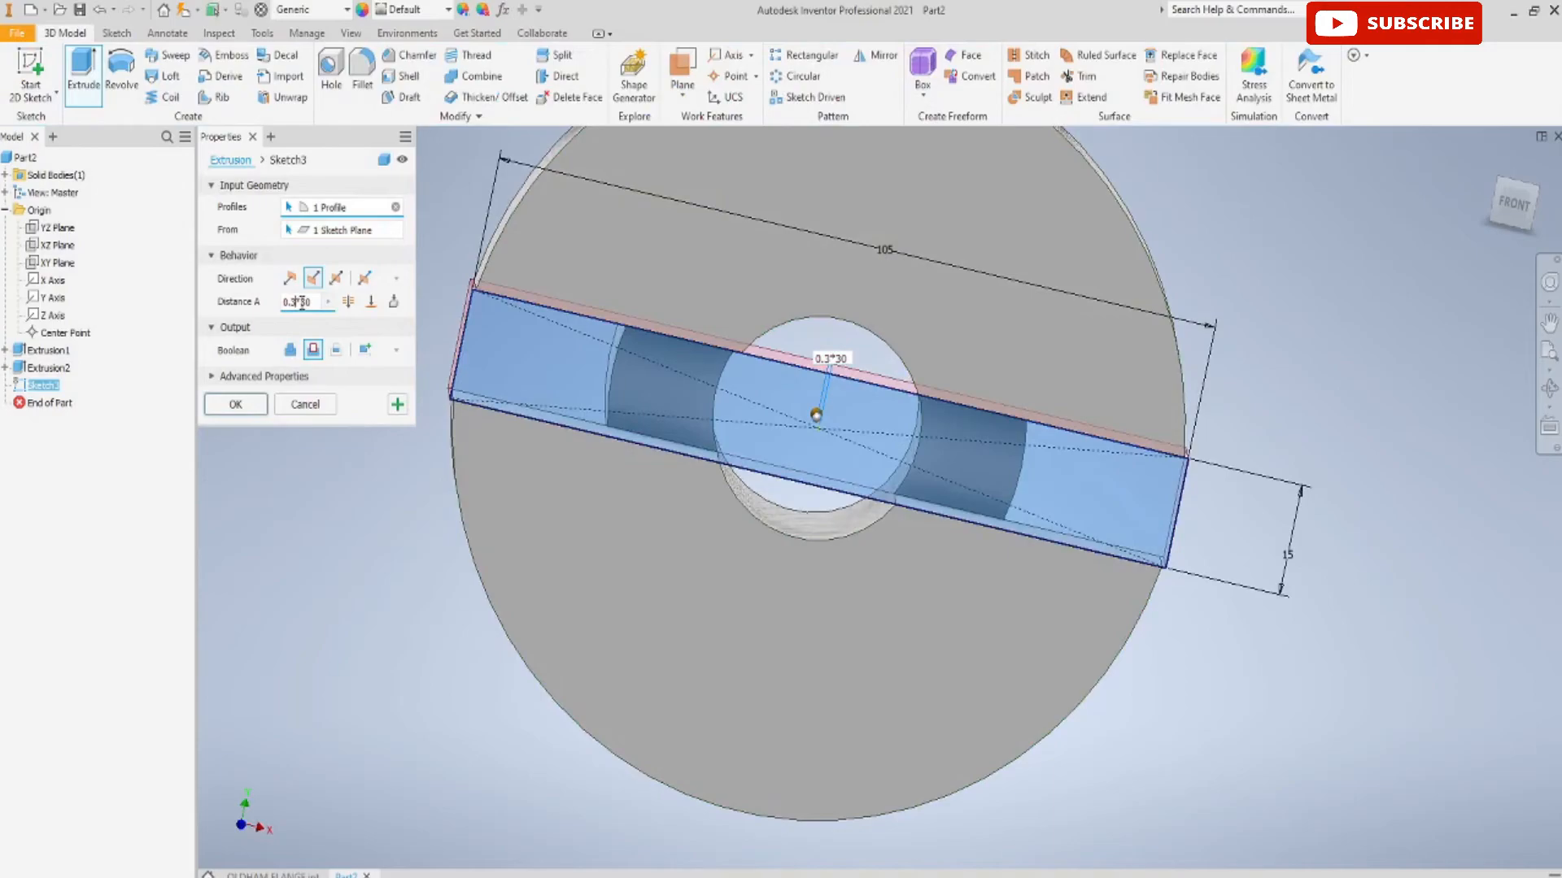
click(251, 404)
shift+middle_drag(1313, 549, 857, 509)
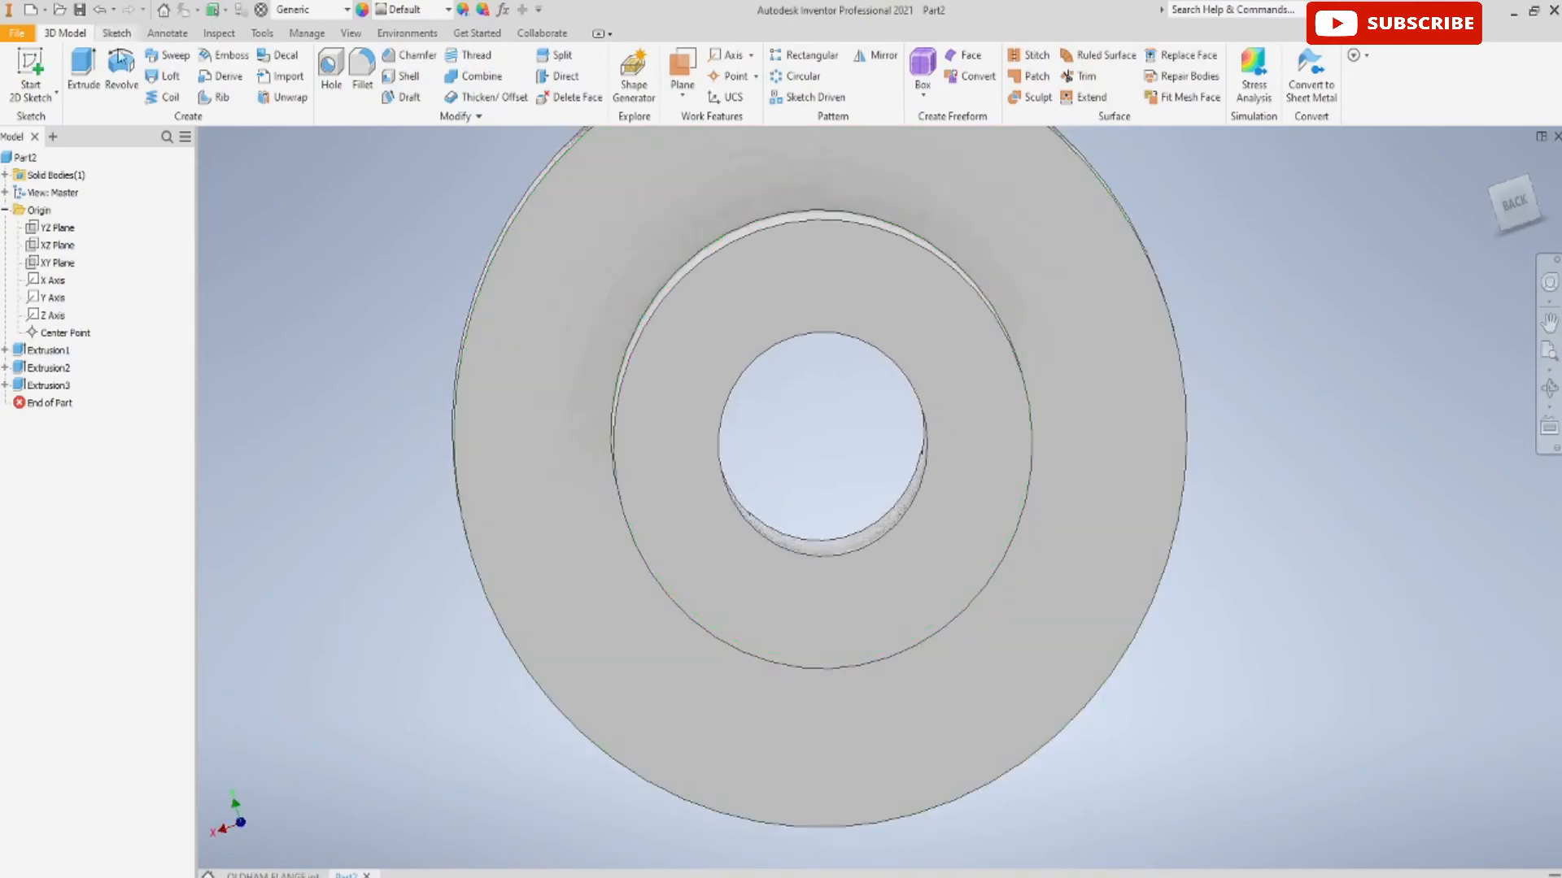
Start a sketch on the hub's end face and project the circular edge of the bore into it
click(30, 72)
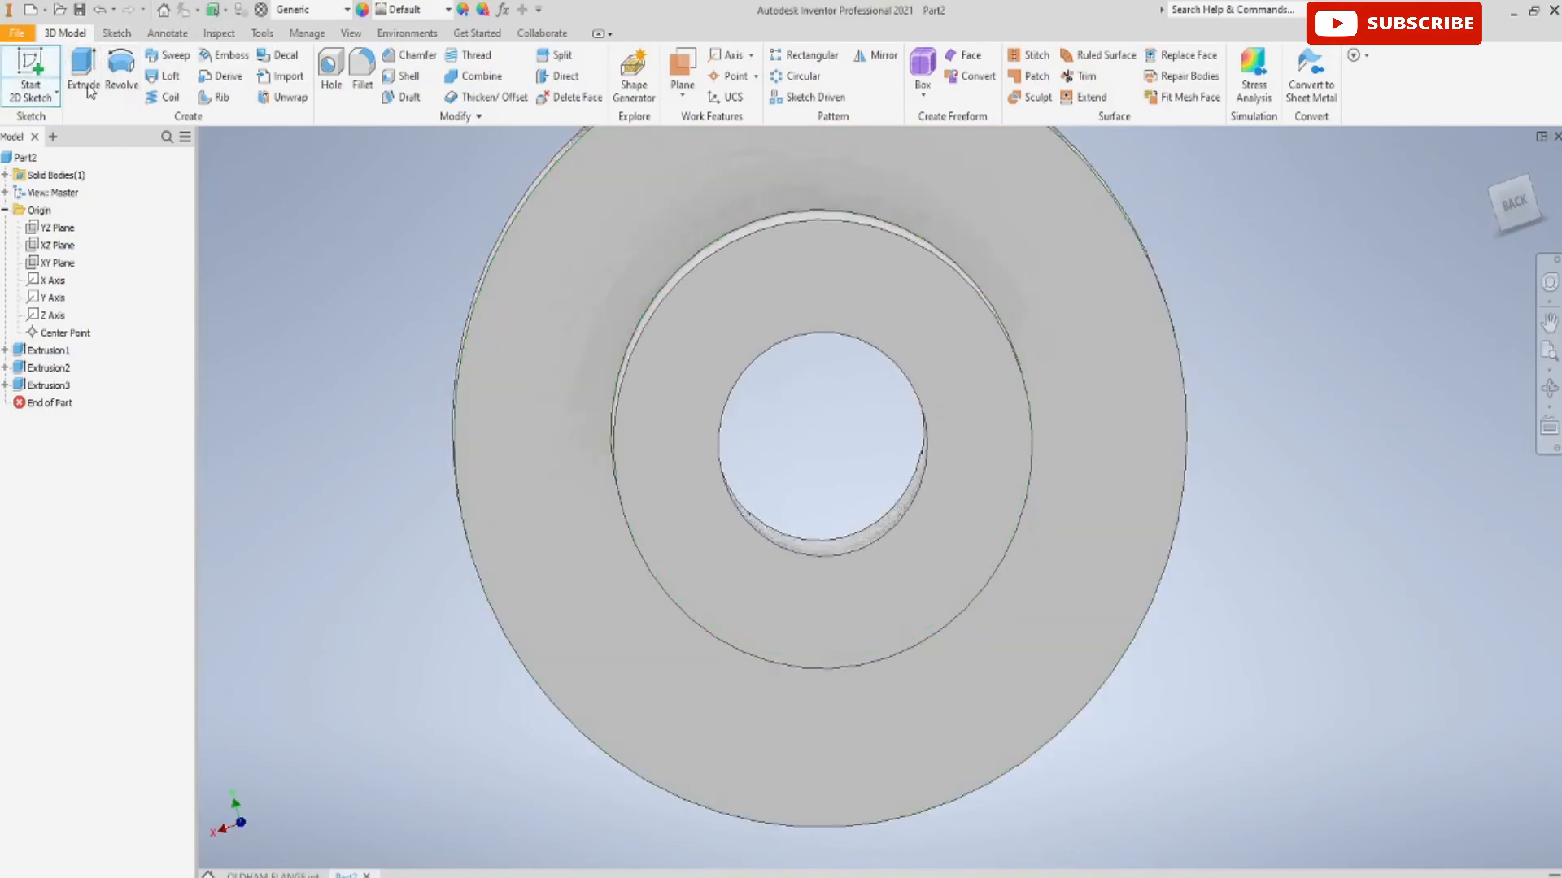
click(860, 328)
click(331, 77)
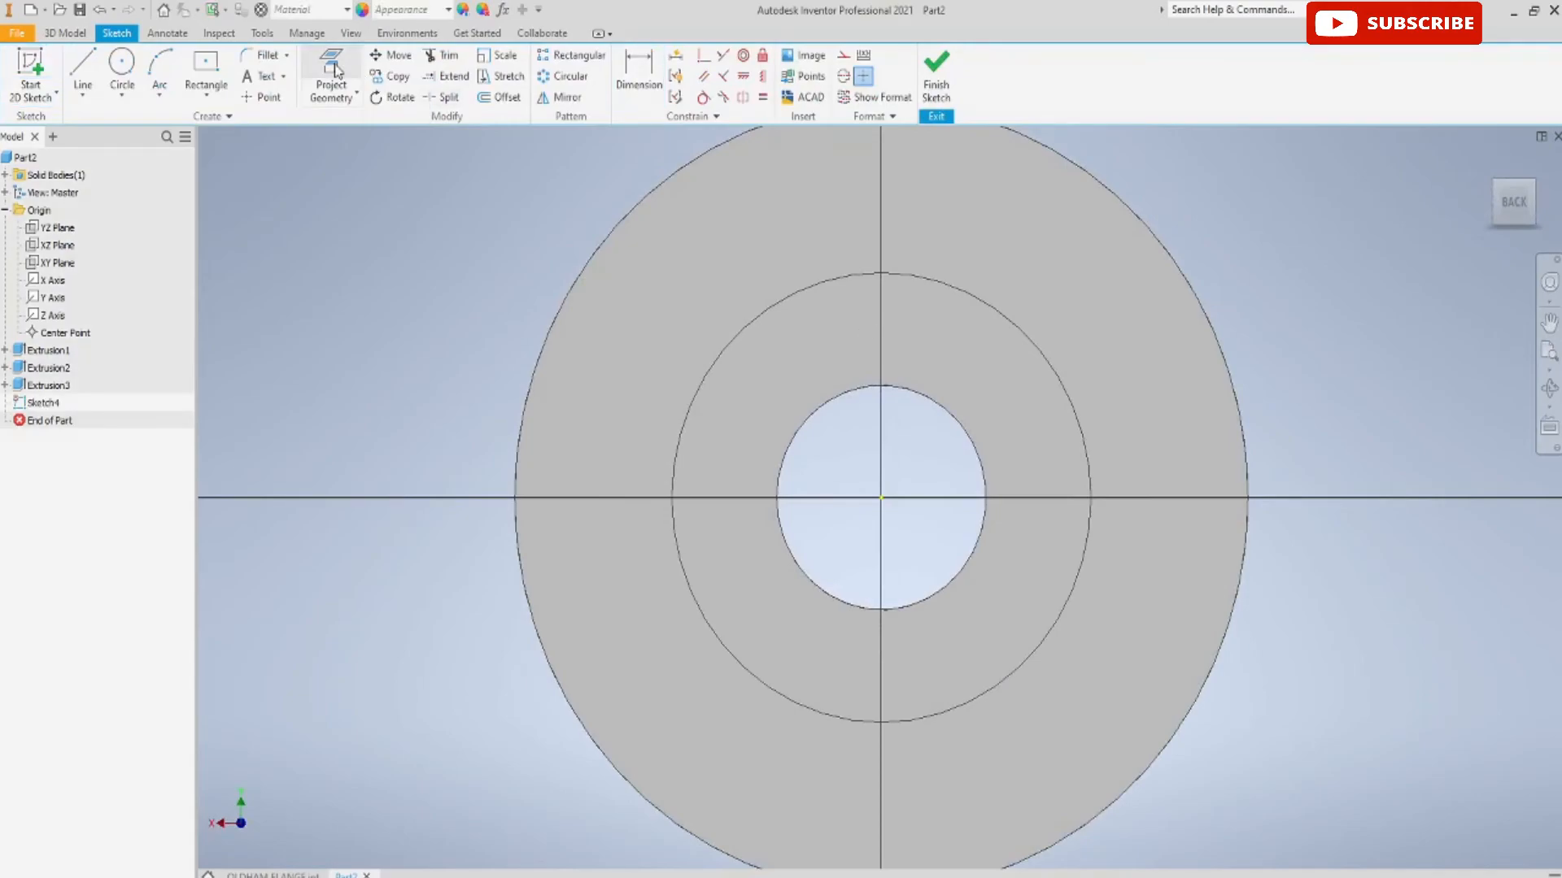
click(871, 388)
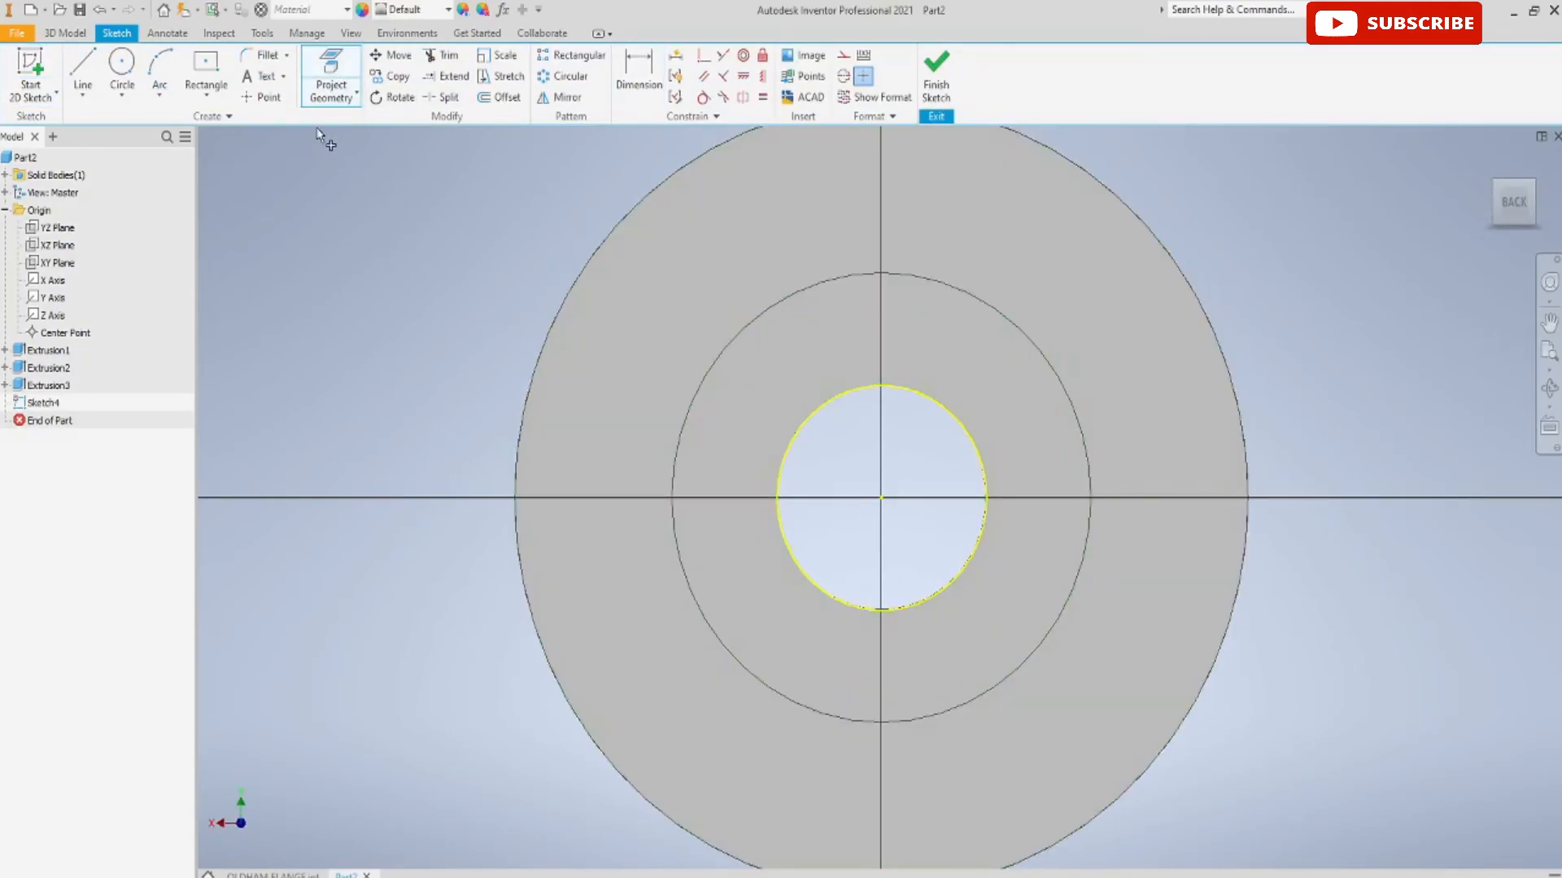
Draw a horizontal rectangle about 15 by 9 mm, centred where the bore's edge meets the horizontal axis
click(210, 79)
scroll(983, 530, up, 3)
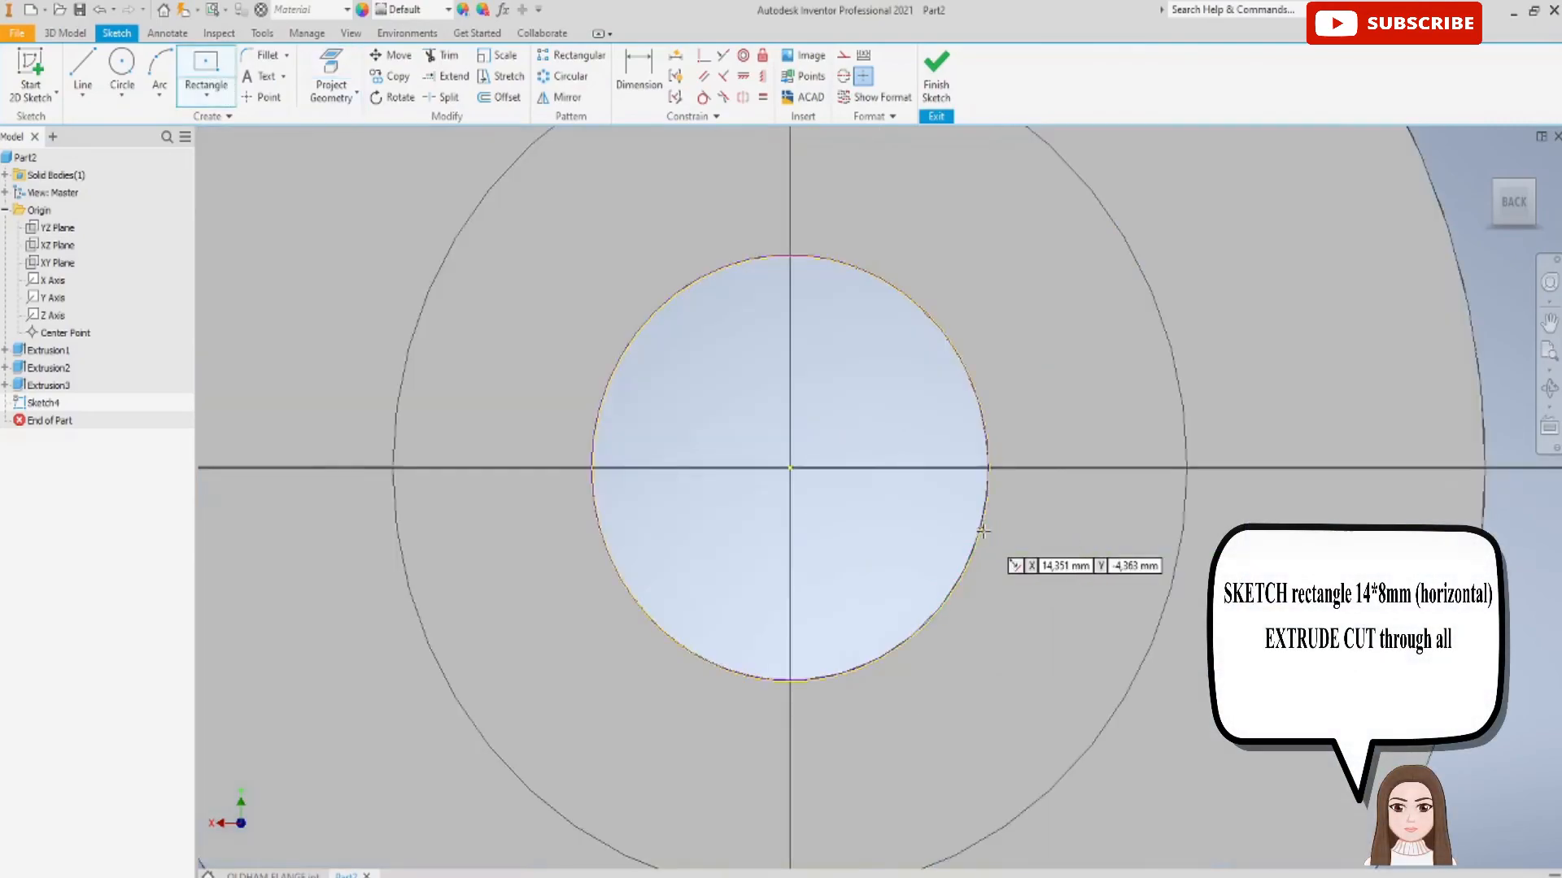
click(989, 468)
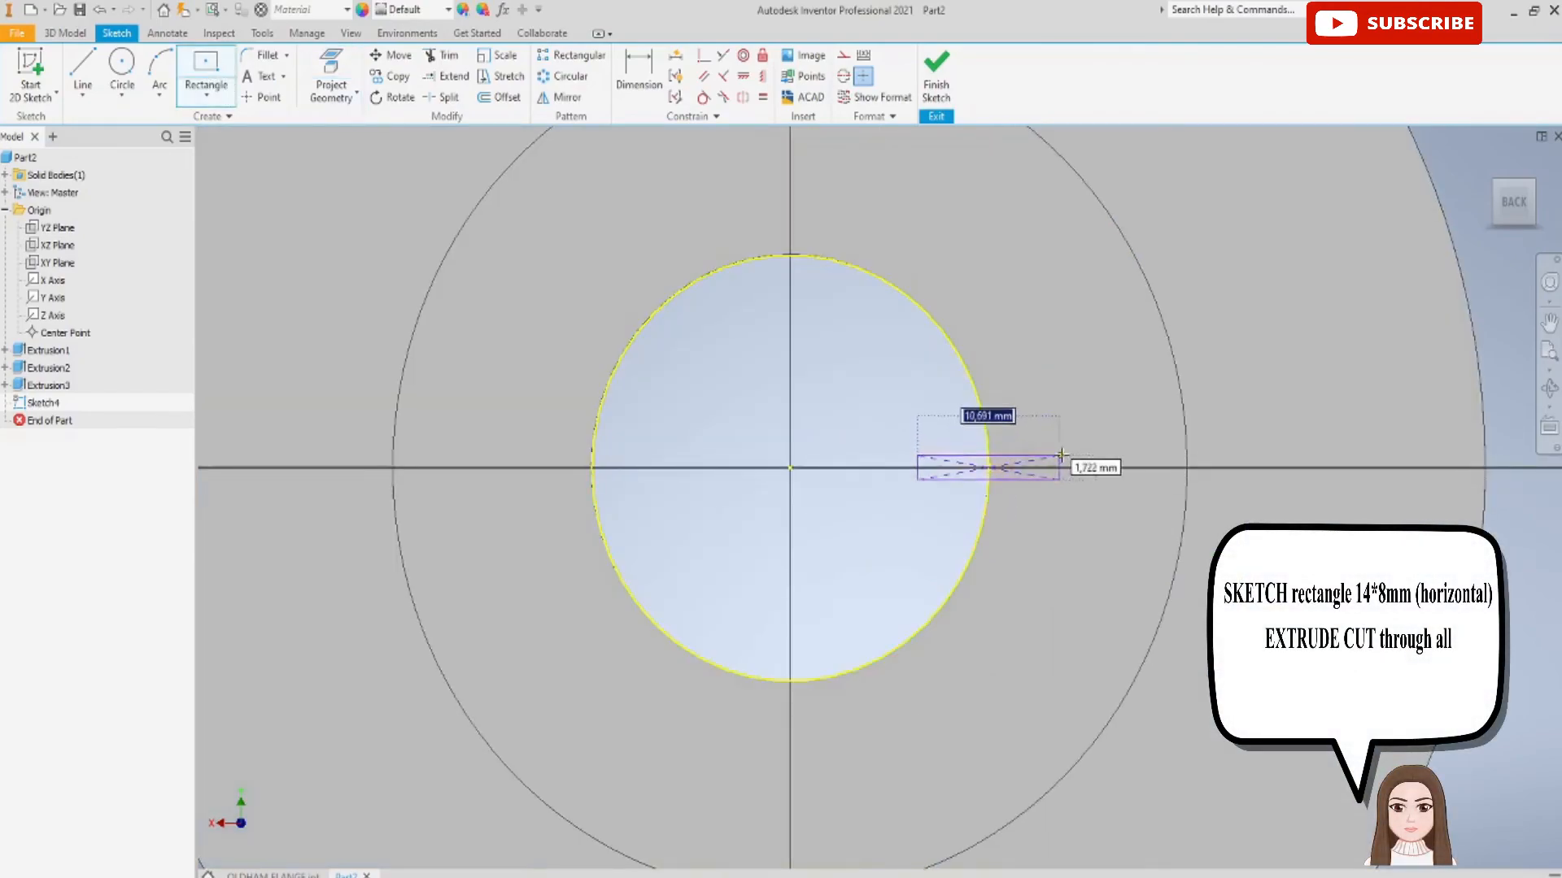
click(1084, 404)
Dimension the keyway rectangle to a height of 8 mm and a length of 14 mm
click(639, 75)
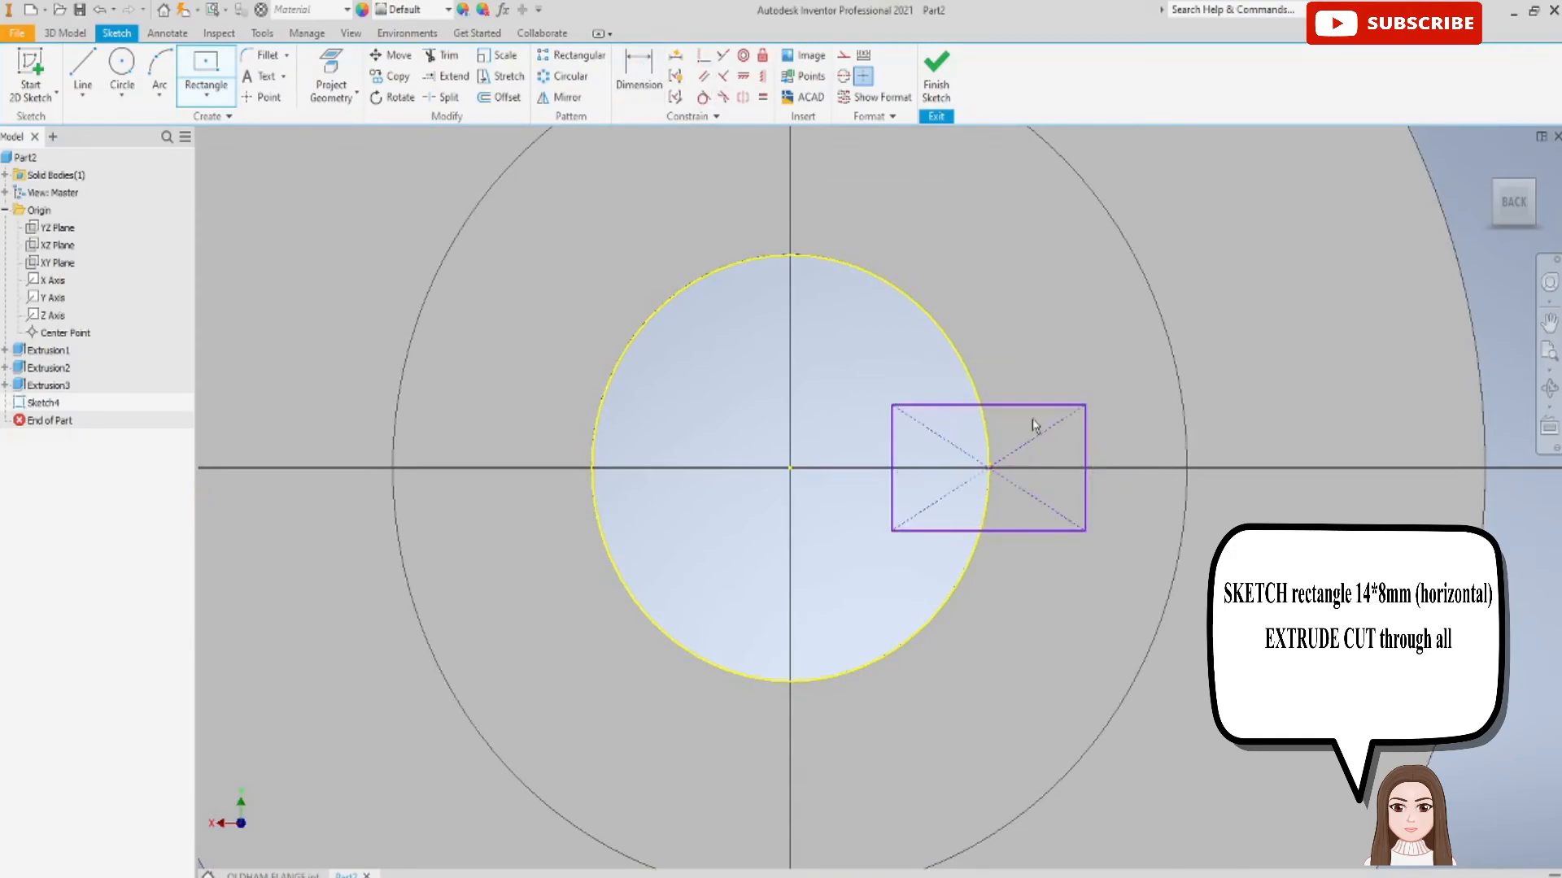
click(1035, 530)
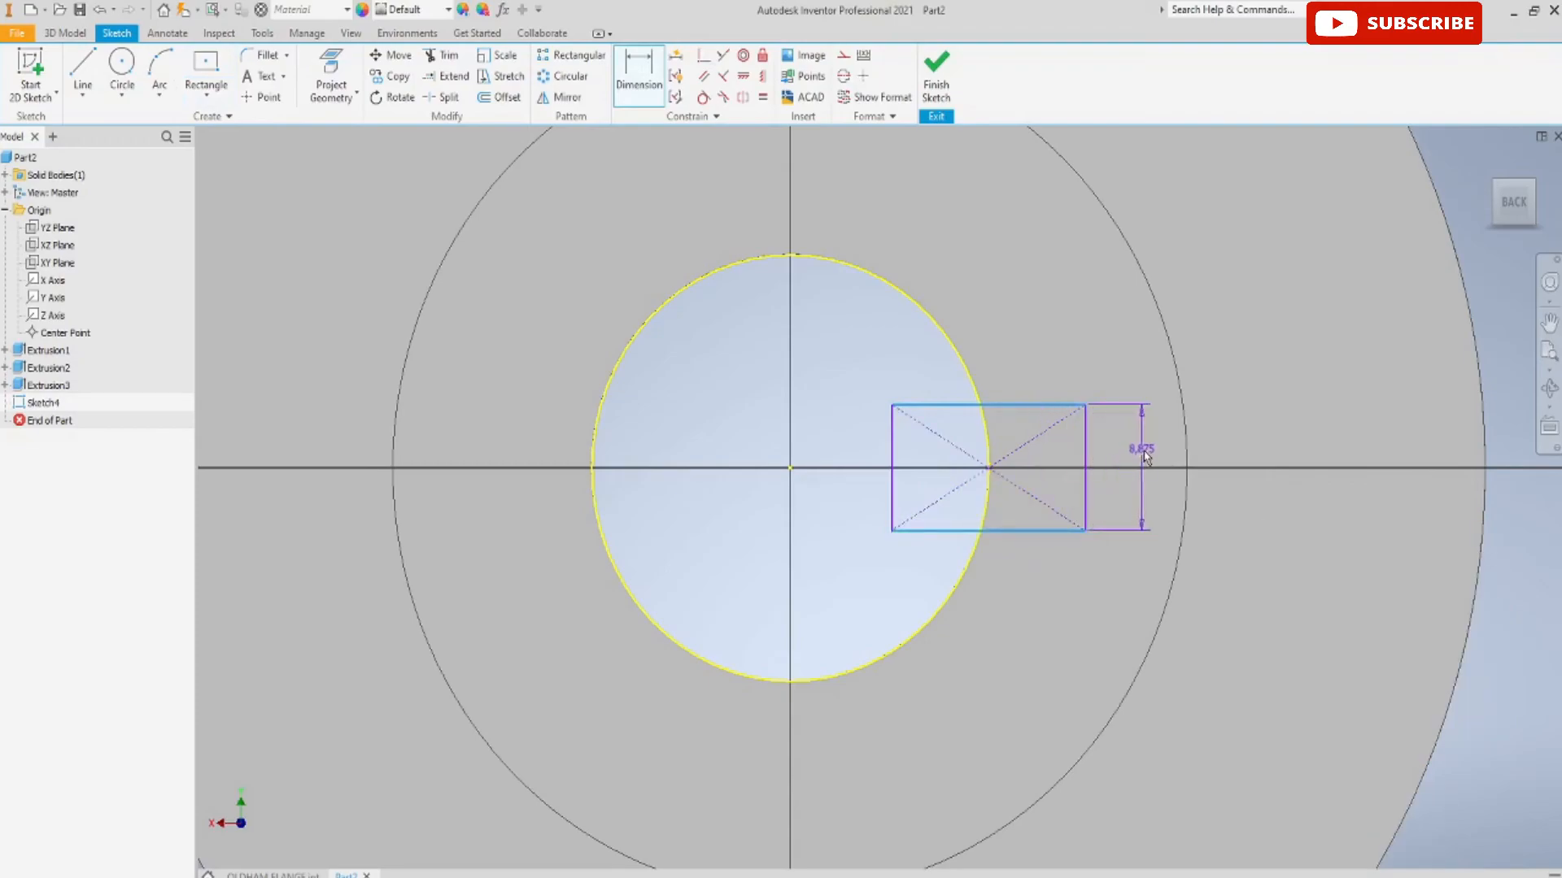
click(1143, 457)
text(8)
key(Return)
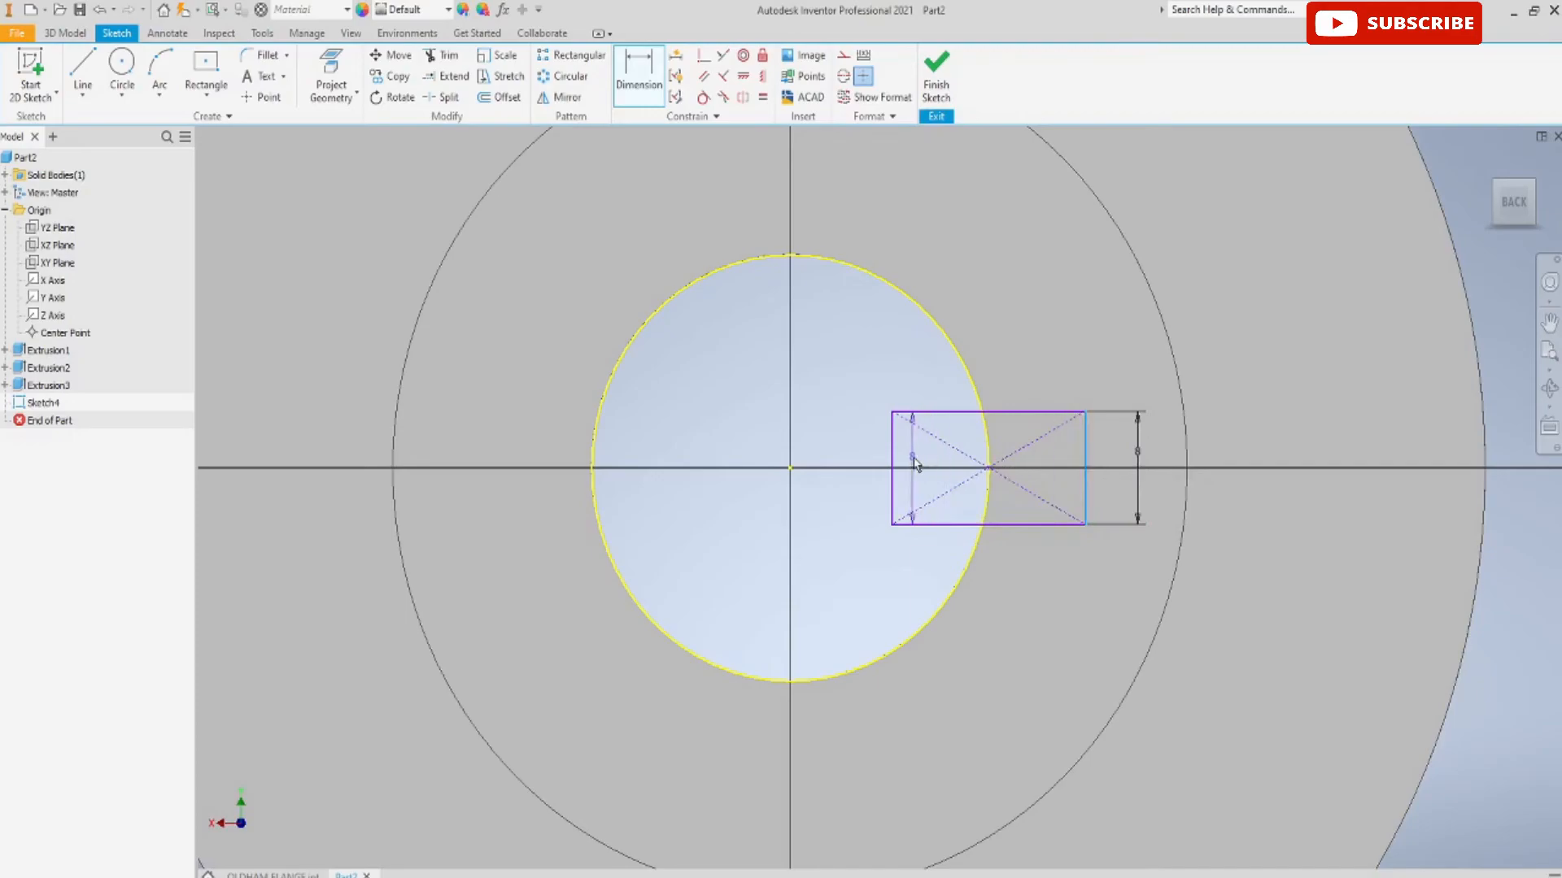
click(888, 461)
click(312, 165)
click(892, 462)
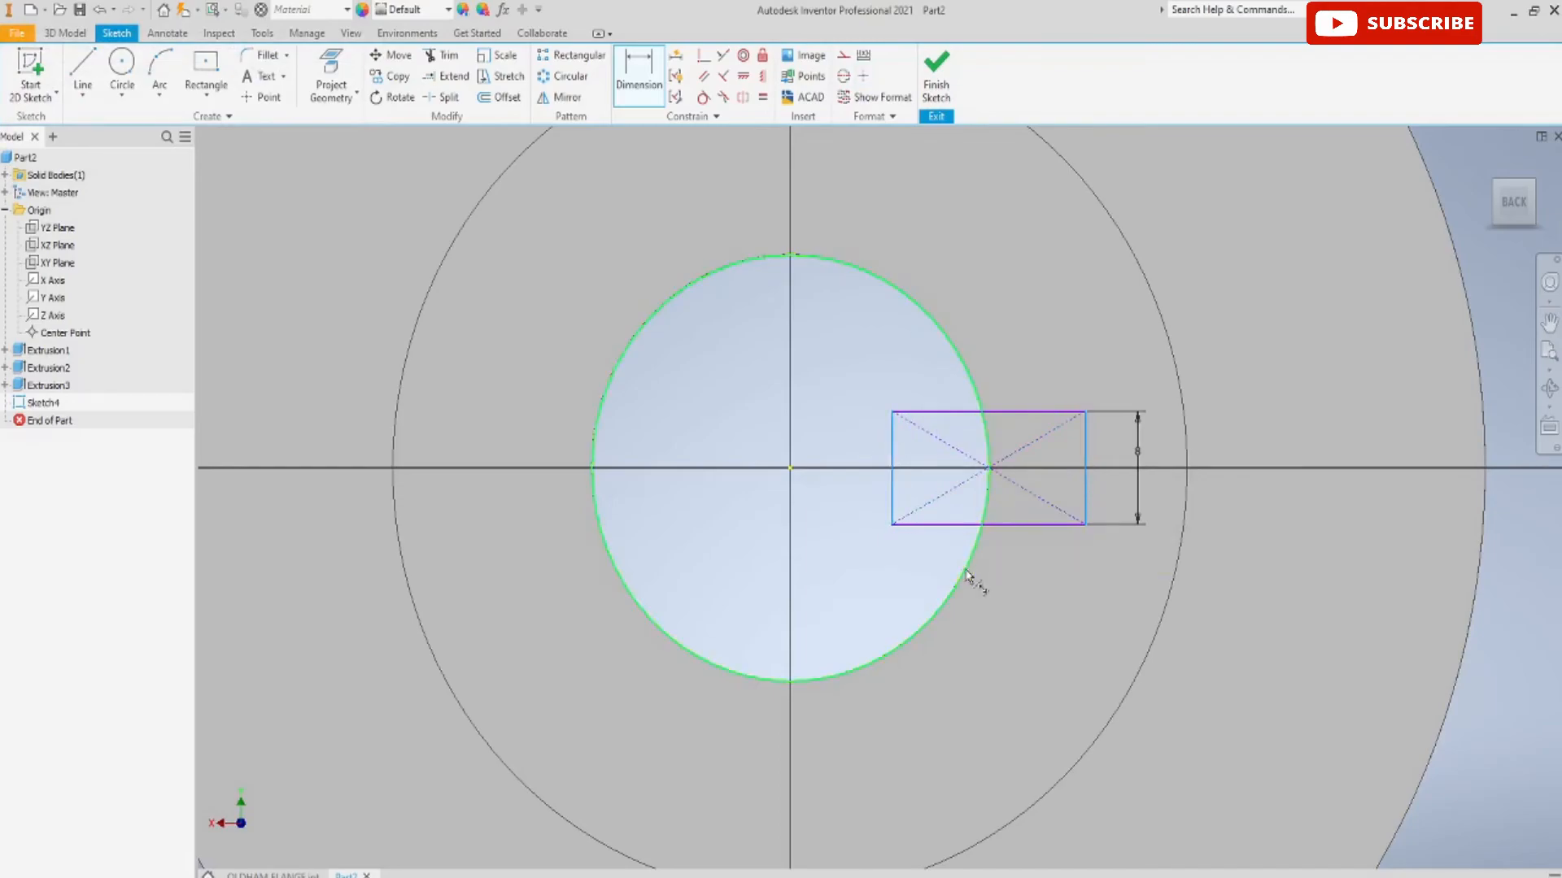
click(999, 633)
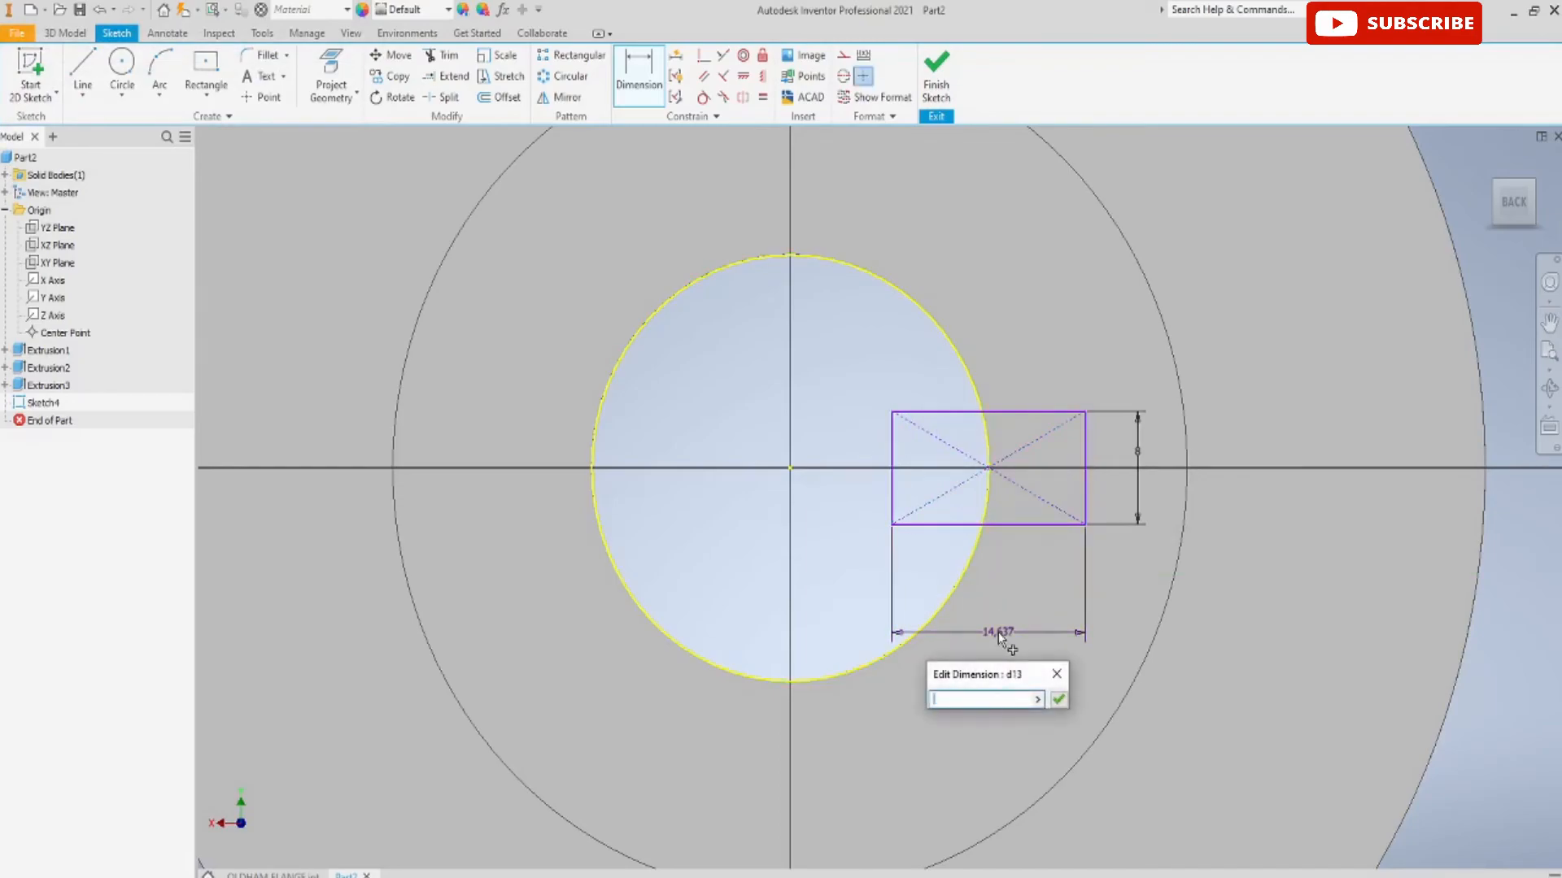
key(Return)
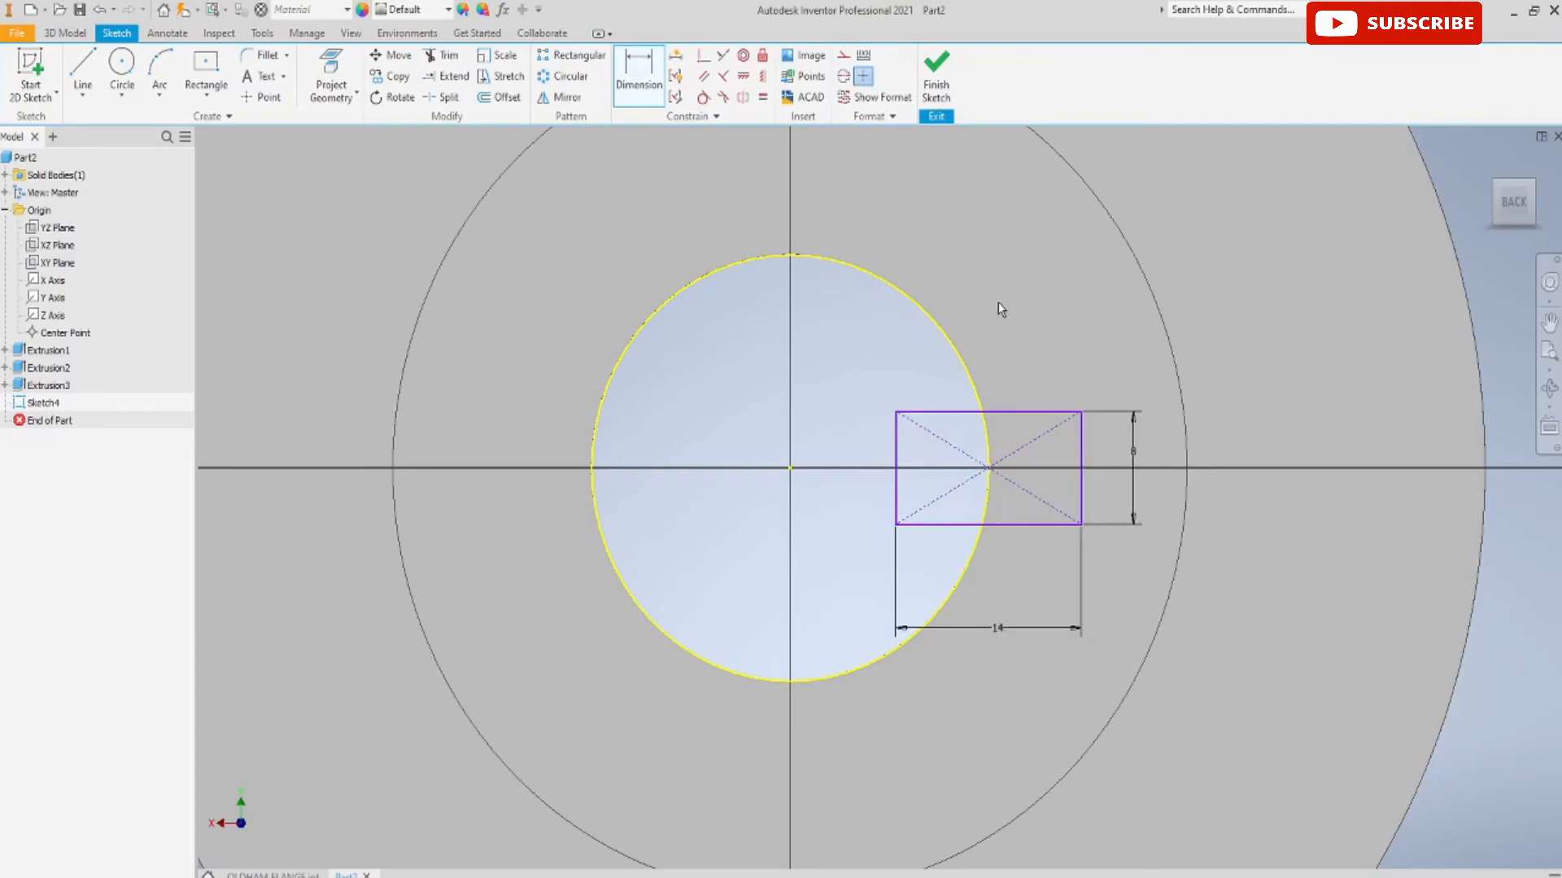
Finish the sketch and extrude both regions of the rectangle as a cut through all to form the bore's keyway
click(937, 66)
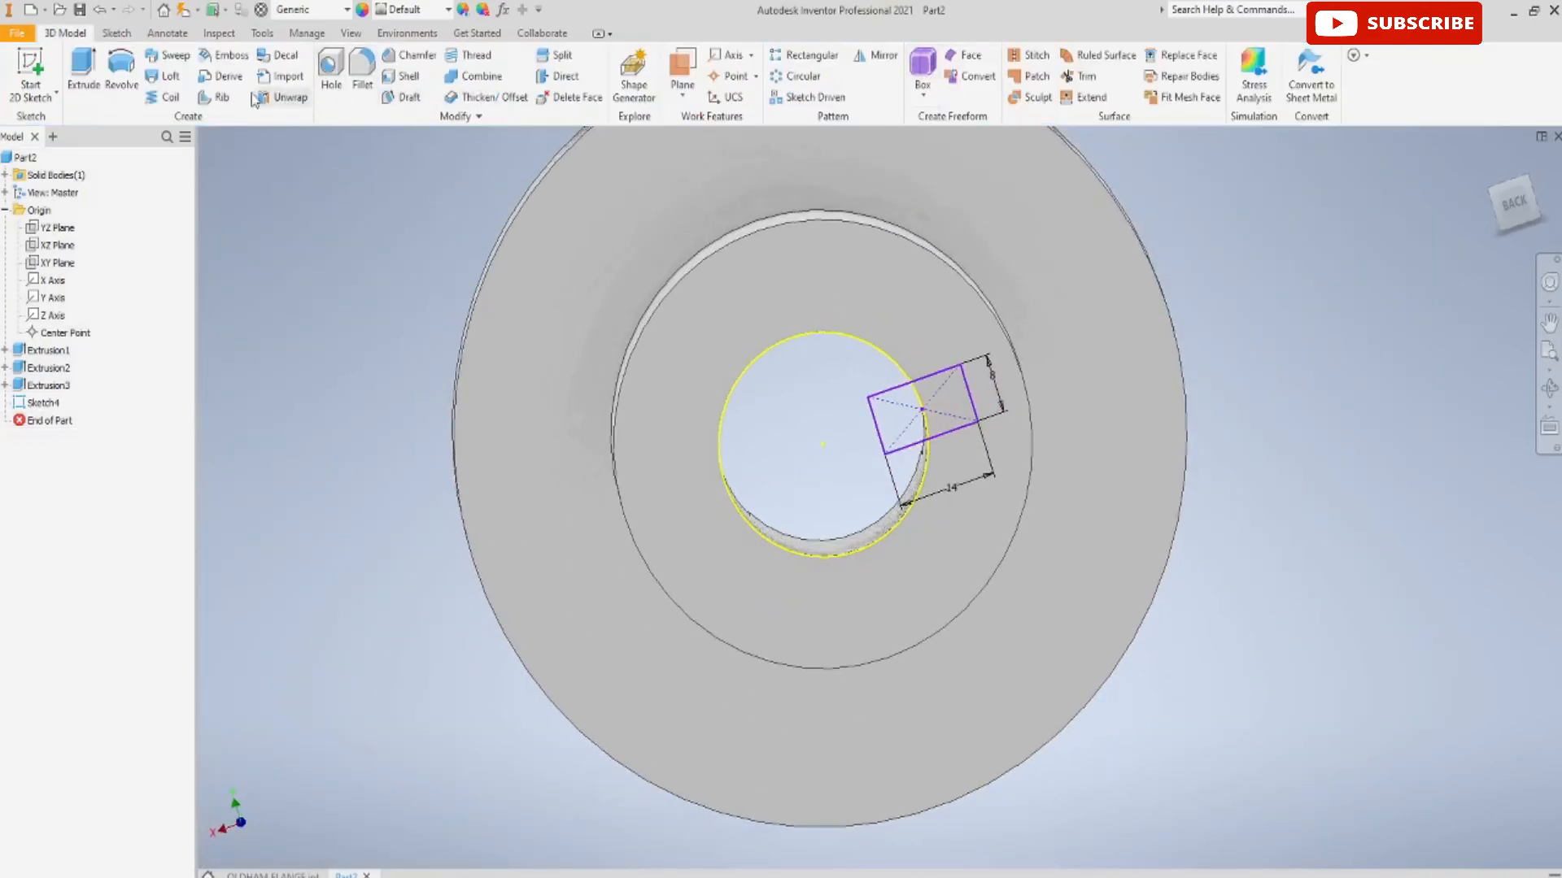
click(83, 69)
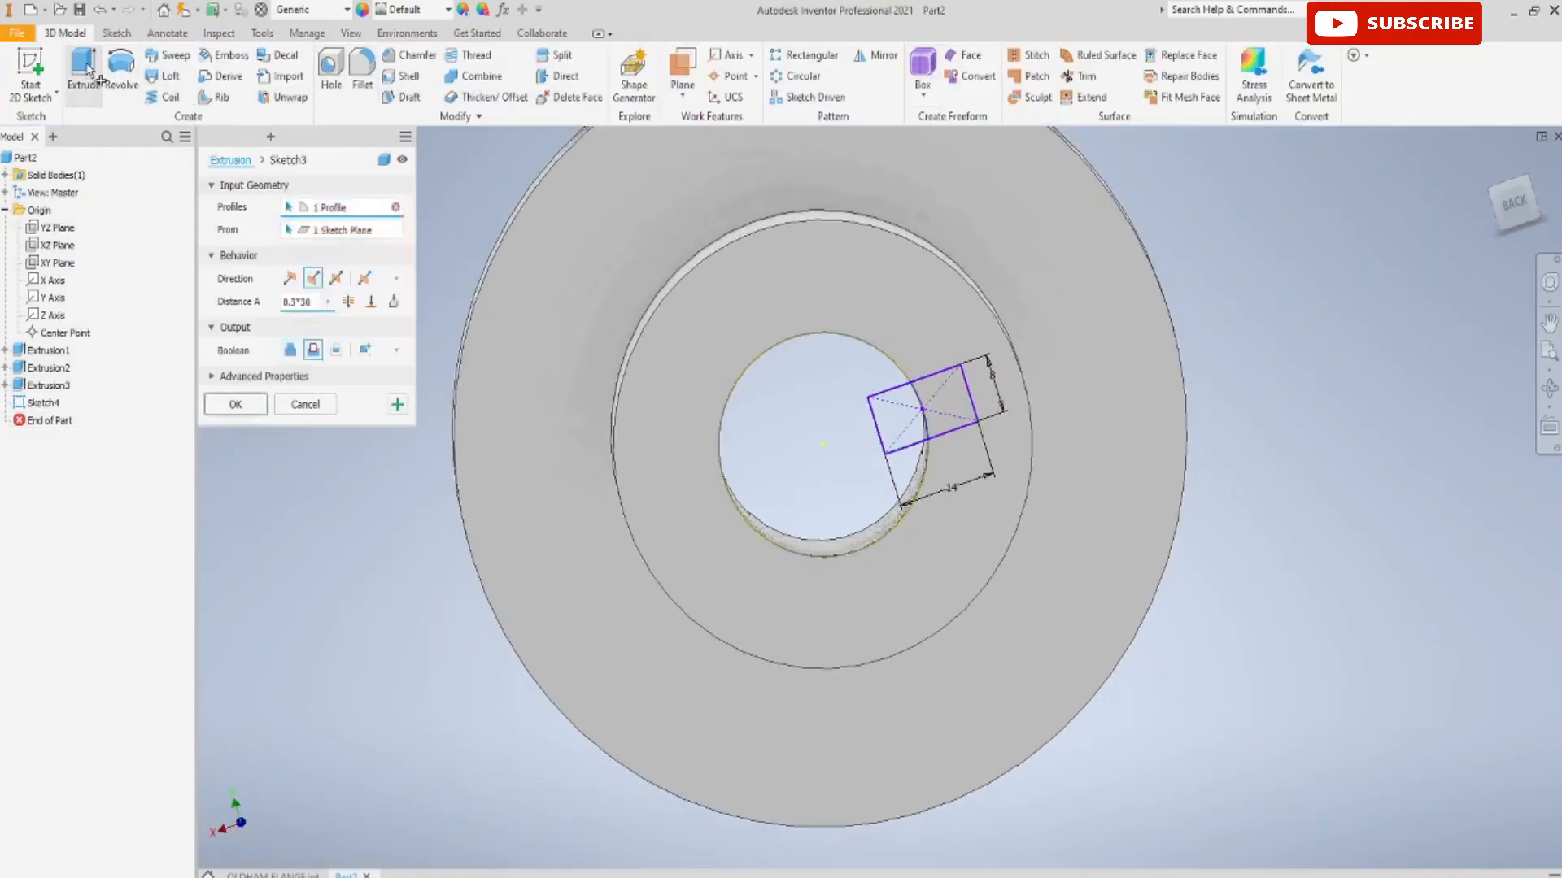
click(941, 417)
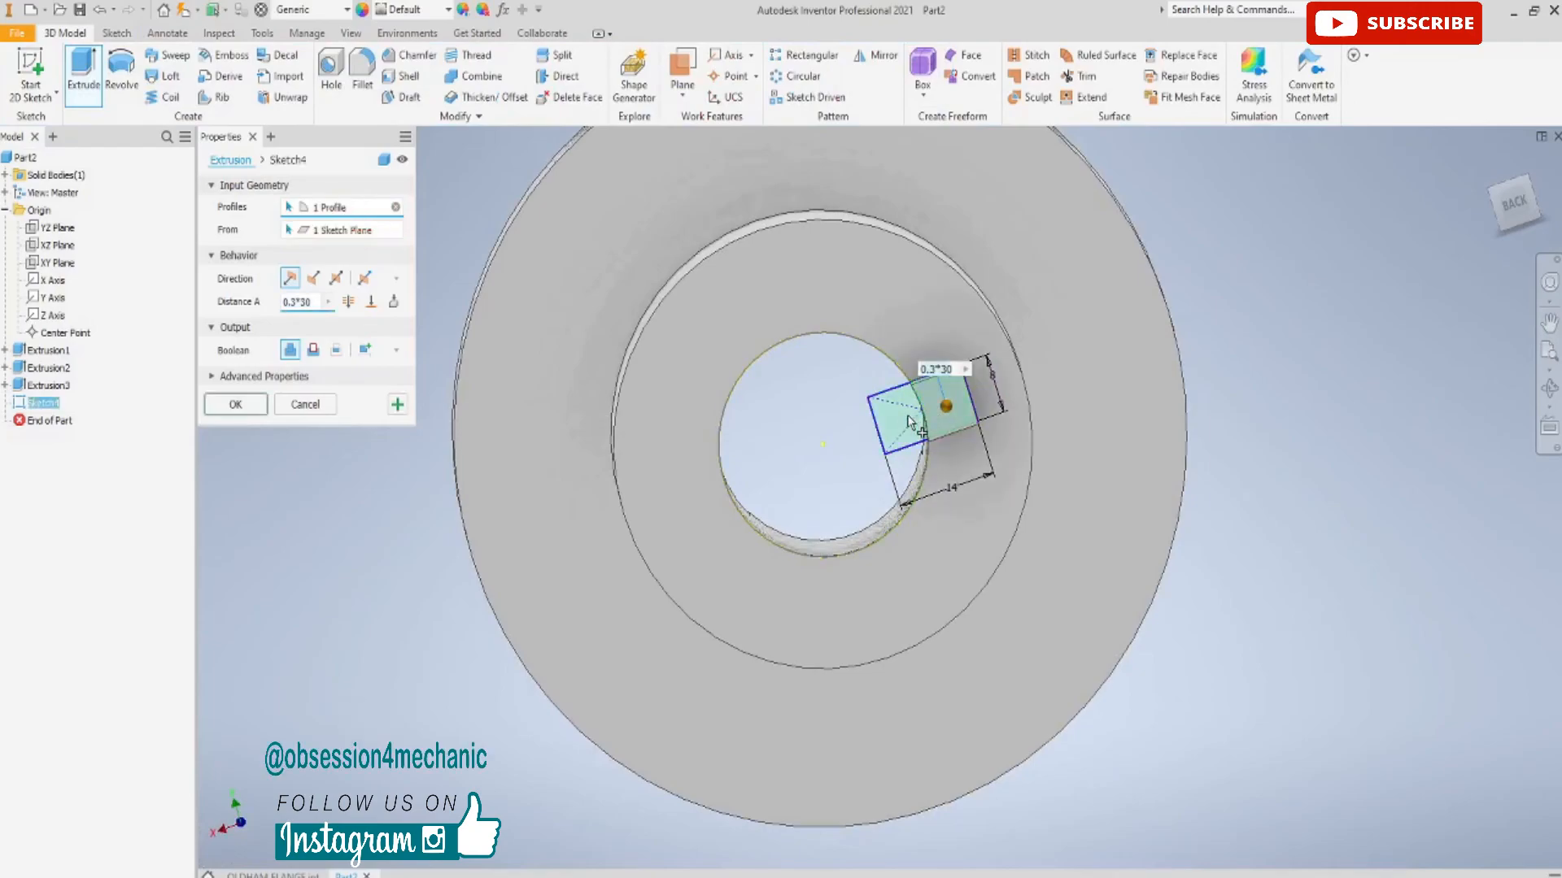
click(909, 422)
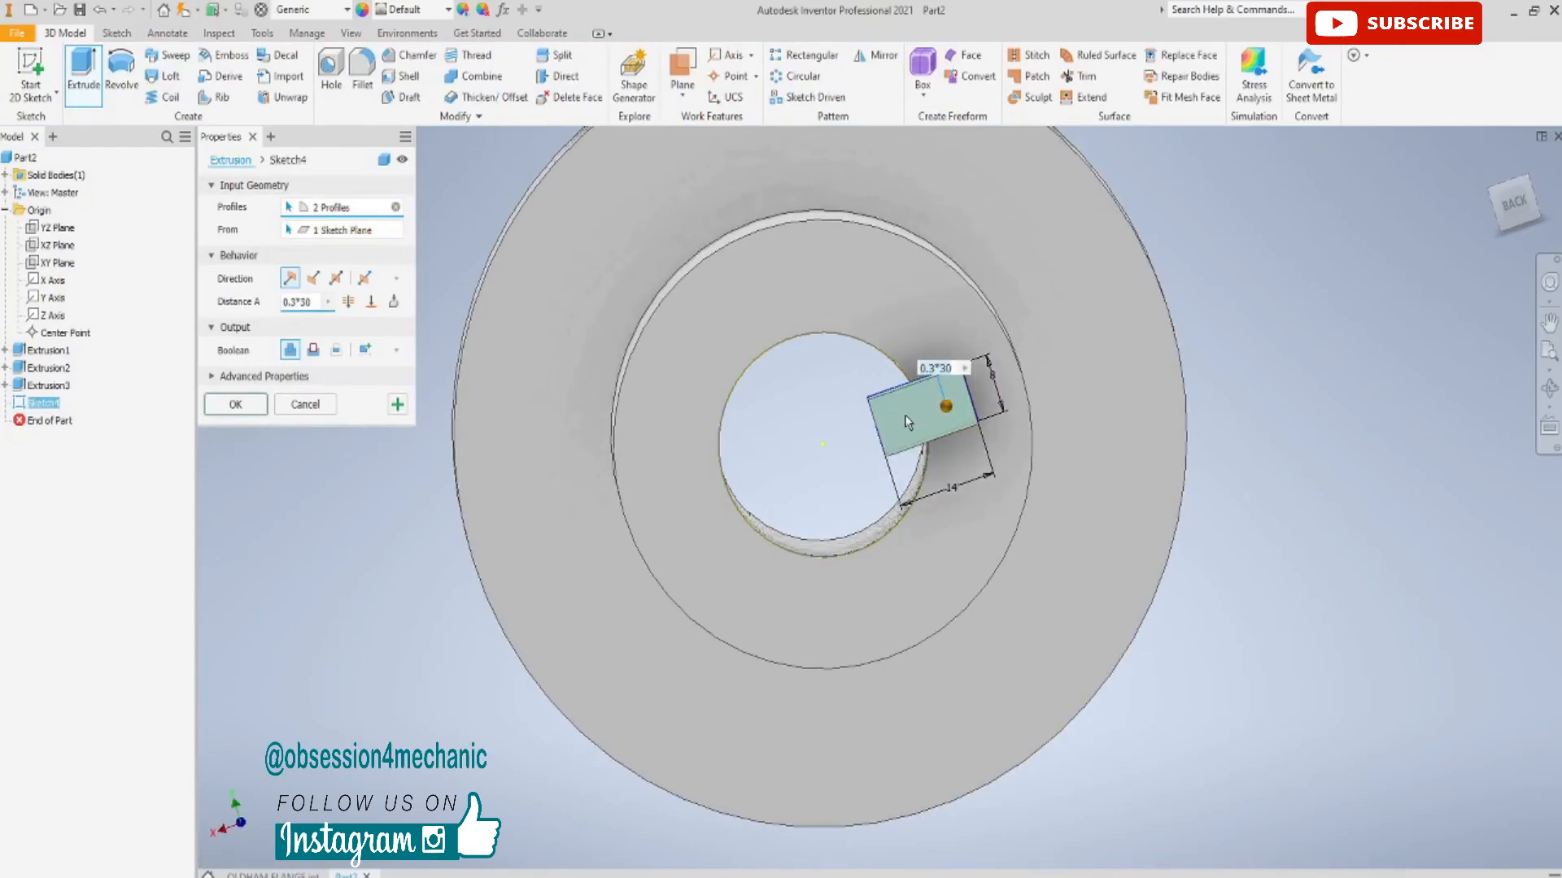
click(313, 351)
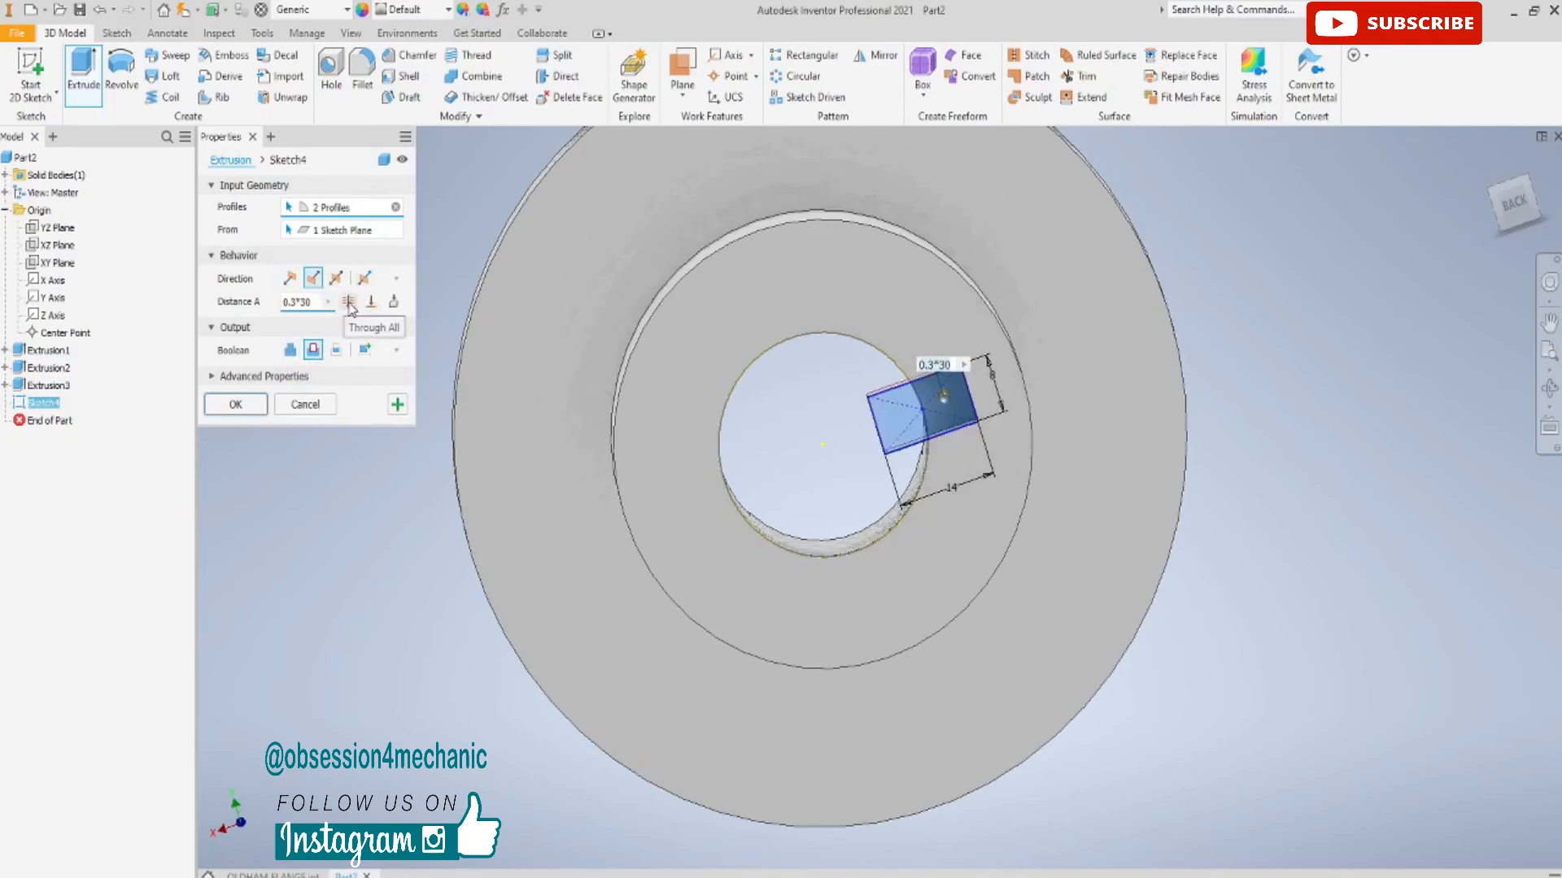
click(350, 304)
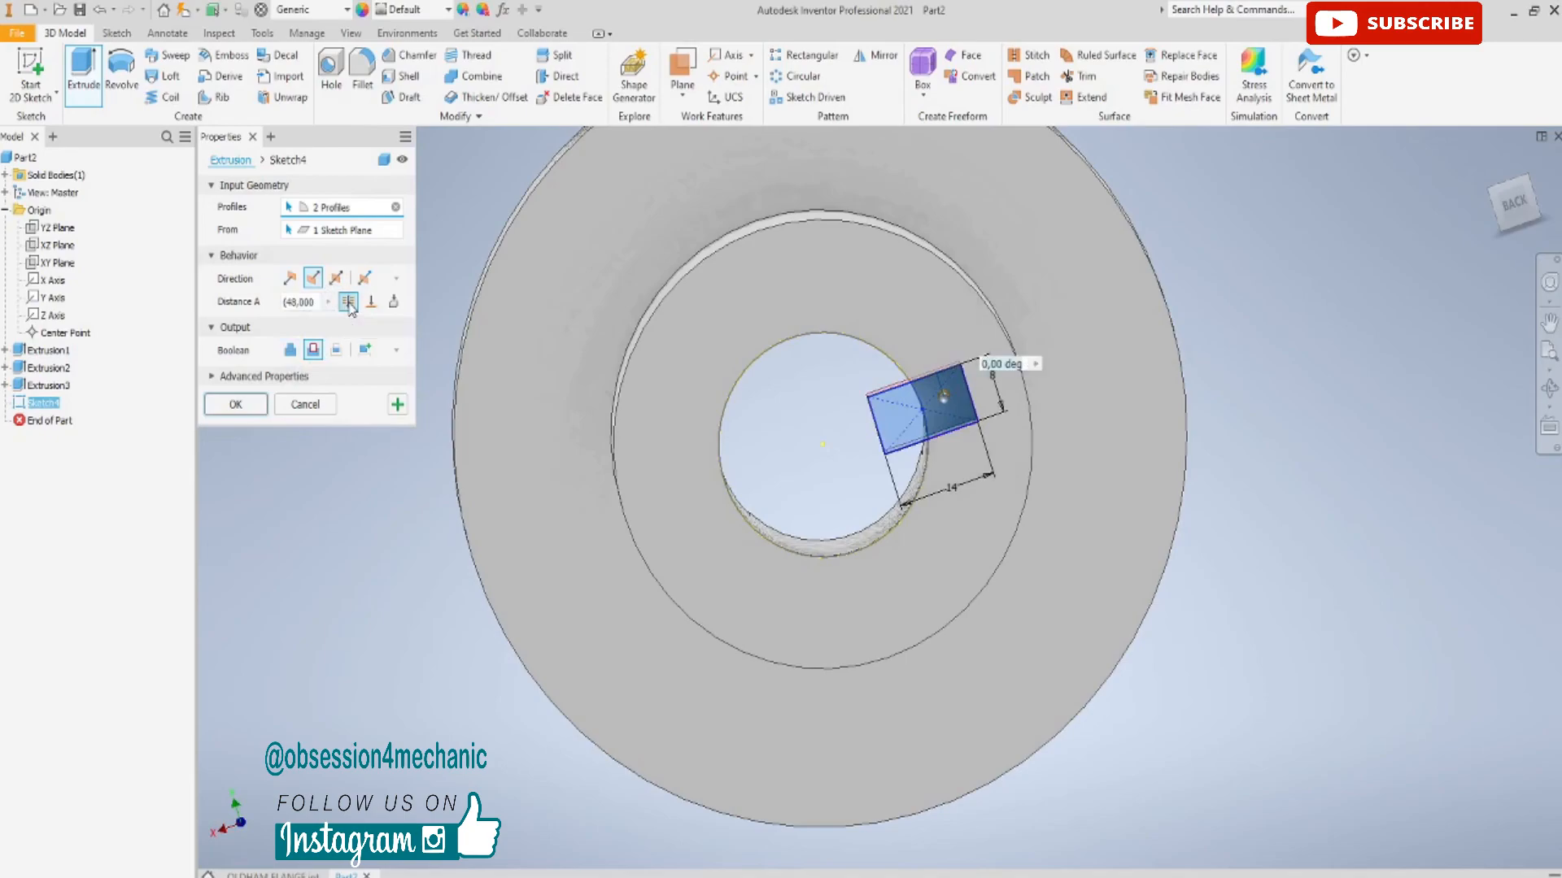
shift+middle_drag(1335, 535, 1079, 623)
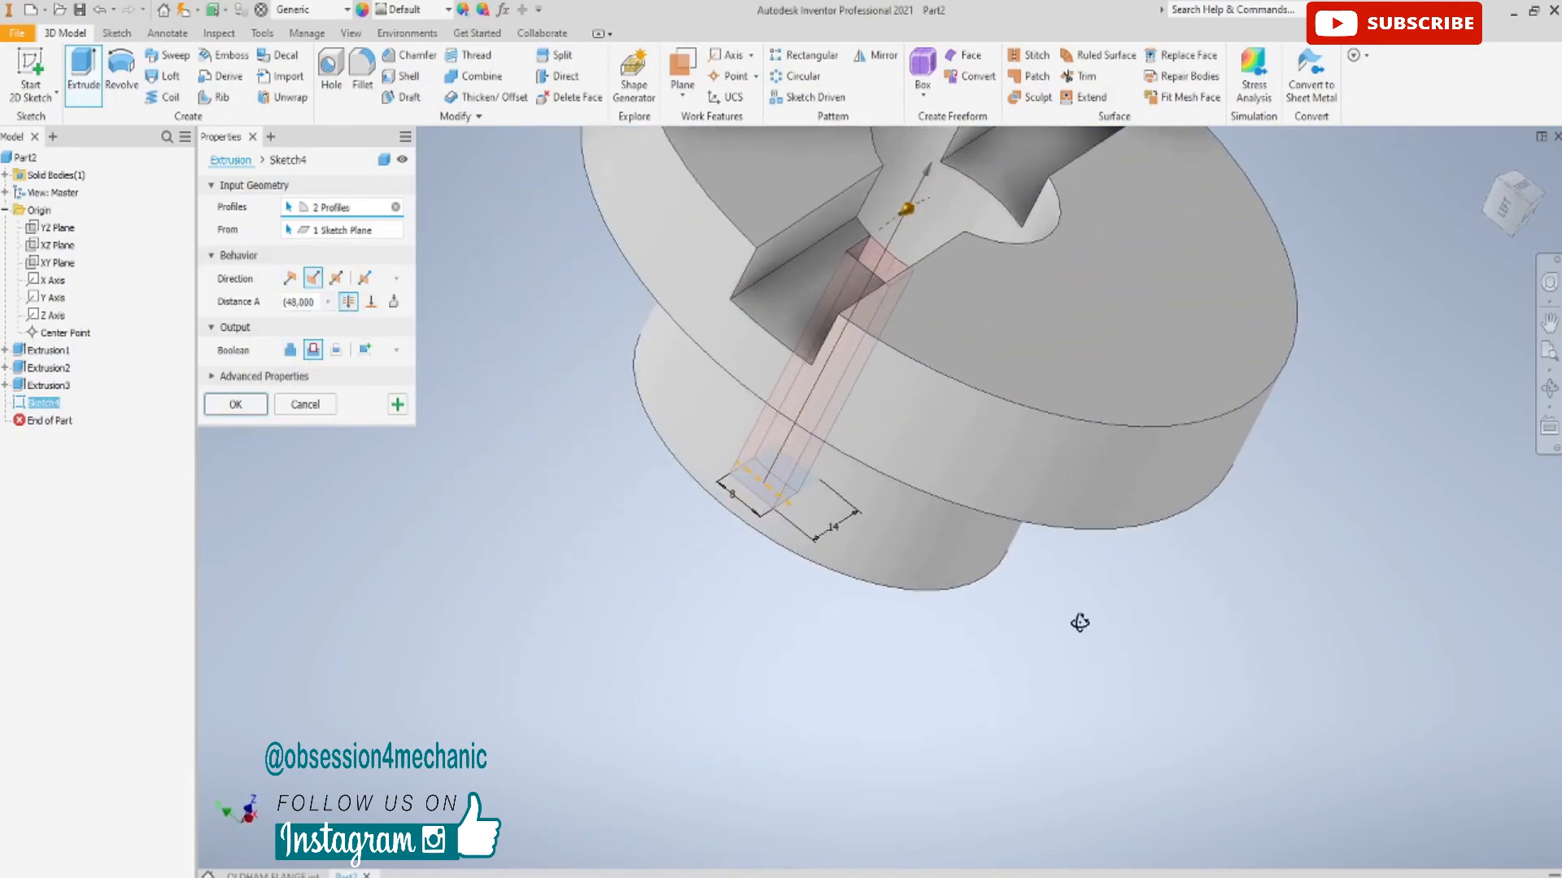
shift+middle_drag(878, 587, 811, 648)
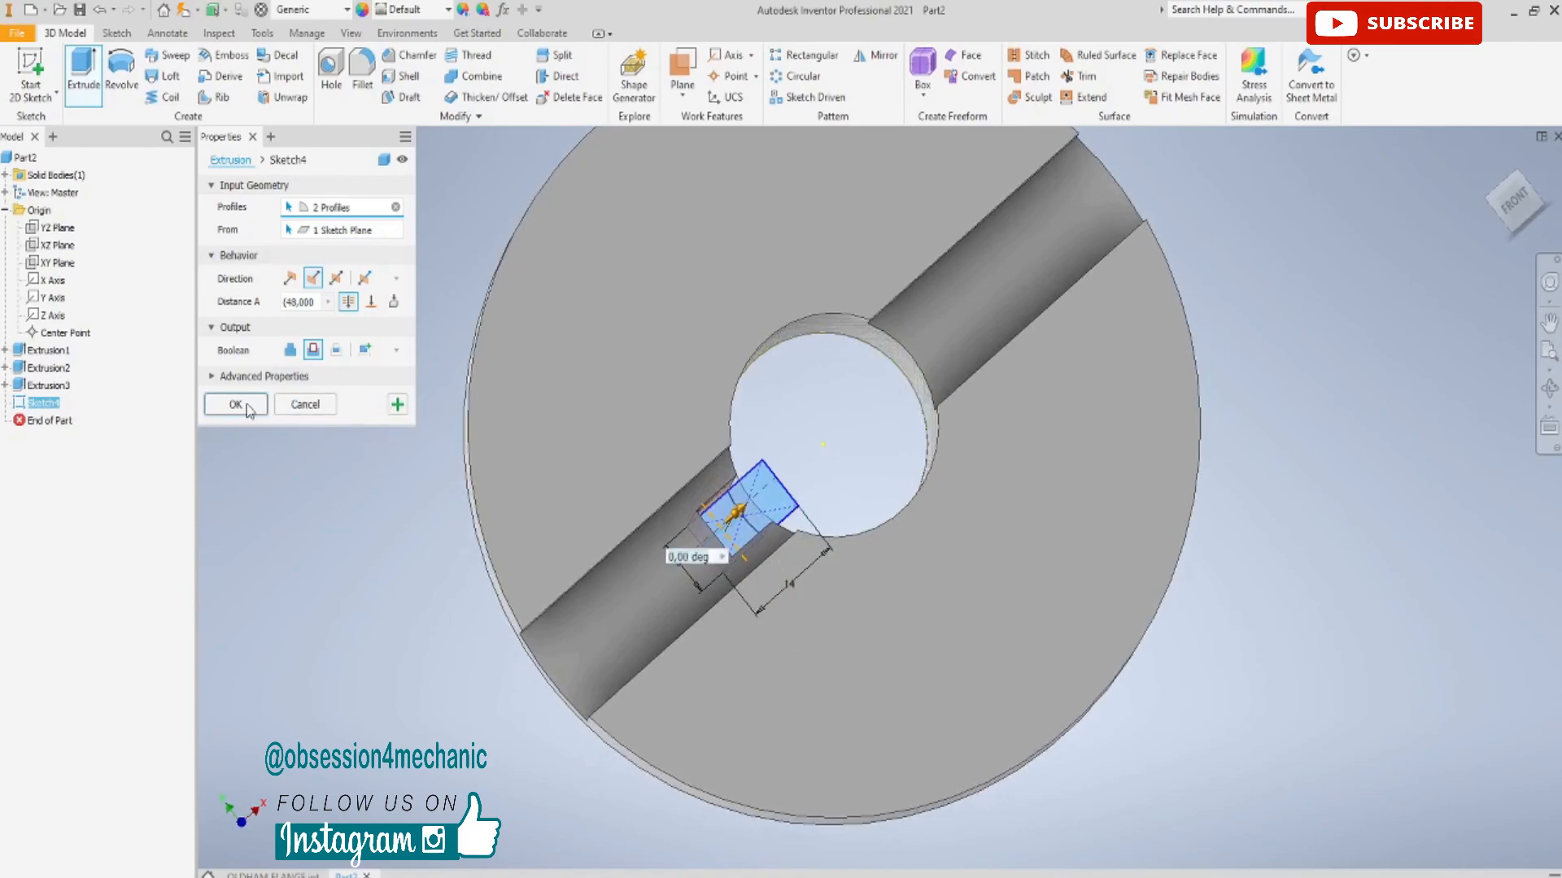
click(259, 410)
Set the flange part's appearance to Violet from the Inventor Material Library
scroll(1438, 582, up, 3)
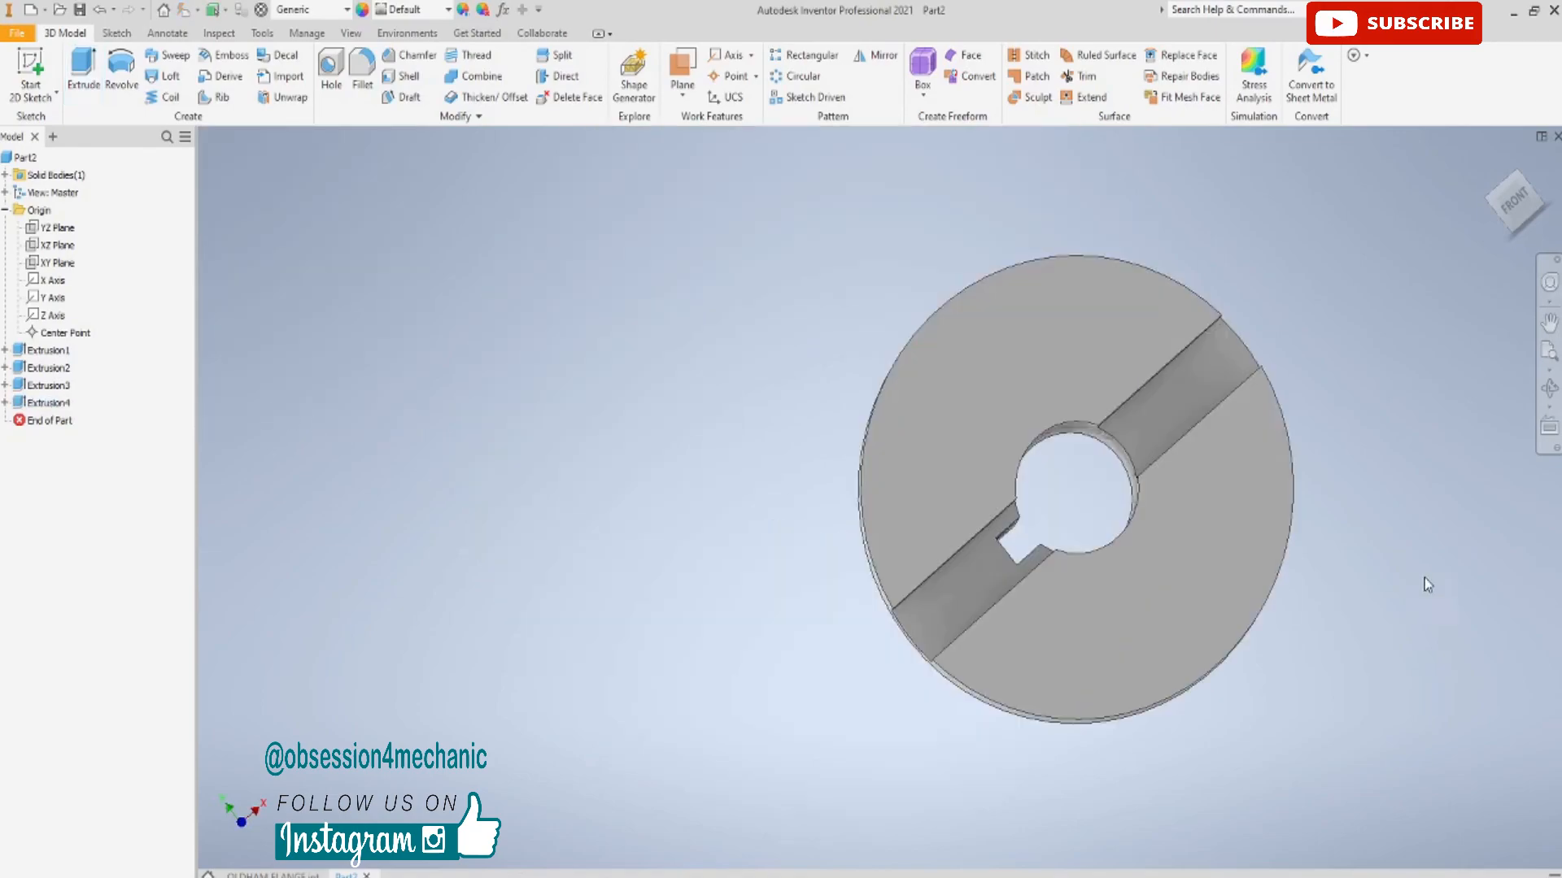
shift+middle_drag(1379, 571, 1256, 588)
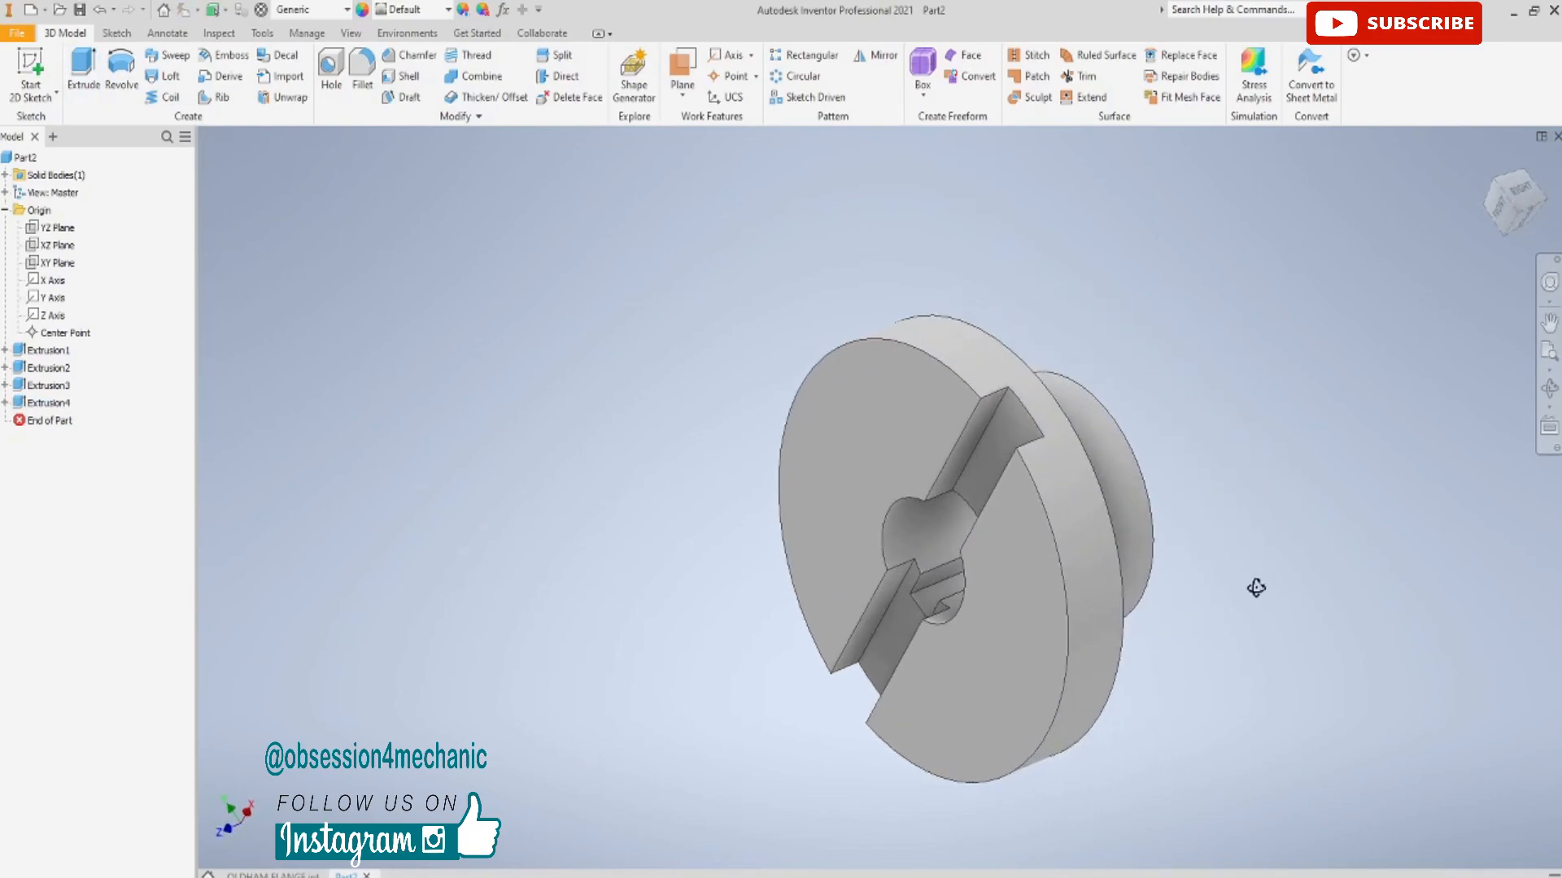
click(449, 10)
scroll(456, 262, down, 6)
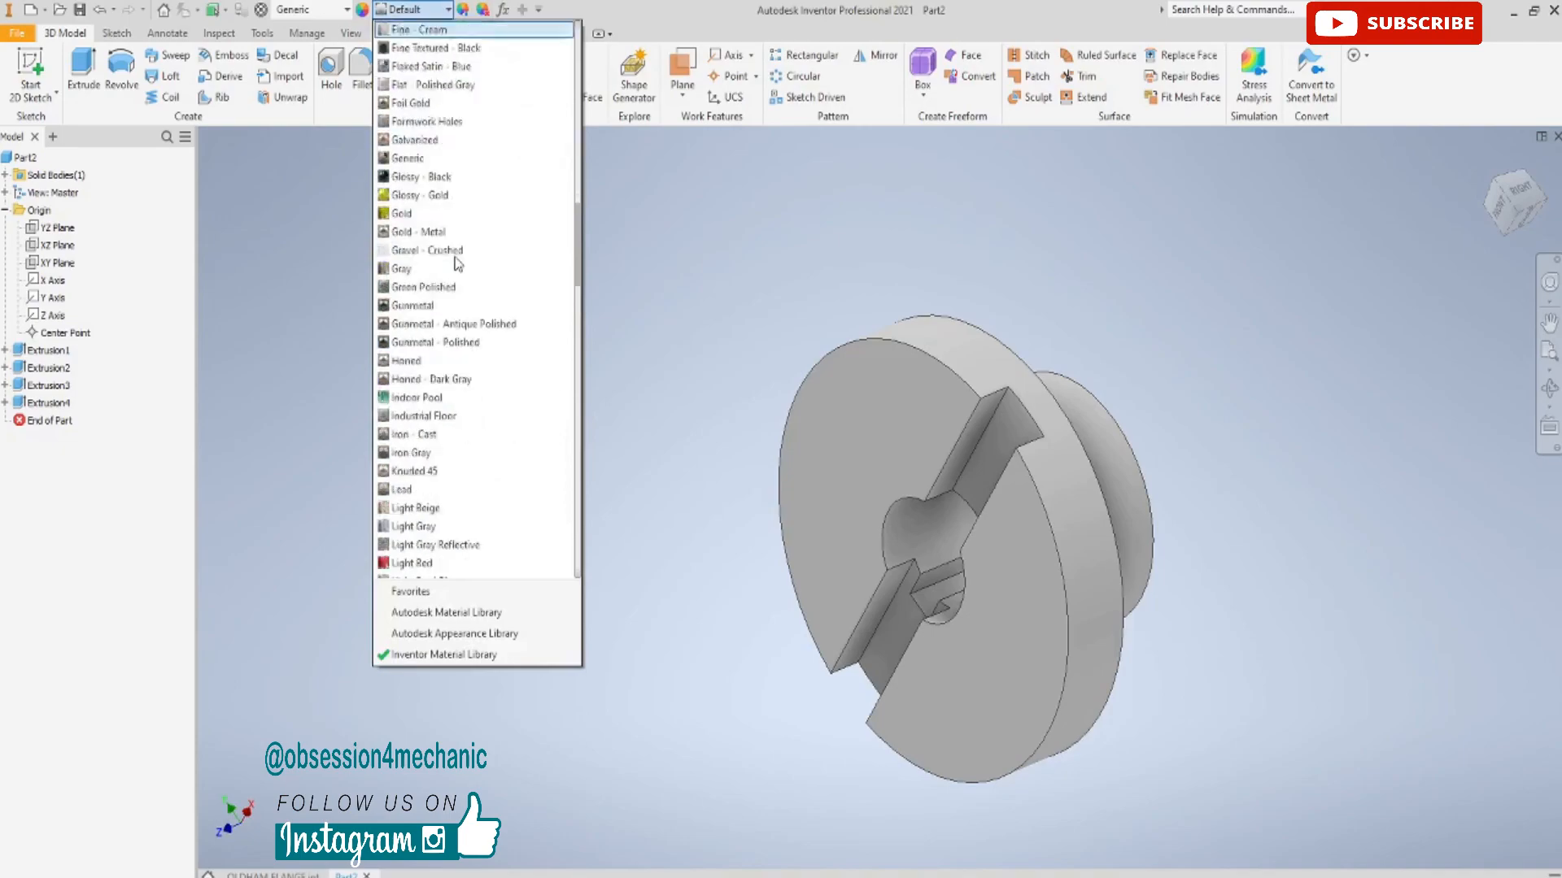
scroll(456, 262, down, 13)
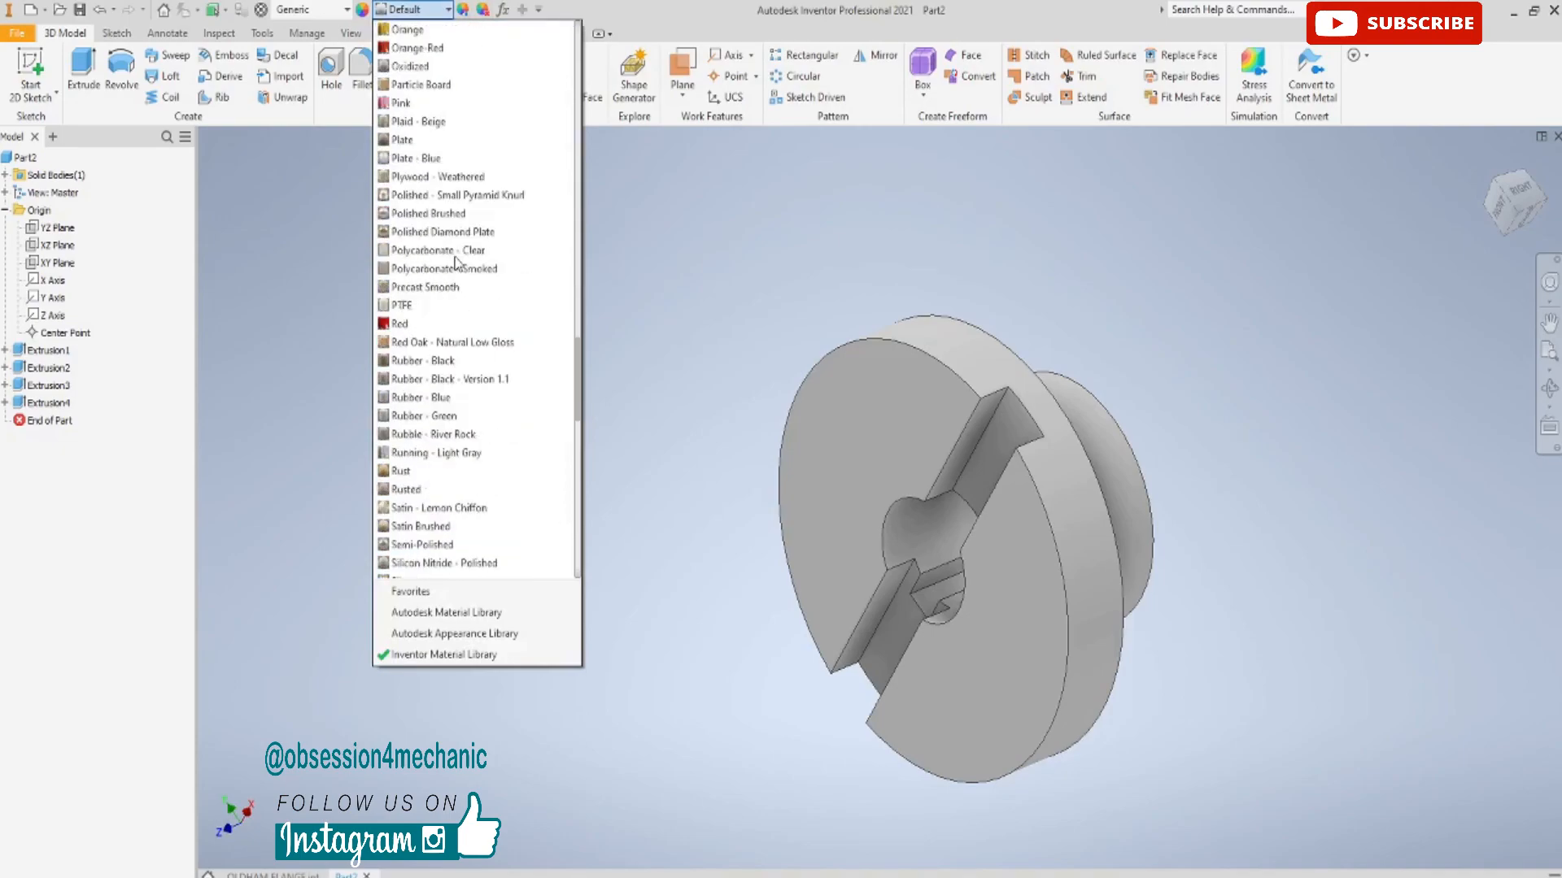
scroll(456, 261, down, 12)
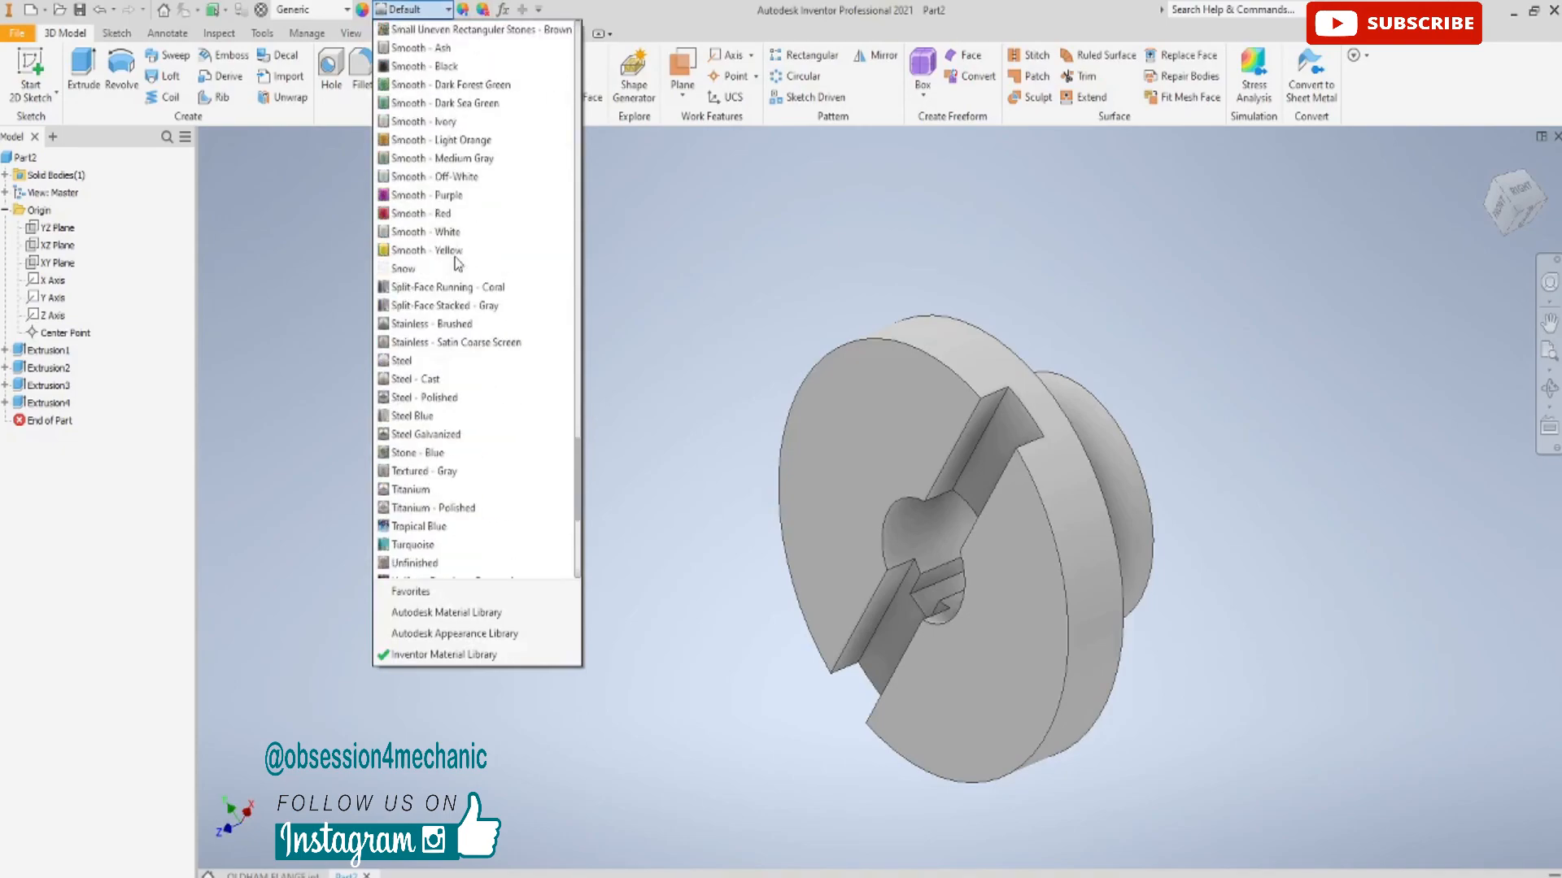
click(423, 434)
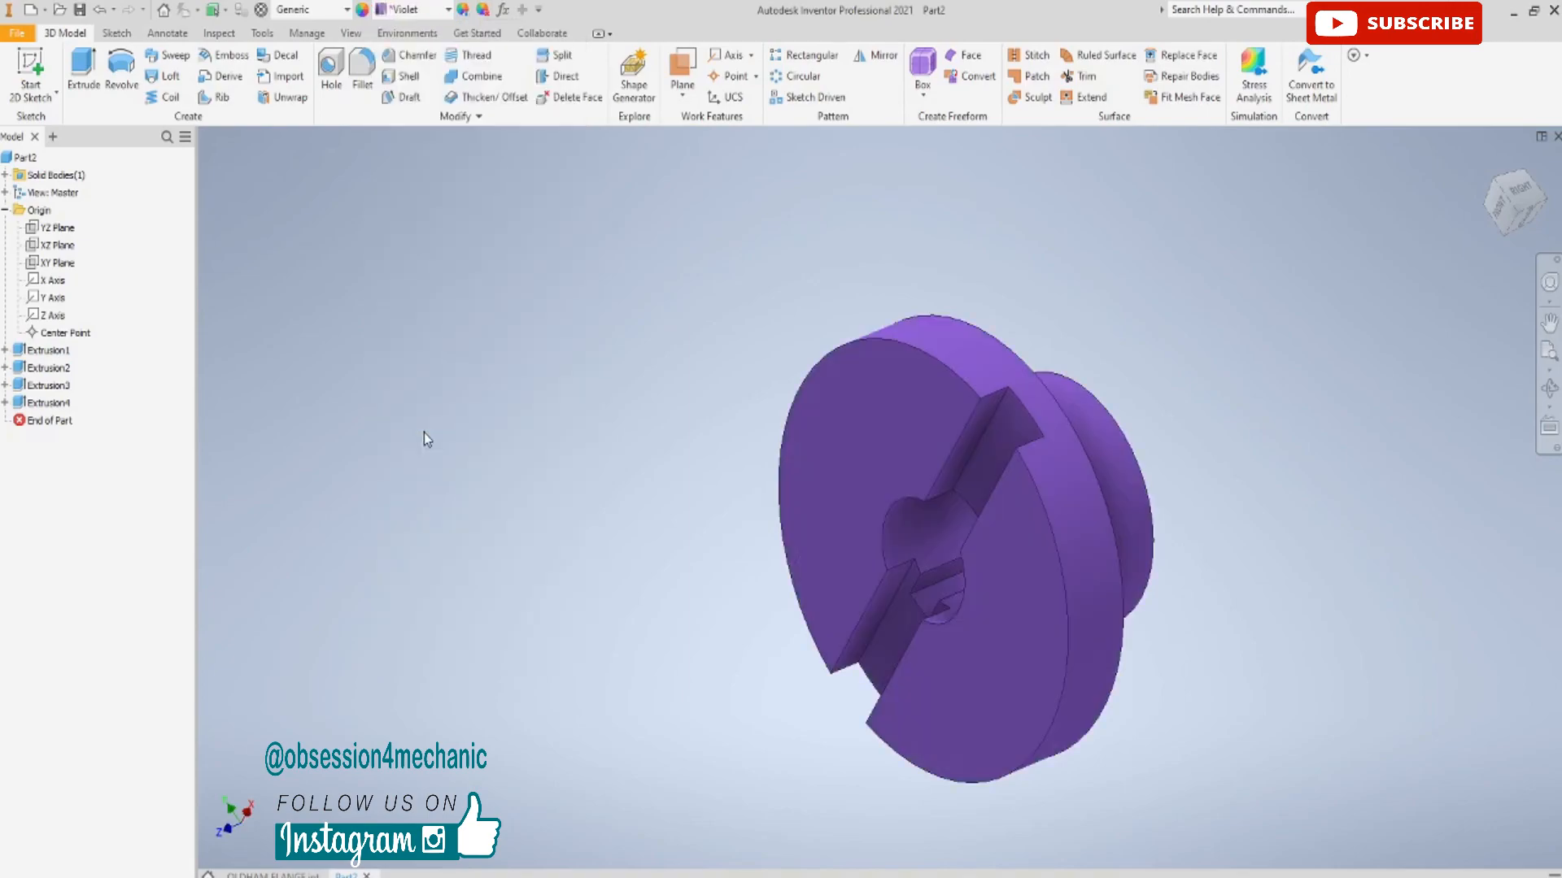
shift+middle_drag(508, 403, 328, 373)
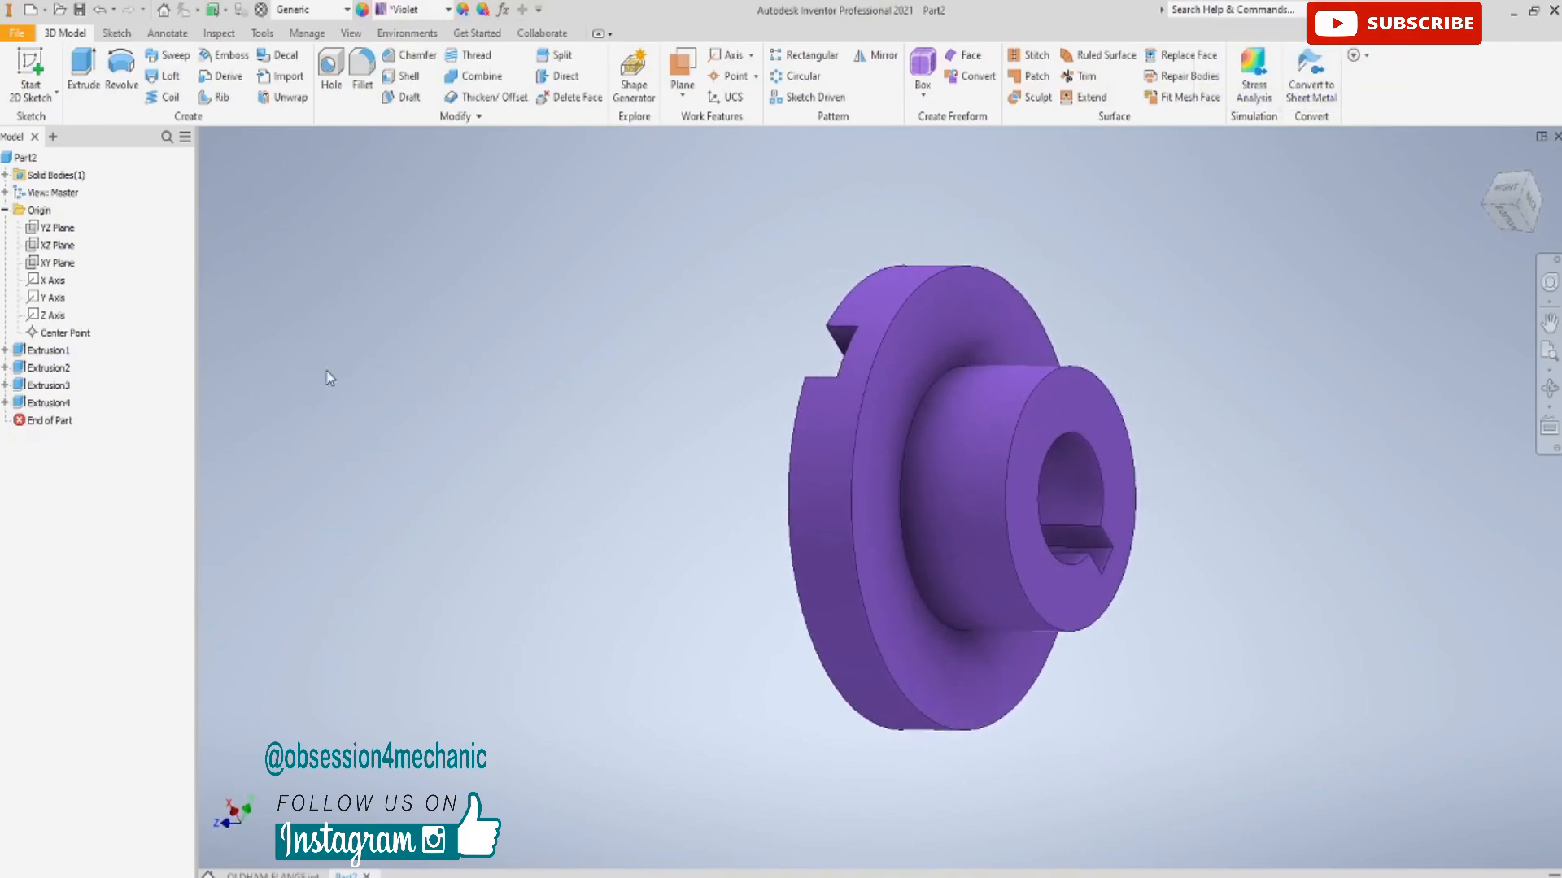